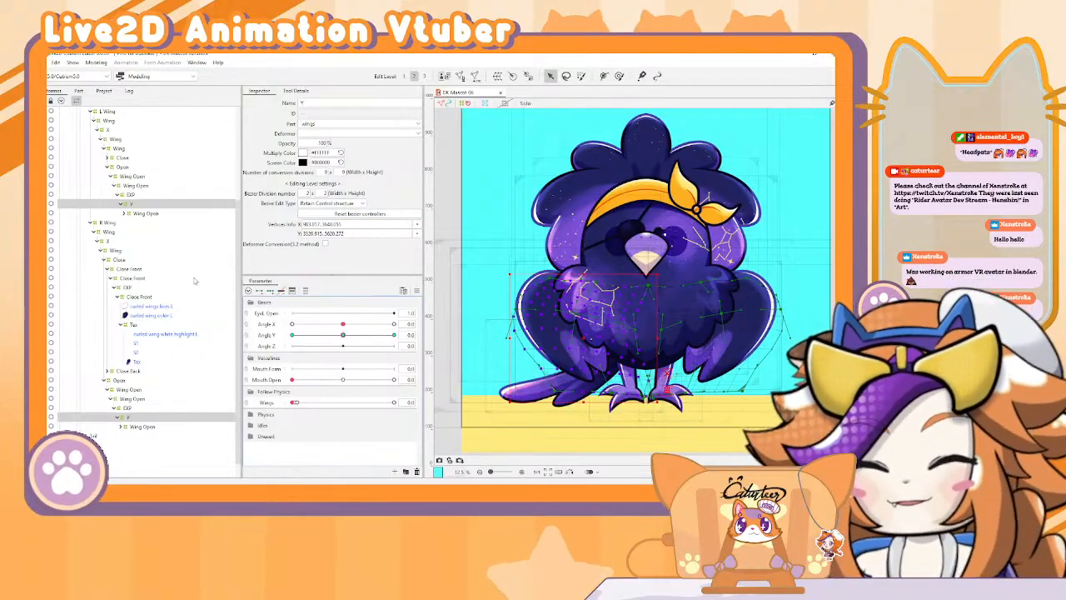
Step: Collapse the Body Parts and Heads branches under Upper Body in the deformer tree
{"action": "scroll", "coordinate": [125, 208], "scroll_direction": "up", "scroll_amount": 5}
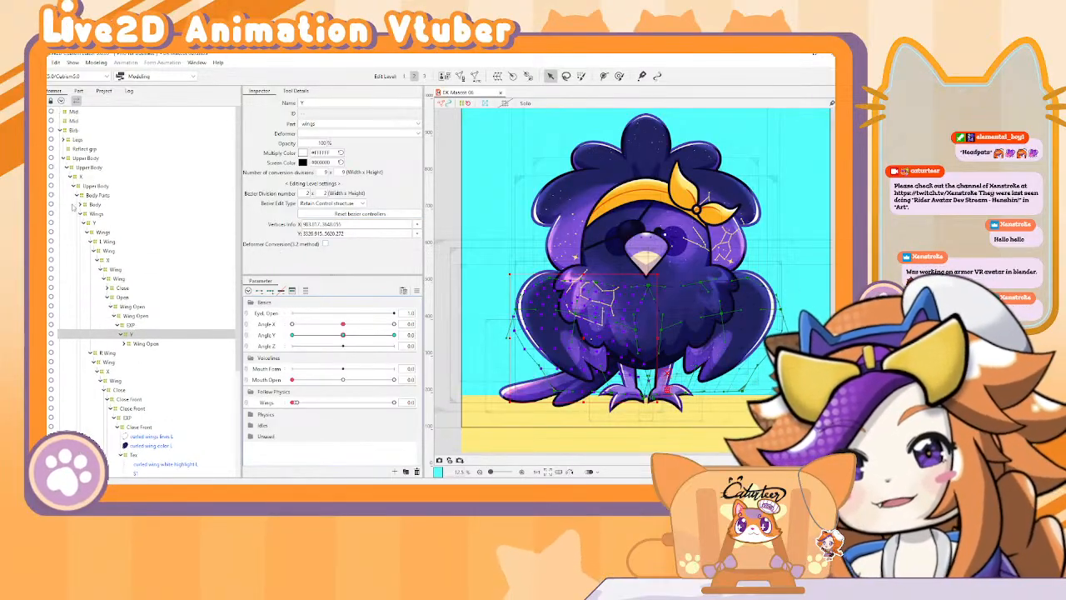
{"action": "left_click", "coordinate": [63, 158]}
{"action": "left_click", "coordinate": [63, 158]}
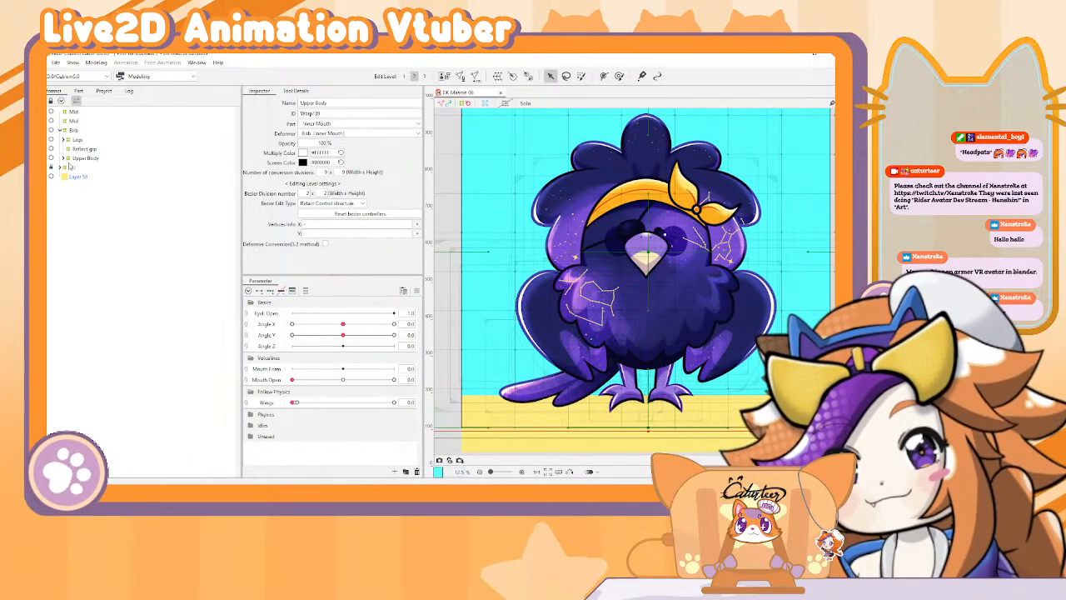
{"action": "left_click", "coordinate": [64, 159]}
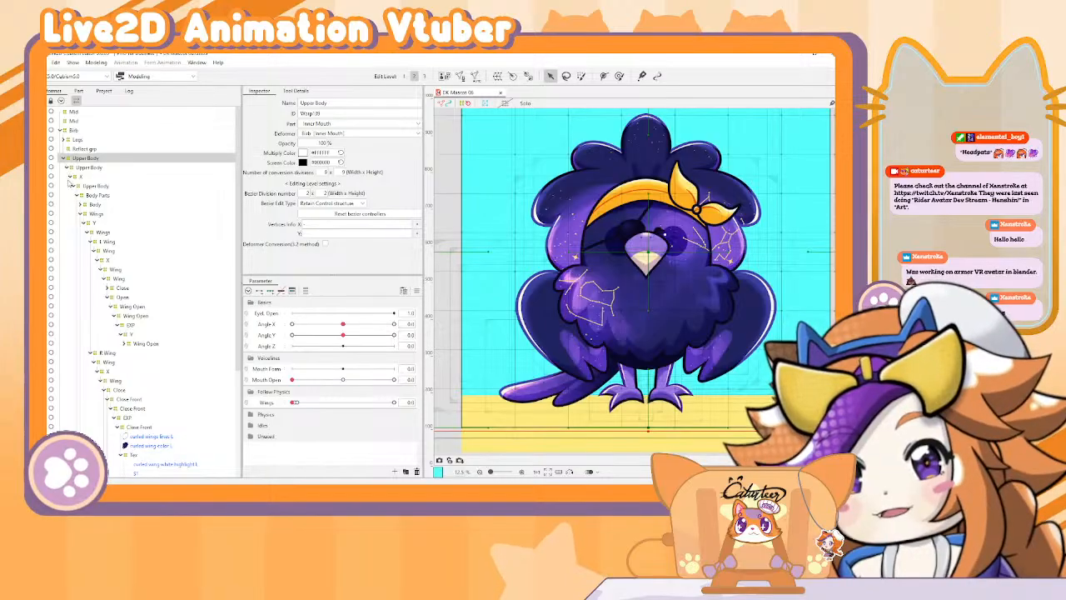
{"action": "left_click", "coordinate": [91, 195]}
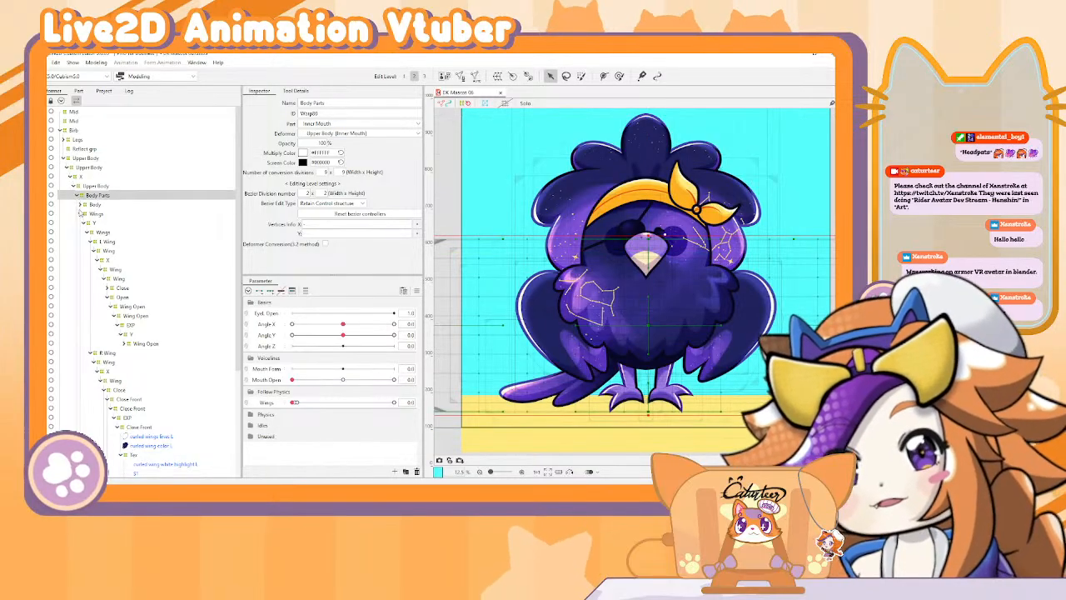
{"action": "left_click", "coordinate": [77, 204]}
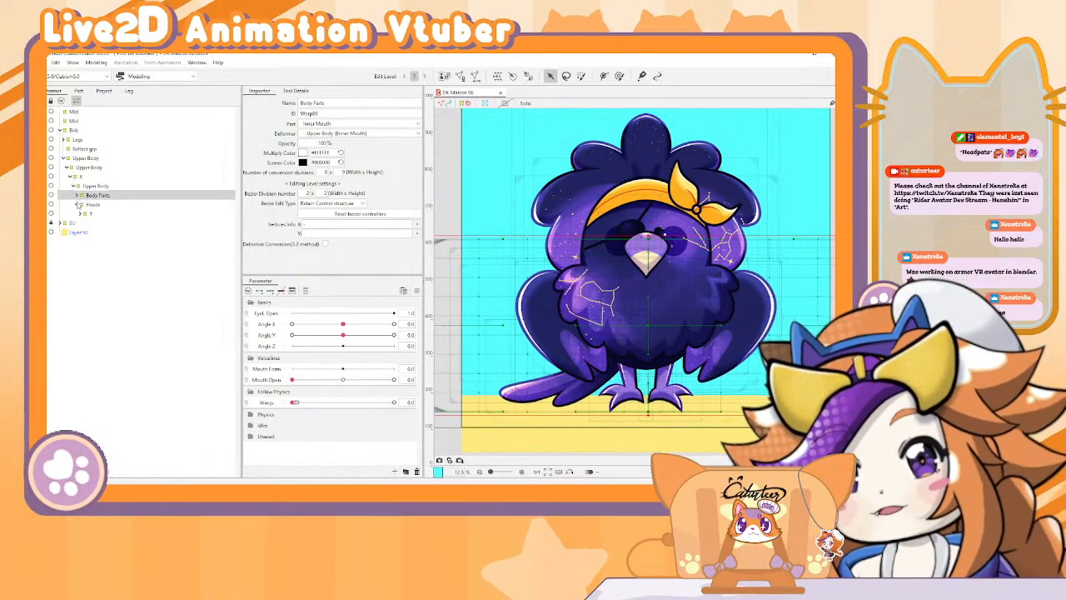
{"action": "left_click", "coordinate": [78, 204]}
Step: Create a rotation deformer named Head as parent of the Heads deformer and place its pivot on the lower beak
{"action": "left_click", "coordinate": [137, 204]}
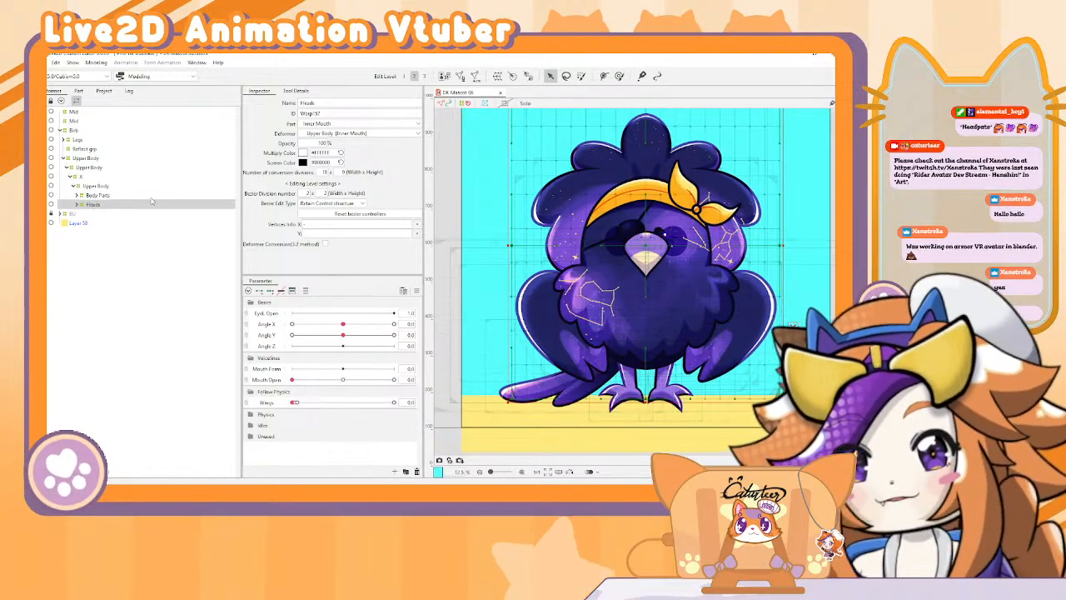
{"action": "left_click", "coordinate": [513, 76]}
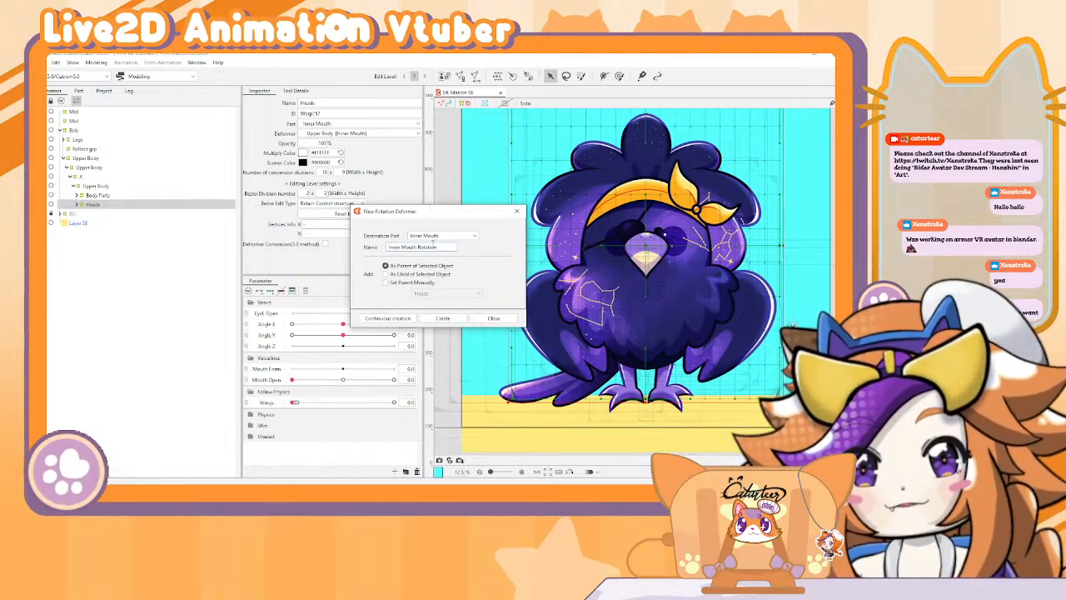
{"action": "left_click_drag", "start_coordinate": [388, 247], "coordinate": [438, 248]}
{"action": "type", "text": "Head"}
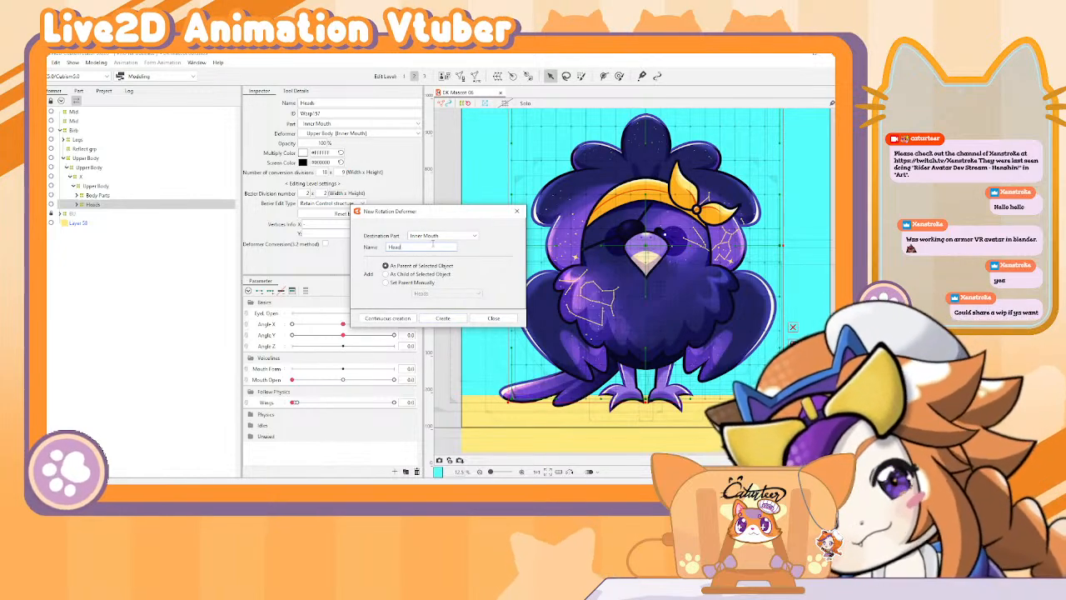
{"action": "left_click", "coordinate": [457, 319]}
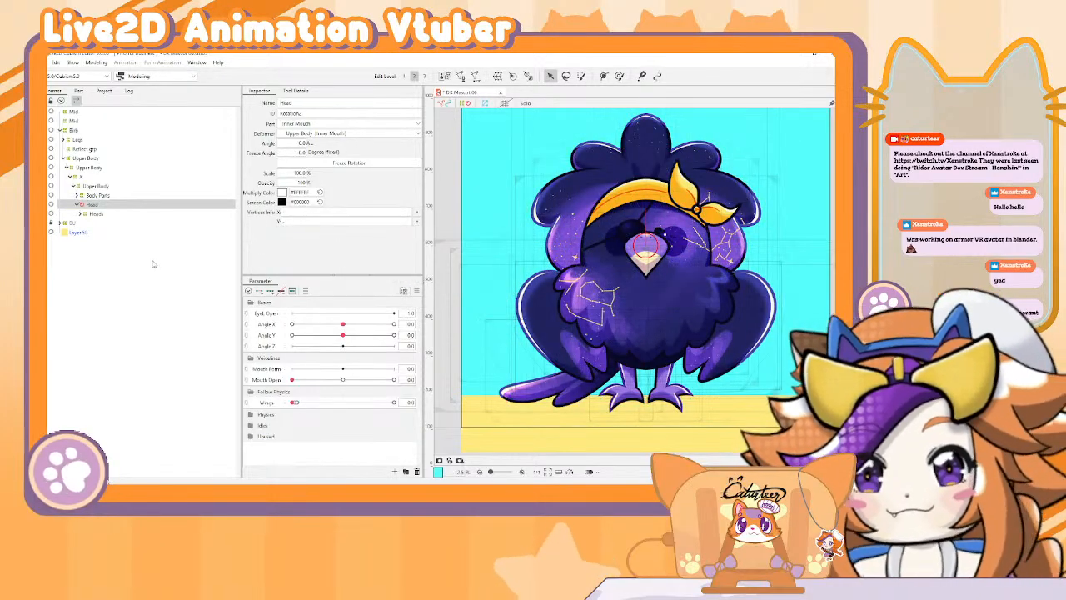
{"action": "left_click_drag", "start_coordinate": [652, 249], "coordinate": [648, 261]}
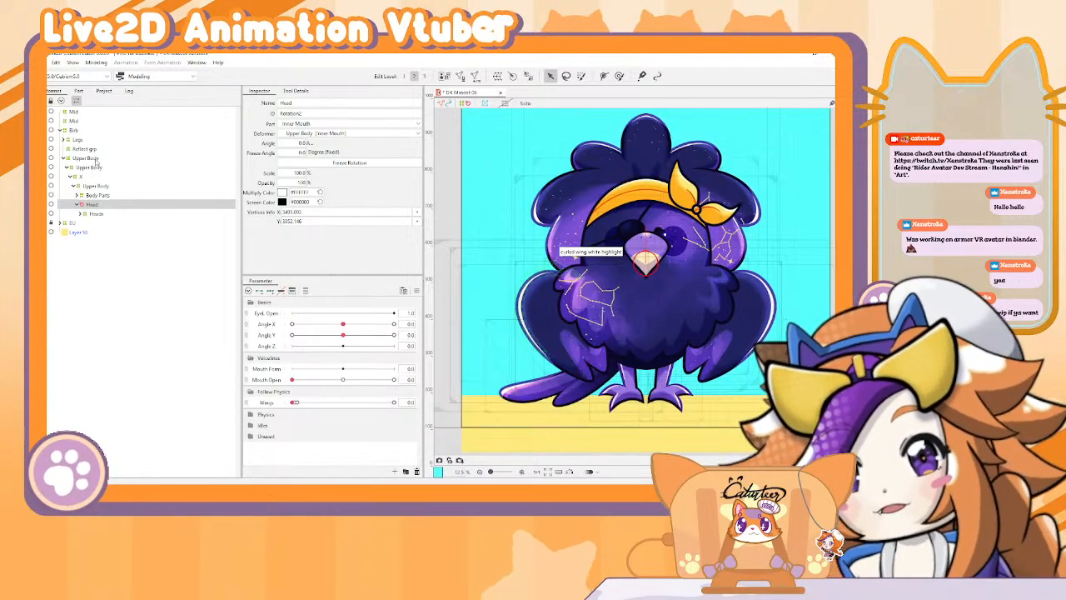
Step: Create a rotation deformer named Upper as parent of the outermost Upper Body deformer and place its pivot at the bottom of the belly
{"action": "left_click", "coordinate": [90, 167]}
{"action": "left_click", "coordinate": [97, 160]}
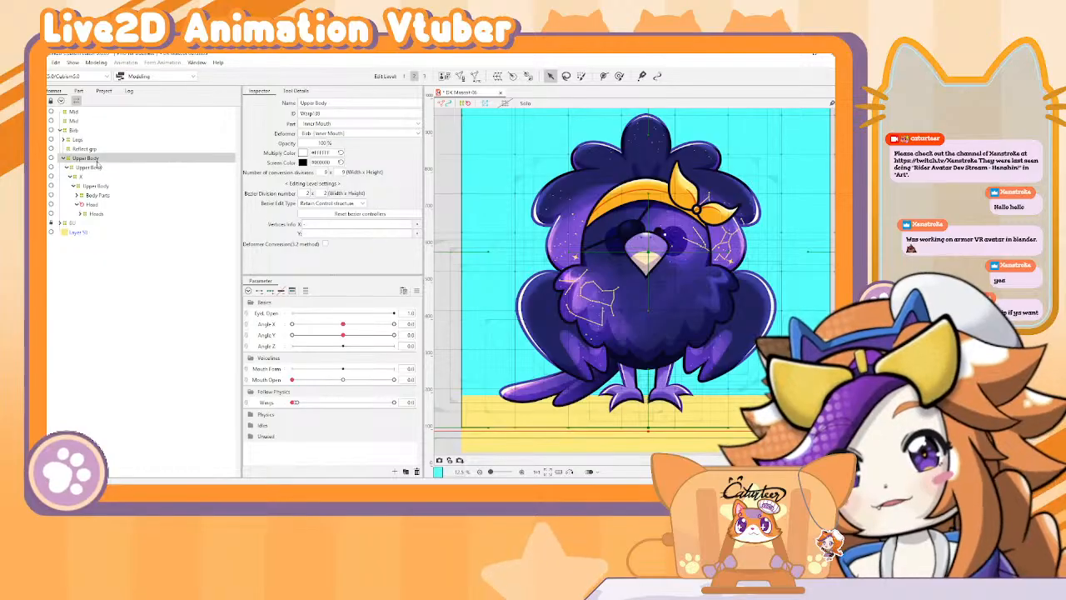
{"action": "left_click", "coordinate": [513, 76]}
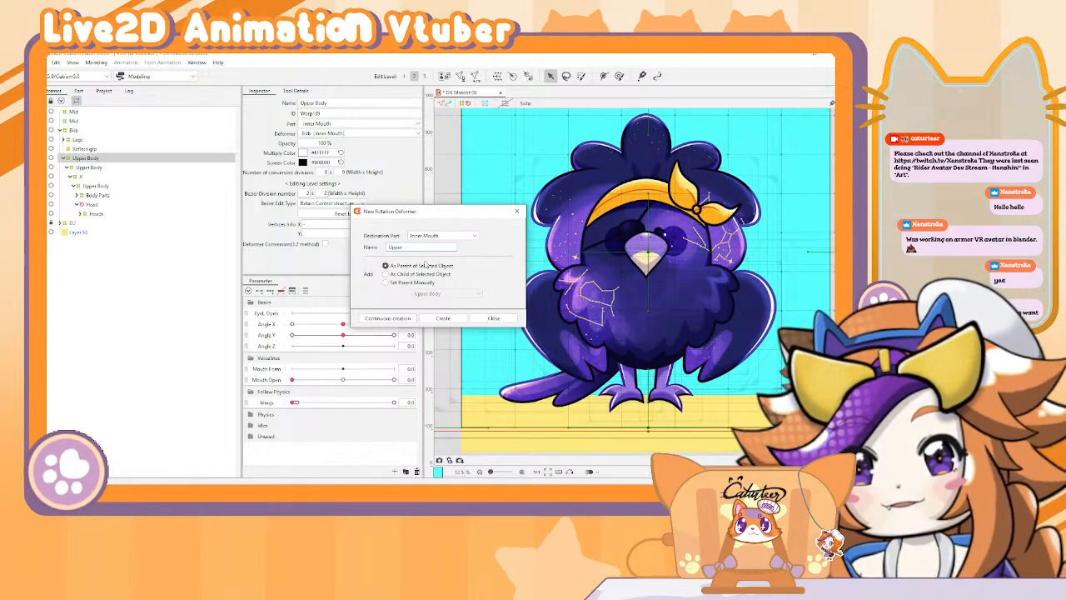
{"action": "left_click", "coordinate": [443, 318]}
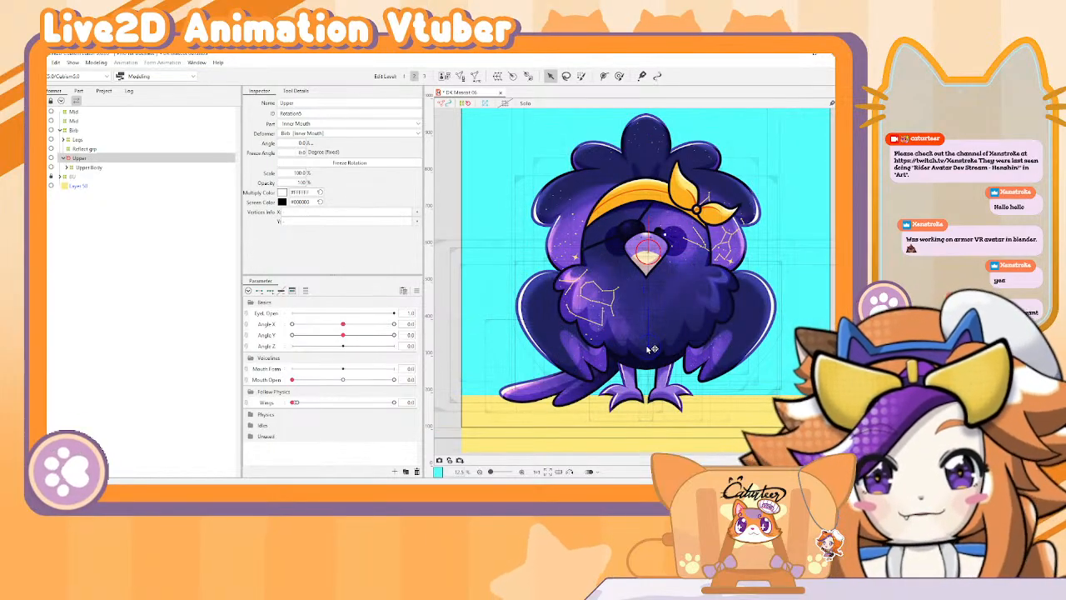
{"action": "left_click_drag", "start_coordinate": [647, 346], "coordinate": [648, 347]}
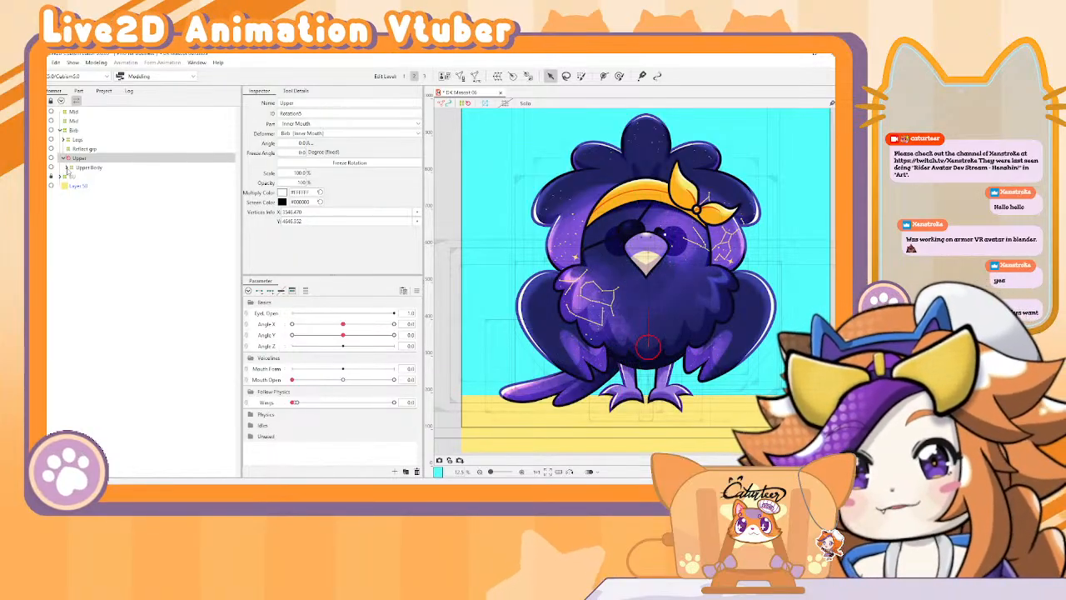
Step: Select all child objects of the Upper rotation deformer to inspect their parameters, and return to the collapsed Upper deformer
{"action": "right_click", "coordinate": [81, 165]}
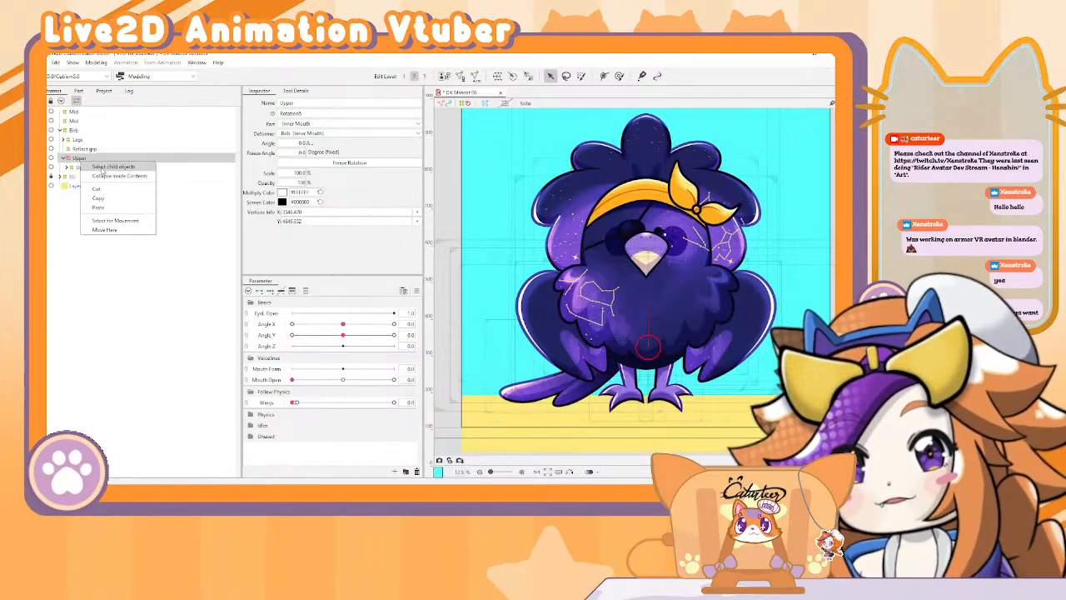
{"action": "left_click", "coordinate": [103, 168]}
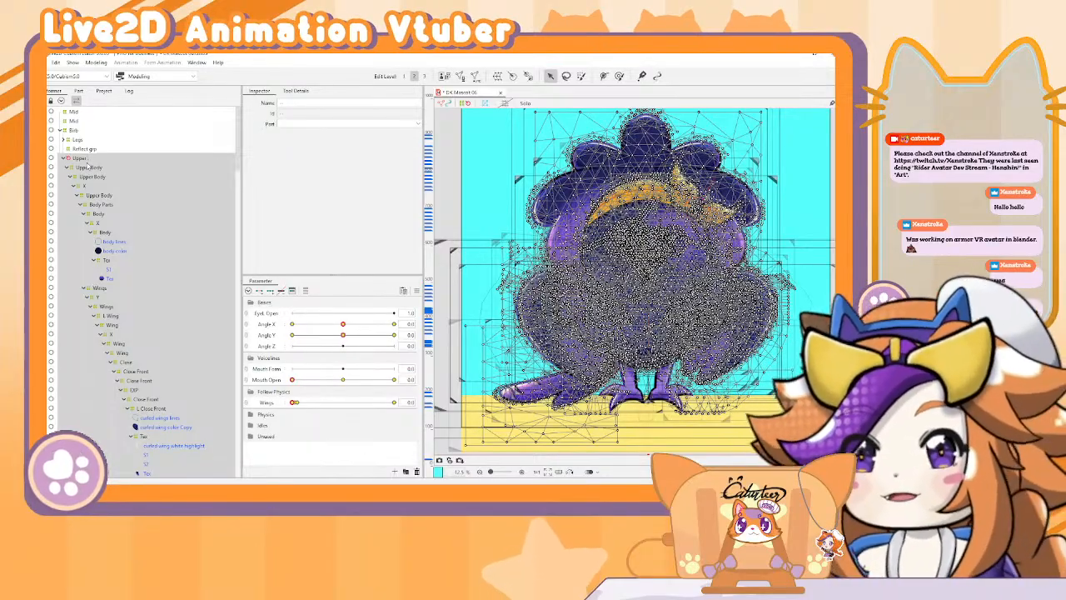
{"action": "left_click", "coordinate": [68, 168]}
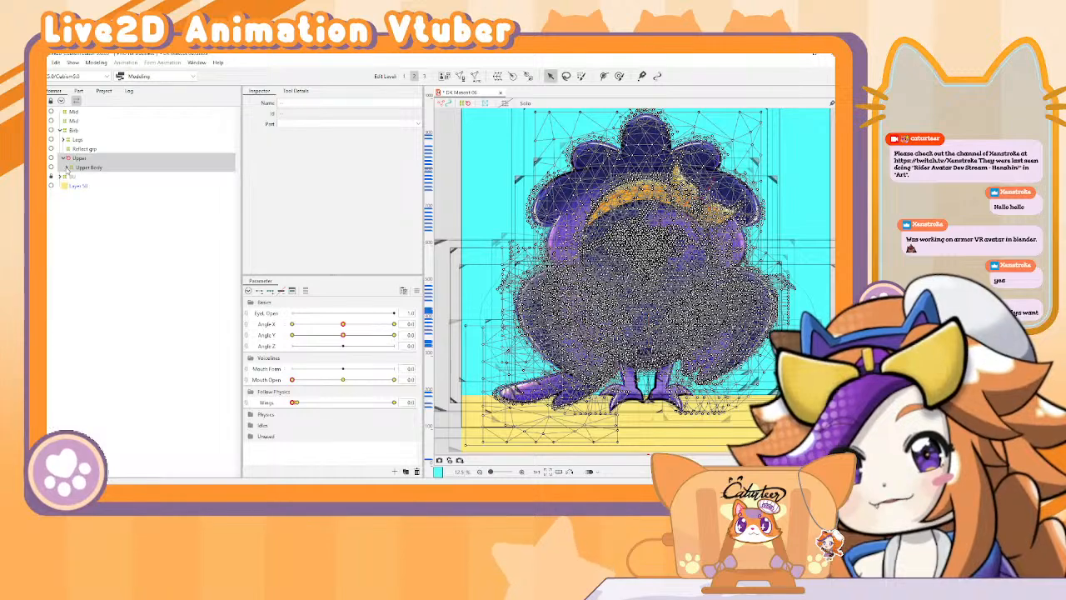
{"action": "left_click", "coordinate": [82, 158]}
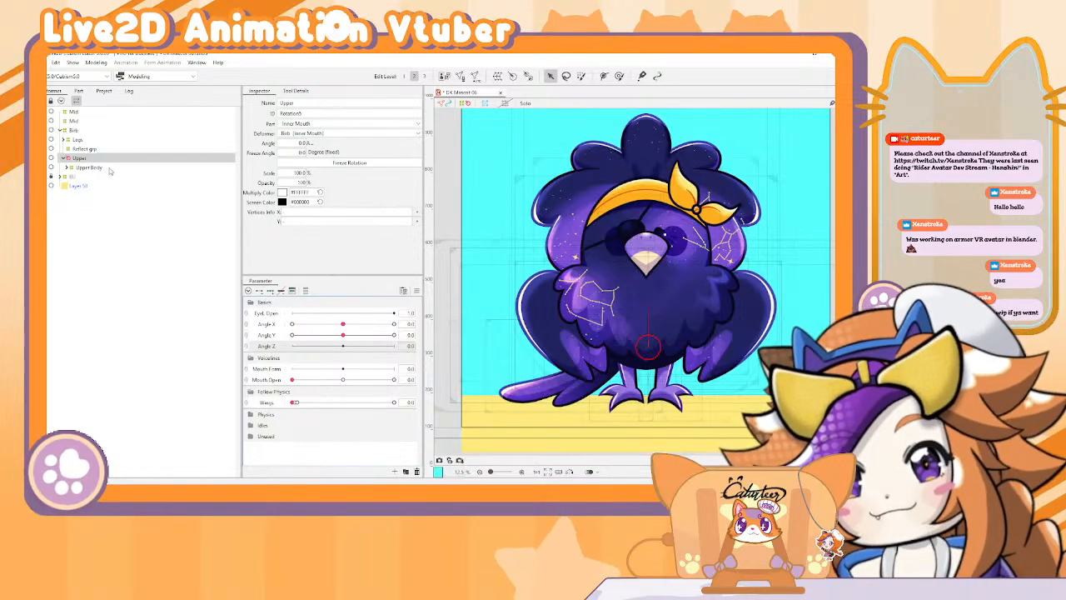
Step: Add three Angle Z keys to the Head rotation deformer and tilt the head about 5.5 degrees at the minimum key
{"action": "left_click", "coordinate": [67, 168]}
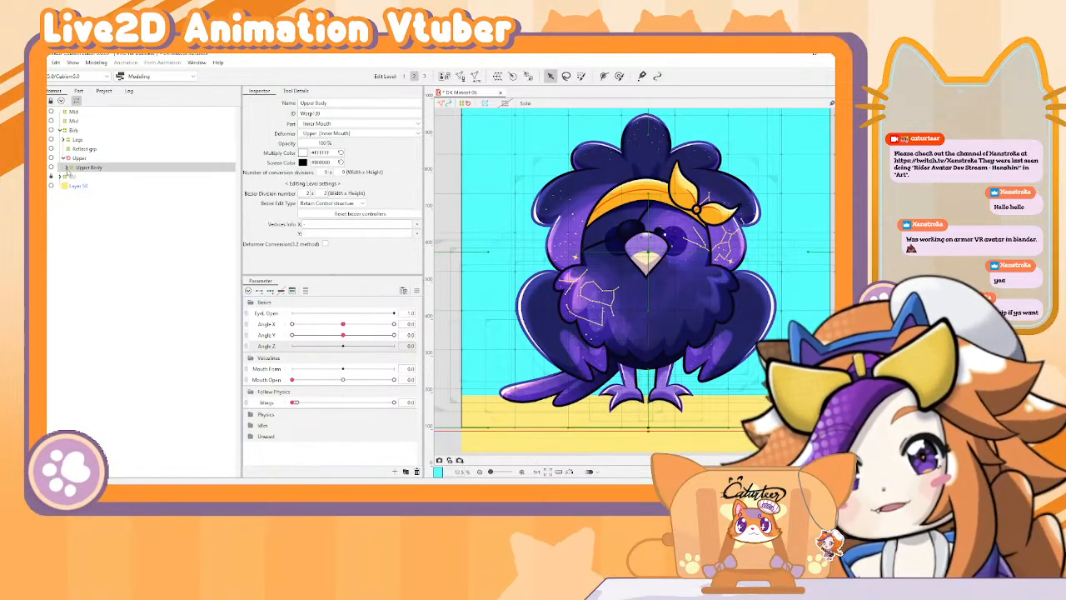
{"action": "left_click", "coordinate": [73, 179]}
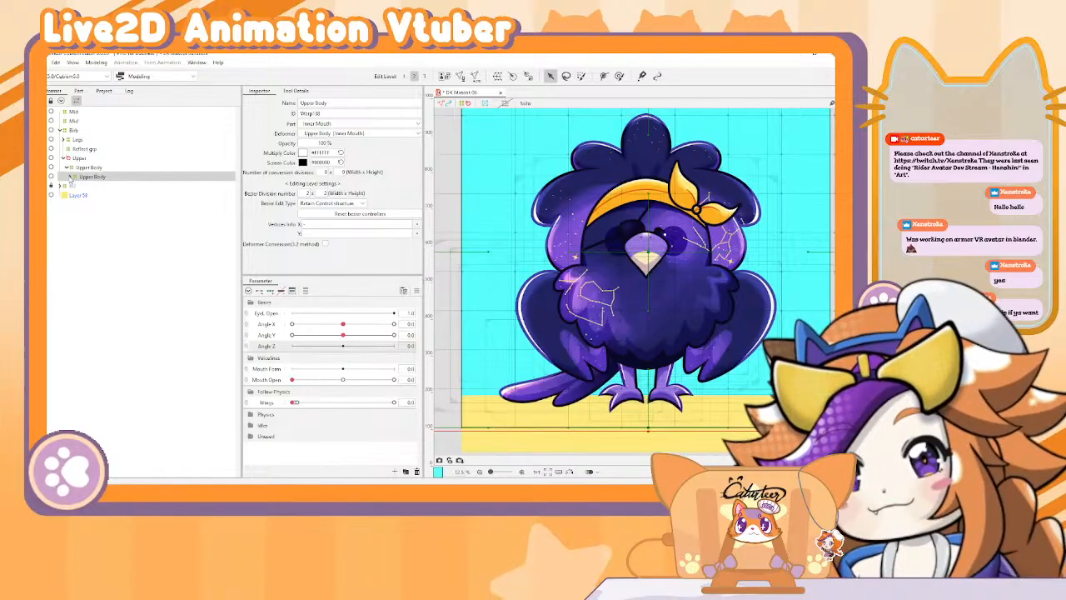
{"action": "left_click", "coordinate": [77, 195]}
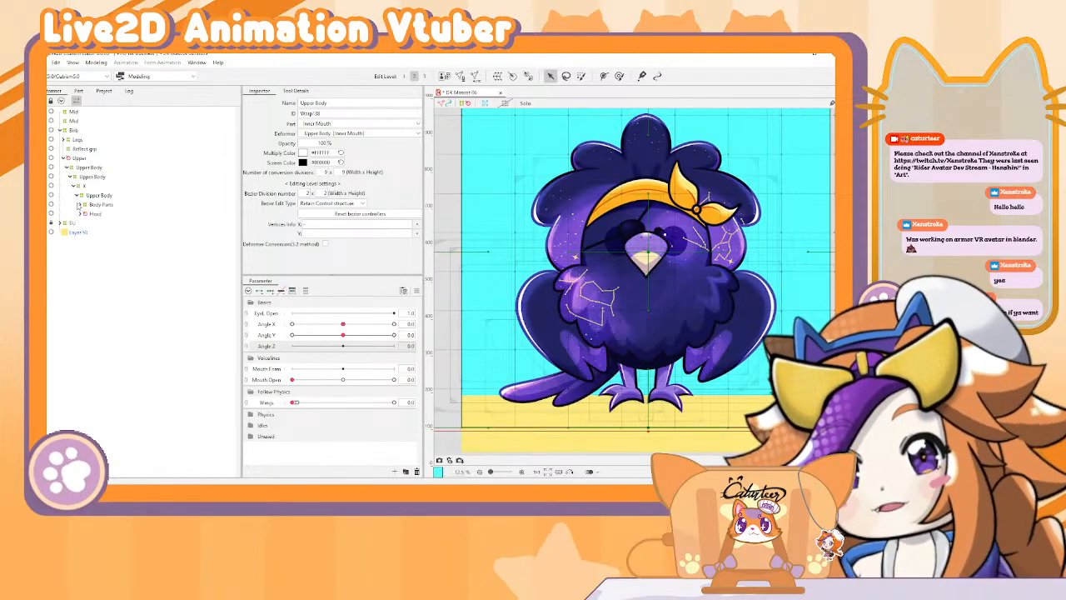
{"action": "left_click", "coordinate": [93, 213]}
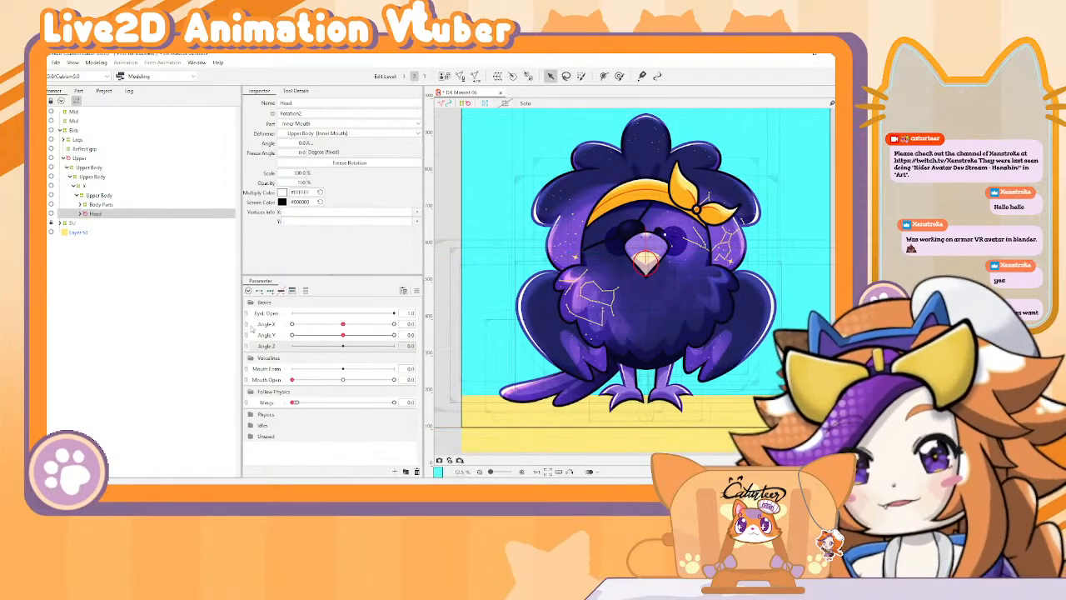
{"action": "left_click", "coordinate": [270, 291]}
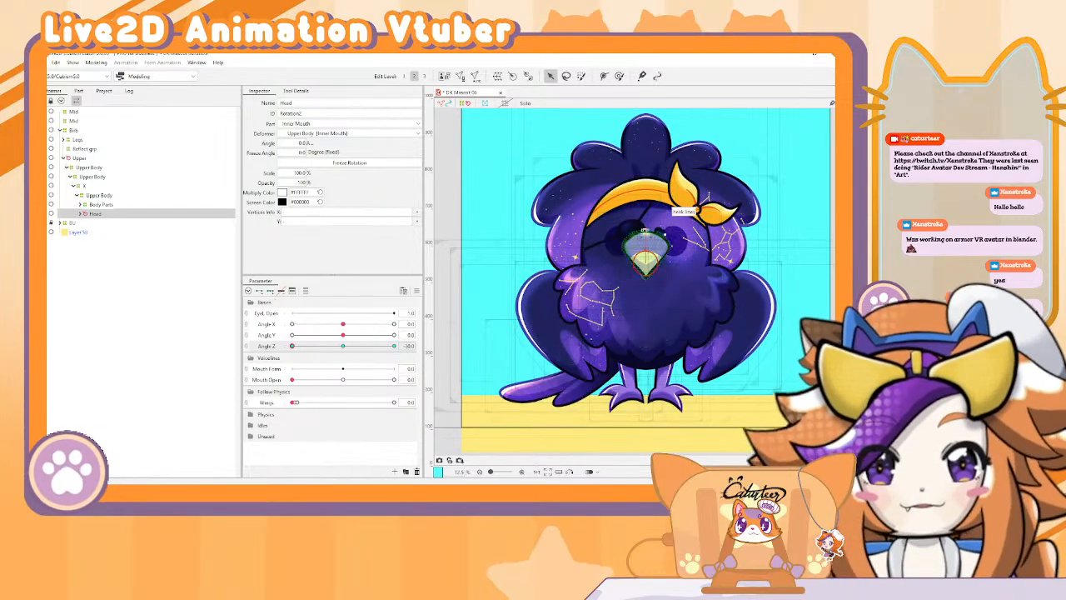
{"action": "left_click_drag", "start_coordinate": [674, 185], "coordinate": [667, 183]}
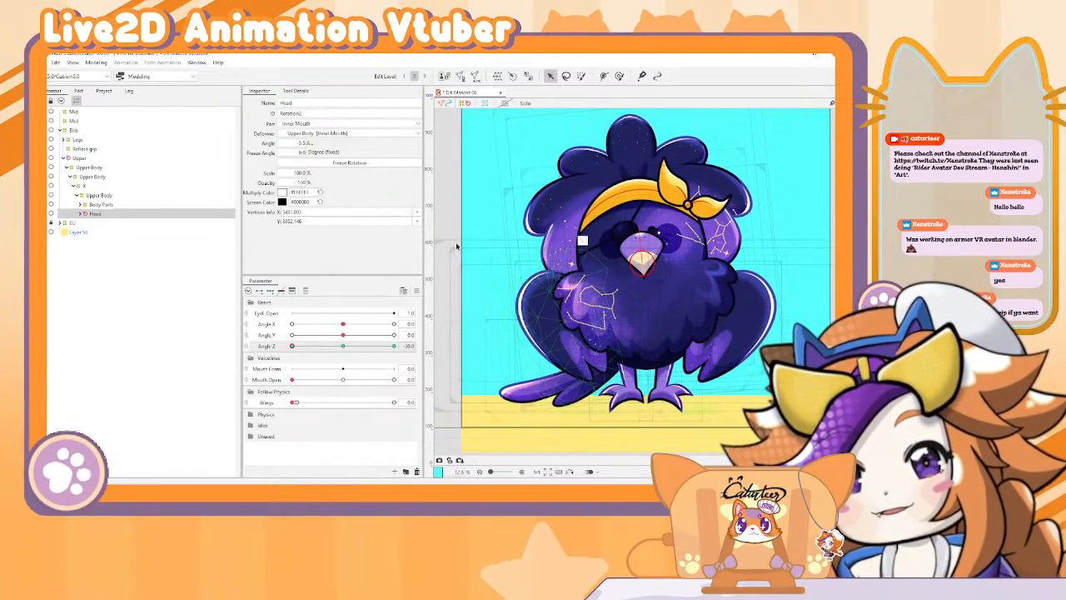
Step: Reflect the Head deformer's tilt to the opposite Angle Z key and preview the head motion
{"action": "left_click", "coordinate": [416, 291]}
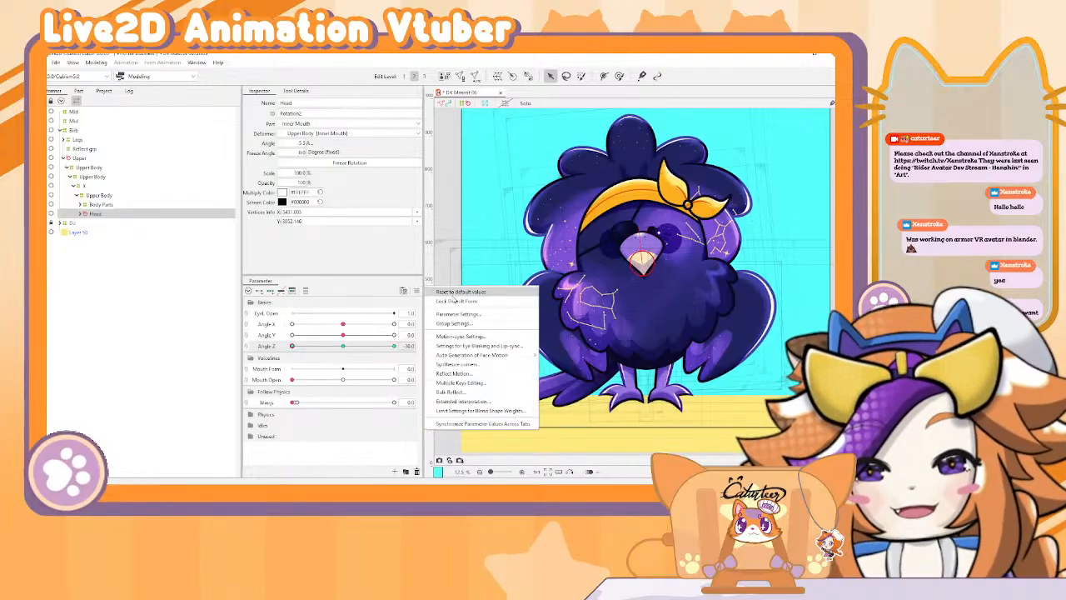
{"action": "left_click", "coordinate": [455, 373]}
{"action": "left_click", "coordinate": [422, 354]}
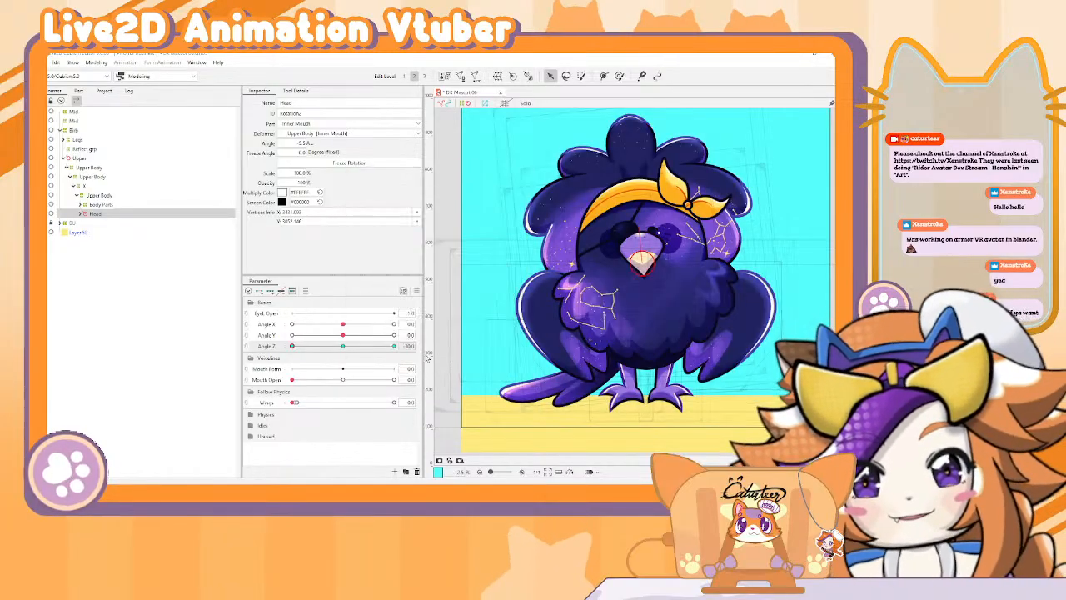
{"action": "left_click_drag", "start_coordinate": [467, 349], "coordinate": [85, 379]}
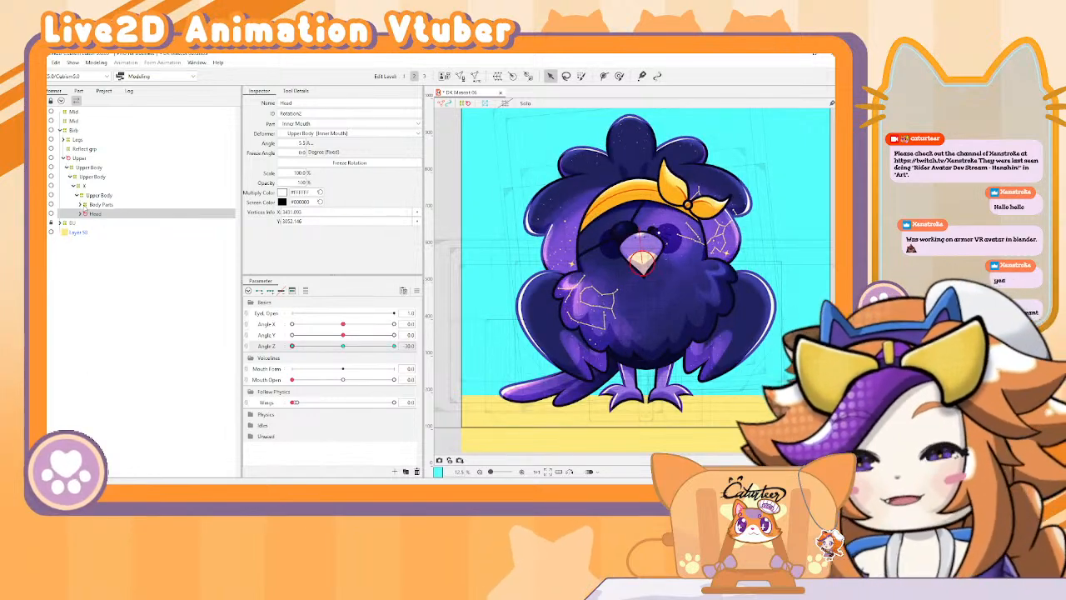
Step: Add three Angle Z keys to the Upper rotation deformer, shifting and tilting the upper body at the minimum key to match the head's lean
{"action": "left_click", "coordinate": [90, 158]}
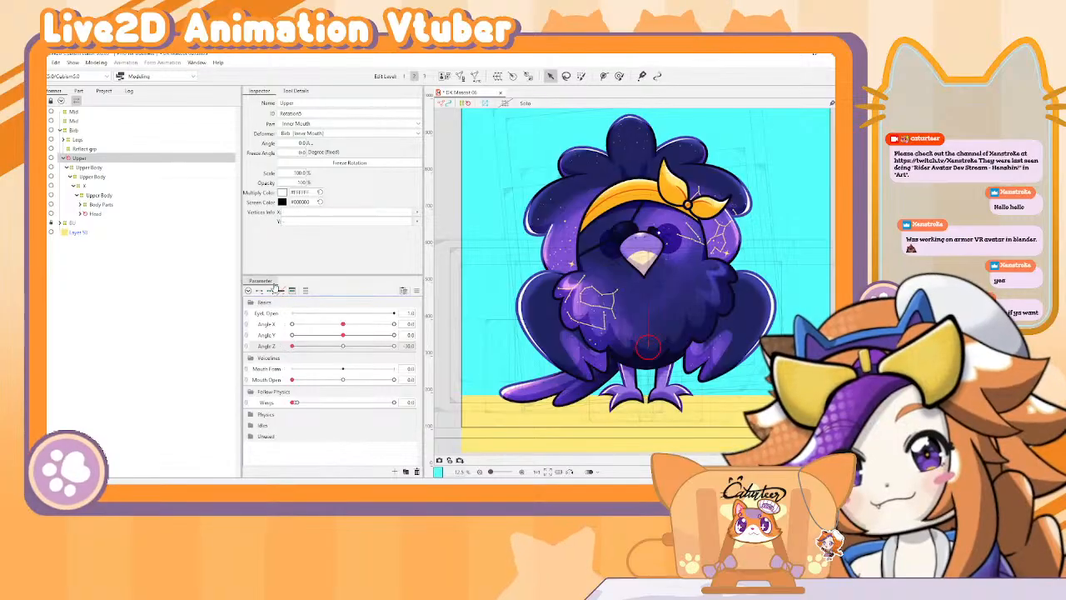
{"action": "left_click_drag", "start_coordinate": [649, 315], "coordinate": [643, 315]}
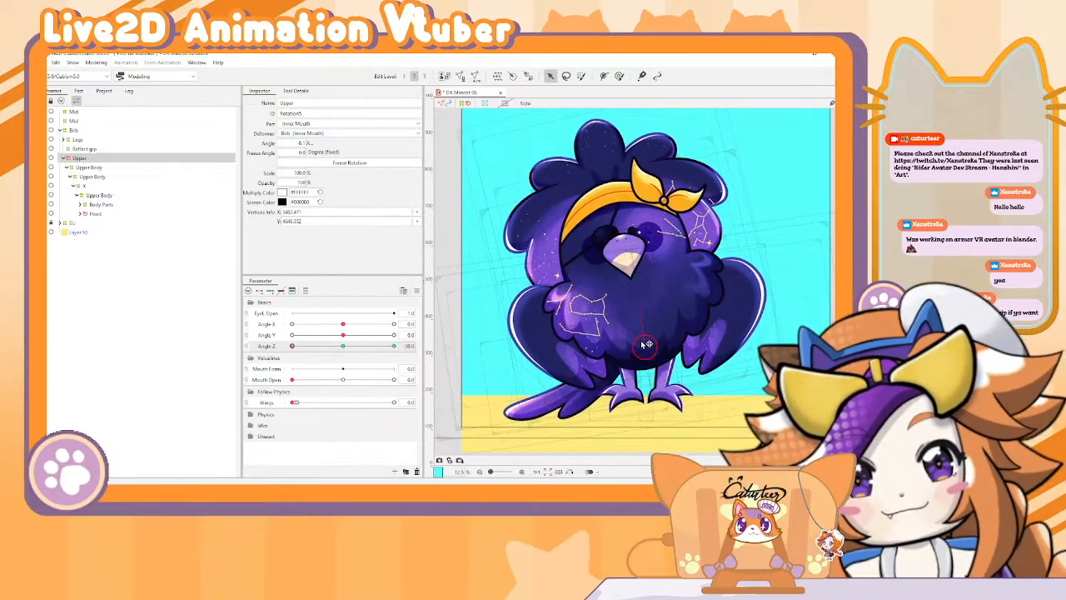
{"action": "left_click_drag", "start_coordinate": [641, 320], "coordinate": [641, 313]}
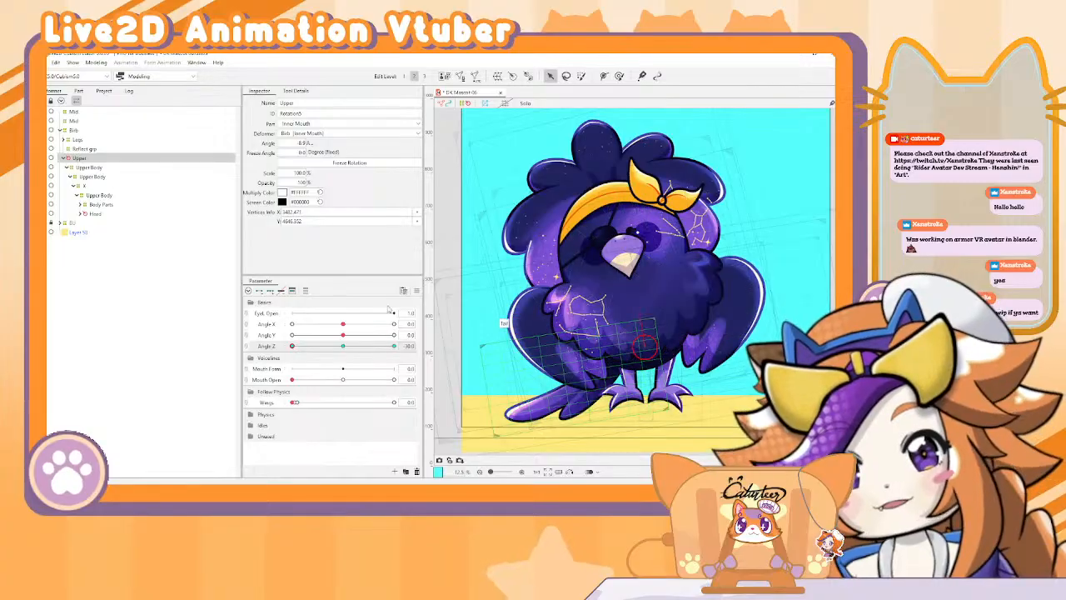
Step: Reflect the Upper deformer's tilt to the opposite Angle Z key
{"action": "left_click", "coordinate": [417, 292]}
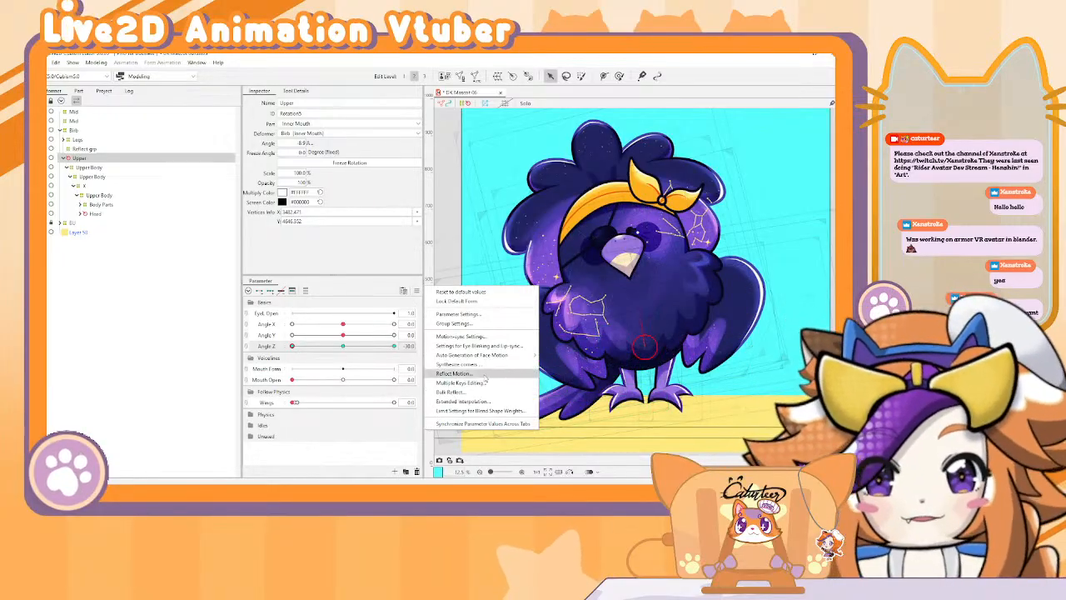
{"action": "left_click", "coordinate": [467, 375]}
{"action": "left_click", "coordinate": [432, 354]}
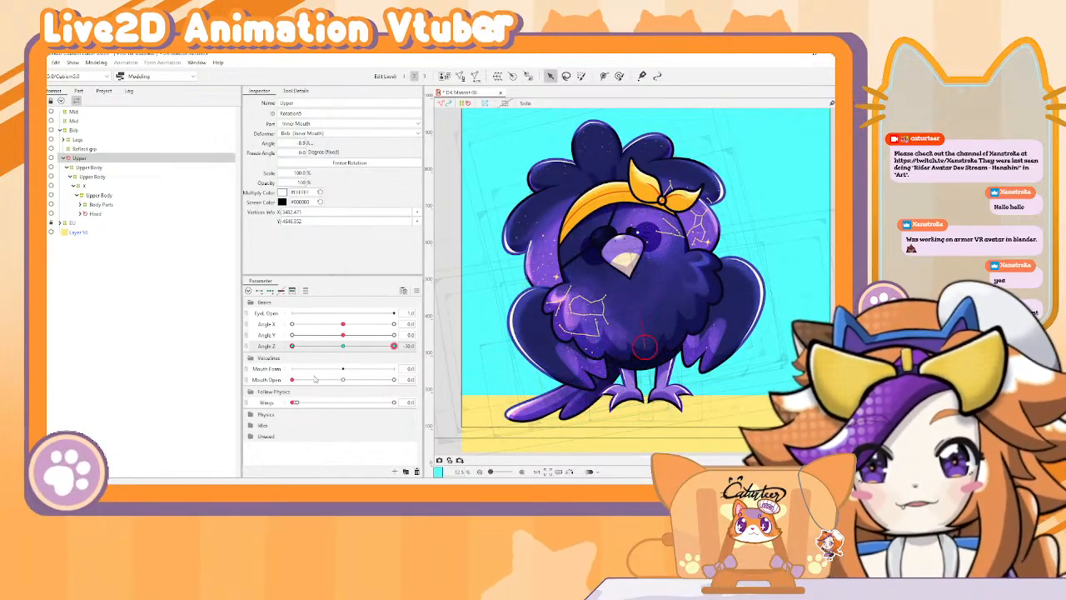
Step: Preview the combined head and body tilt across the Angle Z range and reset the parameters to their default values
{"action": "left_click_drag", "start_coordinate": [293, 349], "coordinate": [560, 339]}
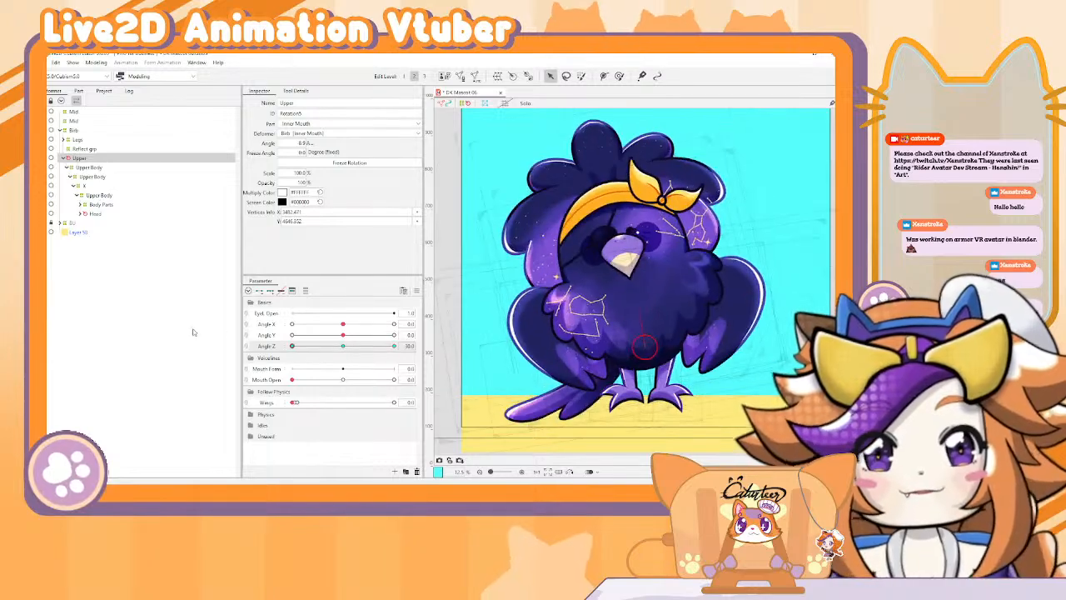
{"action": "mouse_move", "coordinate": [490, 328]}
{"action": "left_mouse_down"}
{"action": "mouse_move", "coordinate": [288, 330]}
{"action": "mouse_move", "coordinate": [420, 331]}
{"action": "mouse_move", "coordinate": [298, 331]}
{"action": "mouse_move", "coordinate": [308, 332]}
{"action": "left_mouse_up"}
{"action": "right_click", "coordinate": [431, 289]}
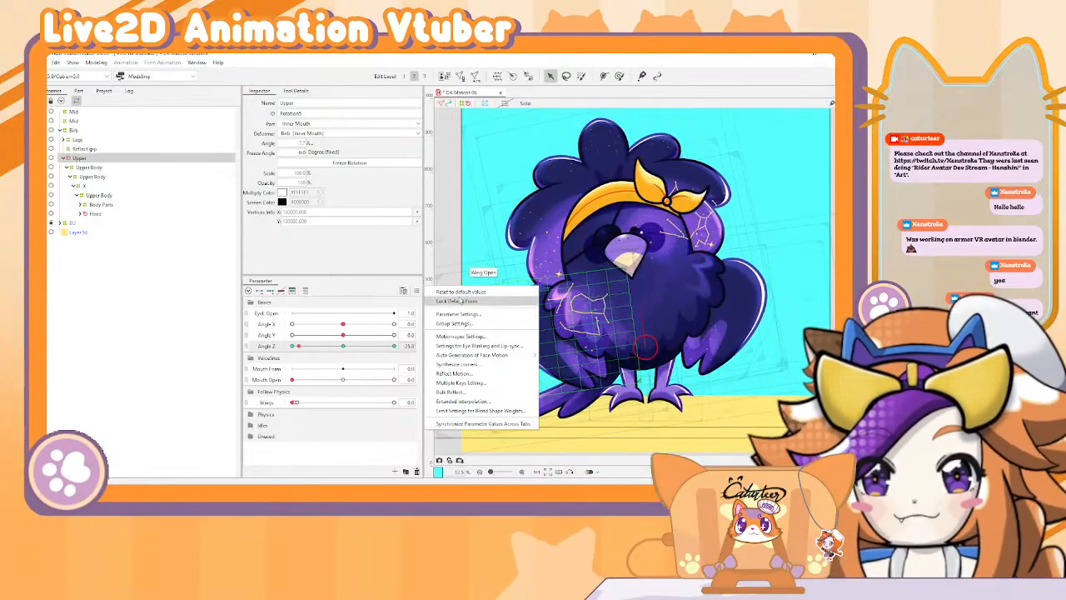
{"action": "left_click", "coordinate": [463, 295]}
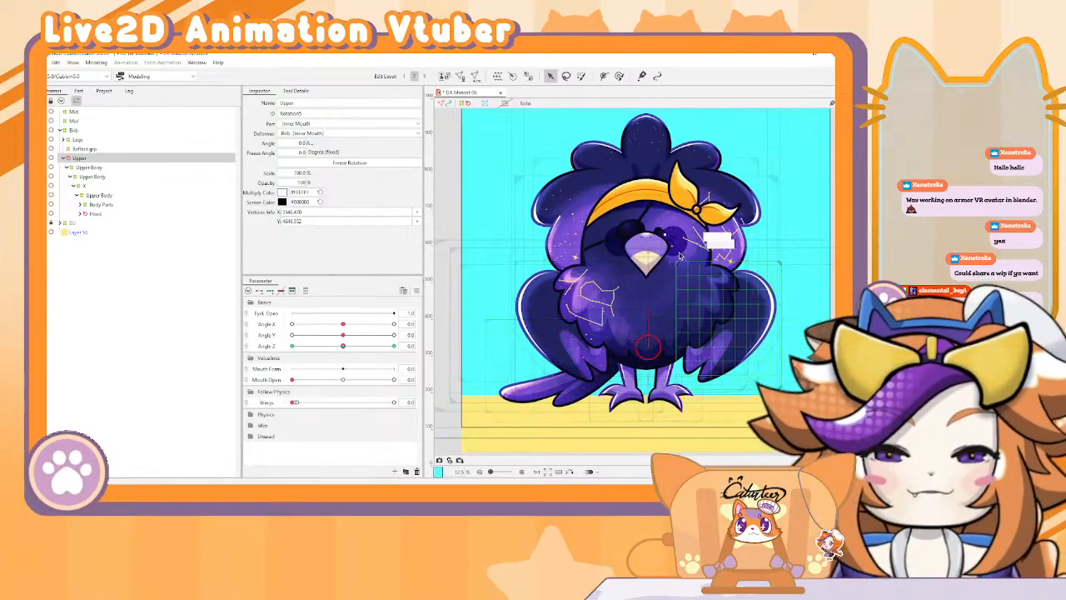
{"action": "scroll", "coordinate": [733, 250], "scroll_direction": "up", "scroll_amount": 4}
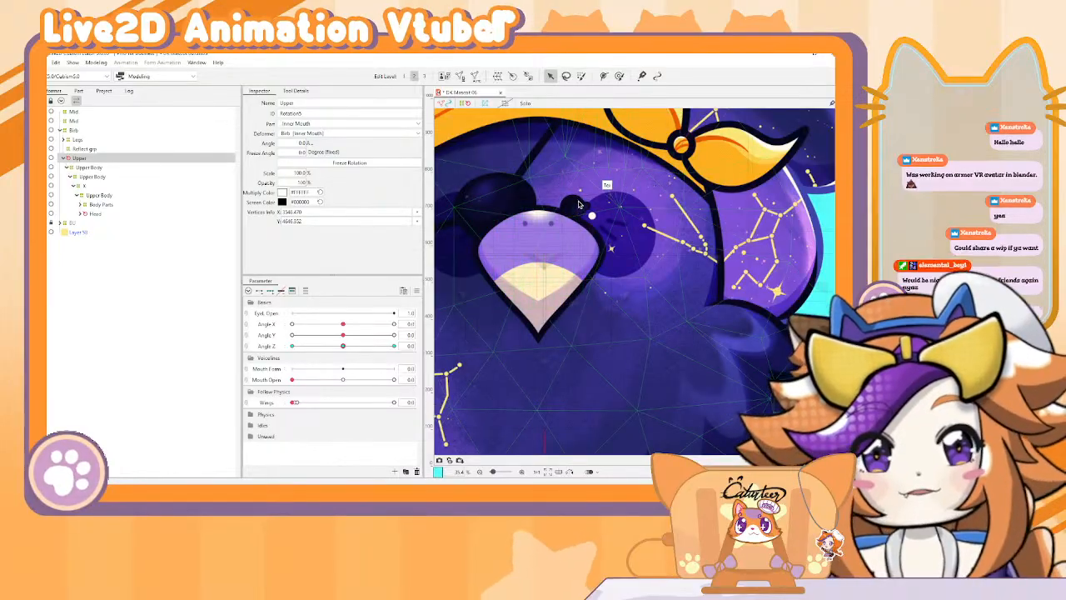
{"action": "scroll", "coordinate": [578, 207], "scroll_direction": "up", "scroll_amount": 3}
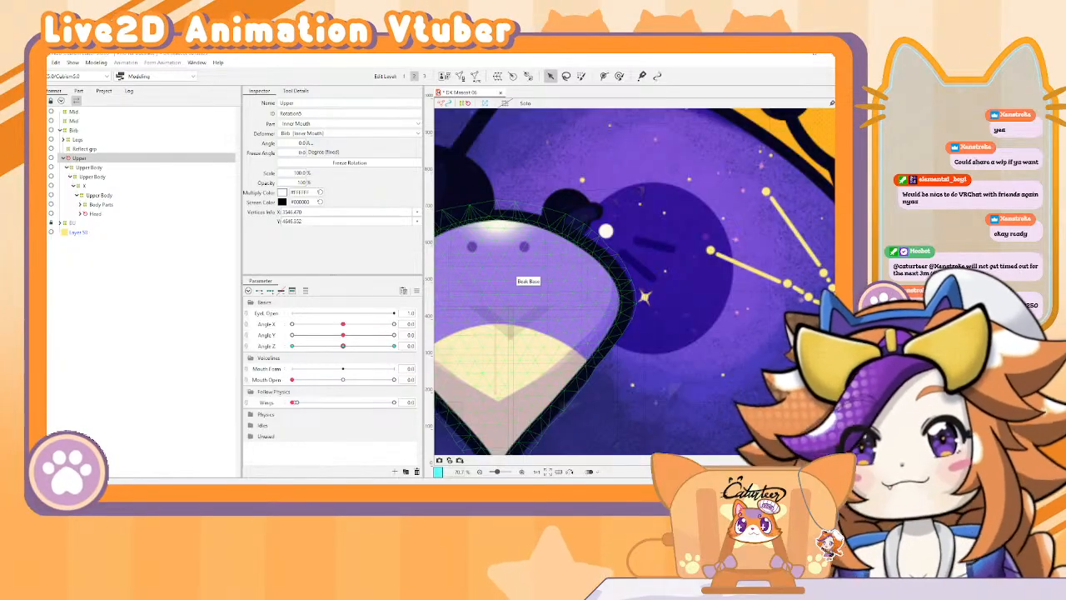
Step: Switch to the X post in the browser and enlarge its image of the grey armored avatar model
{"action": "left_click_drag", "start_coordinate": [47, 81], "coordinate": [590, 56]}
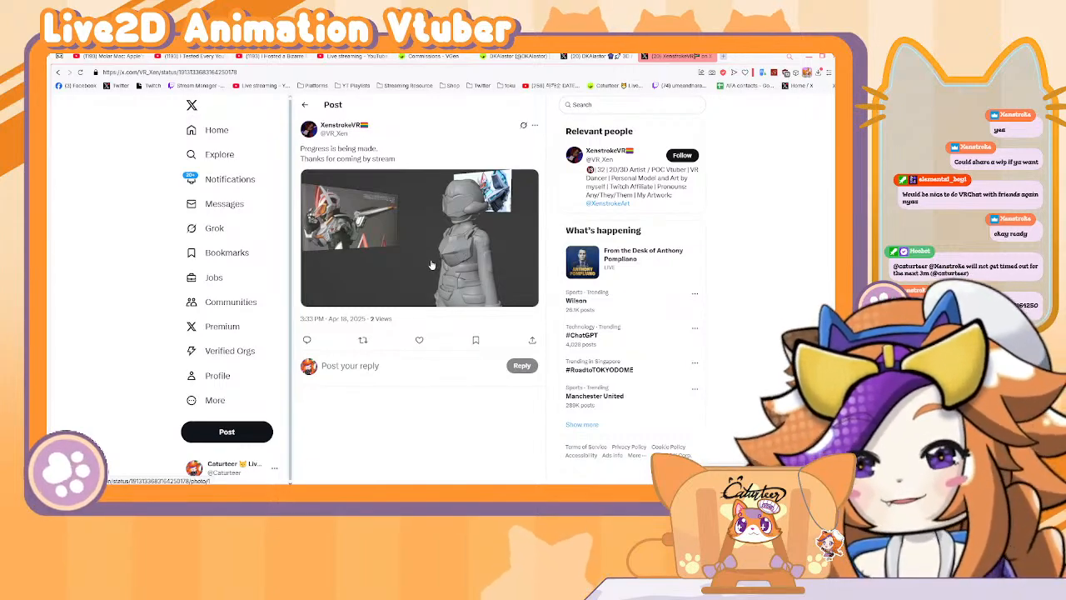
{"action": "left_click", "coordinate": [430, 209]}
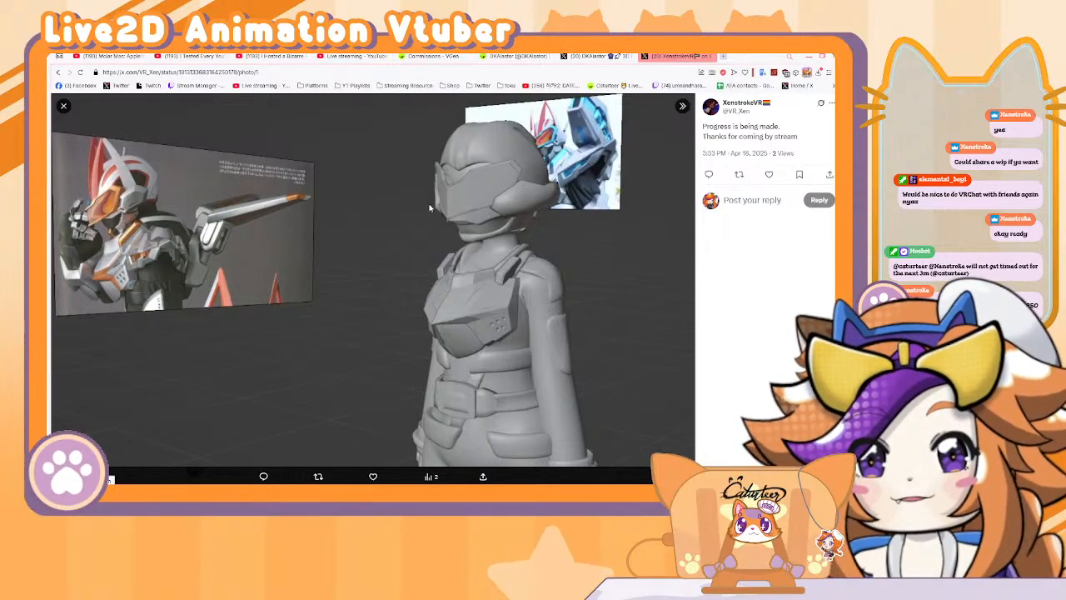
Step: Open the profile of the post's author and follow the account
{"action": "left_click", "coordinate": [749, 105]}
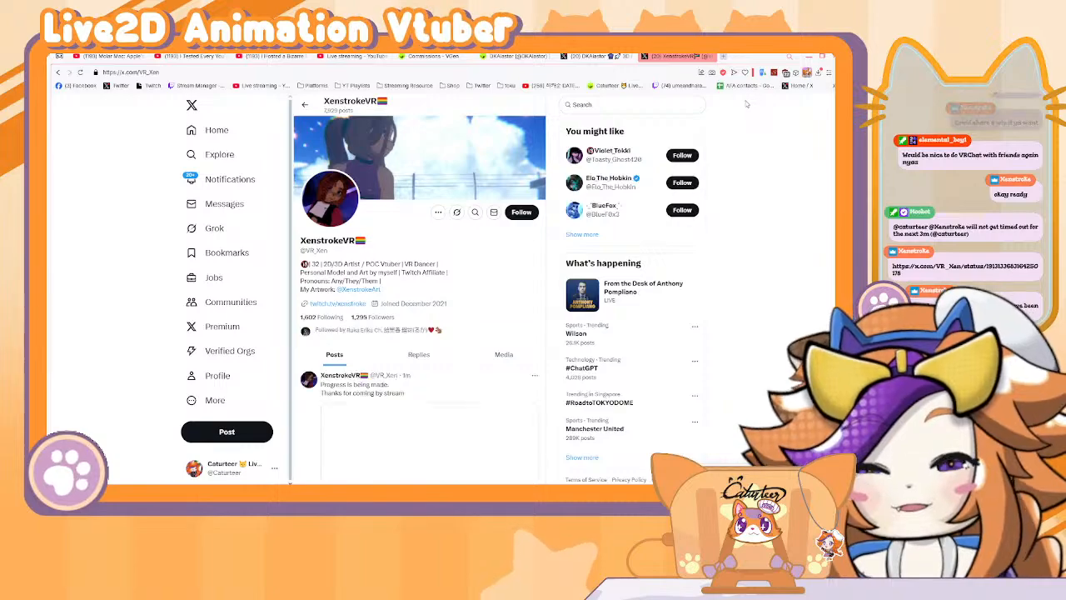
{"action": "left_click", "coordinate": [522, 212]}
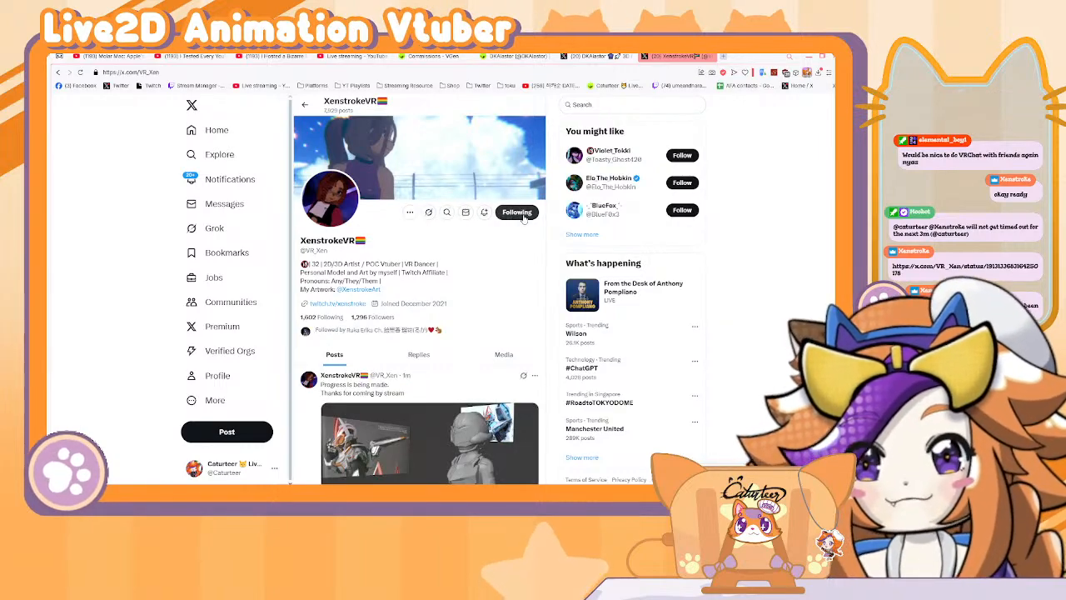
Step: Look through the profile's recent posts, playing the short video of the blue-and-yellow costumed avatar
{"action": "scroll", "coordinate": [497, 354], "scroll_direction": "down", "scroll_amount": 1}
{"action": "scroll", "coordinate": [497, 354], "scroll_direction": "down", "scroll_amount": 10}
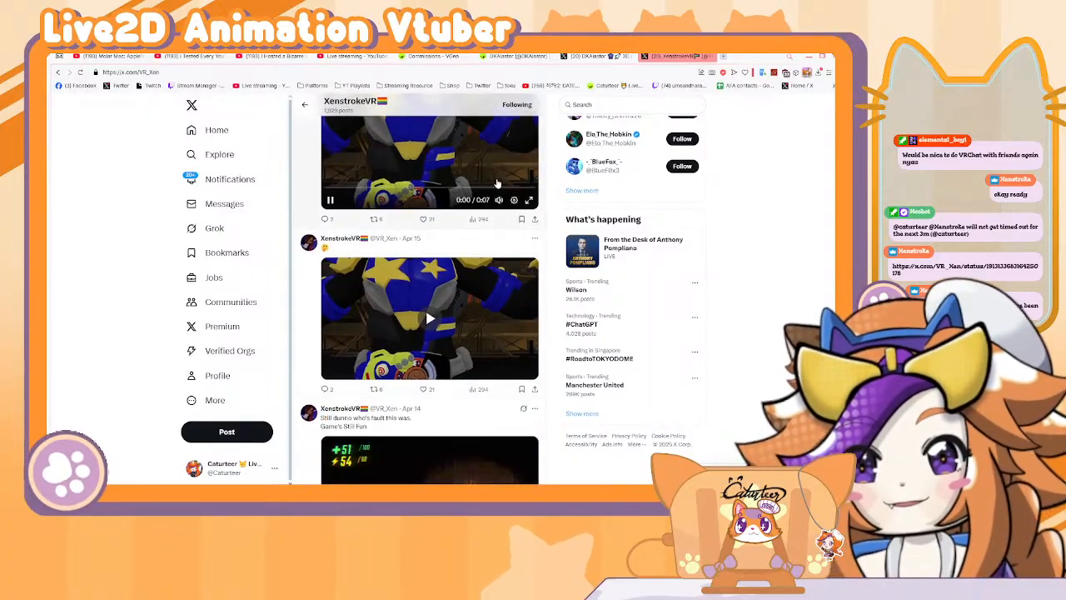
{"action": "scroll", "coordinate": [514, 275], "scroll_direction": "up", "scroll_amount": 2}
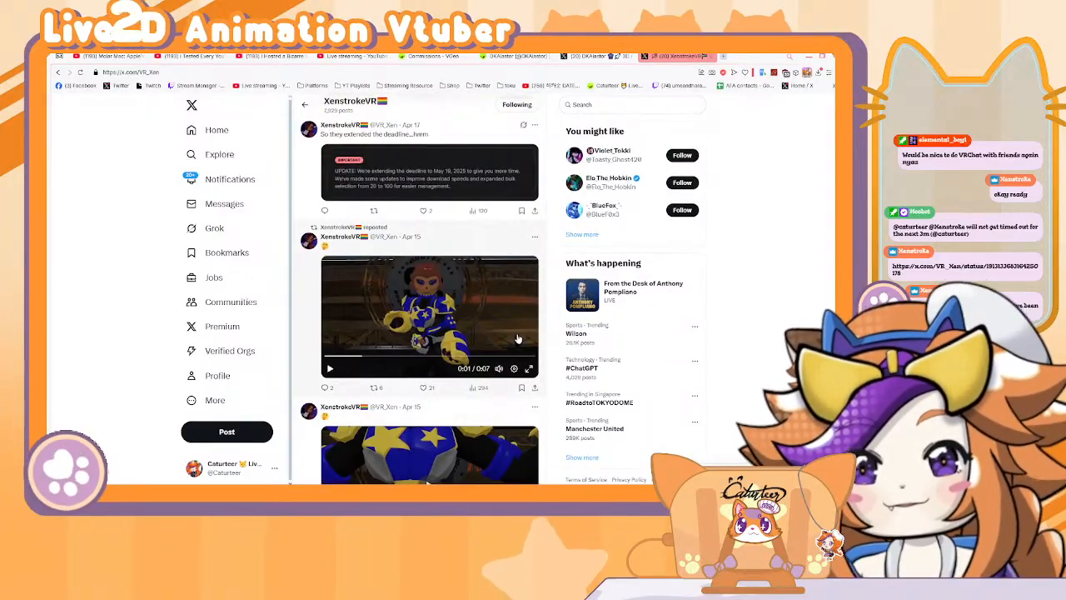
{"action": "left_click", "coordinate": [330, 370]}
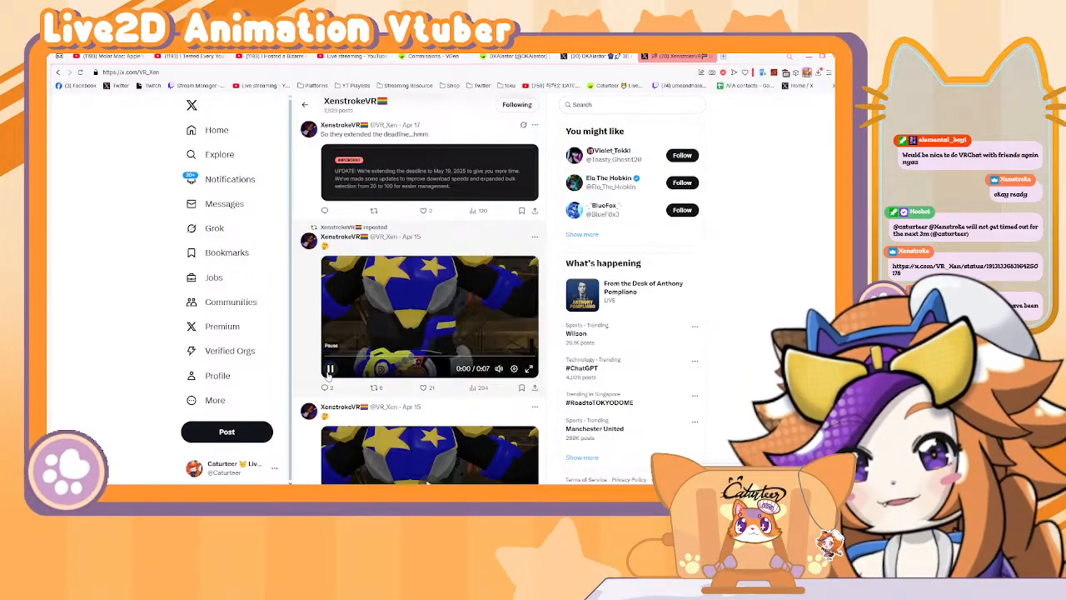
{"action": "left_click", "coordinate": [330, 370]}
{"action": "scroll", "coordinate": [425, 329], "scroll_direction": "down", "scroll_amount": 2}
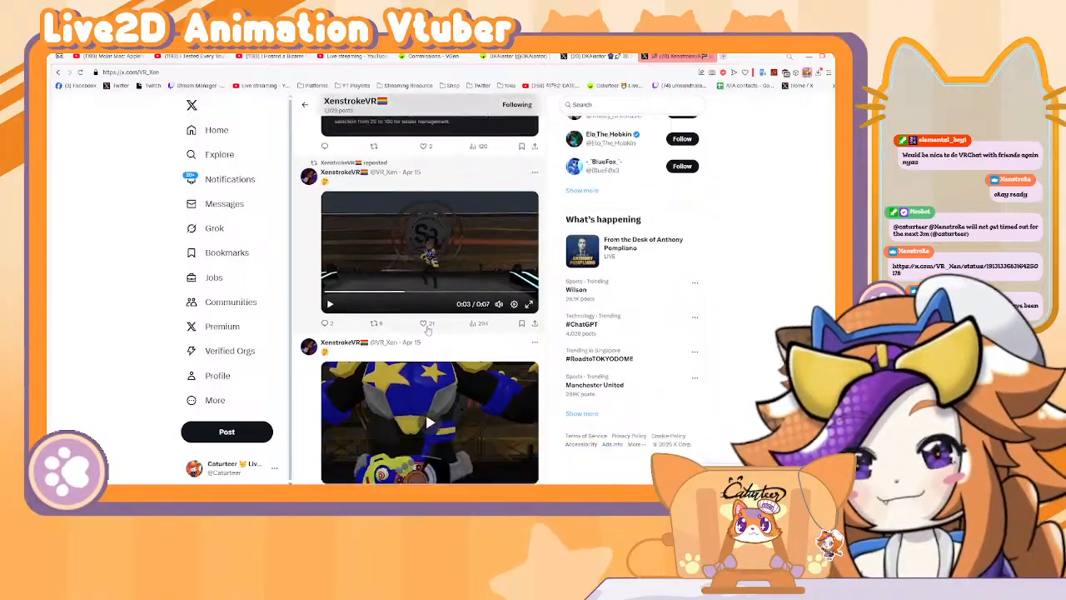
{"action": "scroll", "coordinate": [427, 329], "scroll_direction": "down", "scroll_amount": 5}
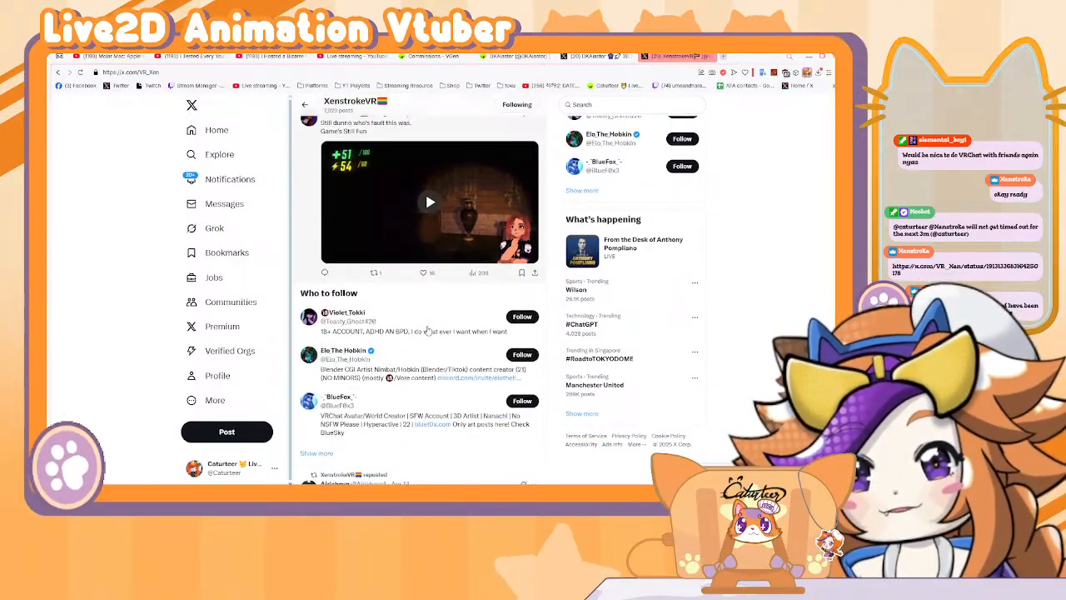
{"action": "scroll", "coordinate": [426, 330], "scroll_direction": "up", "scroll_amount": 3}
{"action": "scroll", "coordinate": [425, 330], "scroll_direction": "up", "scroll_amount": 10}
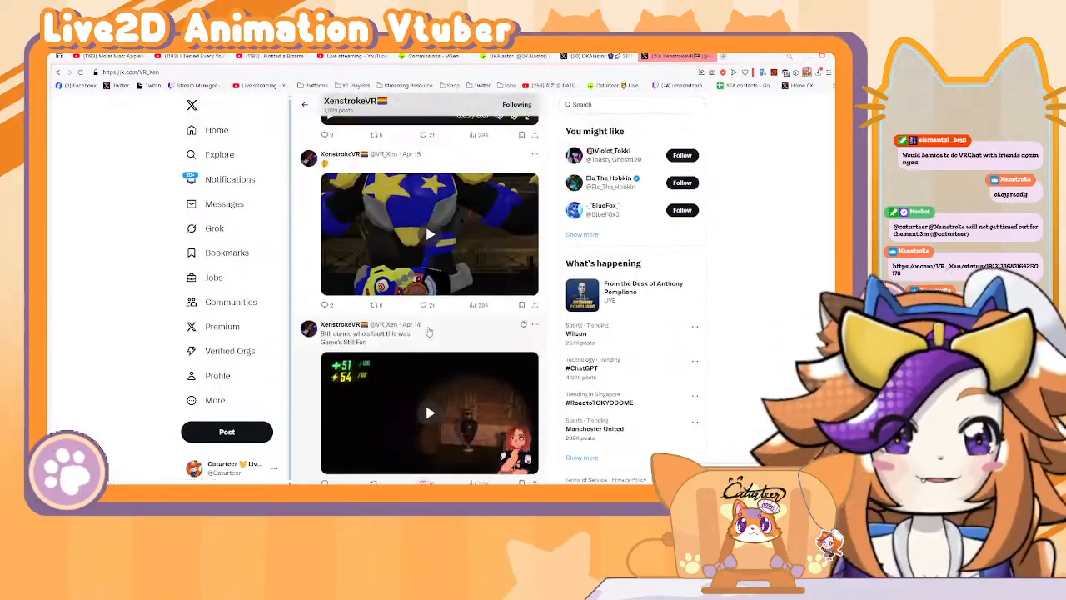
{"action": "scroll", "coordinate": [429, 331], "scroll_direction": "up", "scroll_amount": 2}
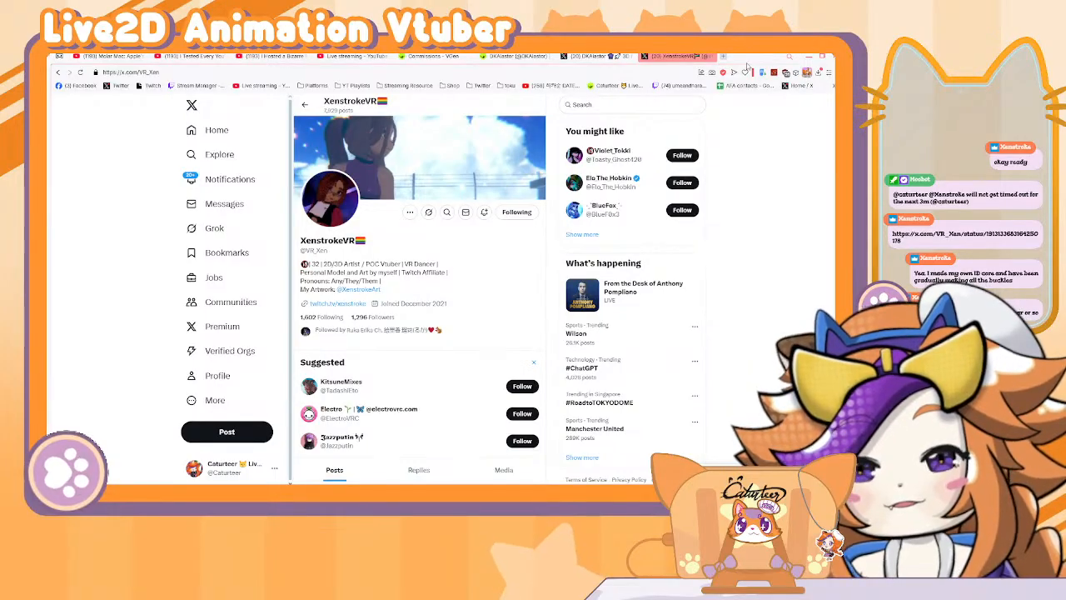
Step: Switch back to Live2D Cubism and select the black Eye mesh beside the beak from the overlapping objects
{"action": "left_click_drag", "start_coordinate": [751, 57], "coordinate": [48, 158]}
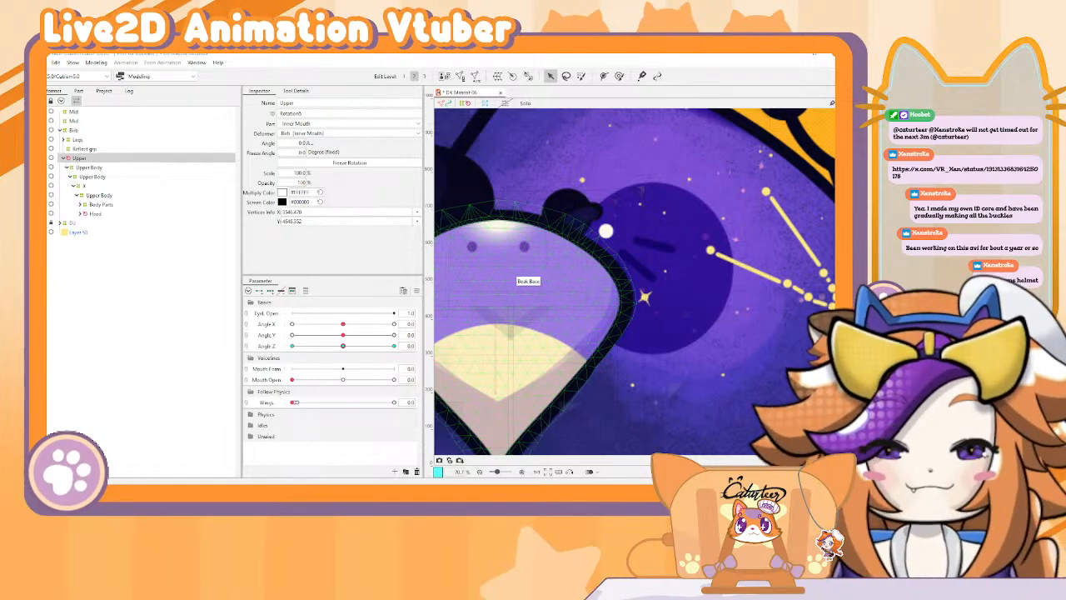
{"action": "left_click", "coordinate": [634, 152]}
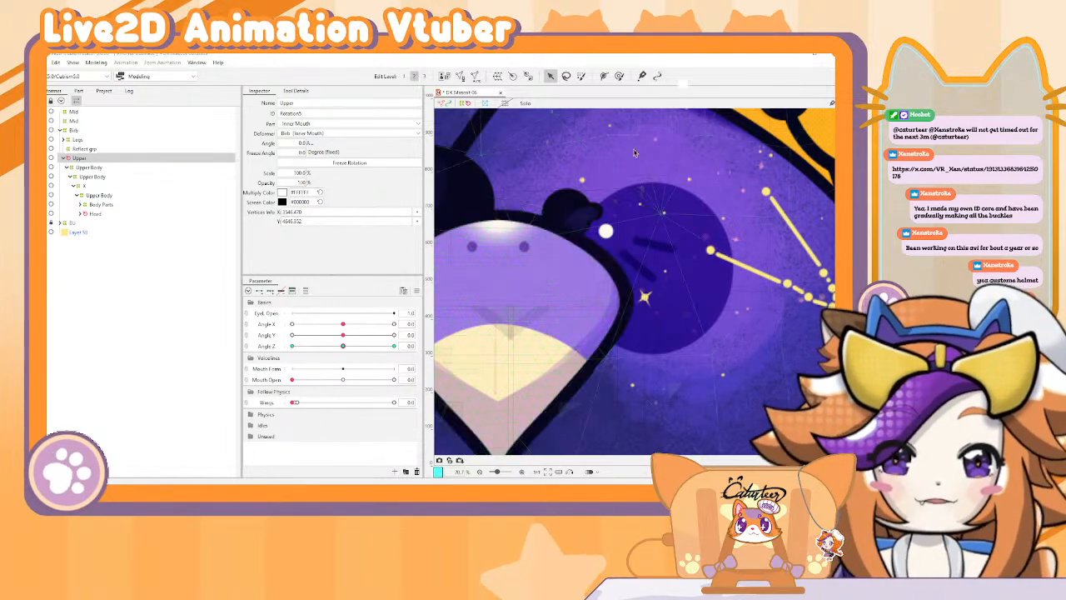
{"action": "right_click", "coordinate": [565, 196]}
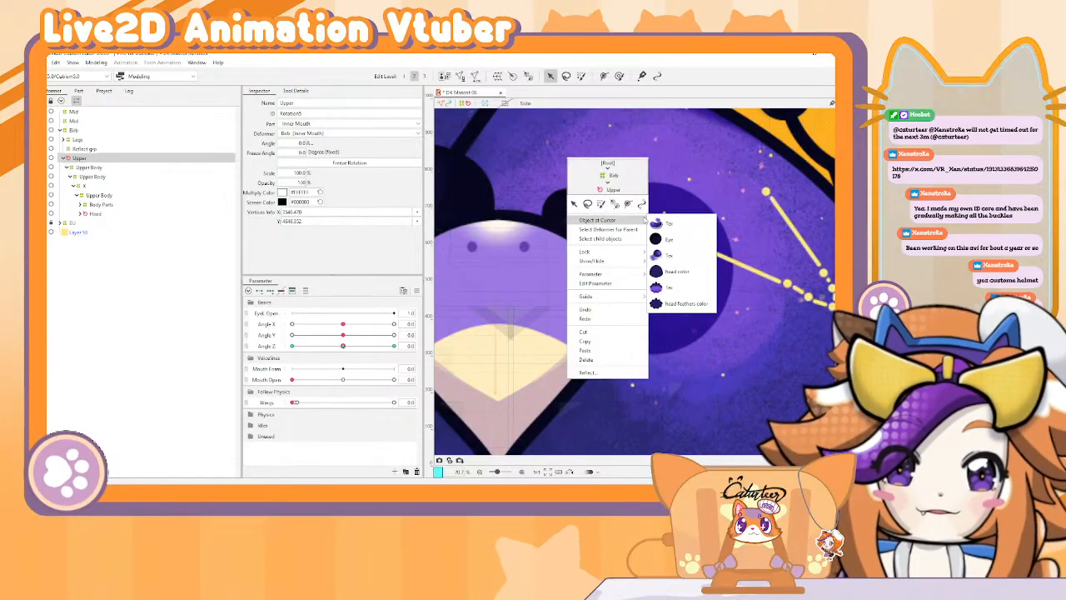
{"action": "left_click", "coordinate": [667, 223]}
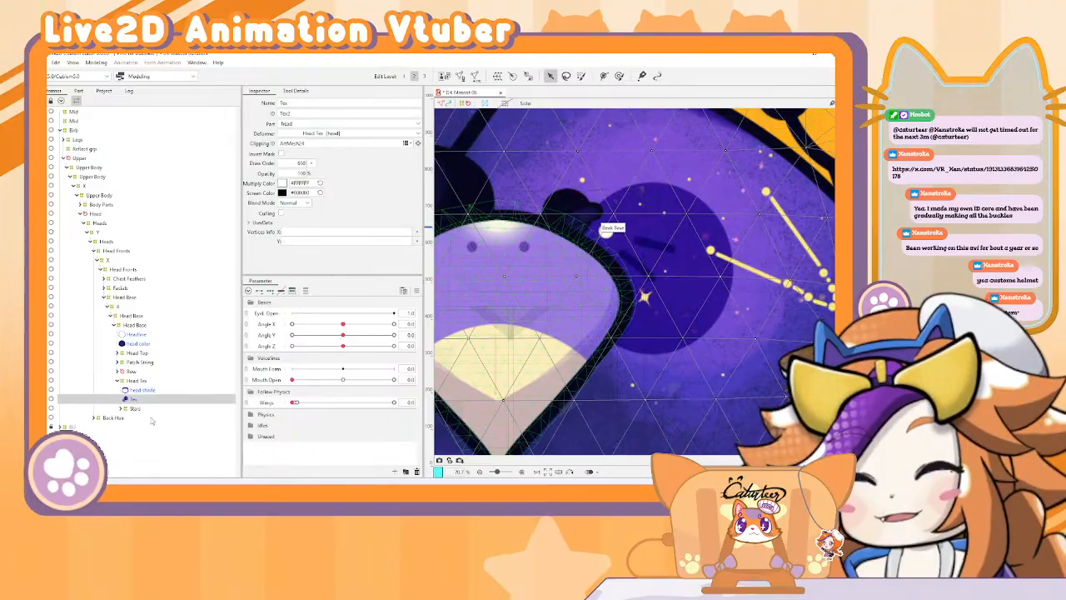
{"action": "right_click", "coordinate": [635, 235]}
{"action": "mouse_move", "coordinate": [612, 354]}
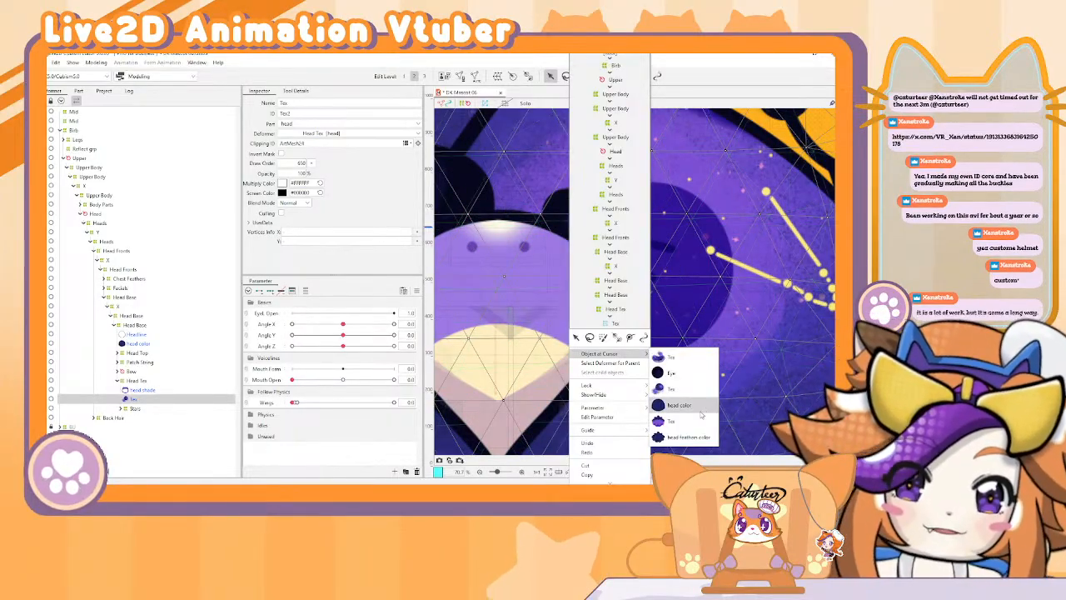
{"action": "left_click", "coordinate": [693, 374]}
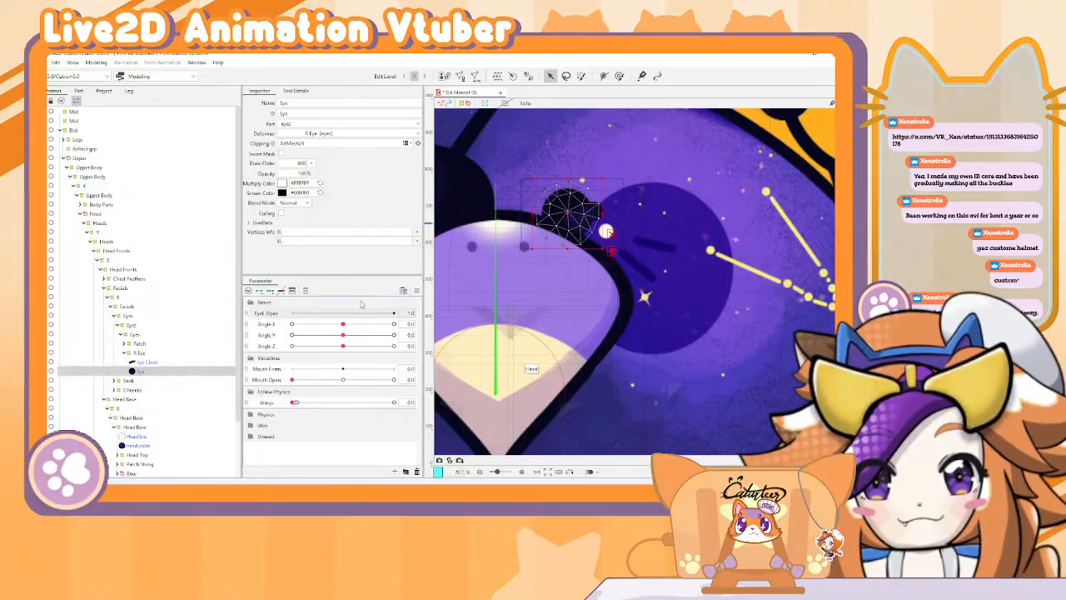
Step: Add keys at 0.8 and 0.2 on the EyeL Open parameter for the Eye mesh
{"action": "left_click", "coordinate": [410, 313]}
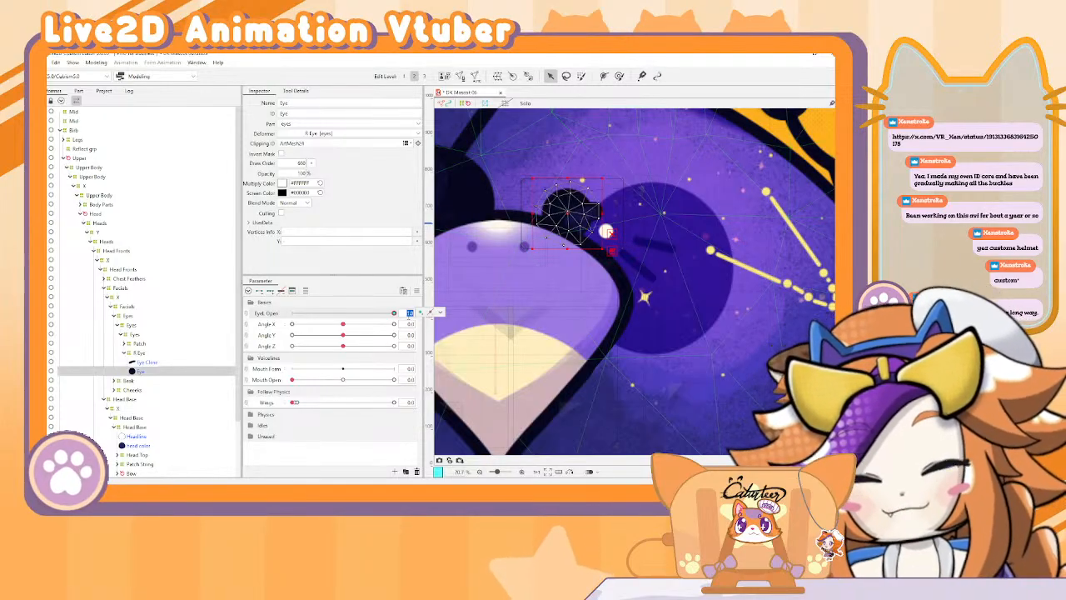
{"action": "type", "text": "0.8"}
{"action": "key", "text": "Return"}
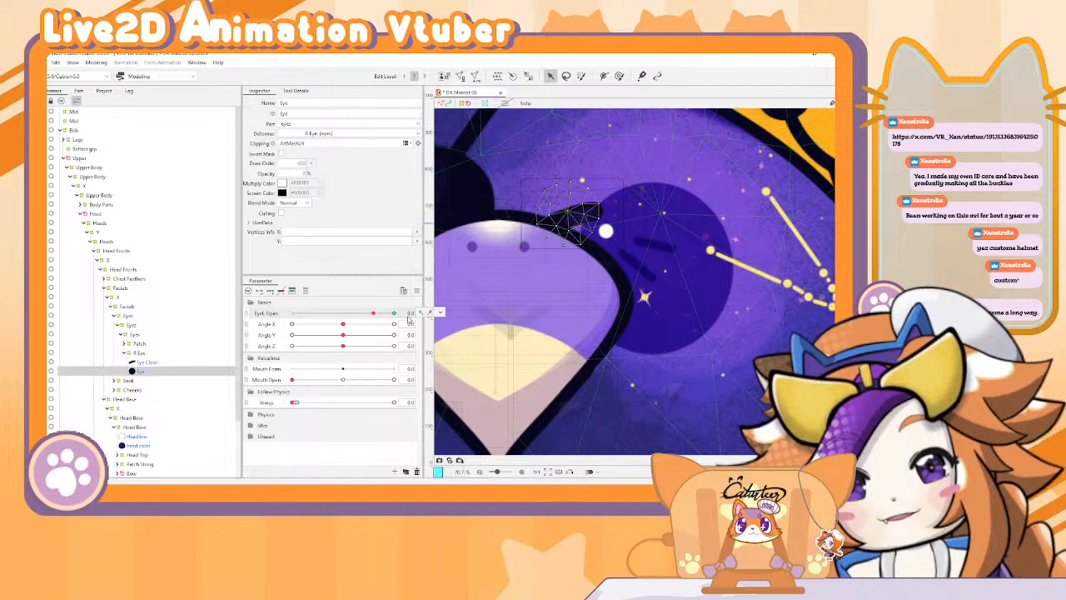
{"action": "left_click", "coordinate": [421, 312]}
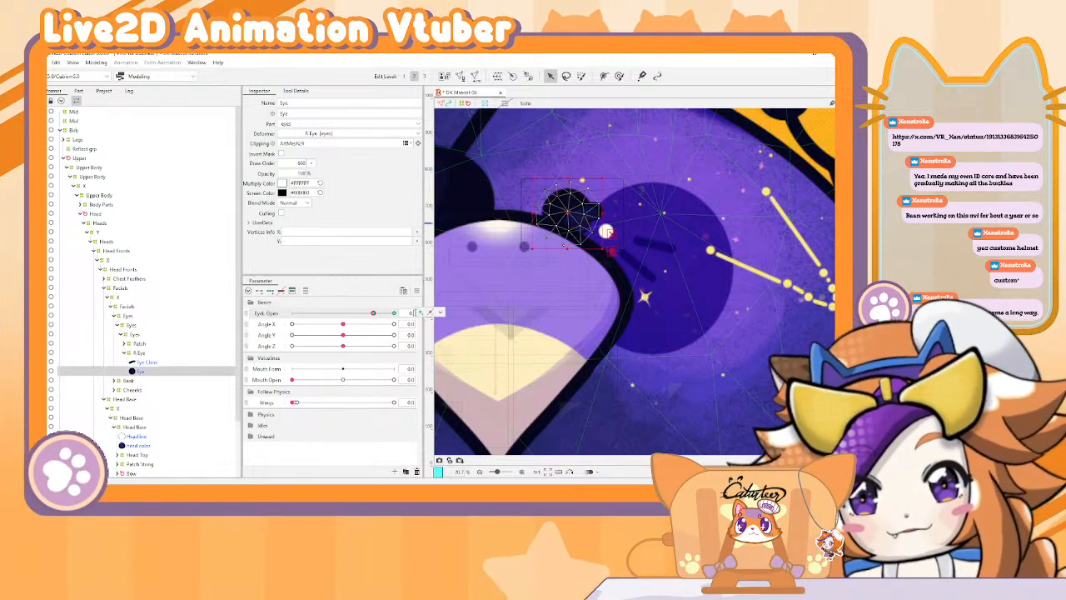
{"action": "key", "text": "Return"}
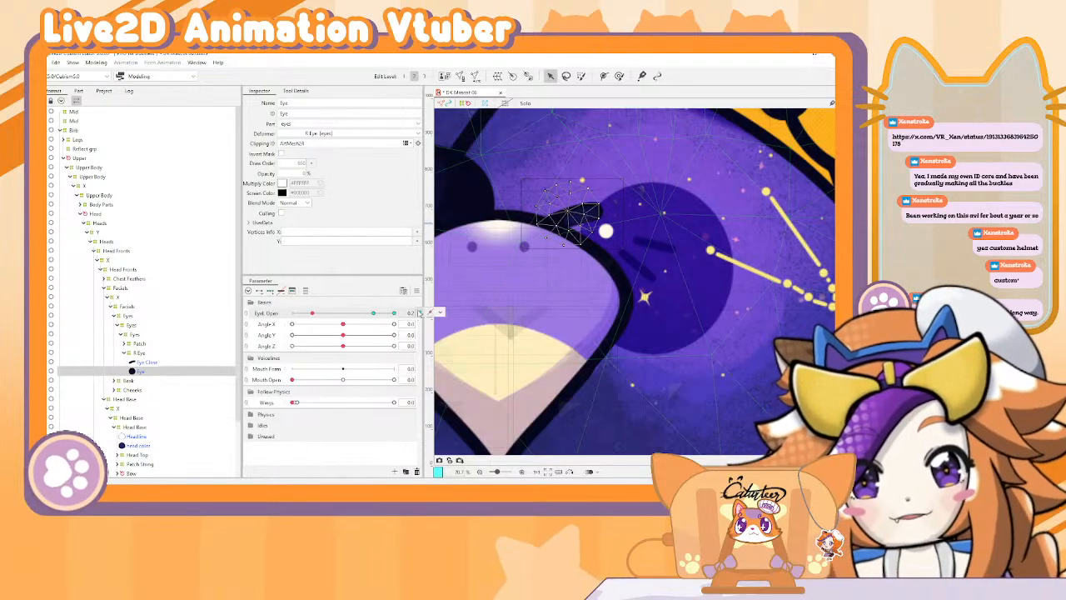
{"action": "left_click", "coordinate": [421, 312]}
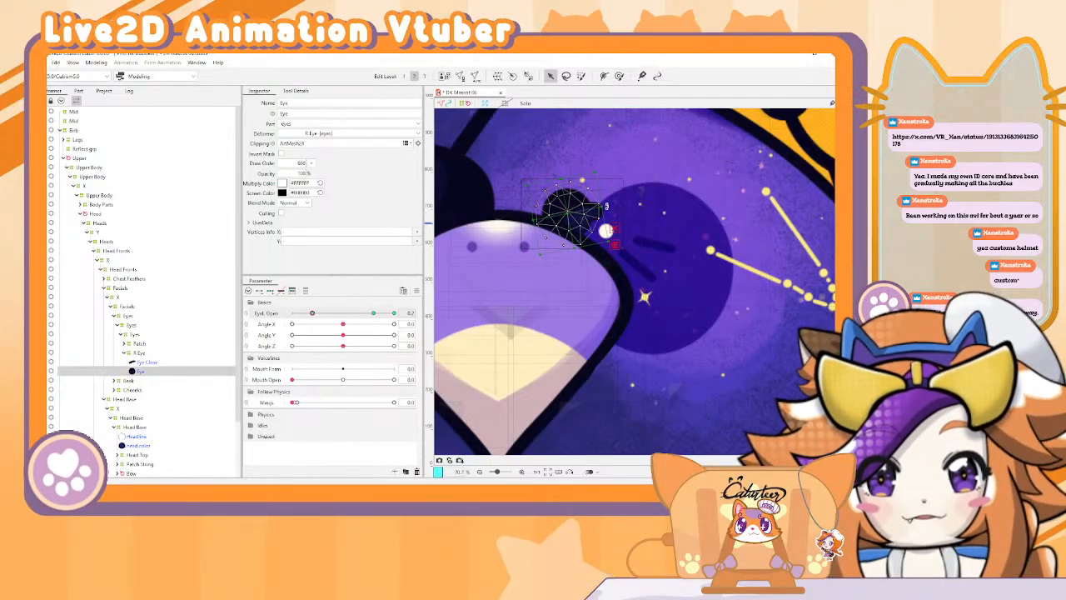
Step: Squash the Eye mesh into a thin slanted line at the 0.2 key, matching the closed eye, and preview it up to fully open
{"action": "left_click_drag", "start_coordinate": [561, 177], "coordinate": [572, 205]}
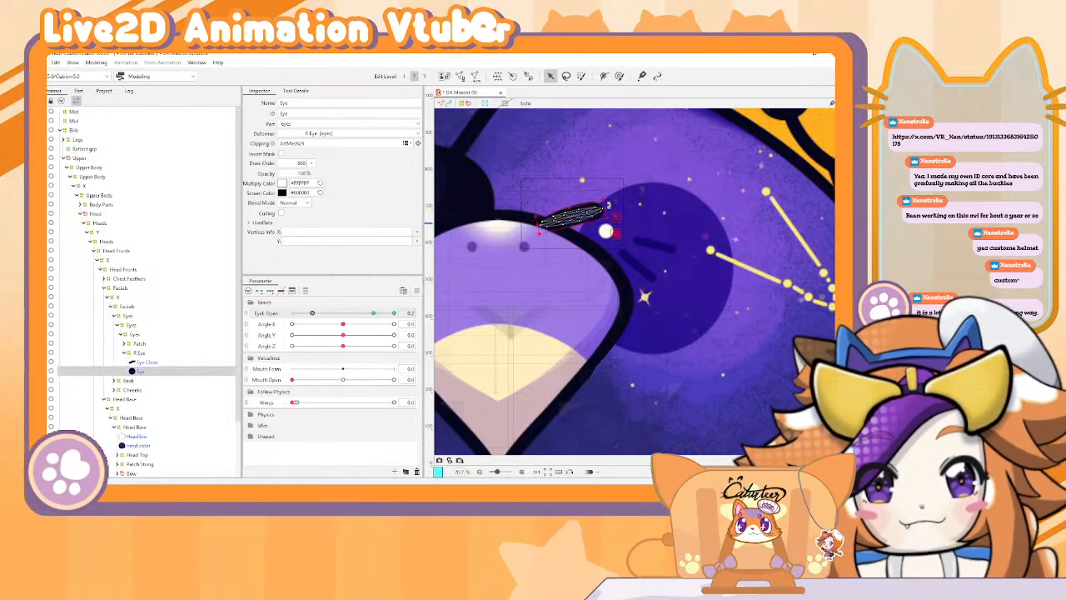
{"action": "left_click_drag", "start_coordinate": [600, 207], "coordinate": [602, 204]}
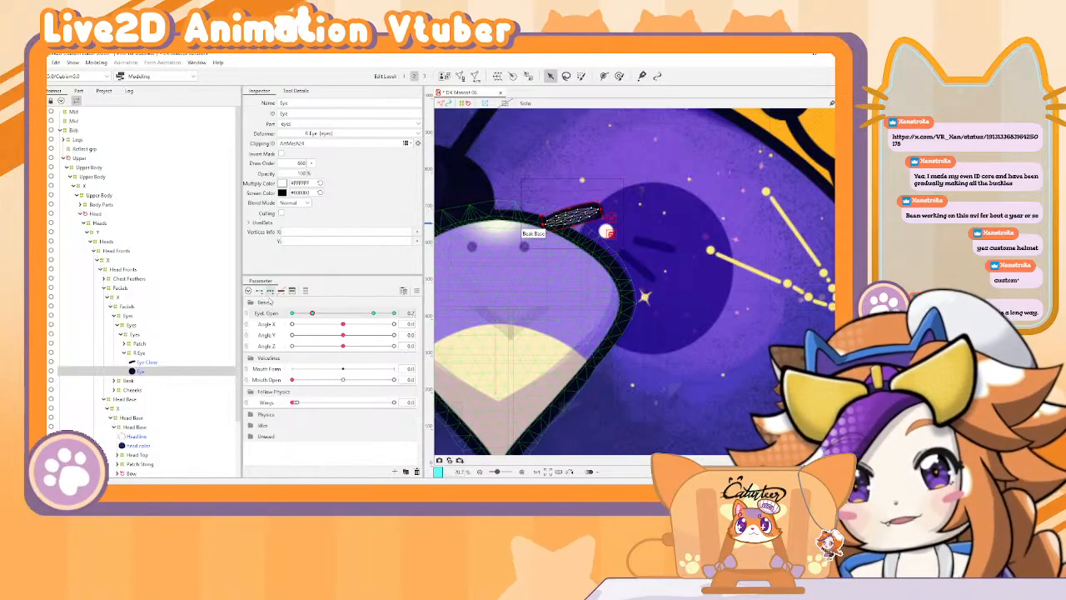
{"action": "left_click_drag", "start_coordinate": [313, 314], "coordinate": [397, 326]}
{"action": "left_click", "coordinate": [170, 363]}
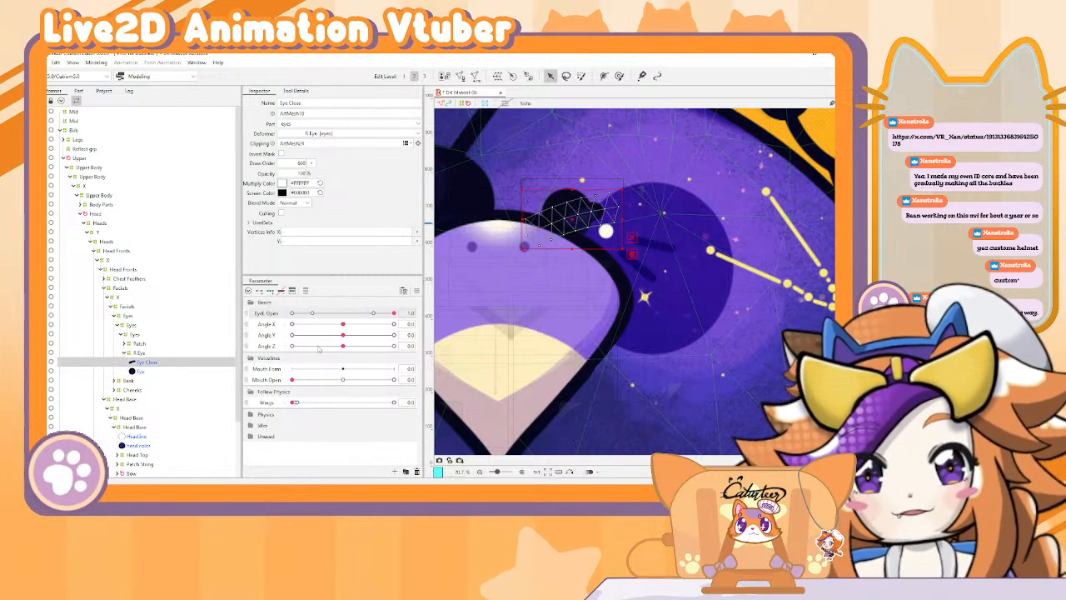
{"action": "left_click_drag", "start_coordinate": [630, 228], "coordinate": [596, 232]}
{"action": "key", "text": "ctrl+z"}
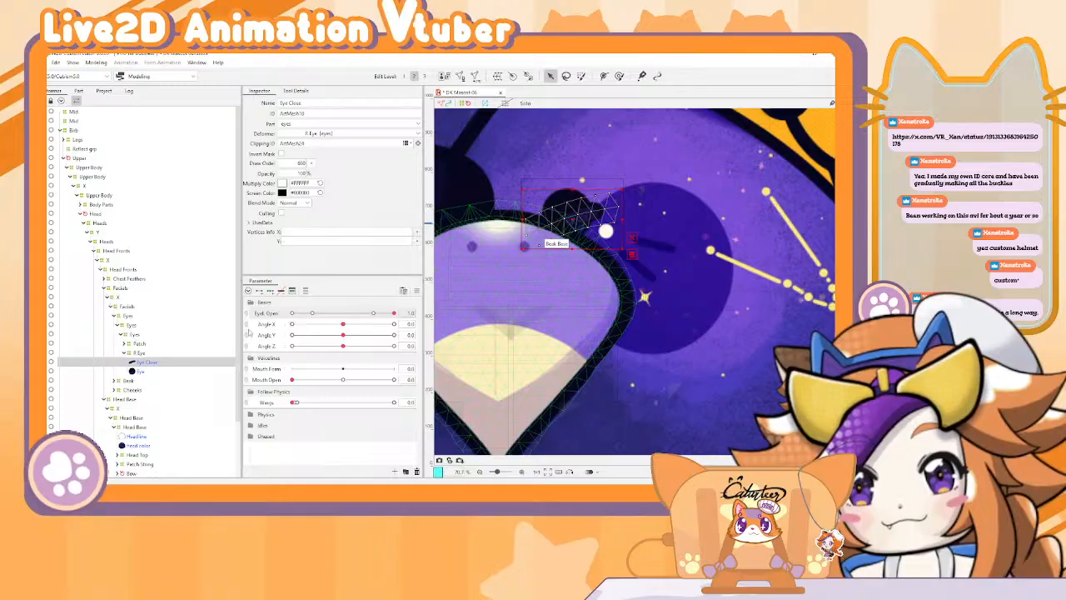
Step: Check the Eye mesh's draw order and raise the Eye Close mesh's draw order above it
{"action": "left_click", "coordinate": [145, 371]}
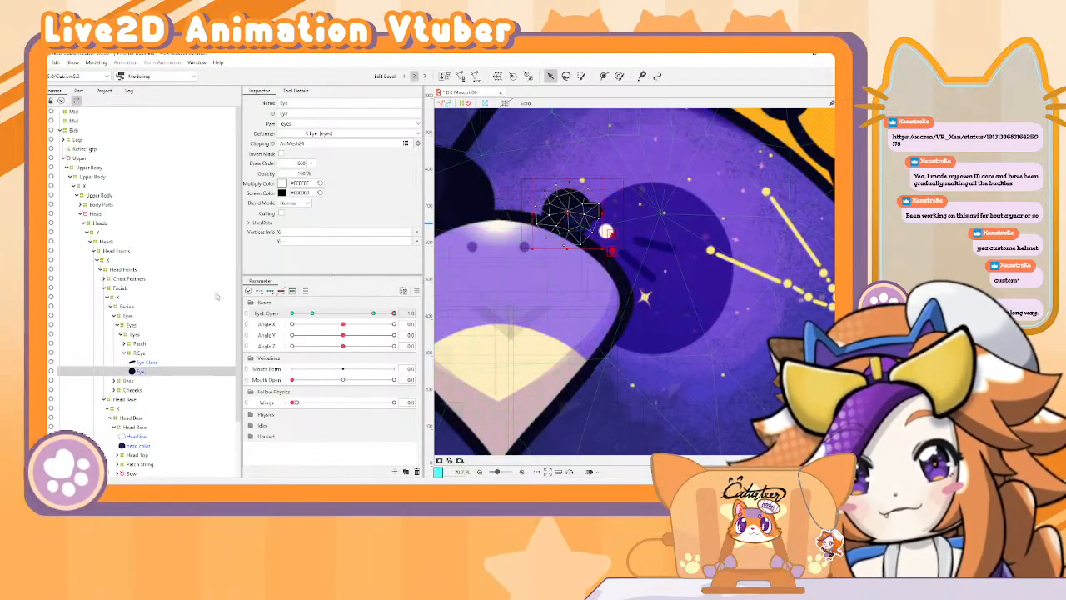
{"action": "left_click", "coordinate": [155, 363]}
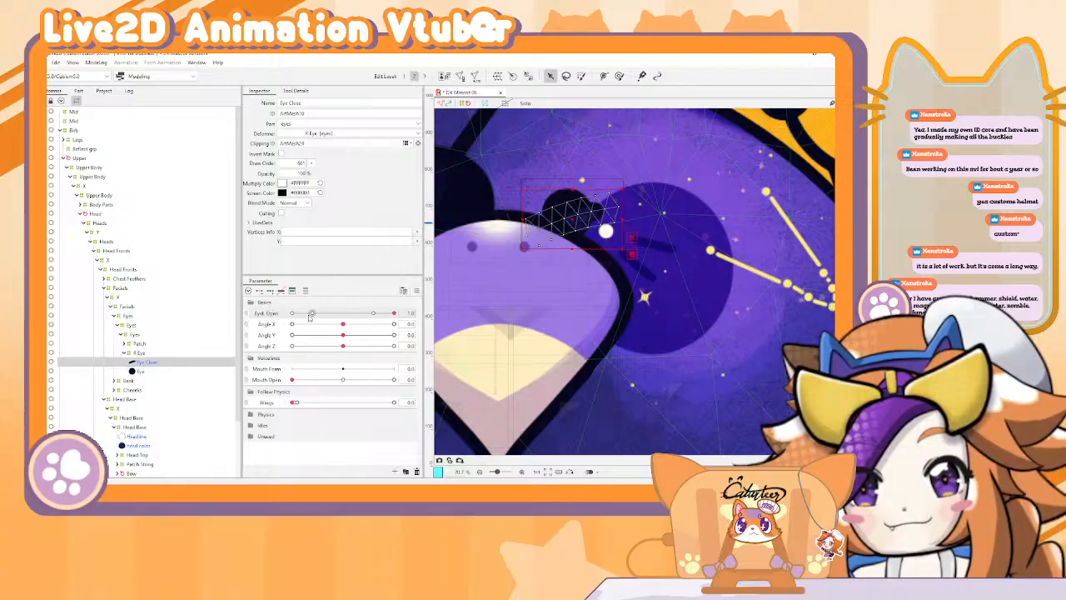
Step: Add keys at 0.2 and 0.8 on the EyeL Open parameter for the Eye Close mesh
{"action": "left_click_drag", "start_coordinate": [394, 313], "coordinate": [313, 316]}
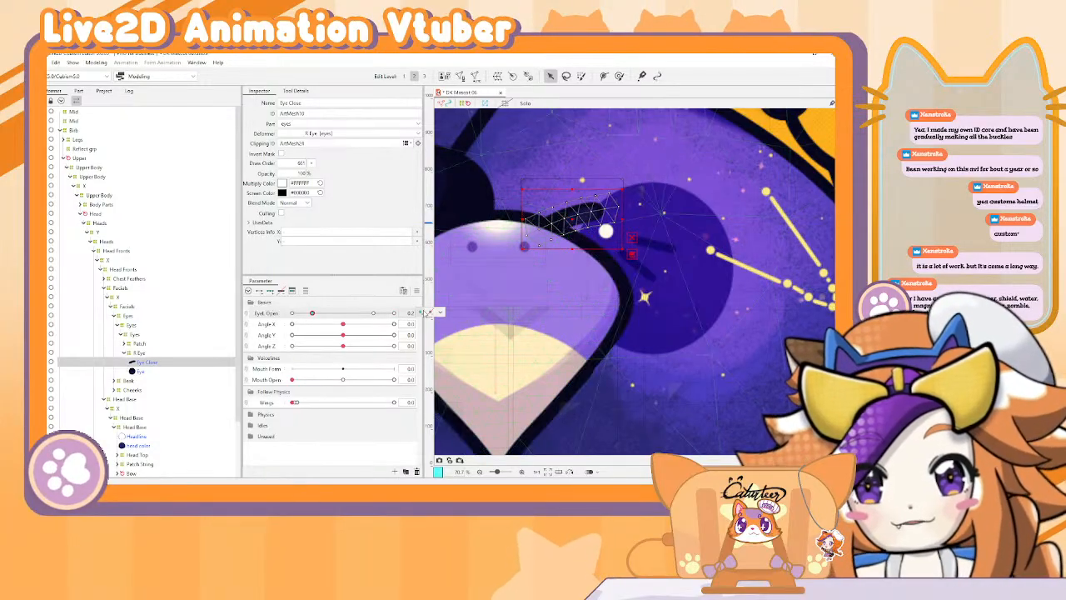
{"action": "left_click", "coordinate": [374, 313]}
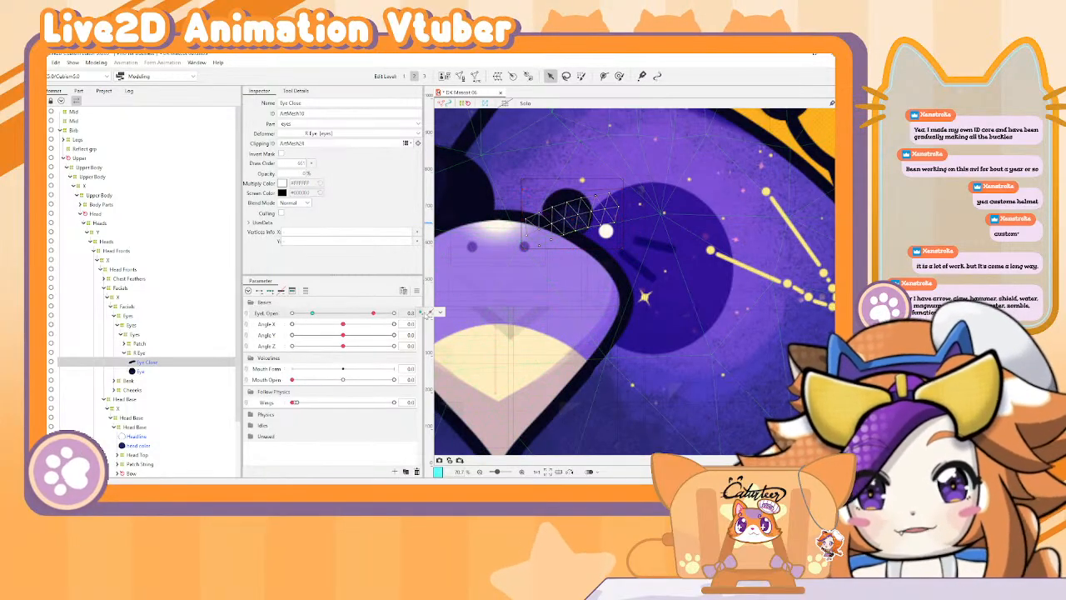
{"action": "left_click", "coordinate": [437, 311]}
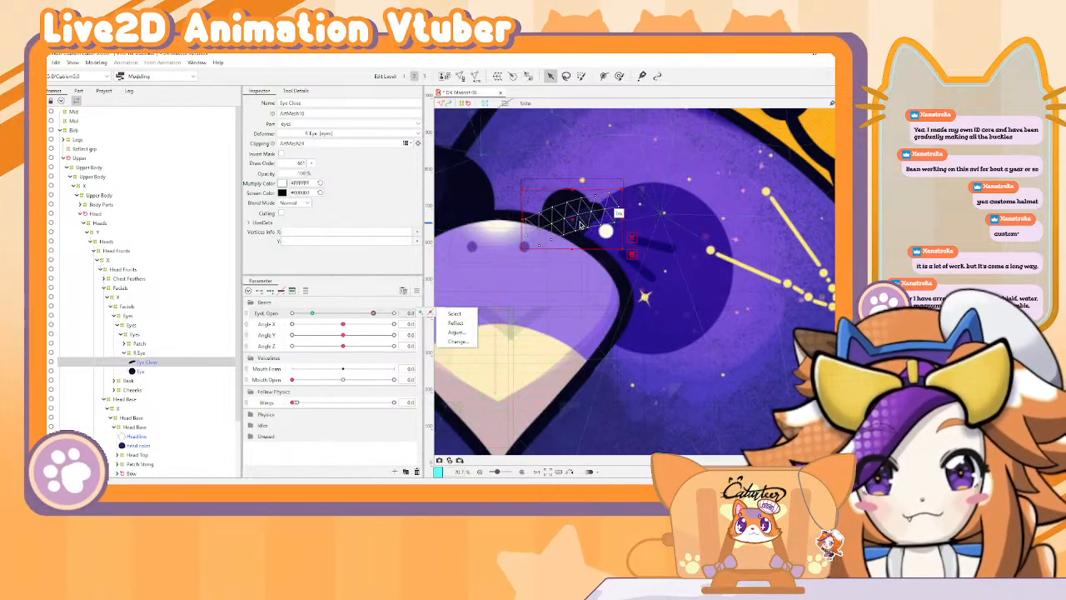
Step: Shrink the Eye Close mesh at the 0.8 key to fit within the open eye and preview the blink along EyeL Open
{"action": "left_click", "coordinate": [576, 232]}
{"action": "left_click_drag", "start_coordinate": [623, 180], "coordinate": [606, 228]}
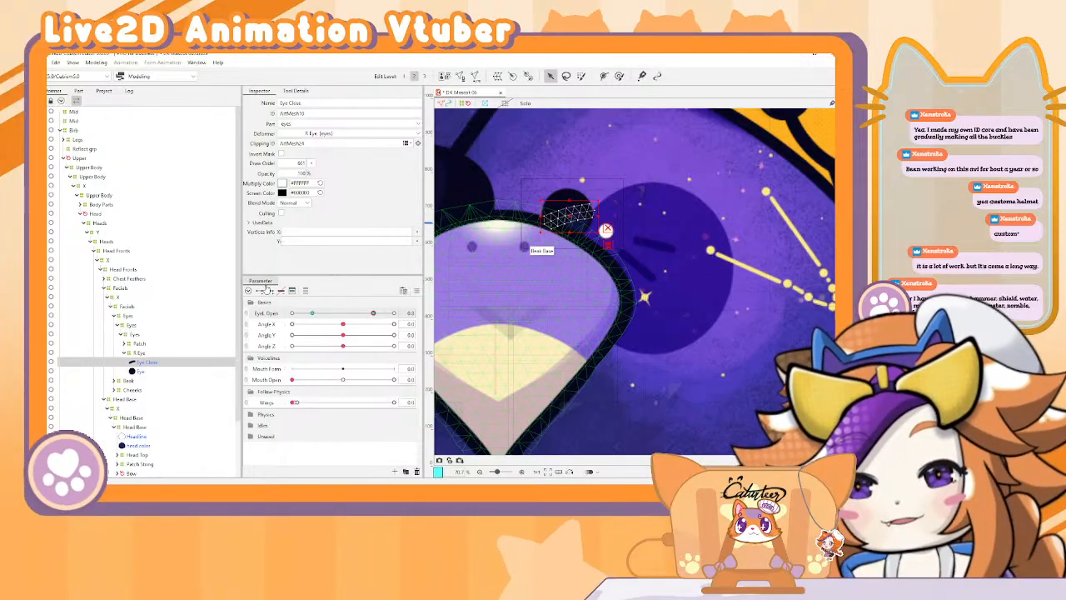
{"action": "left_click_drag", "start_coordinate": [388, 314], "coordinate": [327, 332]}
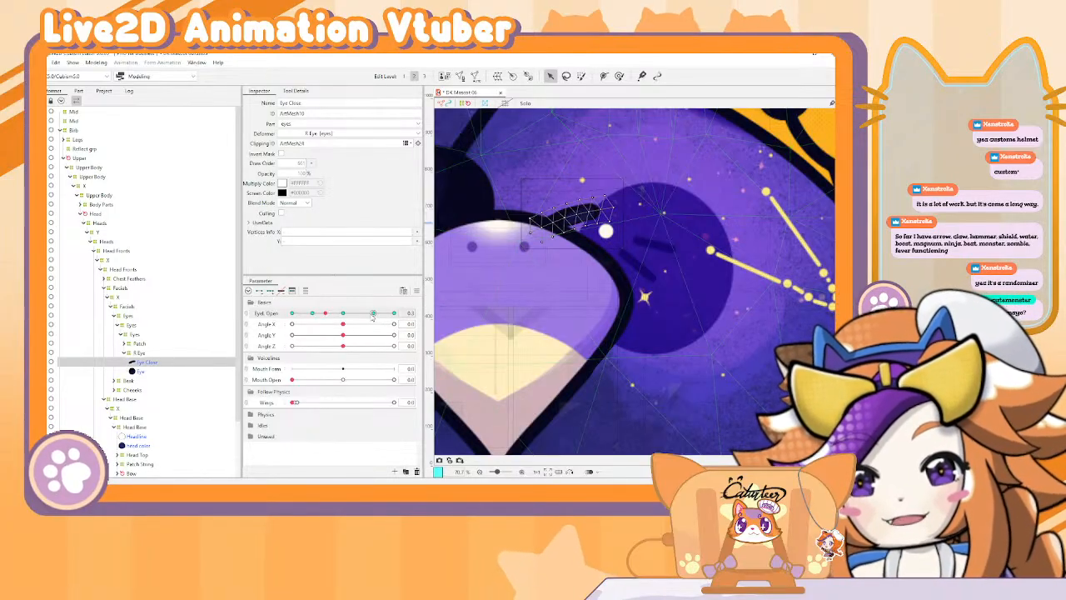
Step: Check the Eye Close mesh at the 0.8 and 1.0 keys of EyeL Open and preview it back to 0.5
{"action": "left_click", "coordinate": [373, 314]}
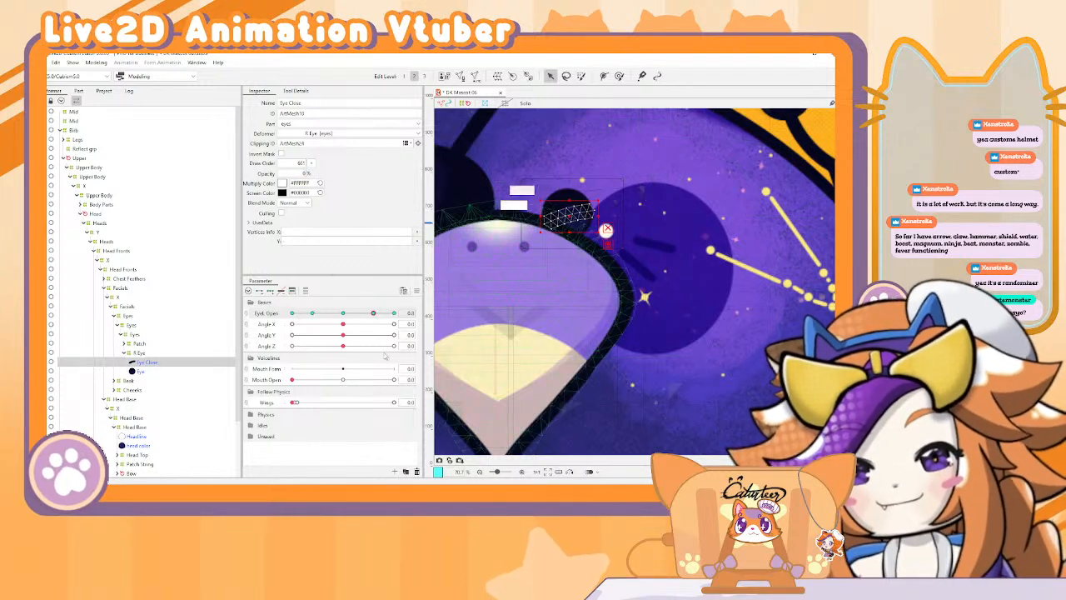
{"action": "left_click", "coordinate": [394, 313]}
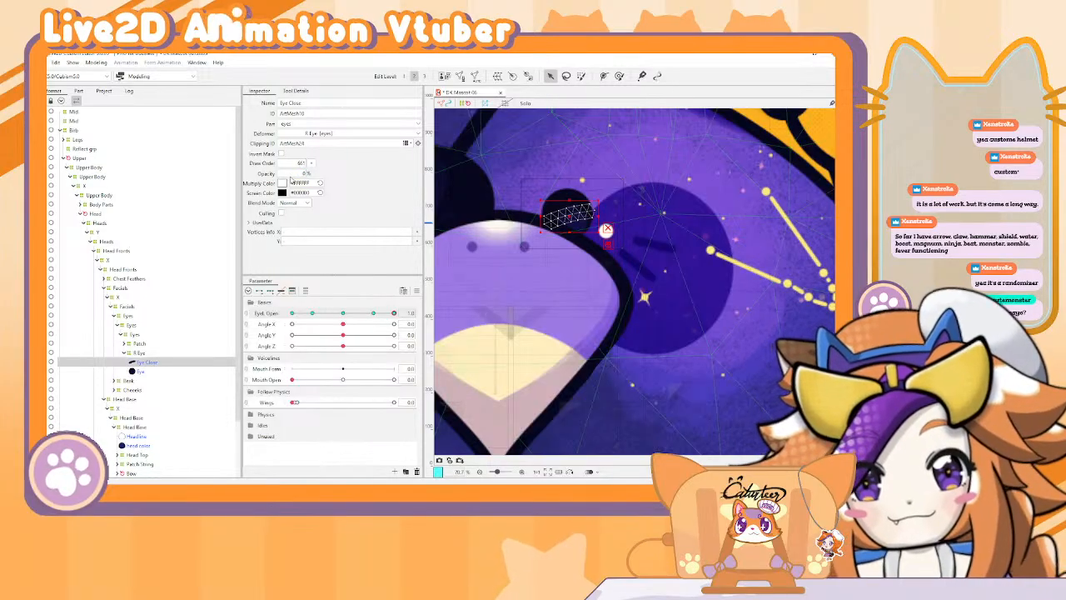
{"action": "left_click", "coordinate": [373, 313]}
{"action": "left_click_drag", "start_coordinate": [369, 314], "coordinate": [346, 315]}
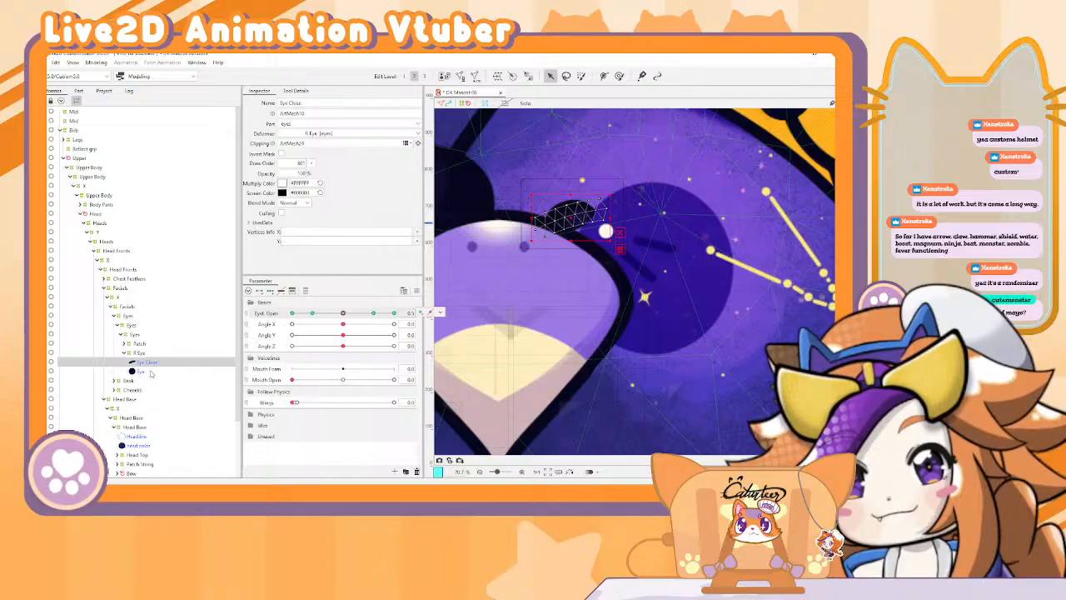
Step: Tilt and stretch the Eye mesh at the 0.5 key to follow the closed eye's slant, and preview it up to fully open
{"action": "left_click", "coordinate": [150, 371]}
{"action": "left_click_drag", "start_coordinate": [614, 185], "coordinate": [491, 282]}
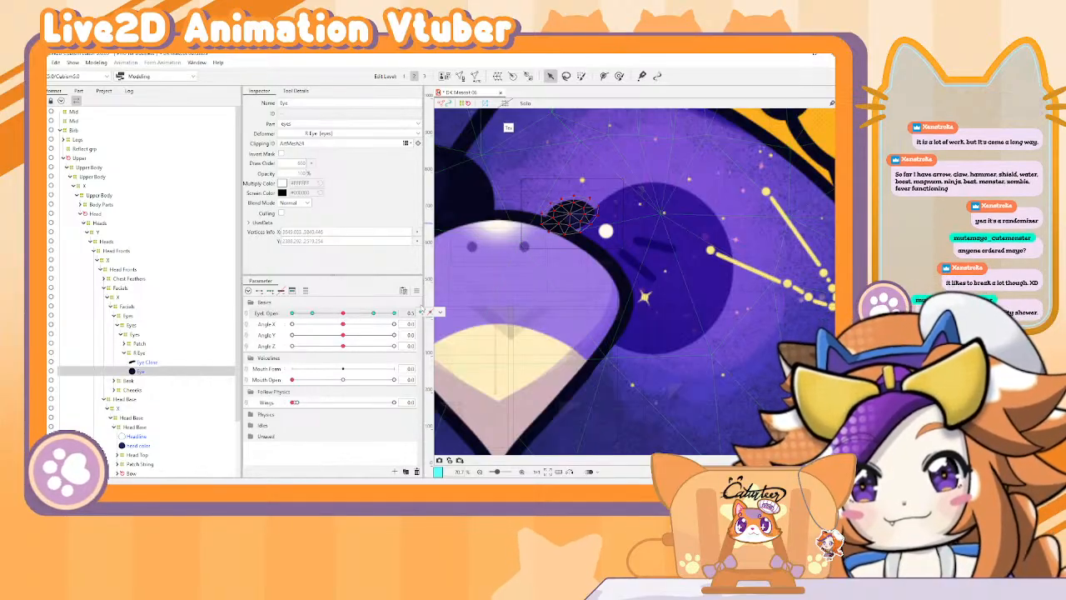
{"action": "left_click", "coordinate": [422, 313]}
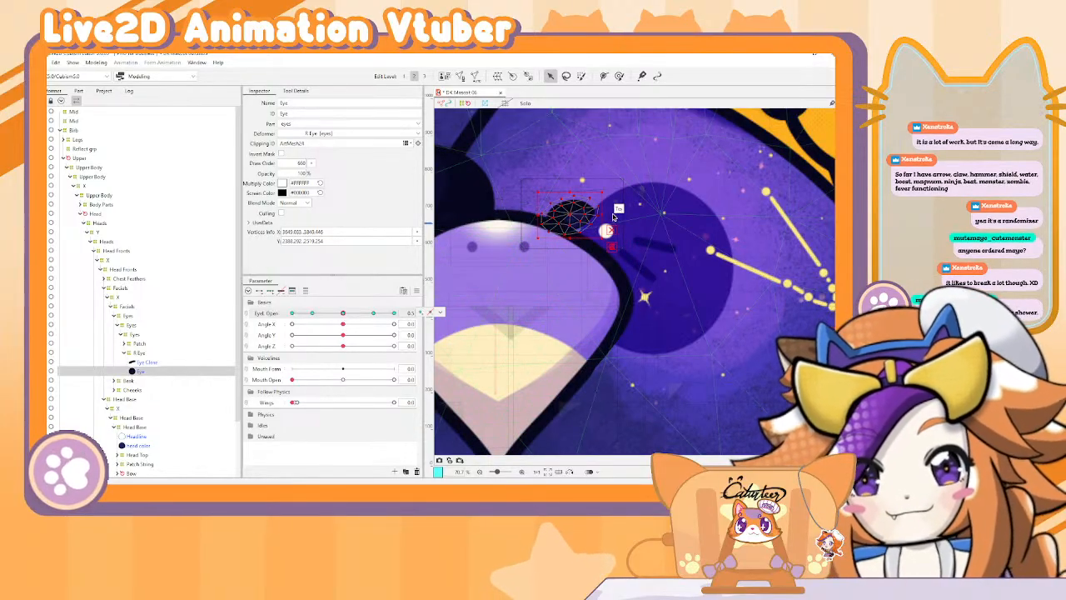
{"action": "mouse_move", "coordinate": [608, 214]}
{"action": "left_mouse_down"}
{"action": "mouse_move", "coordinate": [603, 193]}
{"action": "mouse_move", "coordinate": [610, 205]}
{"action": "left_mouse_up"}
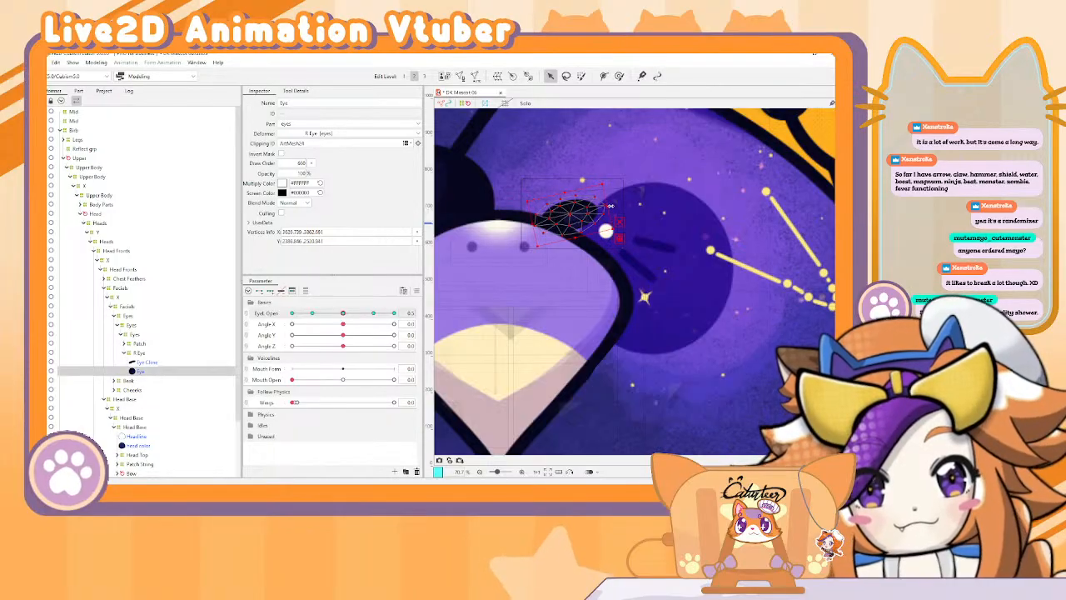
{"action": "left_click_drag", "start_coordinate": [342, 313], "coordinate": [509, 286]}
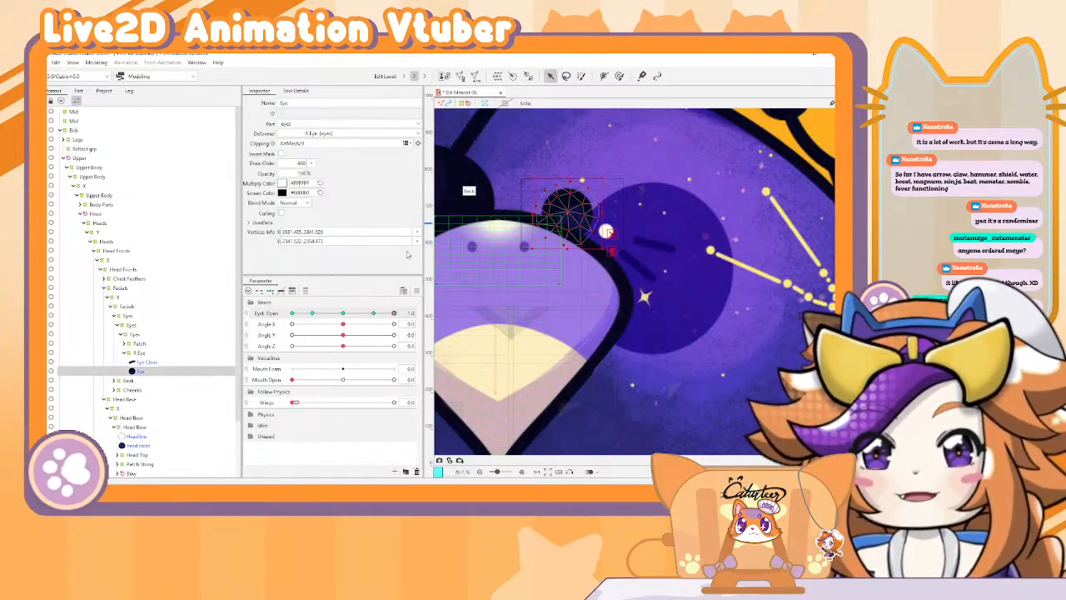
Step: Review the whole bird from the open eye to the feet and save the model
{"action": "scroll", "coordinate": [666, 172], "scroll_direction": "down", "scroll_amount": 5}
{"action": "scroll", "coordinate": [662, 191], "scroll_direction": "up", "scroll_amount": 6}
{"action": "scroll", "coordinate": [622, 314], "scroll_direction": "down", "scroll_amount": 2}
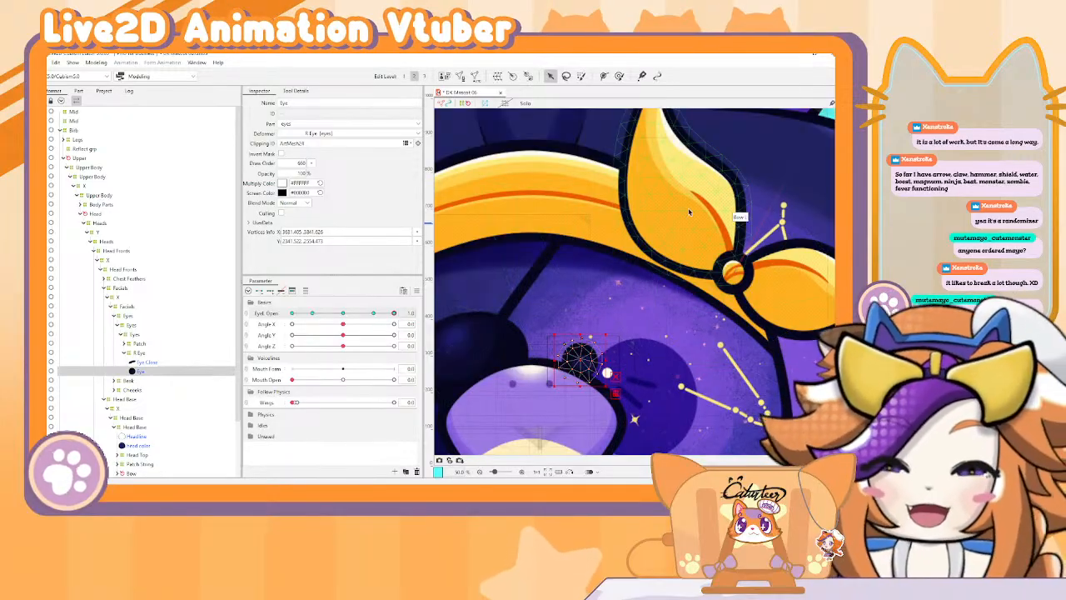
{"action": "left_click", "coordinate": [688, 208]}
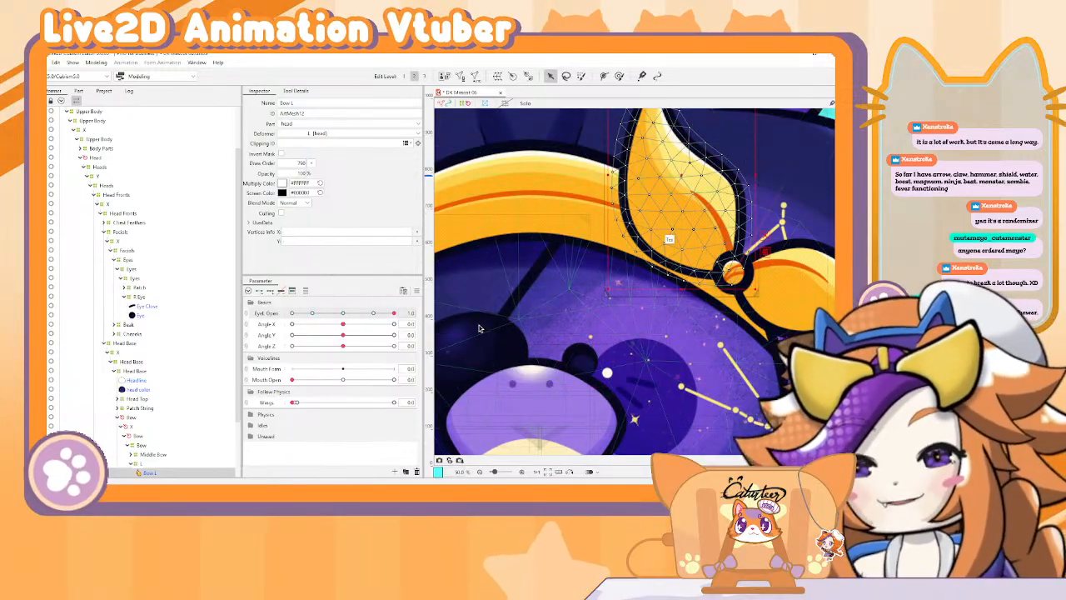
{"action": "scroll", "coordinate": [485, 313], "scroll_direction": "down", "scroll_amount": 5}
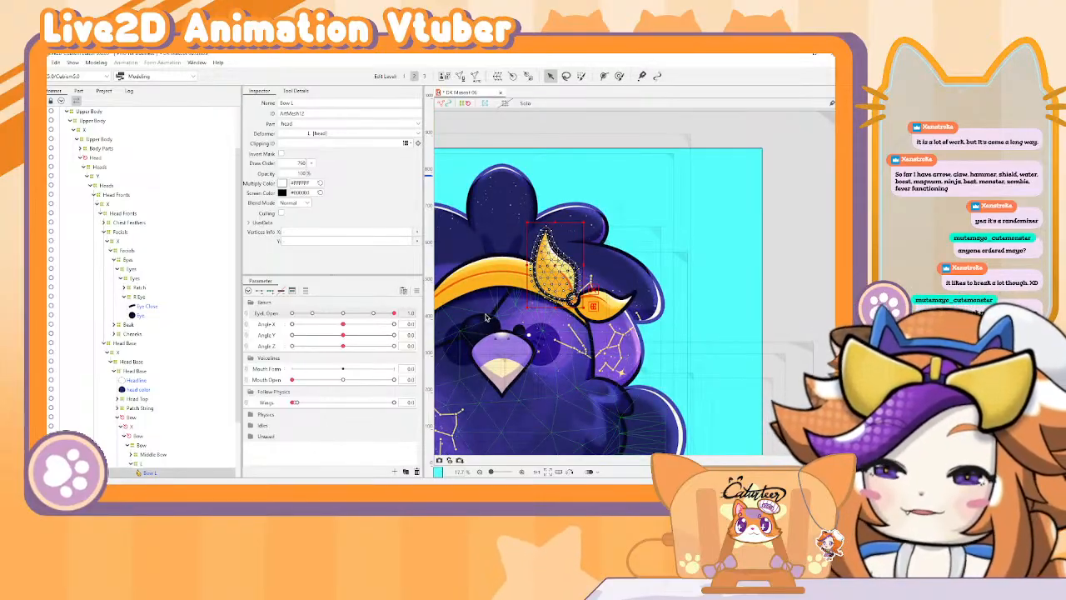
{"action": "left_click_drag", "start_coordinate": [530, 332], "coordinate": [632, 270]}
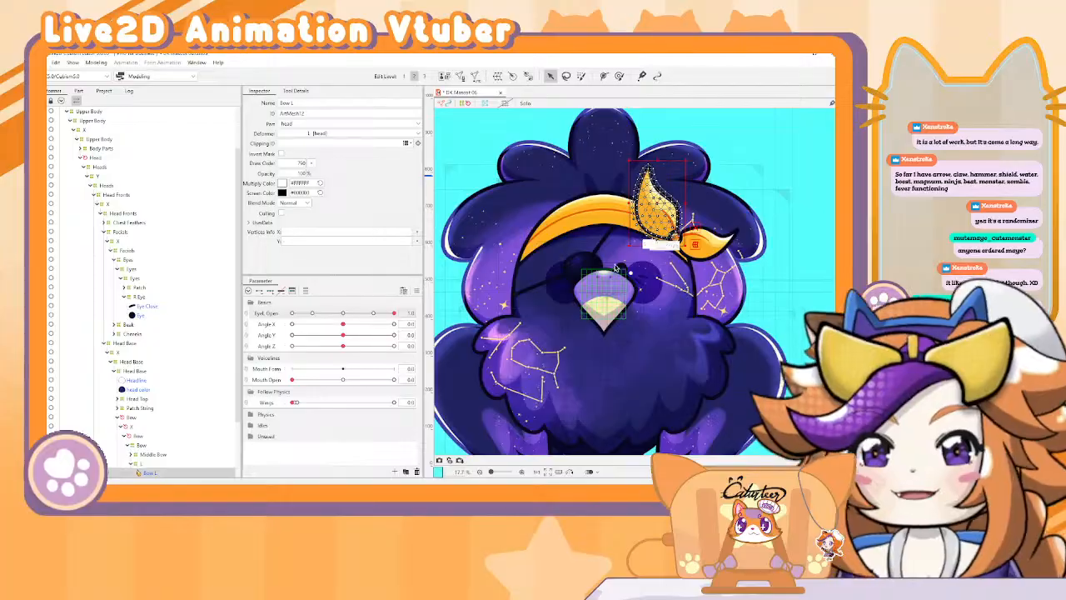
{"action": "scroll", "coordinate": [601, 266], "scroll_direction": "down", "scroll_amount": 3}
{"action": "scroll", "coordinate": [583, 268], "scroll_direction": "up", "scroll_amount": 2}
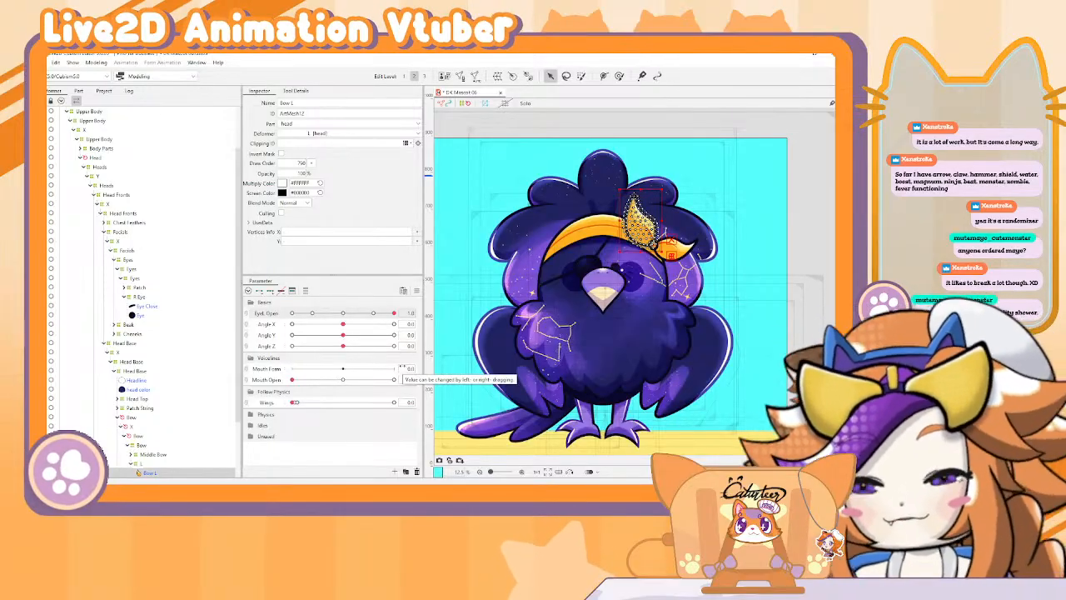
{"action": "key", "text": "ctrl+s"}
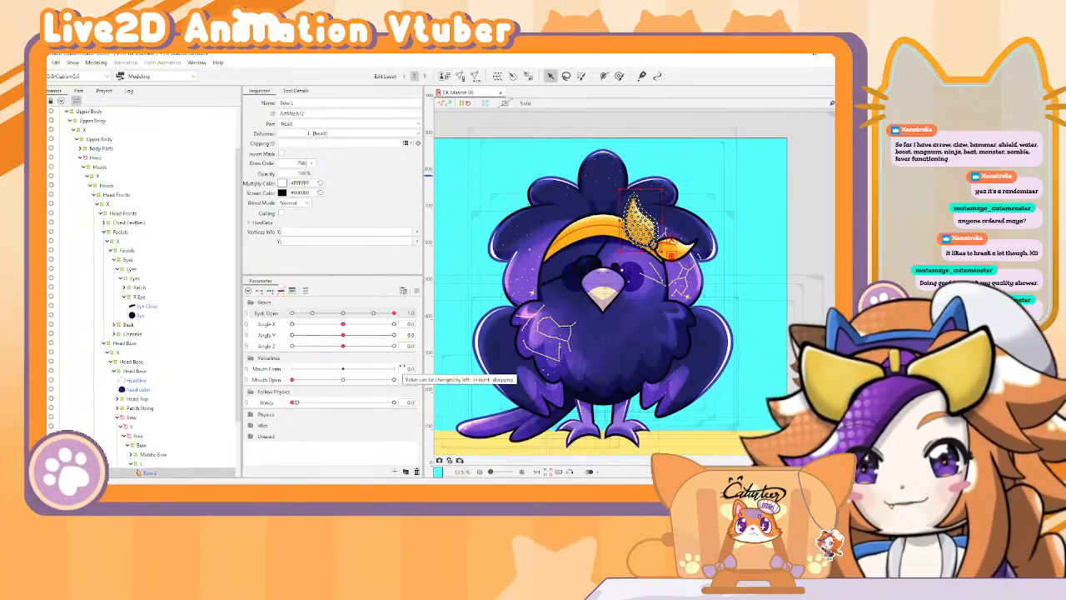
Step: Rename the inner Upper Body warp deformer as Breath and give it two keys on the Breath parameter
{"action": "left_click", "coordinate": [250, 425]}
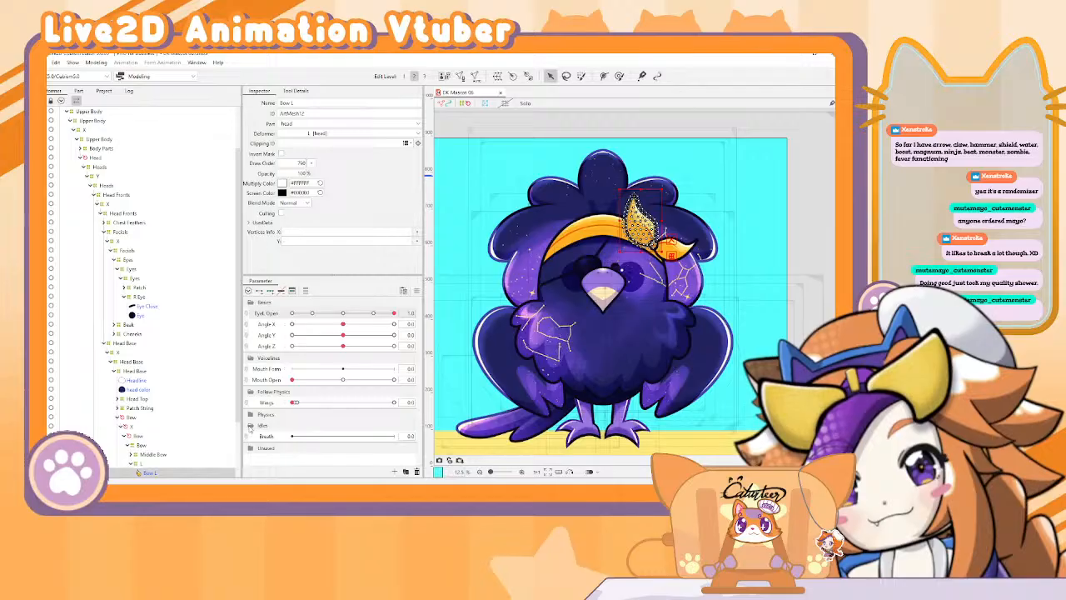
{"action": "left_click", "coordinate": [276, 436]}
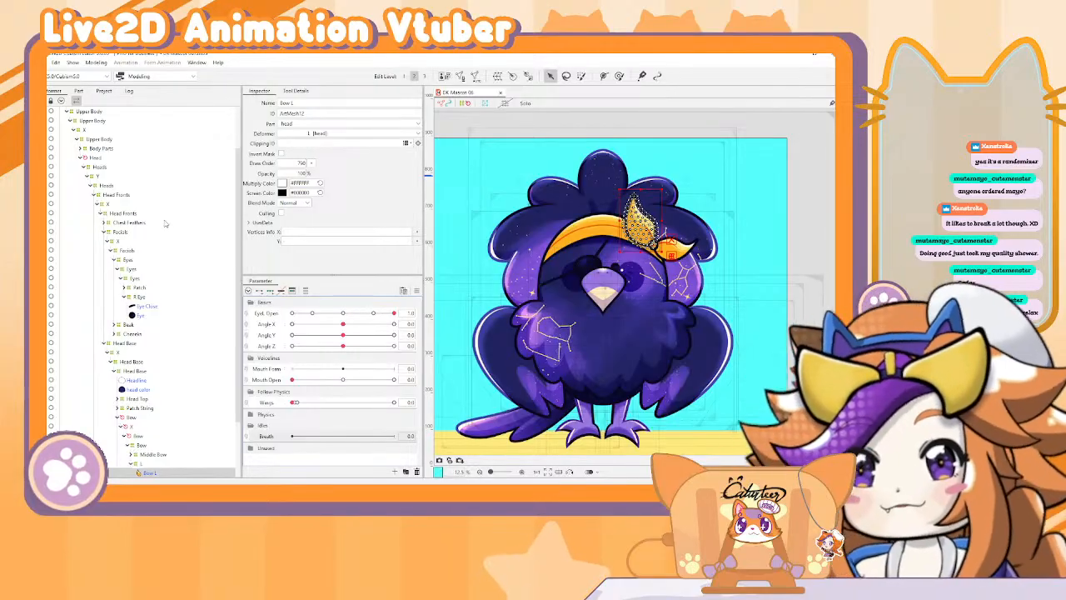
{"action": "left_click", "coordinate": [99, 167]}
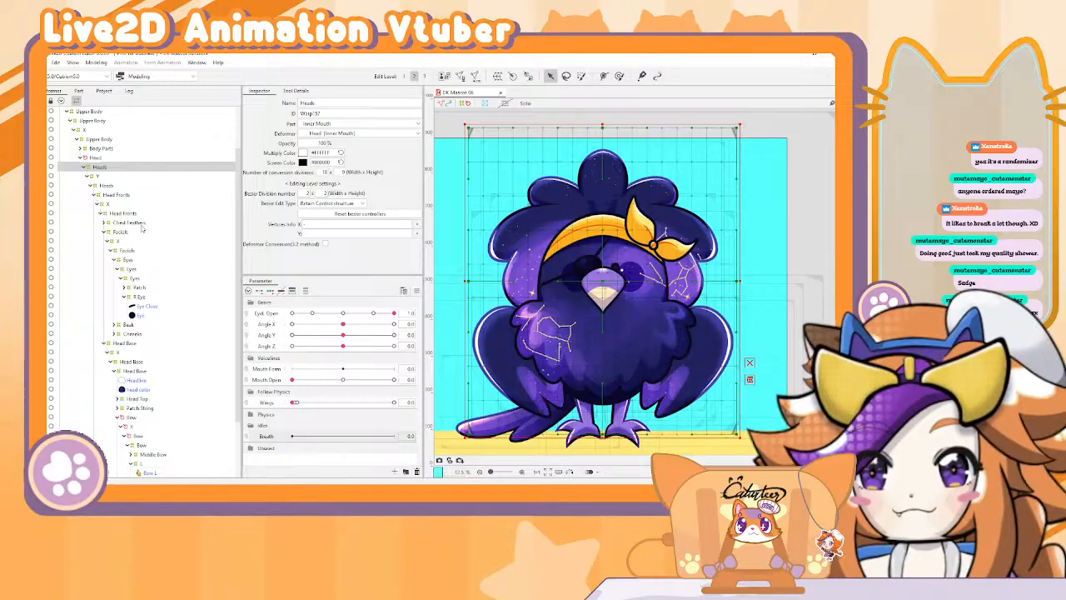
{"action": "left_click", "coordinate": [92, 187]}
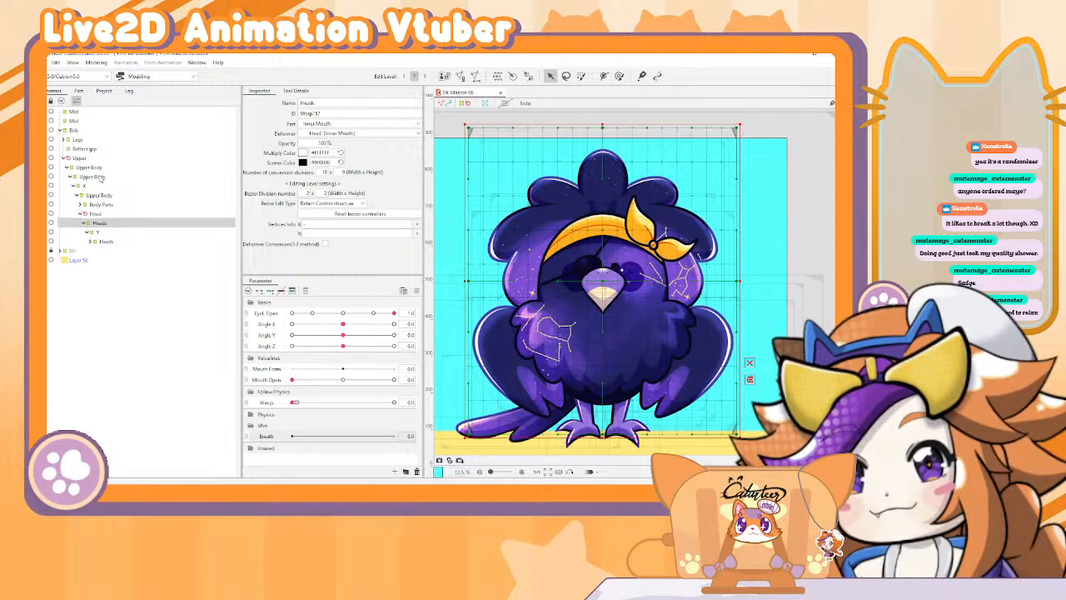
{"action": "left_click", "coordinate": [125, 178]}
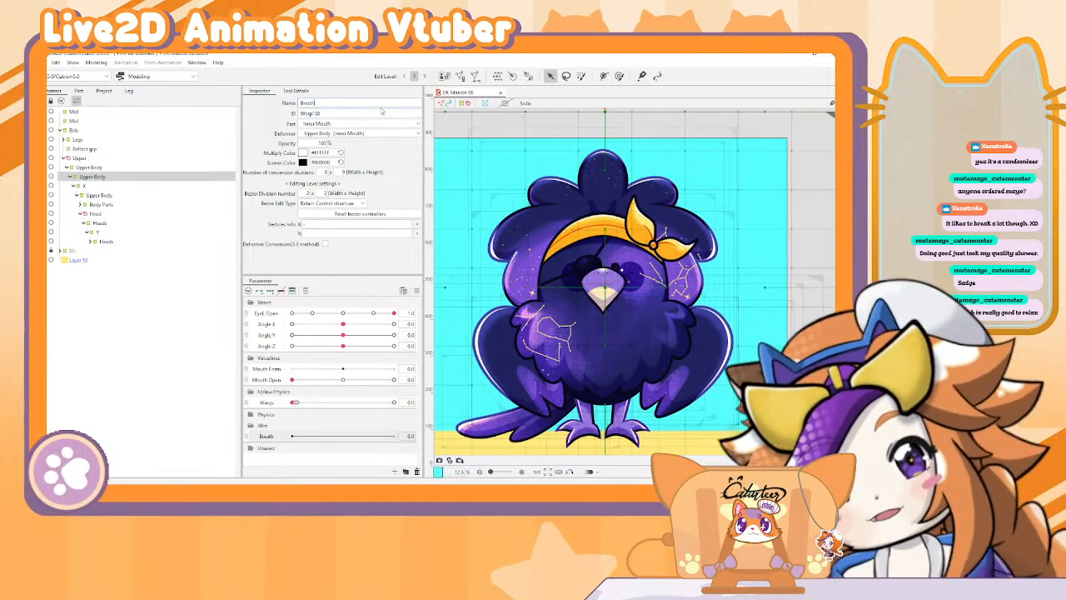
{"action": "key", "text": "BackSpace"}
{"action": "key", "text": "BackSpace"}
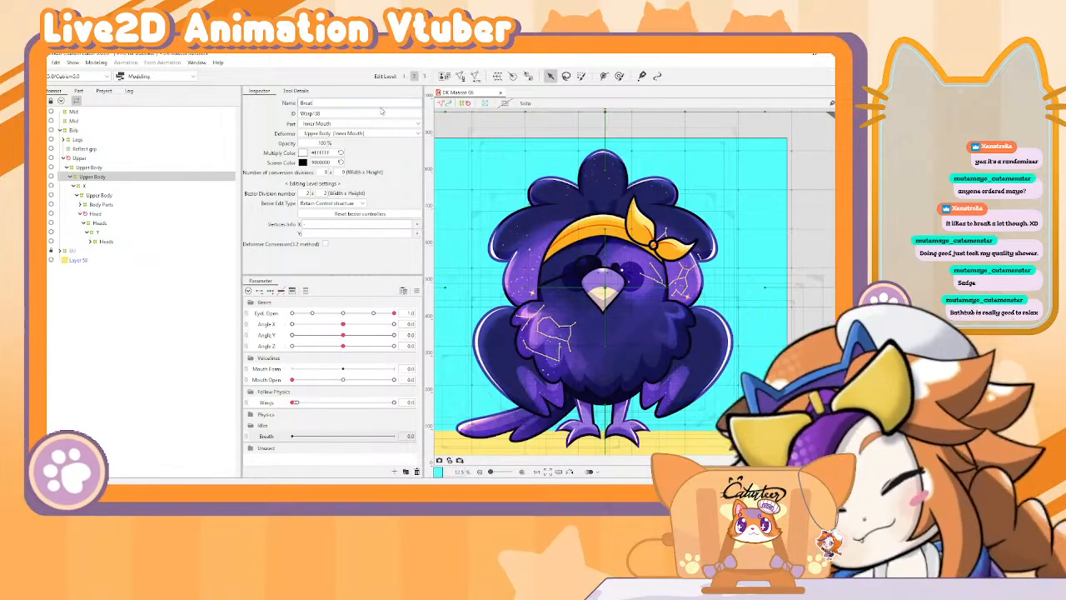
{"action": "type", "text": "th"}
{"action": "key", "text": "Return"}
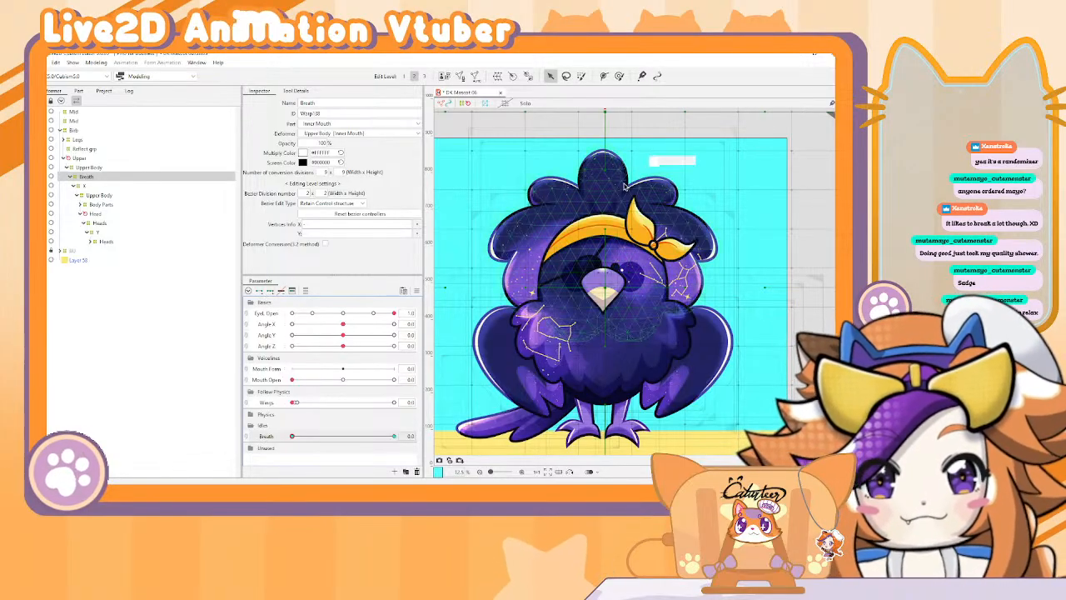
Step: Lower the top edge of the Breath deformer slightly at the 0 key and preview the motion along the Breath parameter
{"action": "scroll", "coordinate": [621, 188], "scroll_direction": "down", "scroll_amount": 2}
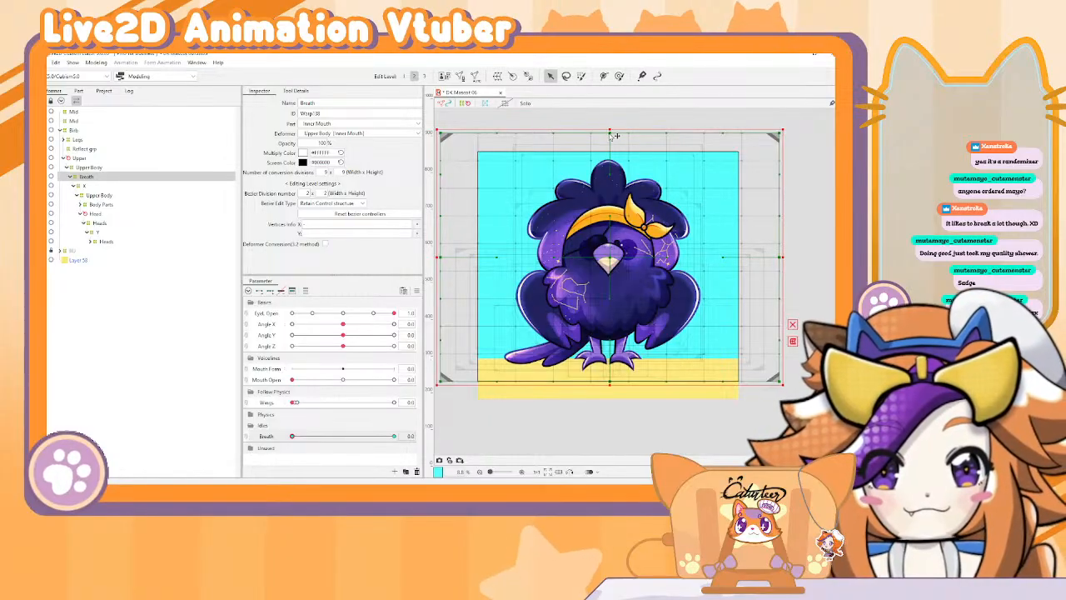
{"action": "key", "text": "ctrl+z"}
{"action": "left_click_drag", "start_coordinate": [610, 132], "coordinate": [612, 145]}
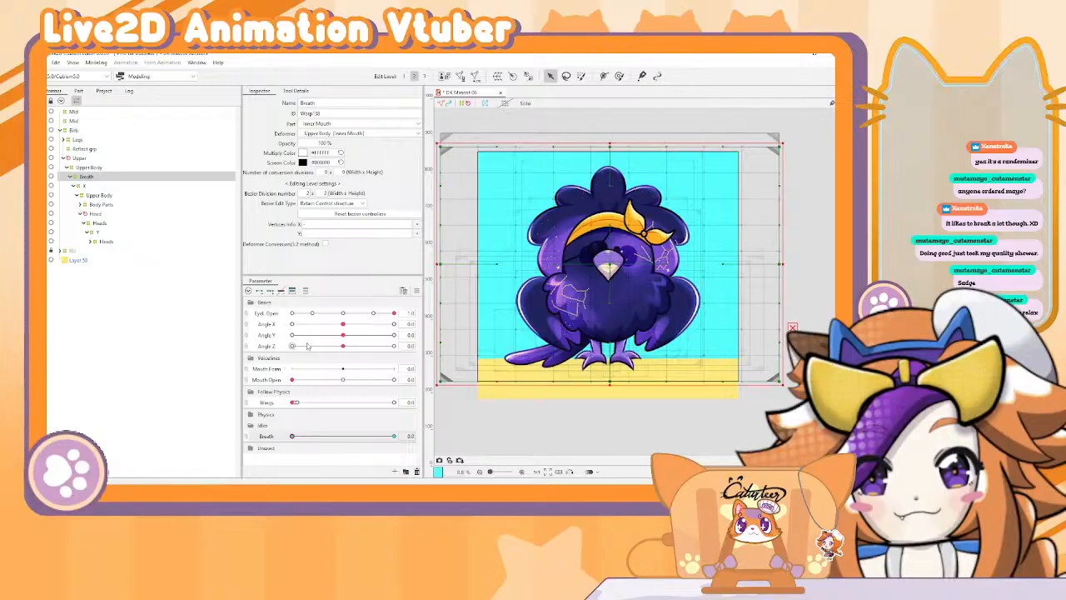
{"action": "left_click_drag", "start_coordinate": [292, 435], "coordinate": [292, 462]}
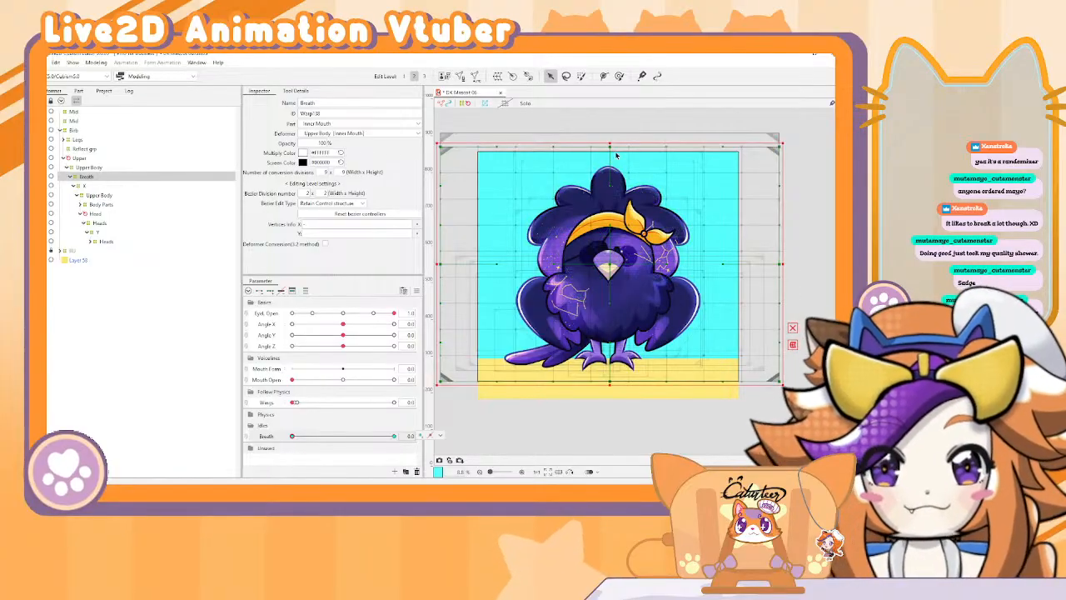
{"action": "left_click_drag", "start_coordinate": [608, 144], "coordinate": [609, 137]}
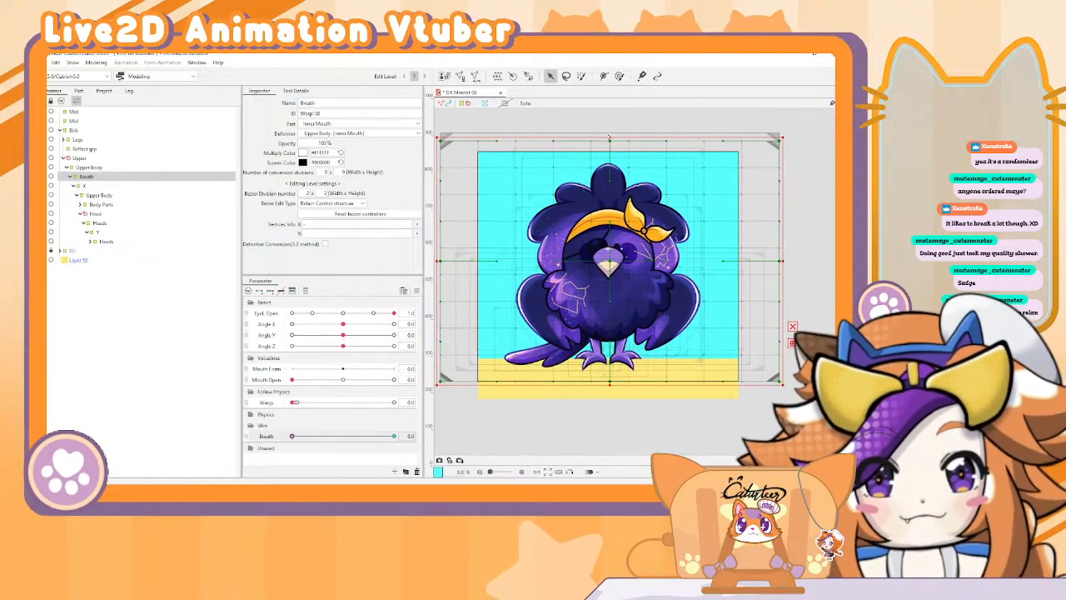
{"action": "left_click_drag", "start_coordinate": [292, 438], "coordinate": [176, 426]}
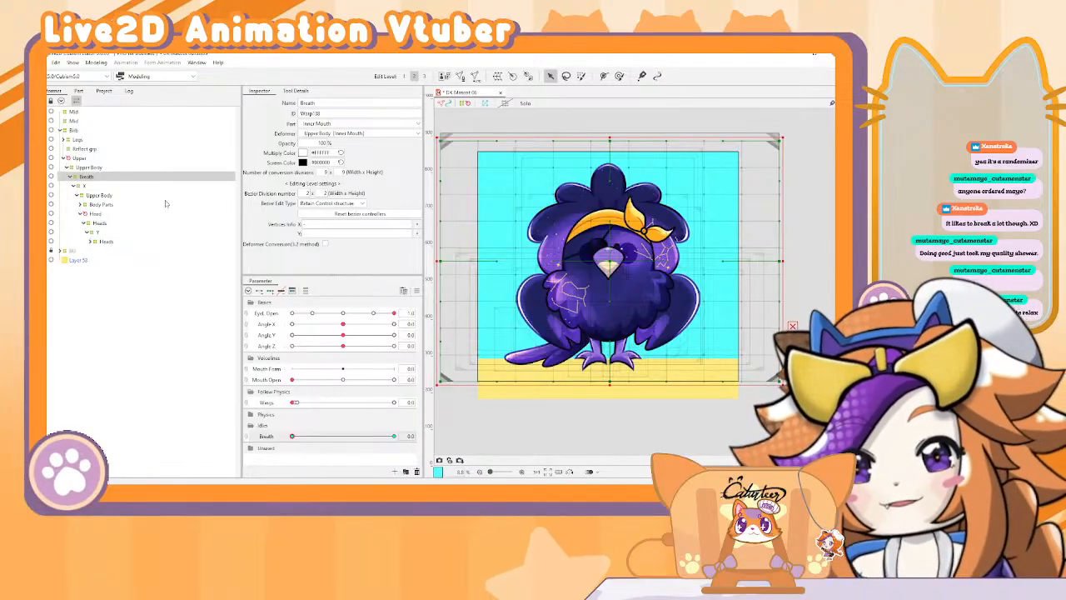
Step: Look over the Wing expand group in the physics settings
{"action": "left_click", "coordinate": [96, 62]}
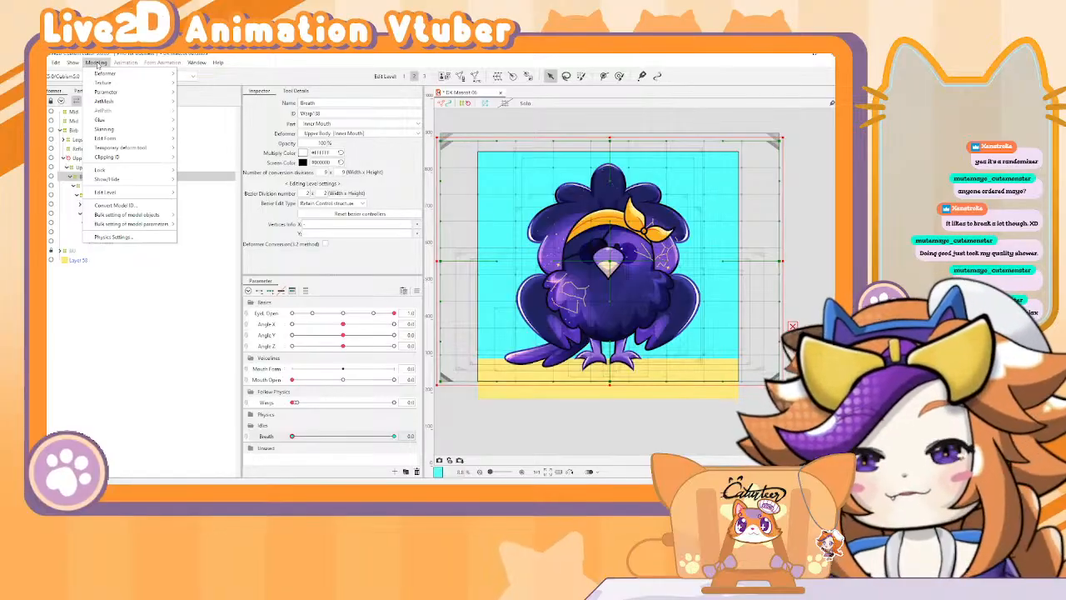
{"action": "left_click", "coordinate": [112, 237]}
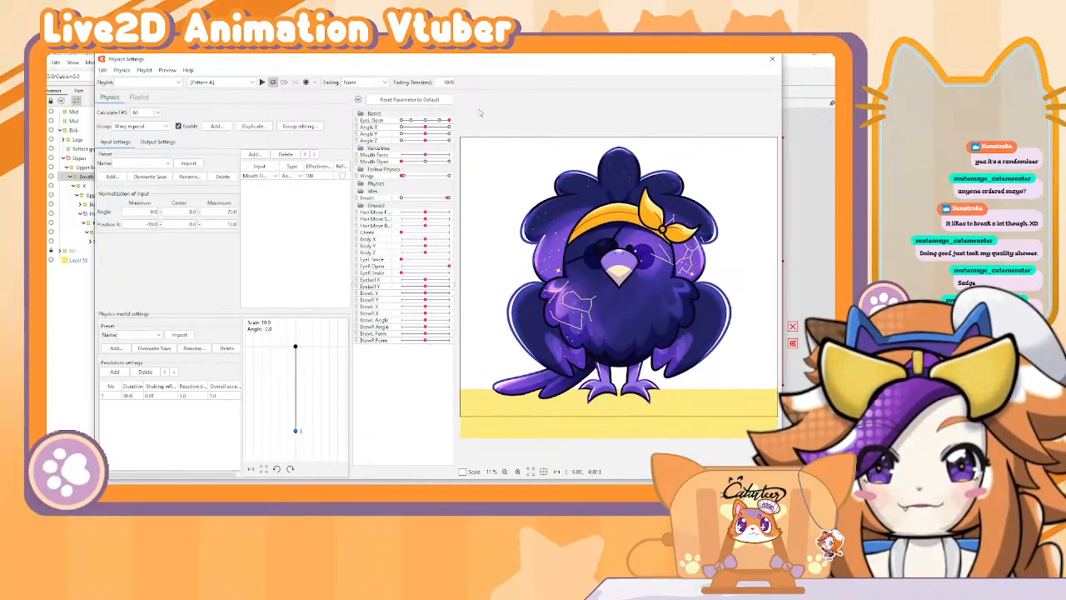
{"action": "left_click", "coordinate": [771, 60]}
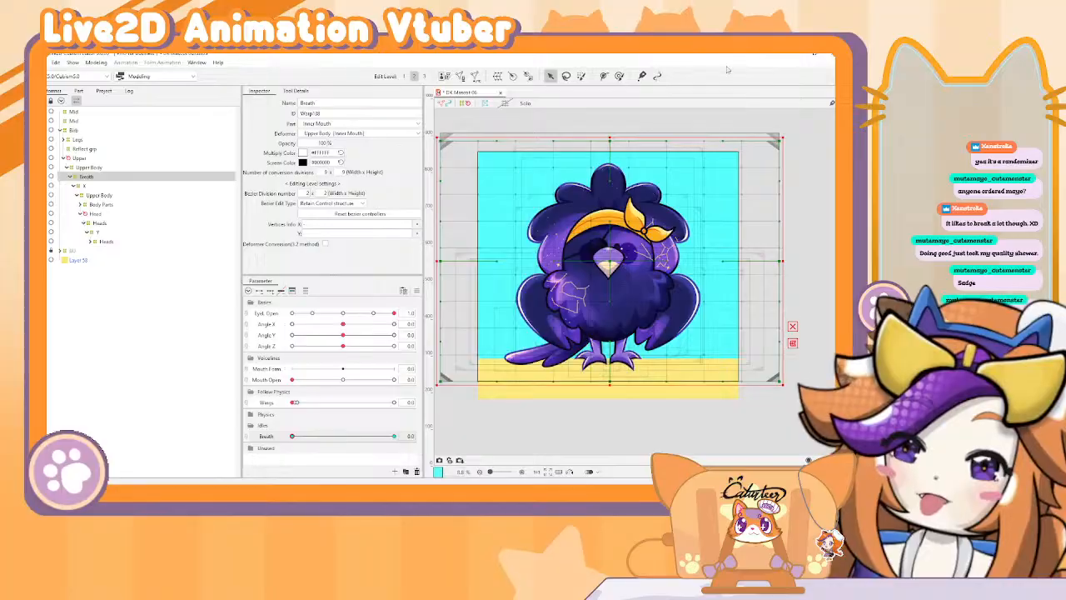
Step: Create two new parameters named PX1 and PX2 in the Physics parameter group
{"action": "left_click", "coordinate": [250, 425]}
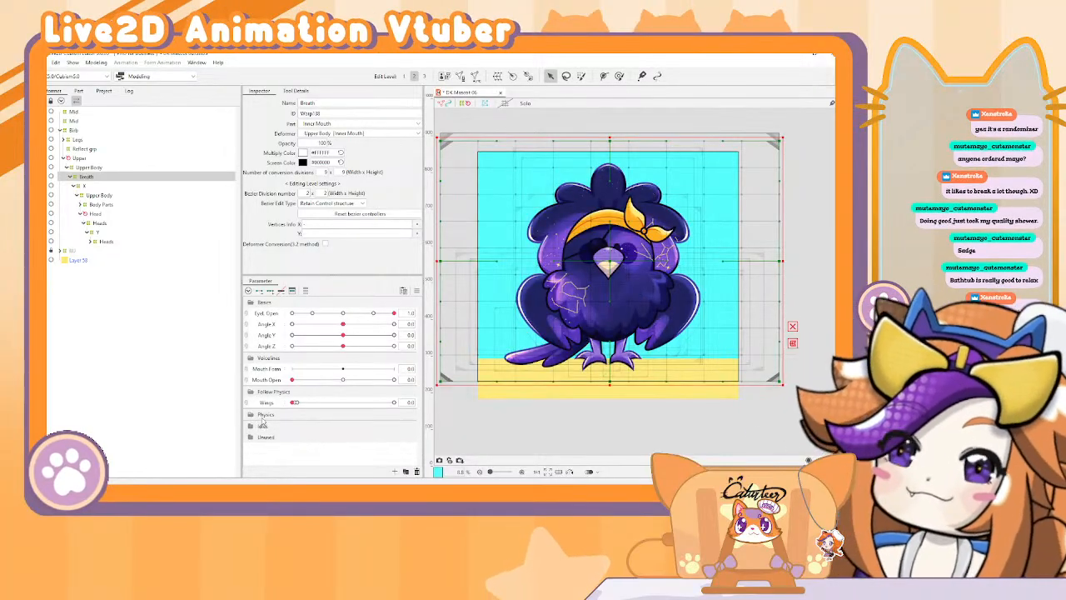
{"action": "left_click", "coordinate": [274, 414]}
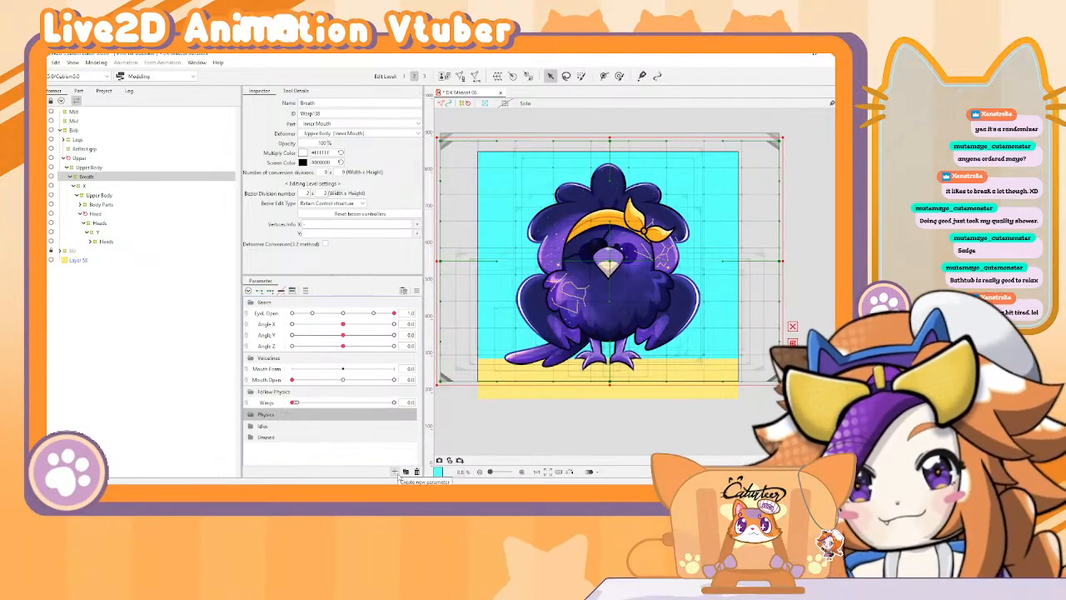
{"action": "left_click", "coordinate": [395, 471]}
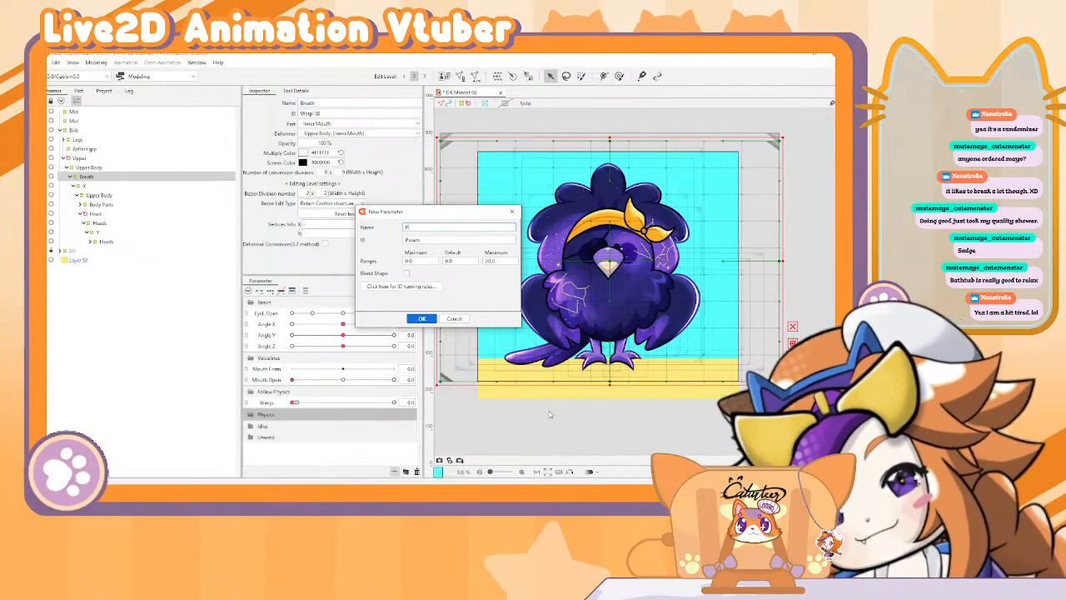
{"action": "type", "text": "P"}
{"action": "key", "text": "BackSpace"}
{"action": "type", "text": "X"}
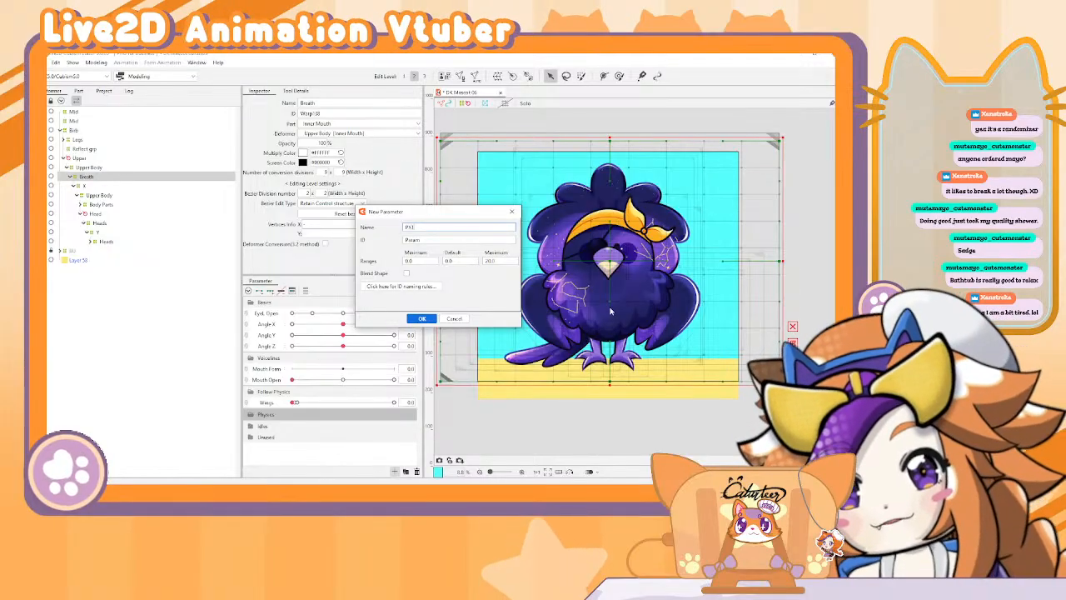
{"action": "key", "text": "Return"}
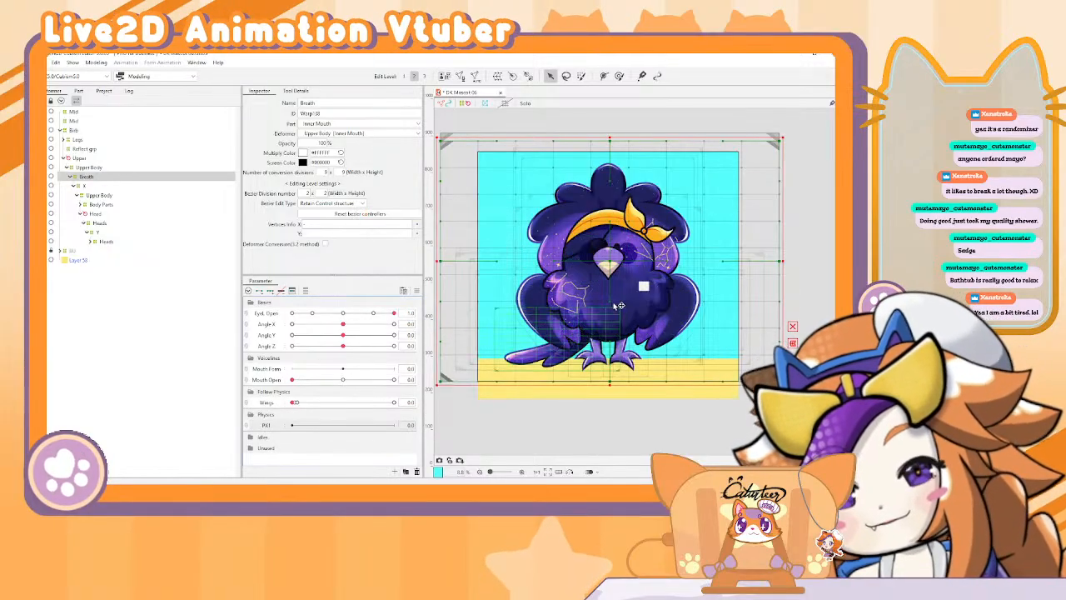
{"action": "left_click", "coordinate": [396, 471]}
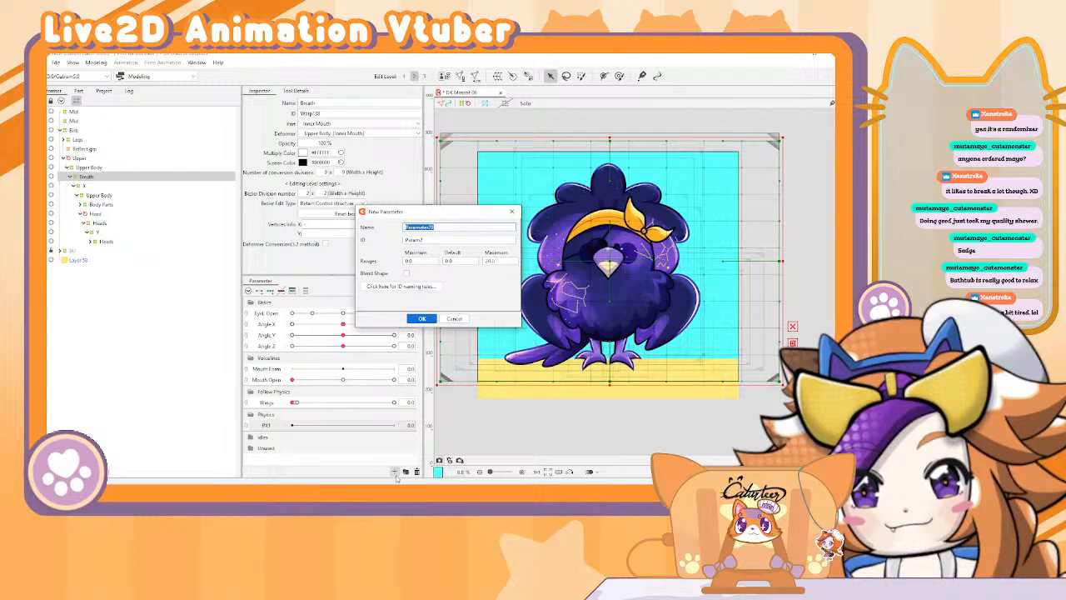
{"action": "type", "text": "PX2"}
{"action": "key", "text": "Return"}
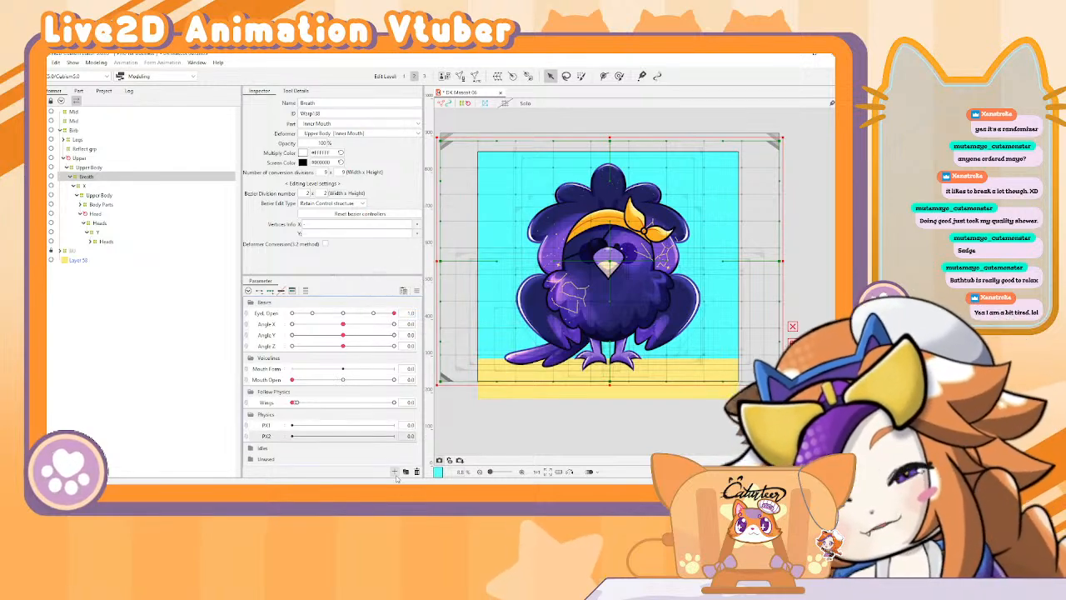
Step: Create a third X parameter named PX3 in the Physics parameter group
{"action": "left_click", "coordinate": [395, 472]}
{"action": "type", "text": "PX"}
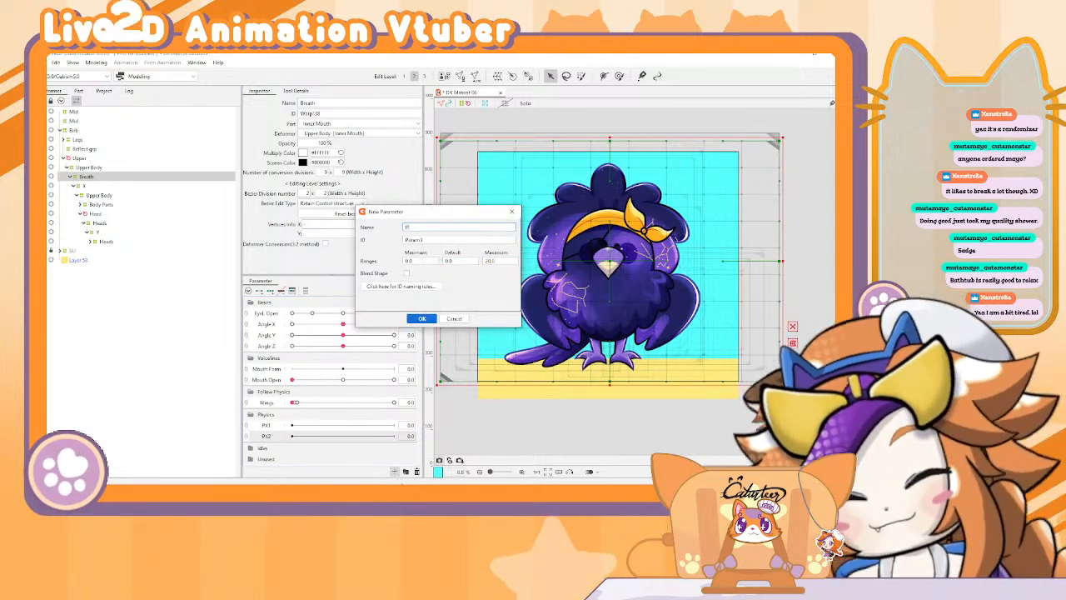
{"action": "type", "text": "3"}
{"action": "key", "text": "Return"}
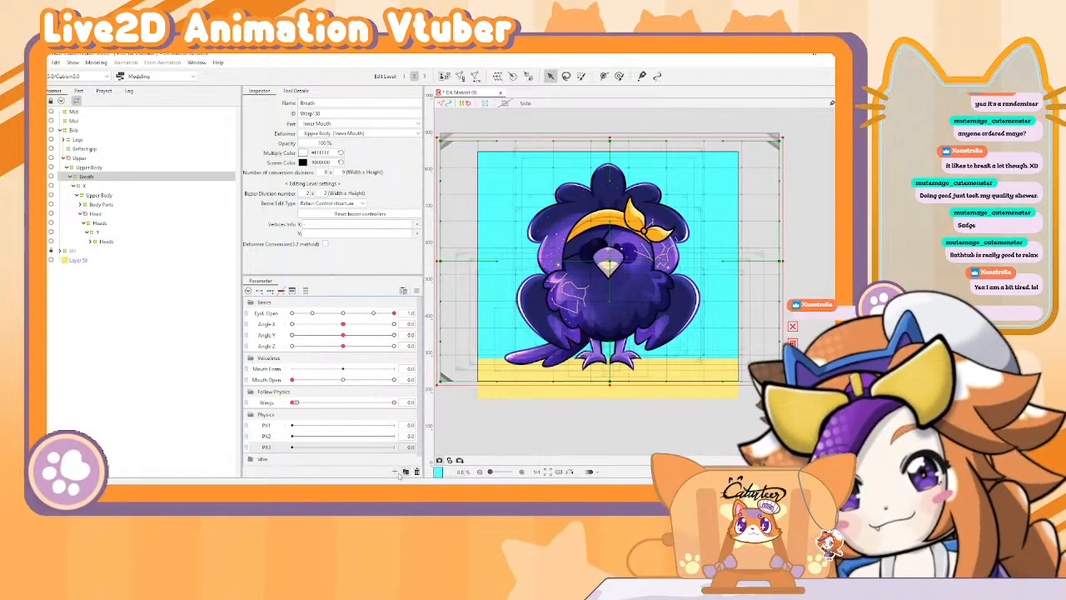
Step: Create three new parameters named PY1, PY2 and PY3 in the Physics parameter group
{"action": "left_click", "coordinate": [396, 472]}
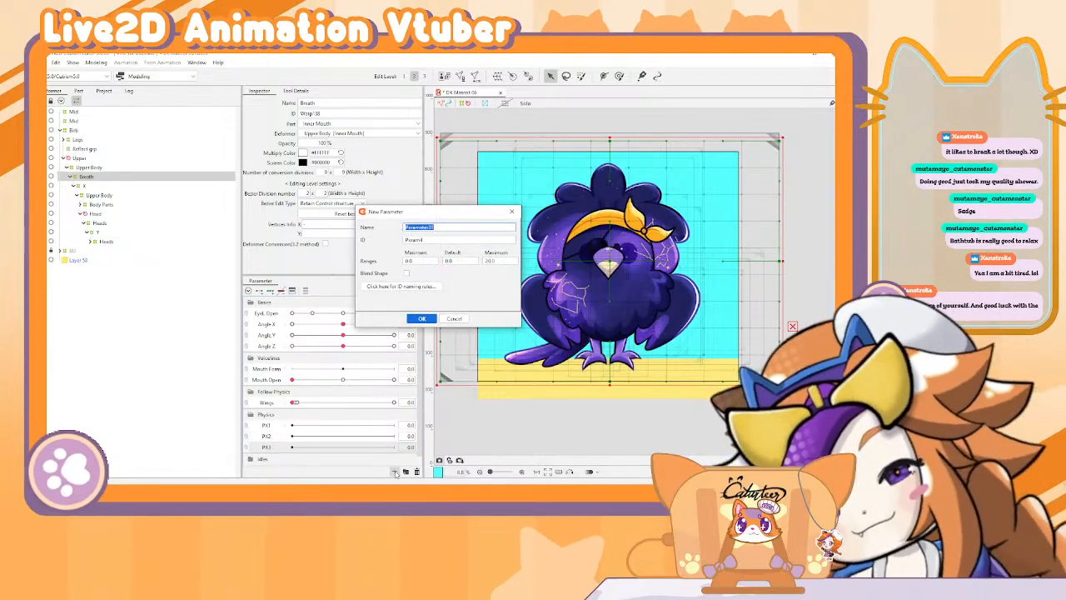
{"action": "type", "text": "PX4"}
{"action": "key", "text": "Return"}
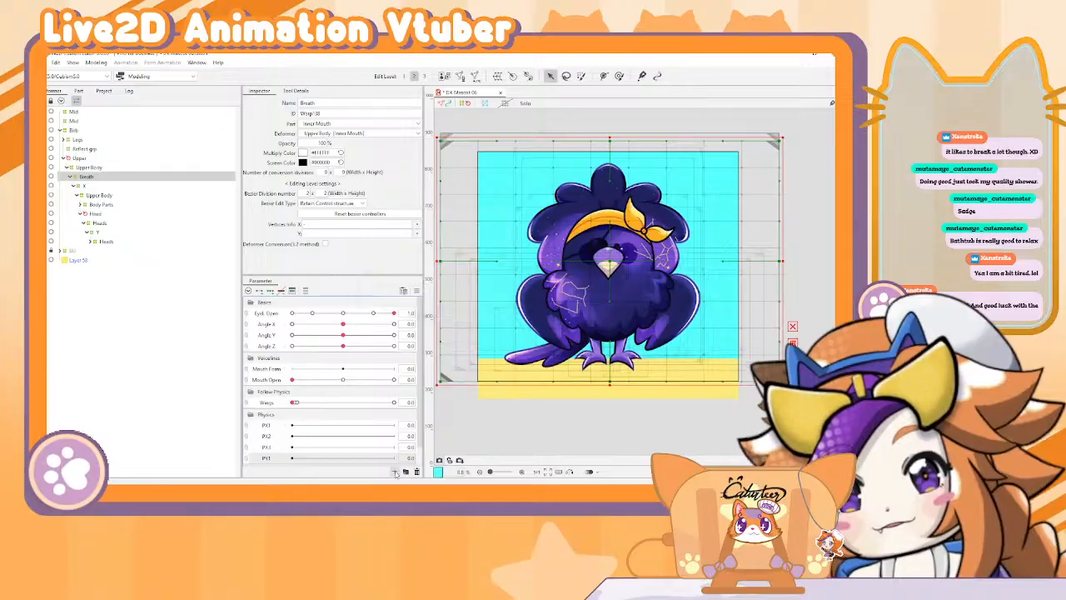
{"action": "left_click", "coordinate": [396, 471]}
{"action": "type", "text": "PY2"}
{"action": "key", "text": "Return"}
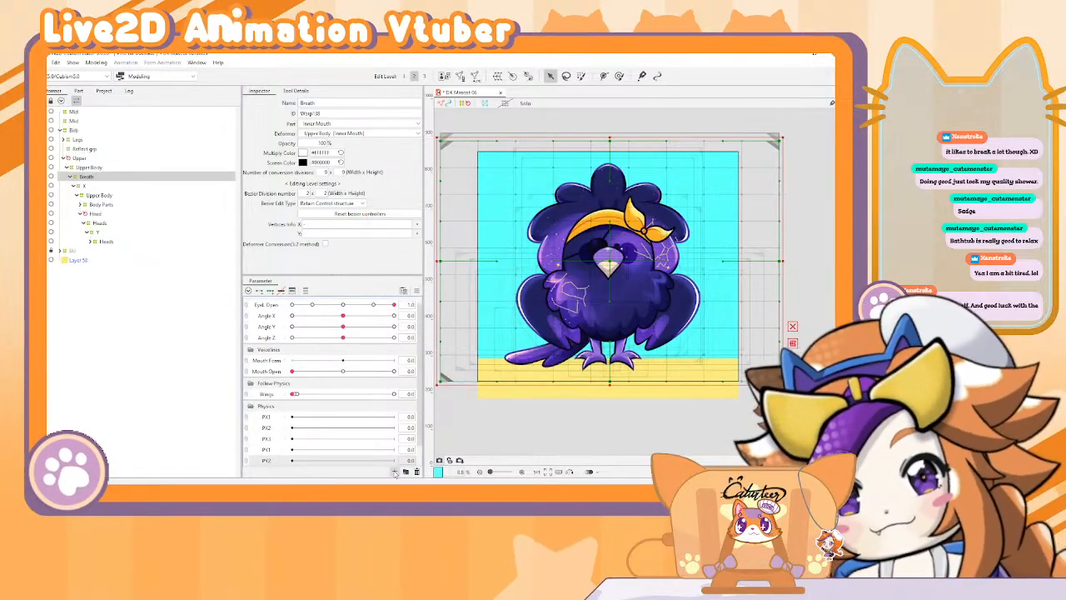
{"action": "left_click", "coordinate": [395, 471]}
{"action": "type", "text": "PY3"}
{"action": "key", "text": "Return"}
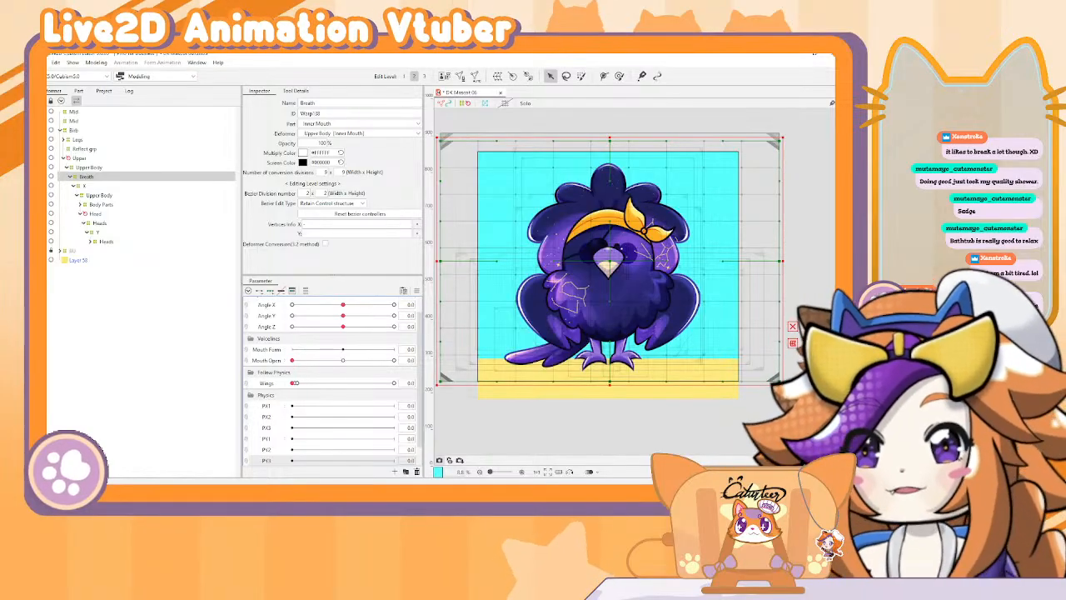
Step: Save the model as a new version named DK Mascot 07.cmo3 and return to the model canvas
{"action": "key", "text": "ctrl+shift+s"}
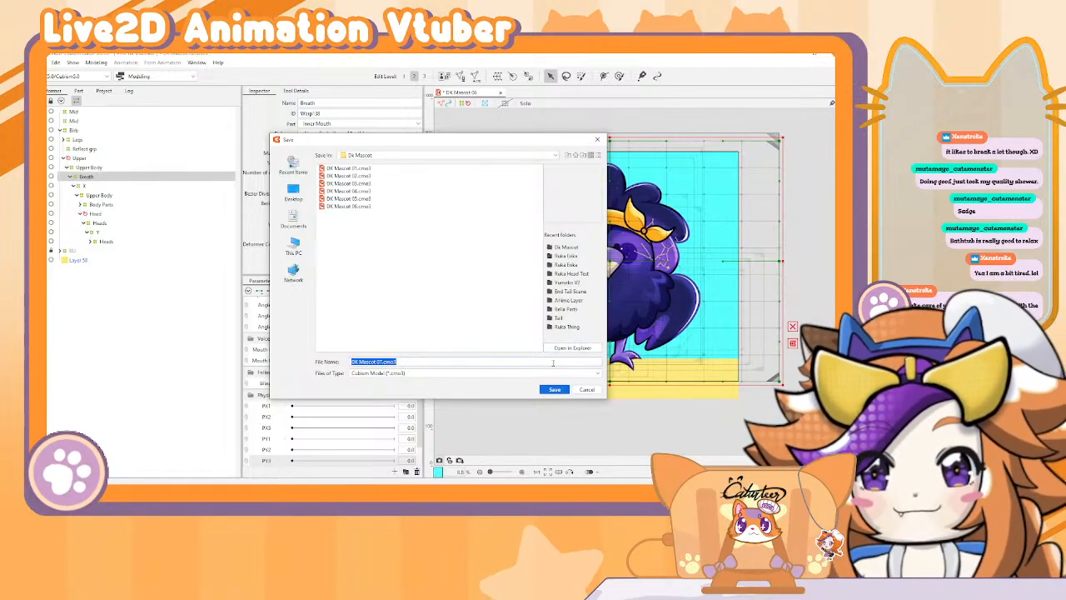
{"action": "left_click", "coordinate": [554, 390]}
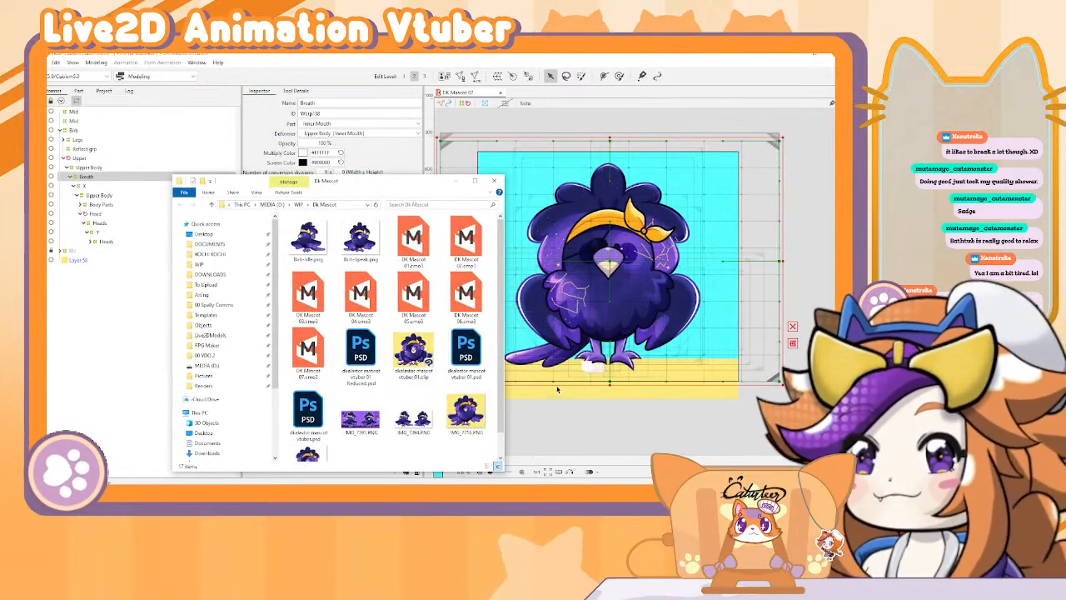
{"action": "left_click", "coordinate": [531, 336]}
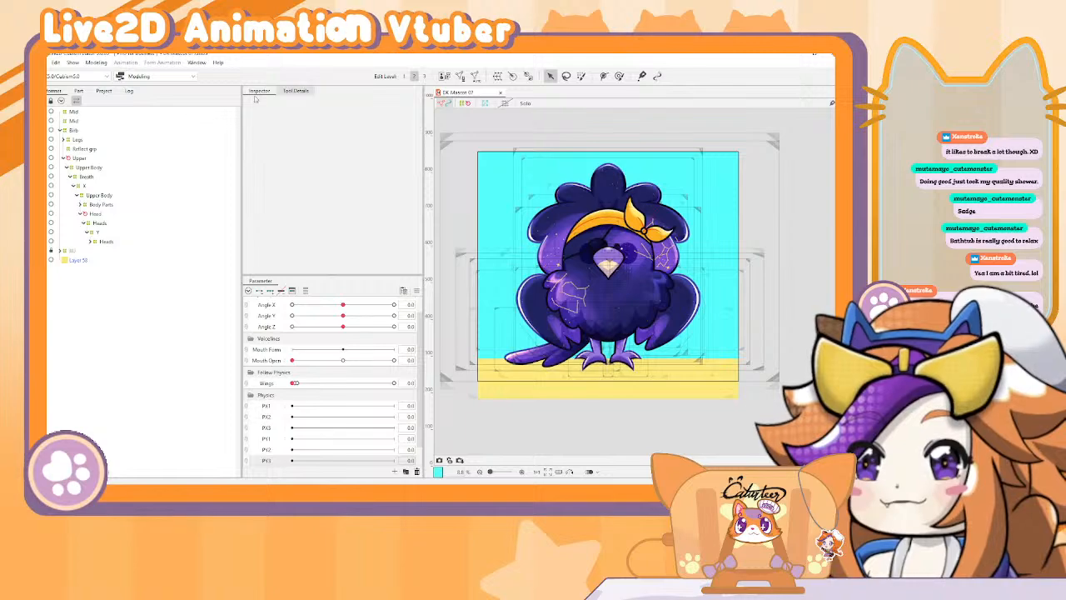
Step: Add a physics group named PX that uses the Head Input X input preset
{"action": "left_click", "coordinate": [96, 62]}
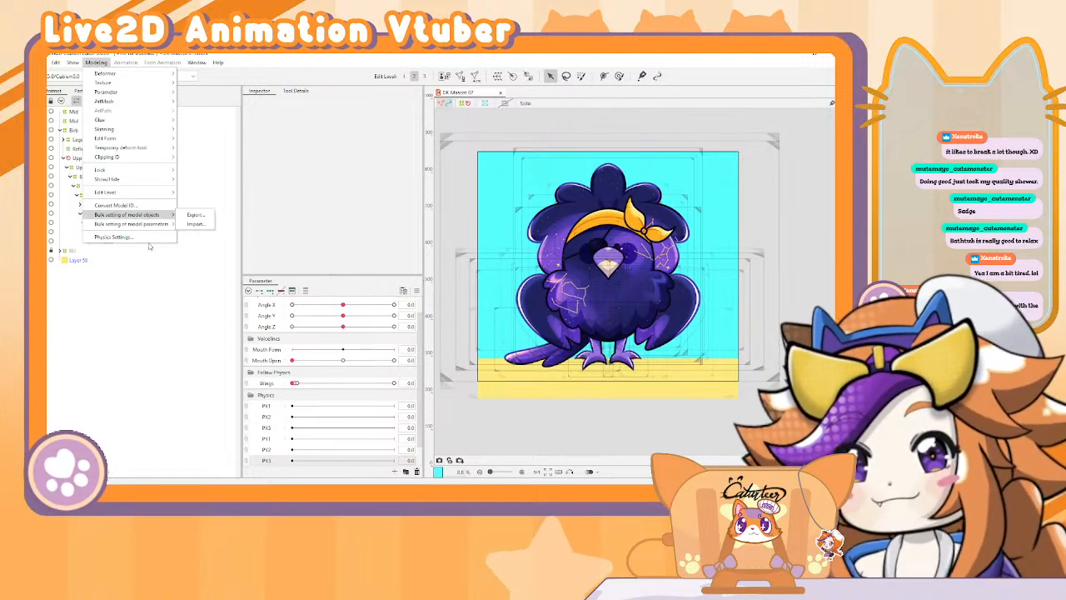
{"action": "left_click", "coordinate": [113, 237]}
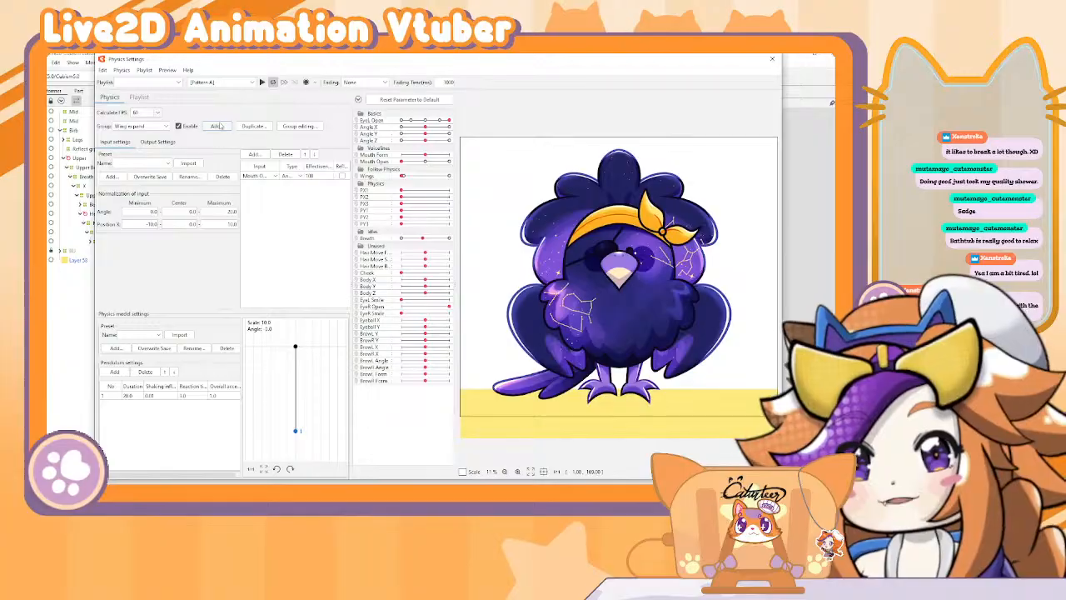
{"action": "left_click", "coordinate": [216, 126]}
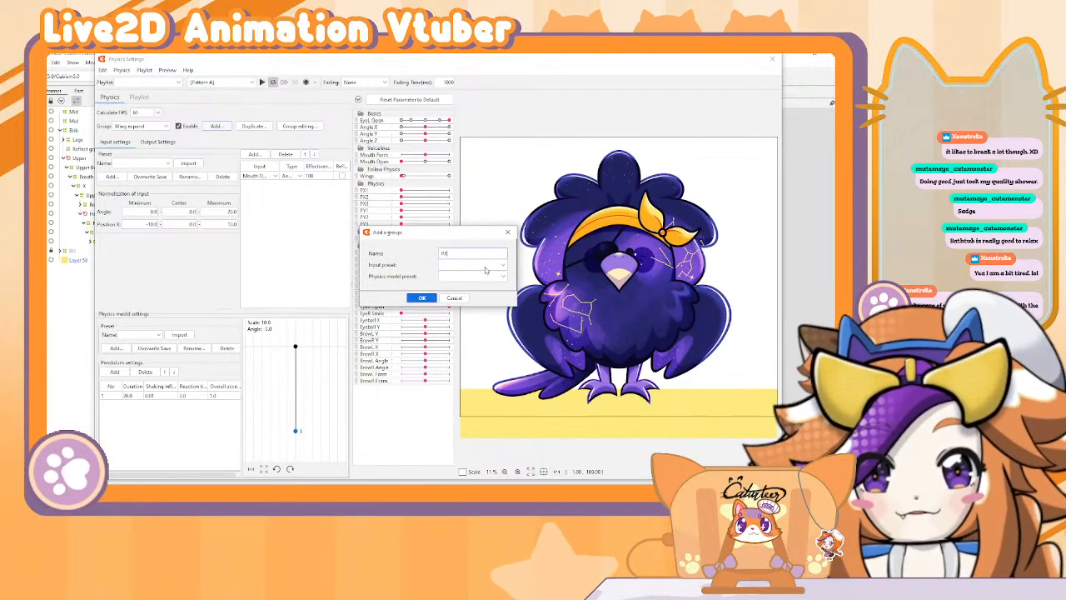
{"action": "left_click", "coordinate": [485, 268]}
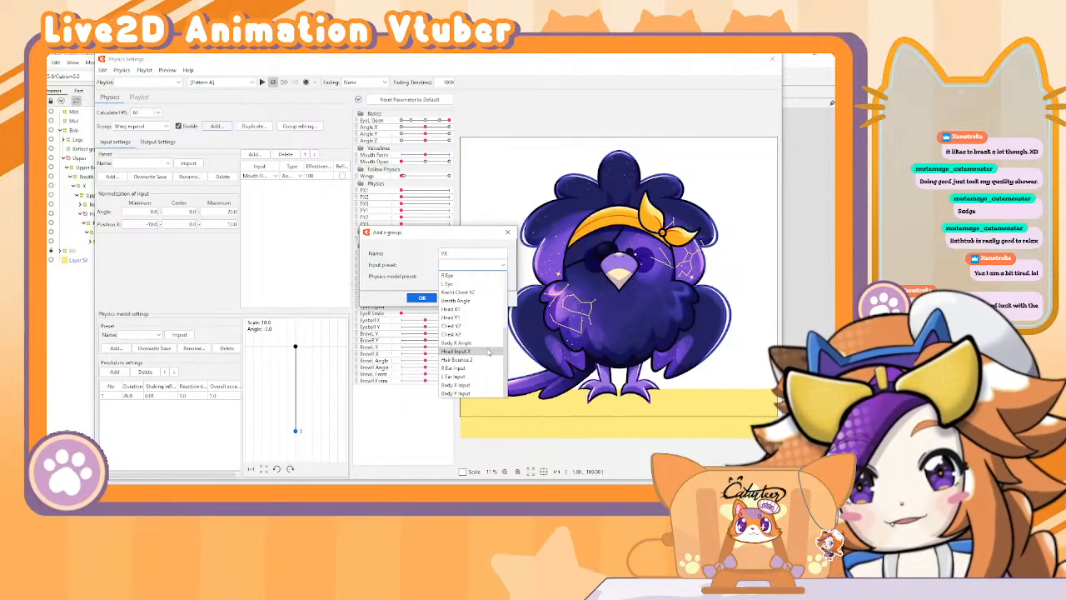
{"action": "left_click", "coordinate": [489, 352]}
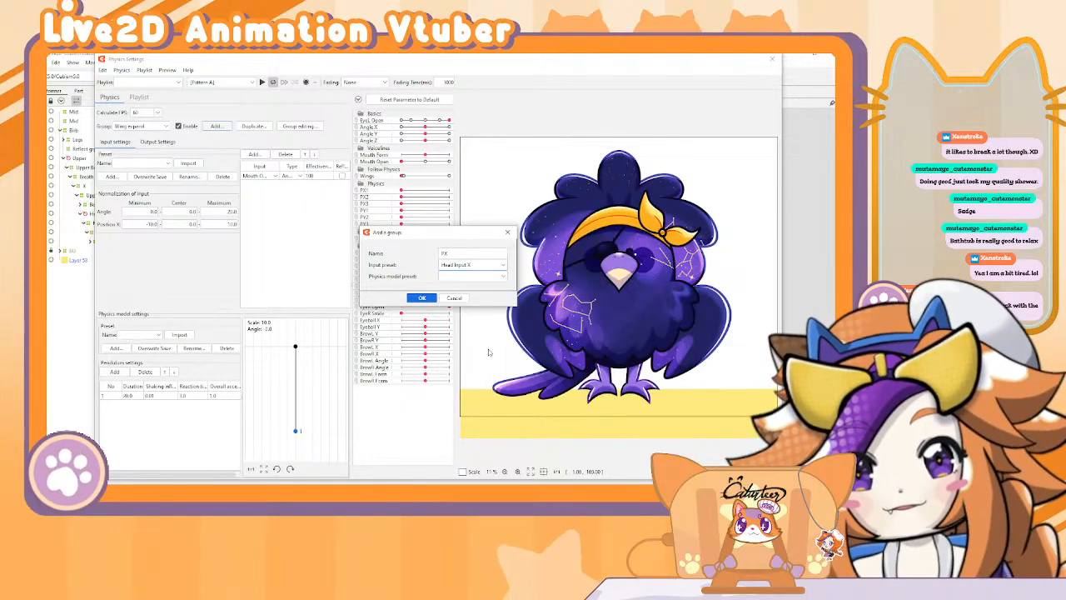
{"action": "left_click", "coordinate": [422, 298]}
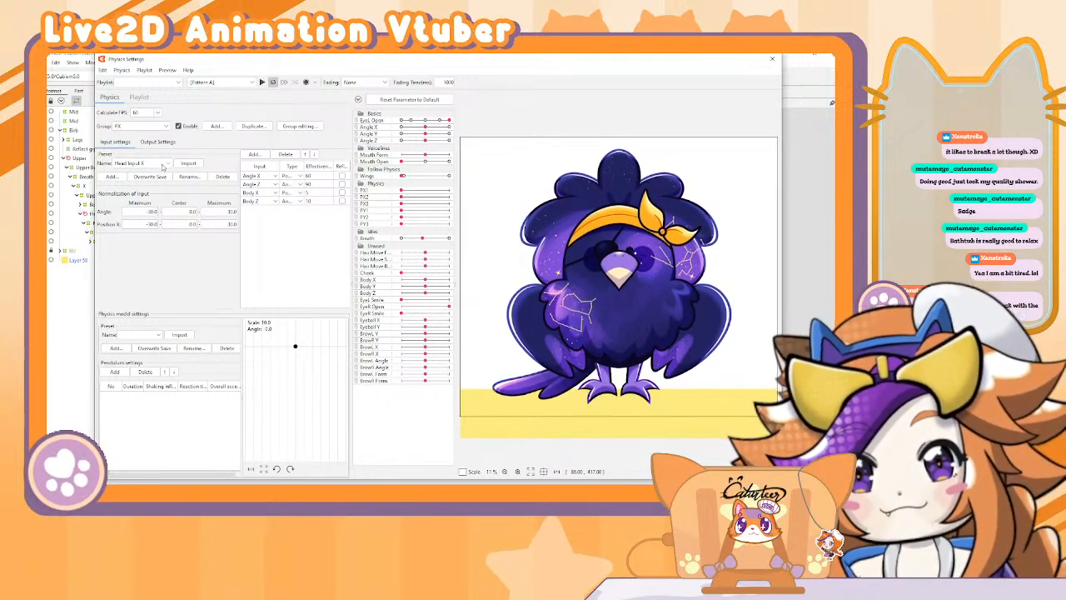
Step: Replace the PX group's inputs by importing the Head Input preset
{"action": "left_click", "coordinate": [166, 165]}
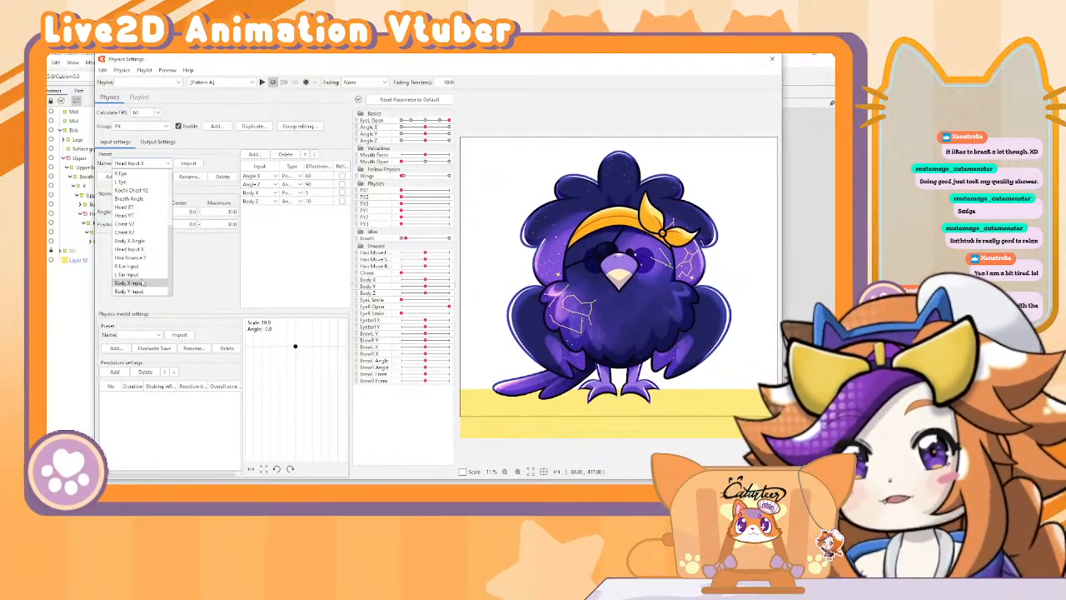
{"action": "left_click", "coordinate": [142, 266]}
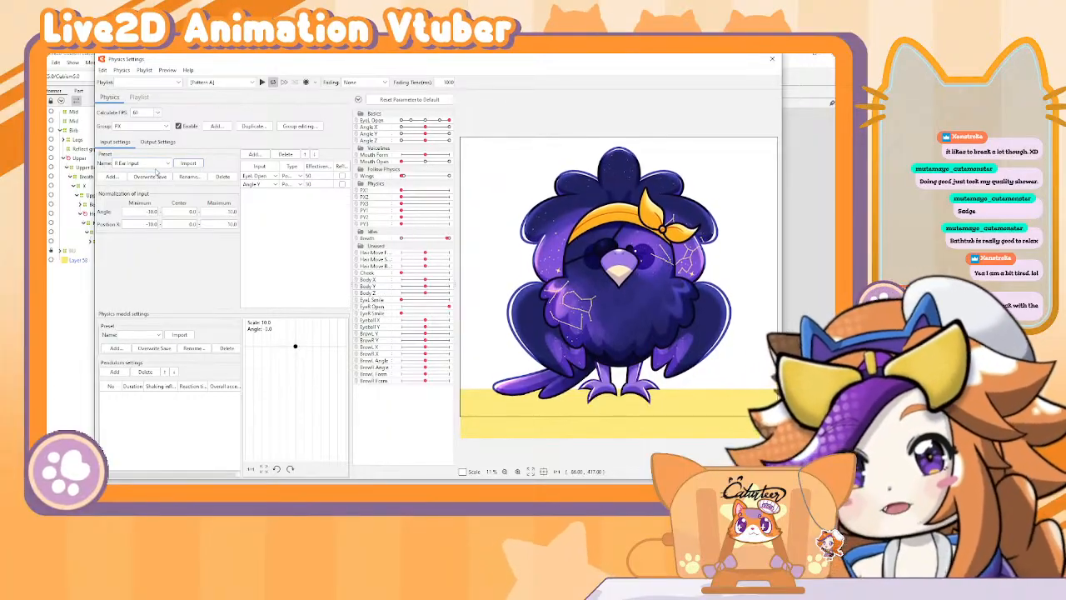
{"action": "left_click", "coordinate": [166, 163]}
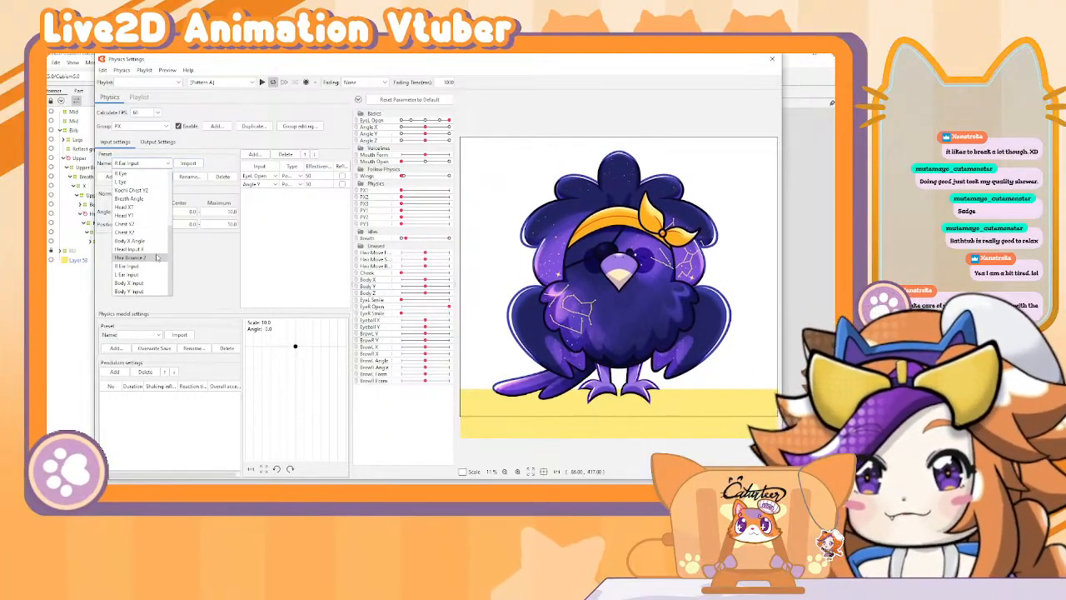
{"action": "scroll", "coordinate": [154, 226], "scroll_direction": "up", "scroll_amount": 4}
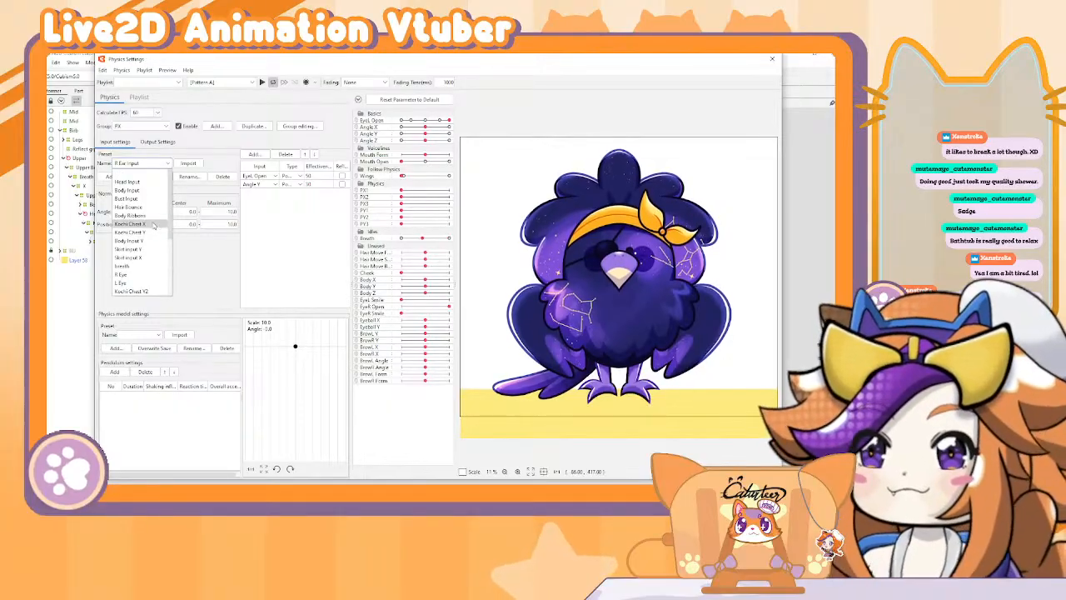
{"action": "left_click", "coordinate": [132, 182]}
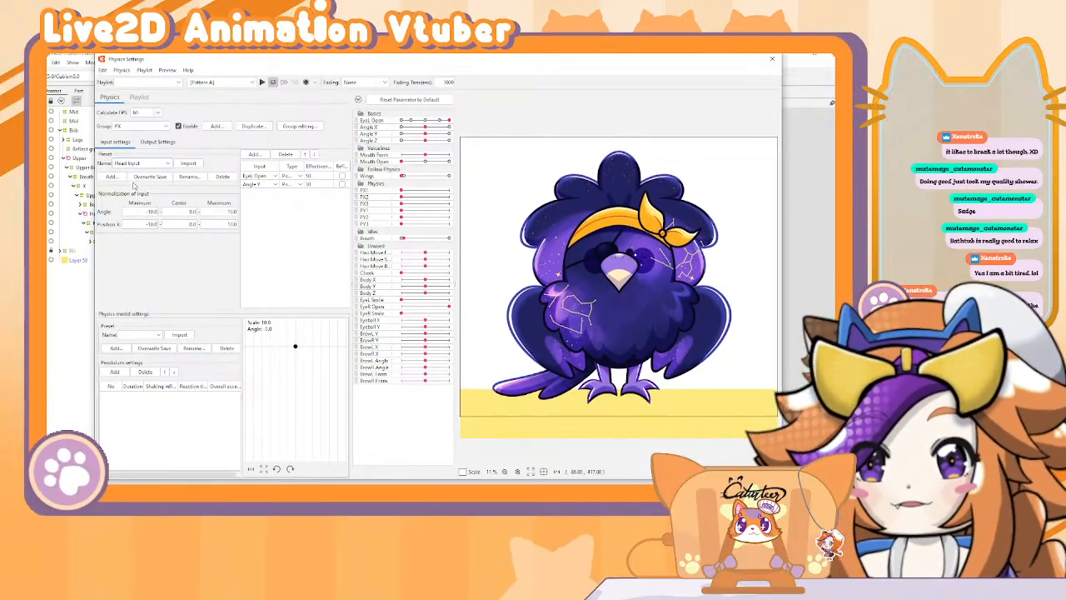
{"action": "left_click", "coordinate": [190, 163]}
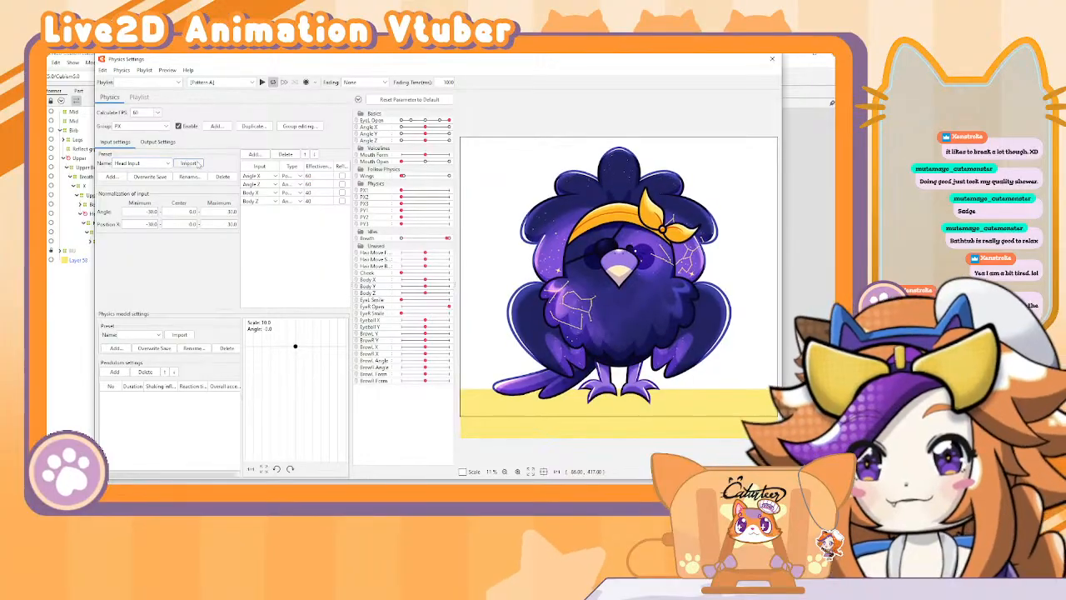
Step: Delete the Body X and Body Z inputs from the PX group, keeping only Angle X and Angle Z
{"action": "left_click", "coordinate": [267, 186]}
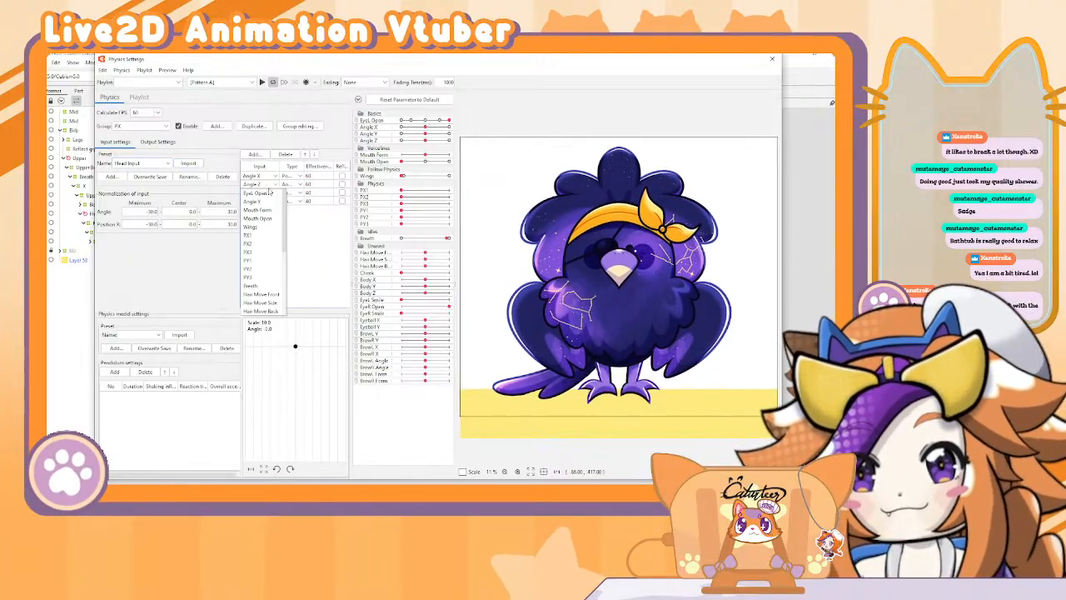
{"action": "left_click", "coordinate": [318, 246]}
{"action": "left_click", "coordinate": [274, 193]}
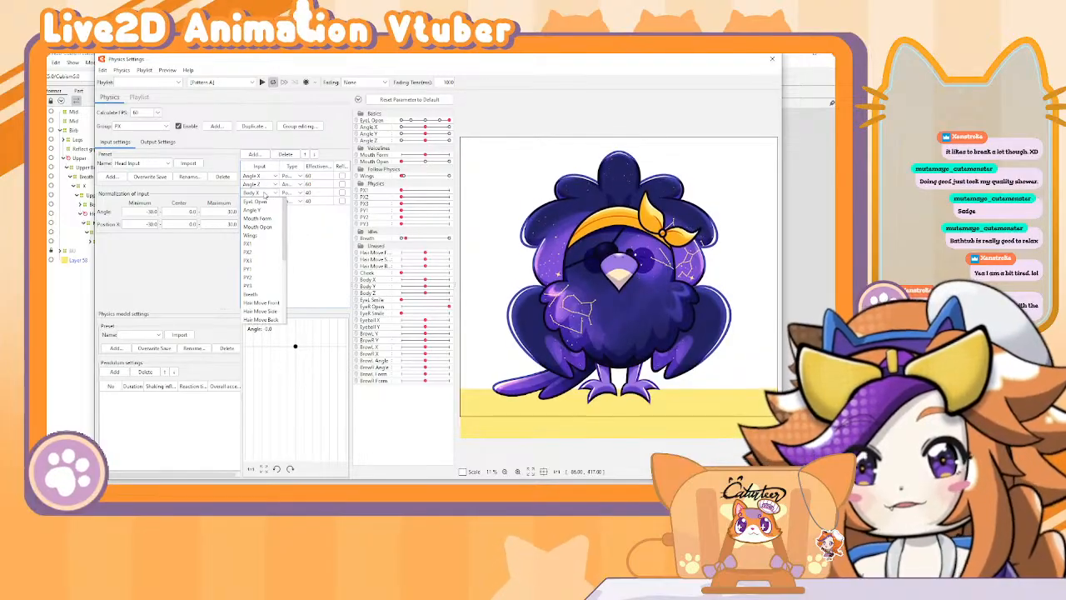
{"action": "left_click", "coordinate": [308, 228]}
{"action": "left_click", "coordinate": [285, 156]}
{"action": "left_click", "coordinate": [257, 194]}
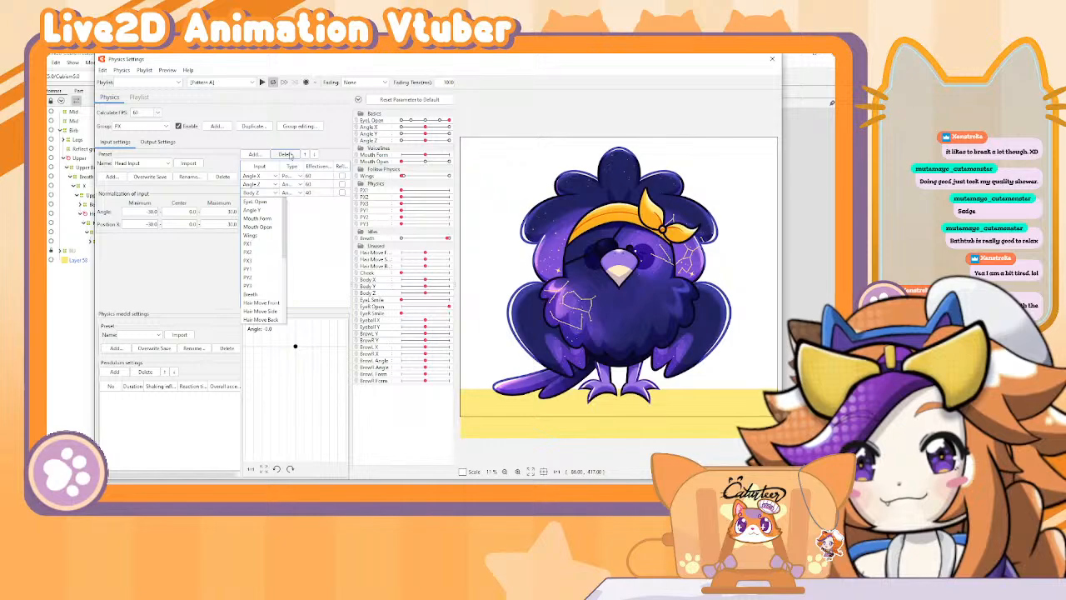
{"action": "left_click", "coordinate": [285, 155]}
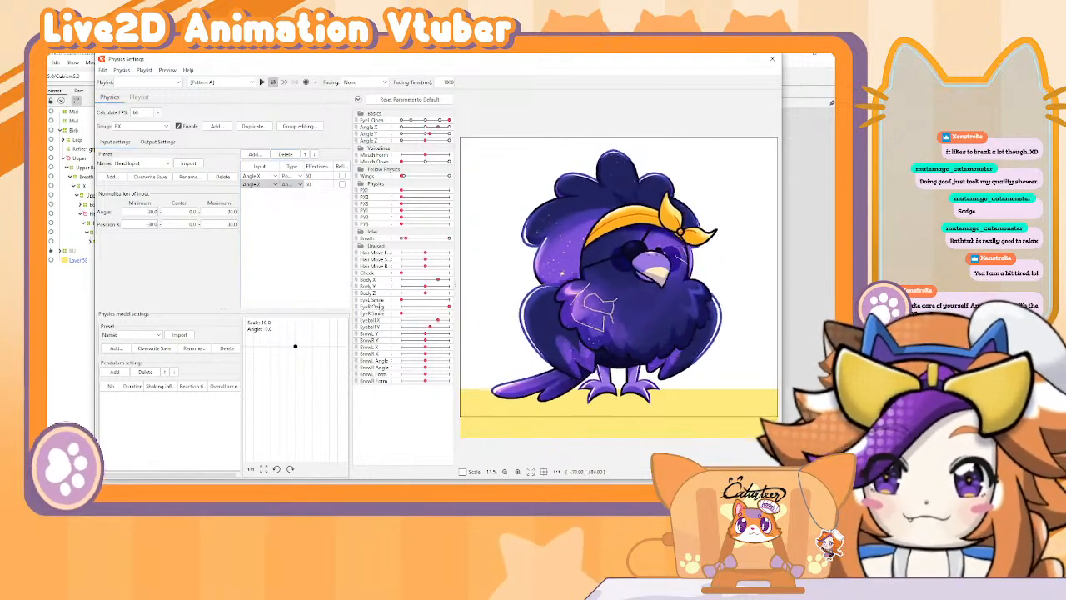
Step: Apply the Hair (Triple Pendulum) physics model preset and add PX1, PX2 and PX3 as the PX group's outputs
{"action": "left_click", "coordinate": [156, 336]}
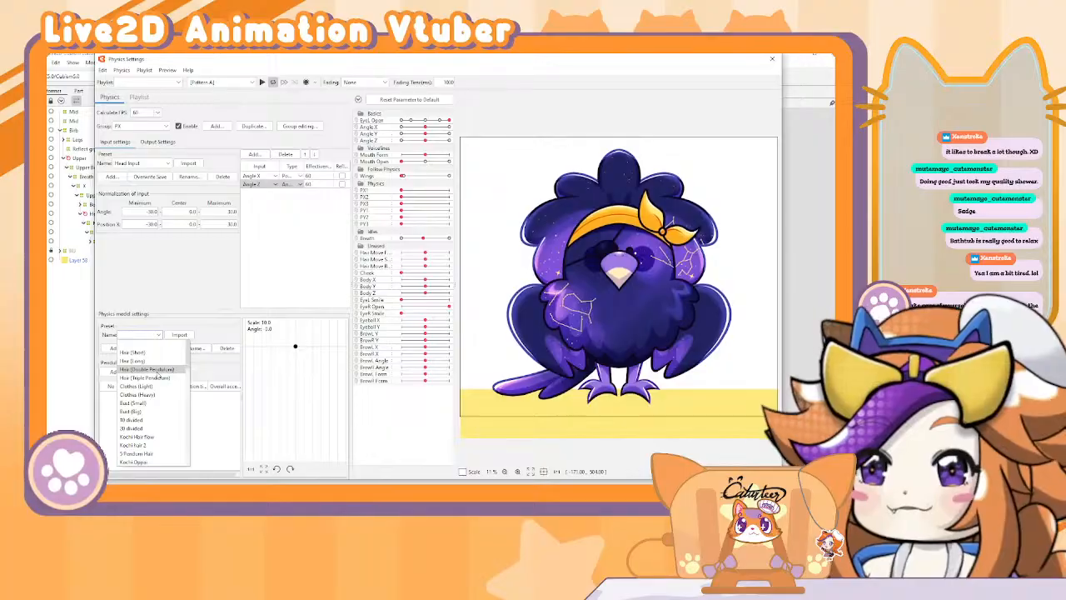
{"action": "left_click", "coordinate": [148, 377]}
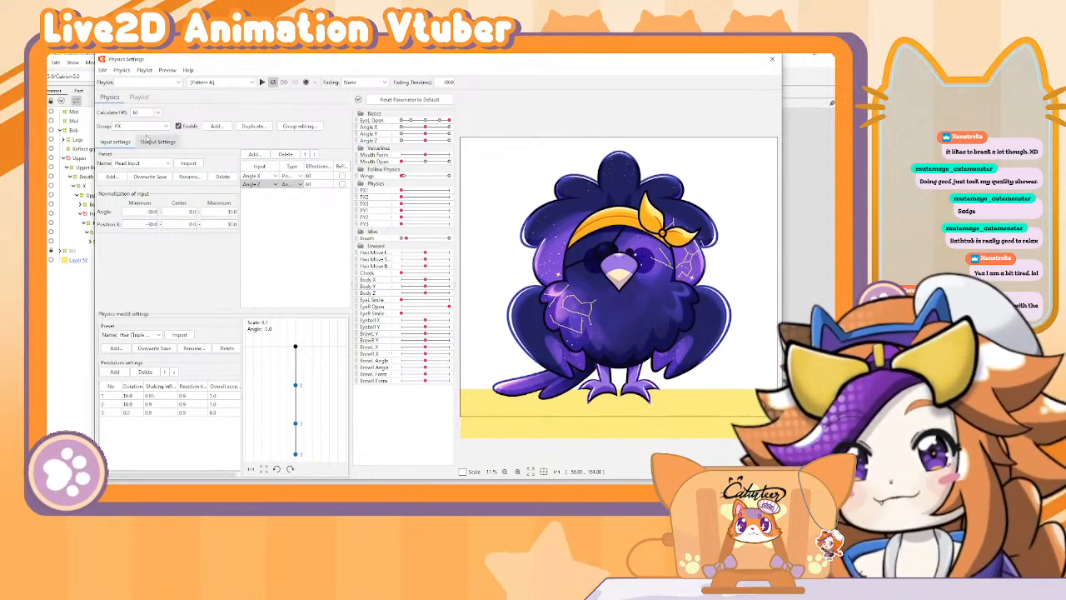
{"action": "left_click", "coordinate": [155, 141]}
{"action": "left_click", "coordinate": [109, 155]}
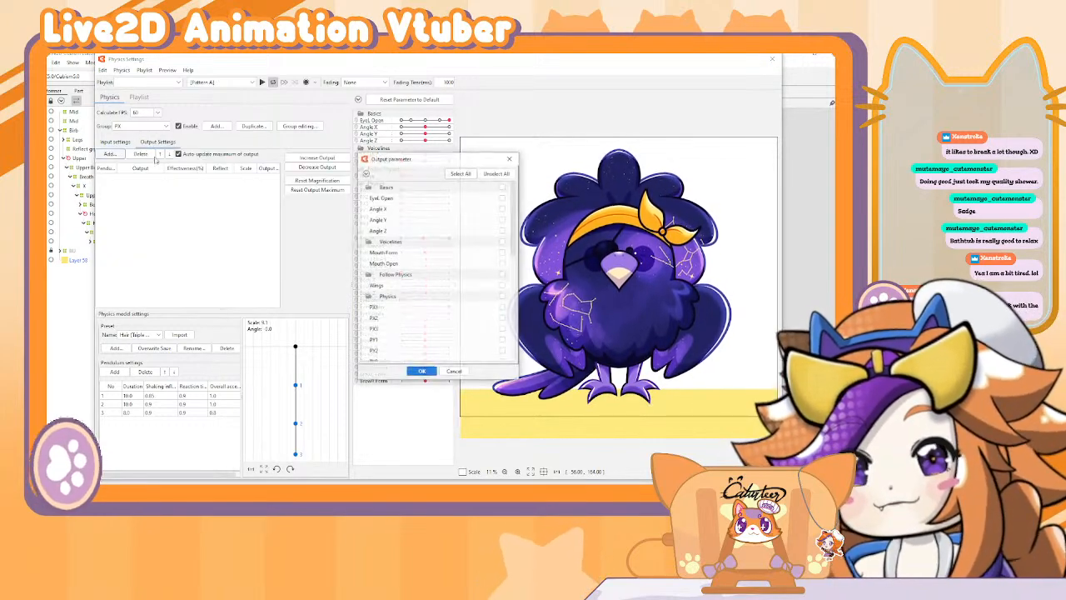
{"action": "left_click", "coordinate": [502, 307]}
{"action": "left_click", "coordinate": [502, 317]}
{"action": "left_click", "coordinate": [502, 329]}
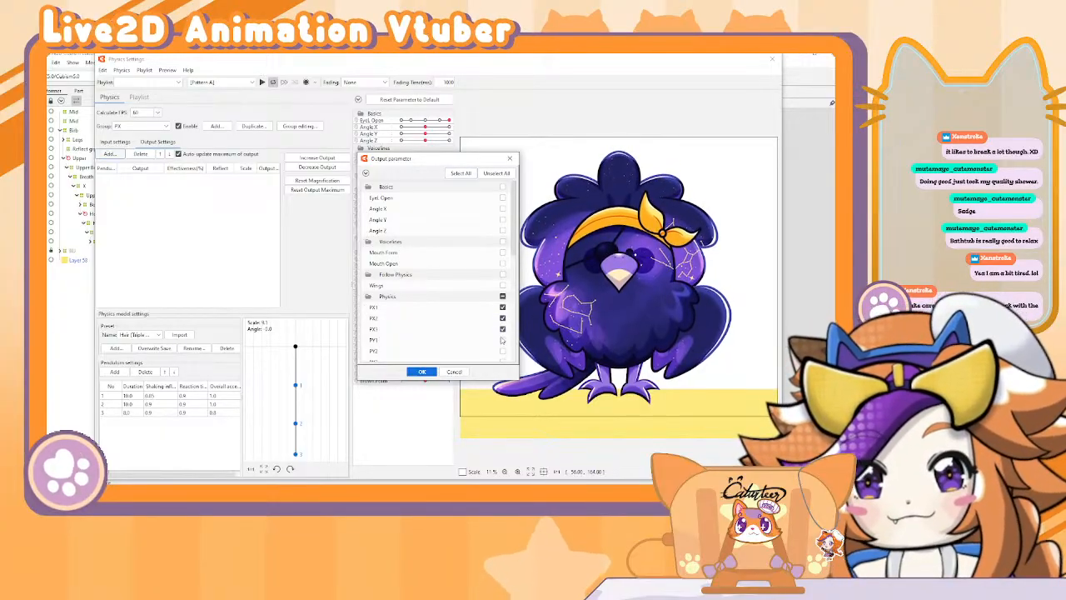
{"action": "left_click", "coordinate": [421, 372]}
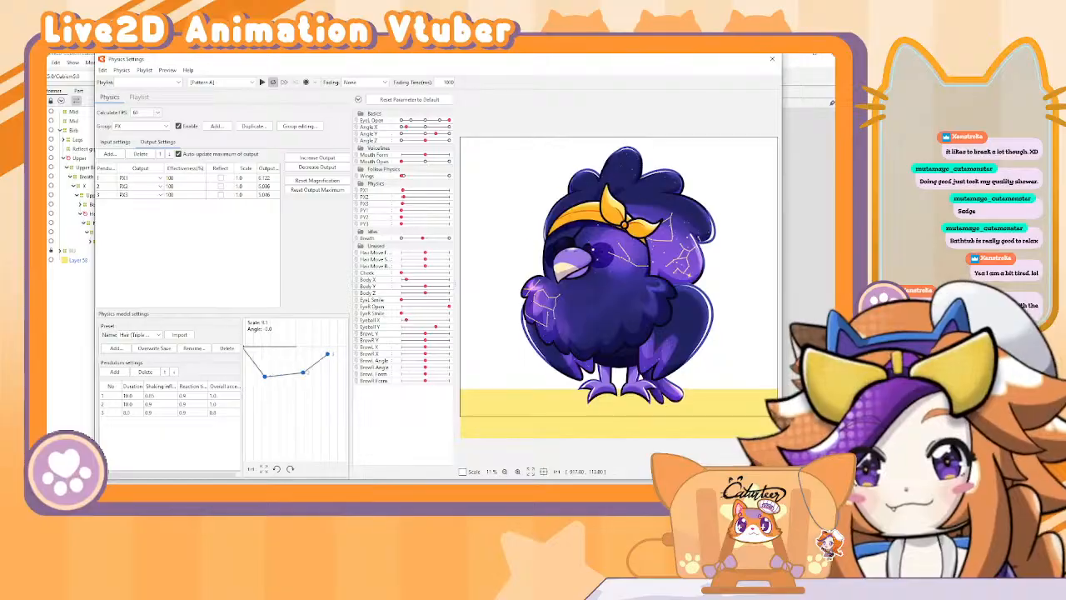
Step: Assign Angle Z to Right mouse button X in the cursor tracking settings
{"action": "left_click", "coordinate": [144, 70]}
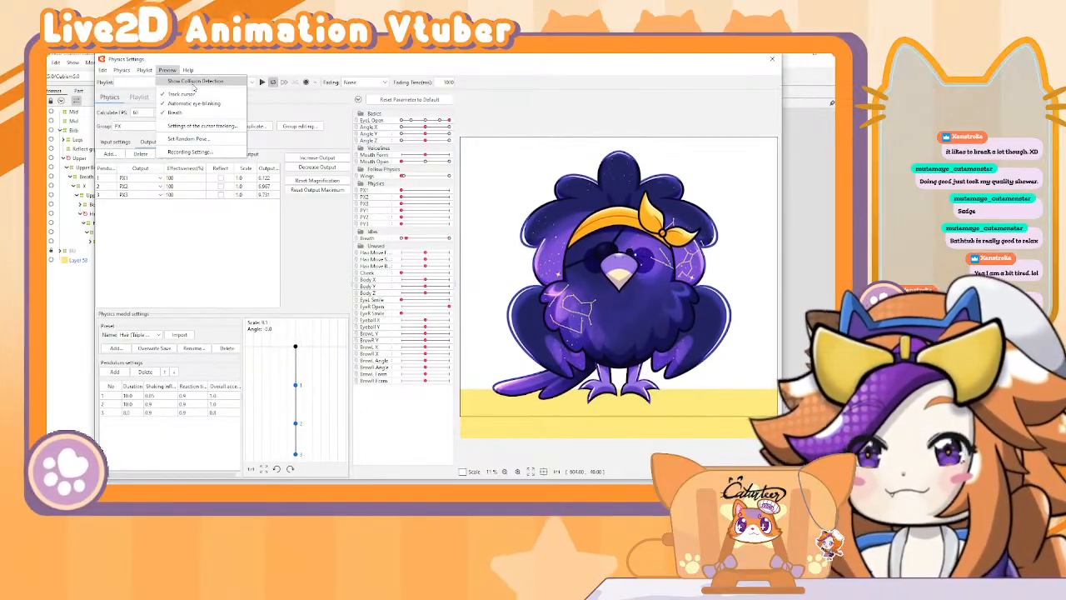
{"action": "left_click", "coordinate": [200, 125]}
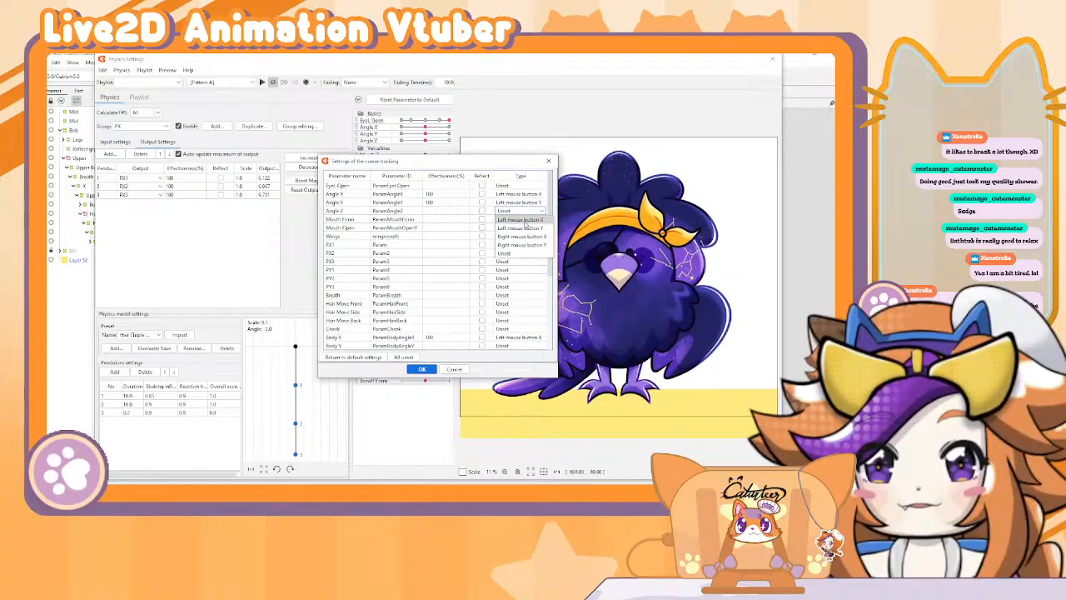
{"action": "left_click", "coordinate": [535, 239]}
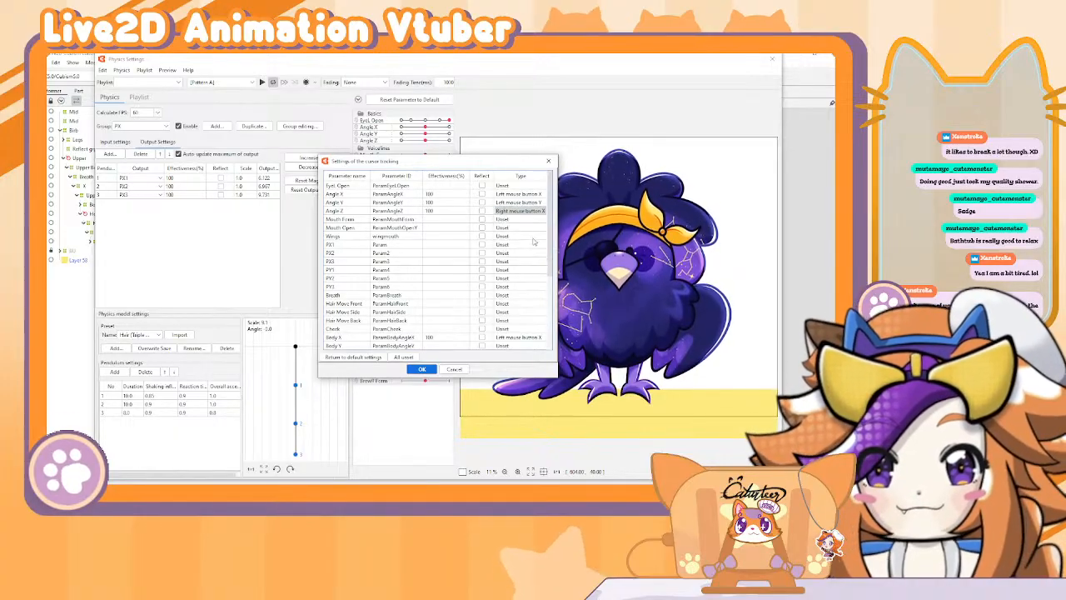
{"action": "left_click", "coordinate": [421, 369]}
Step: Preview the PX pendulum's swing by moving the bird's head around with cursor tracking
{"action": "left_click_drag", "start_coordinate": [589, 269], "coordinate": [375, 208]}
{"action": "left_click_drag", "start_coordinate": [641, 130], "coordinate": [636, 131]}
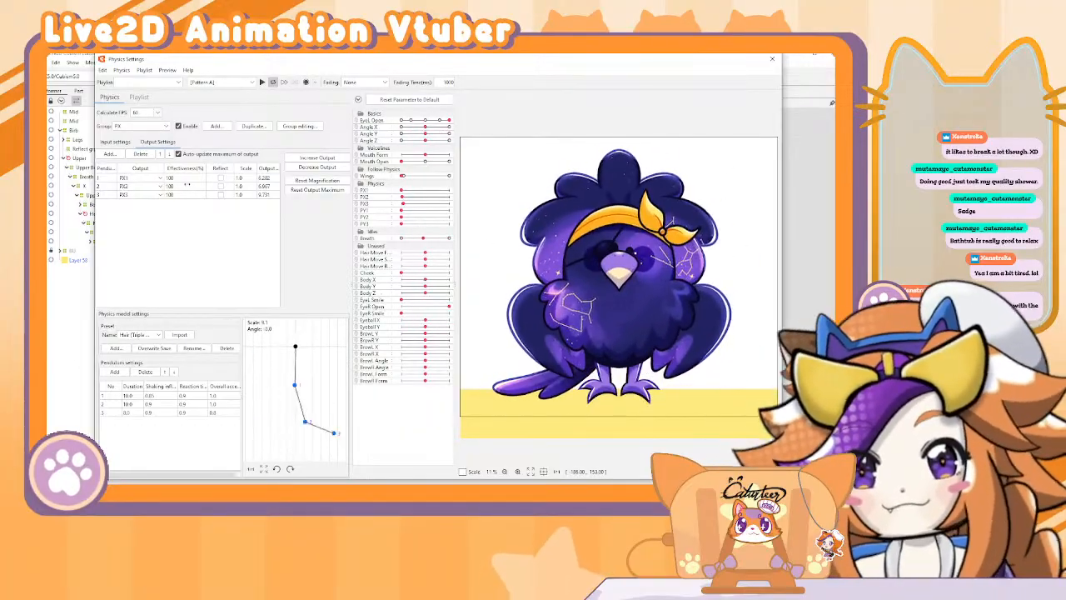
{"action": "left_click_drag", "start_coordinate": [517, 179], "coordinate": [500, 141]}
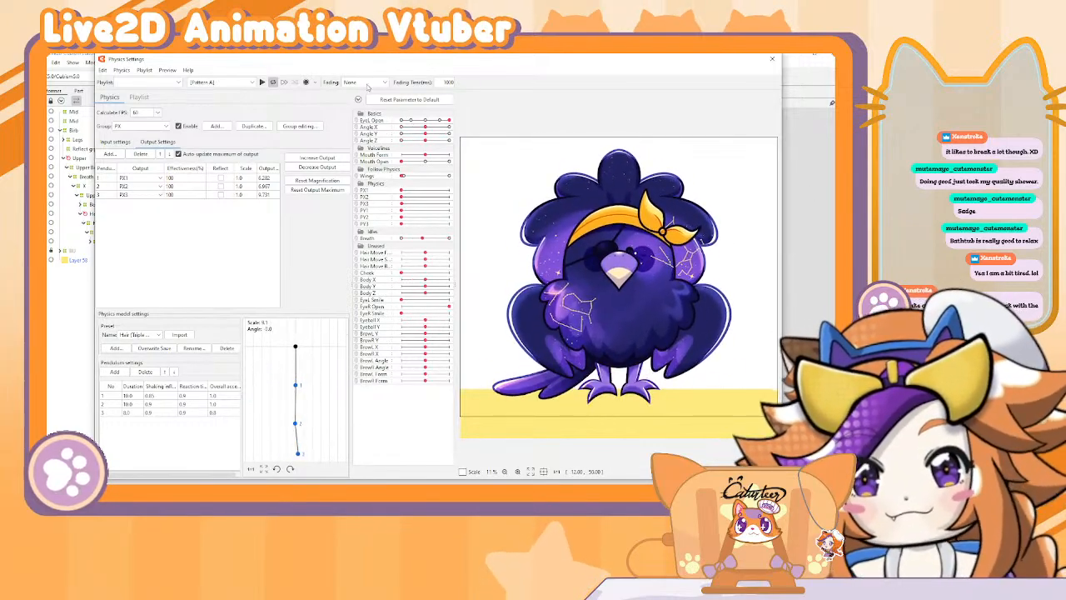
Step: Increase the PX group's outputs, fitting all their magnifications to the parameter range, and preview the swing with cursor tracking
{"action": "left_click", "coordinate": [318, 159]}
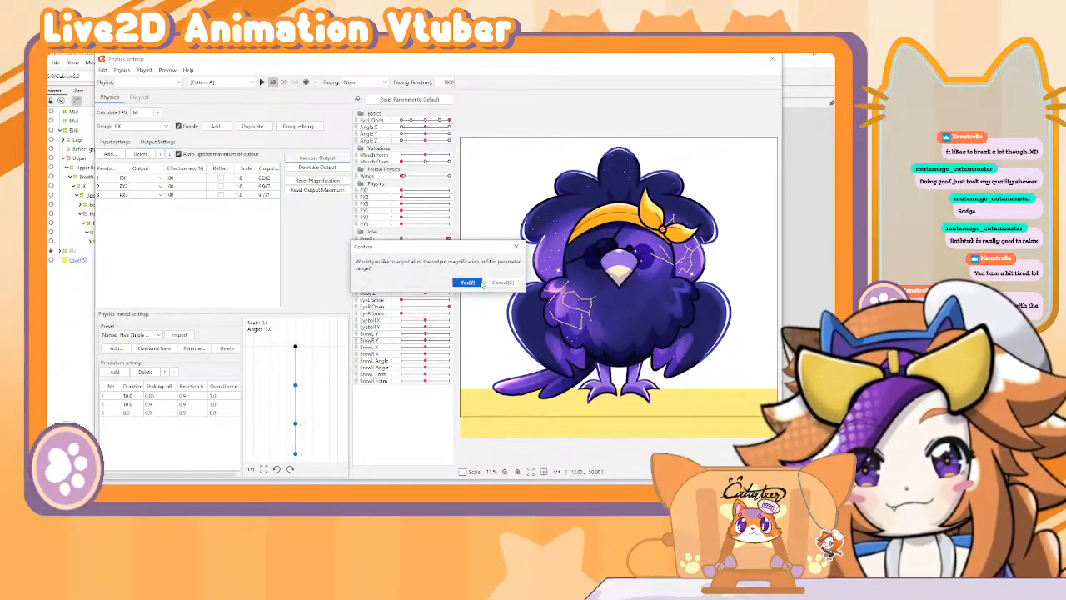
{"action": "left_click", "coordinate": [467, 281]}
{"action": "left_click_drag", "start_coordinate": [807, 186], "coordinate": [733, 150]}
{"action": "left_click_drag", "start_coordinate": [874, 60], "coordinate": [110, 268]}
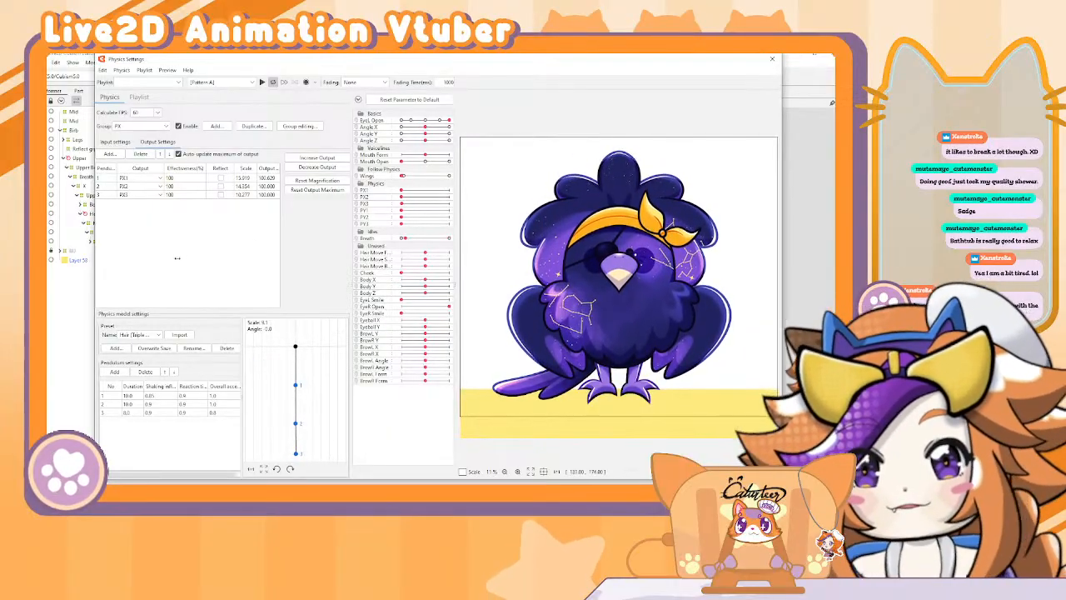
Step: Save the PX group's Angle X and Angle Z inputs as a new input preset named Head XZ
{"action": "left_click", "coordinate": [118, 143]}
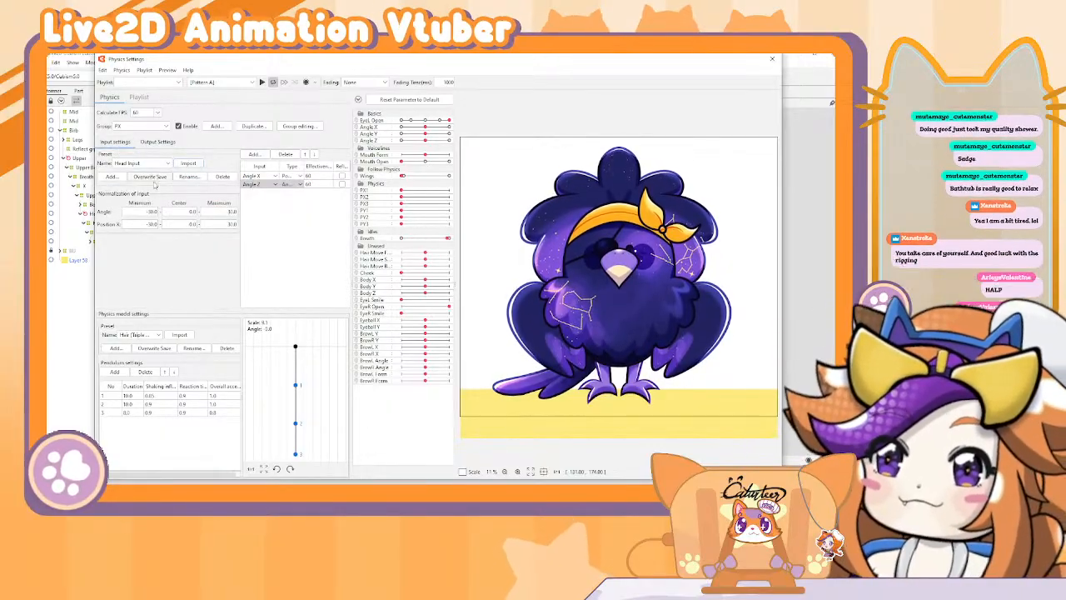
{"action": "left_click", "coordinate": [111, 177]}
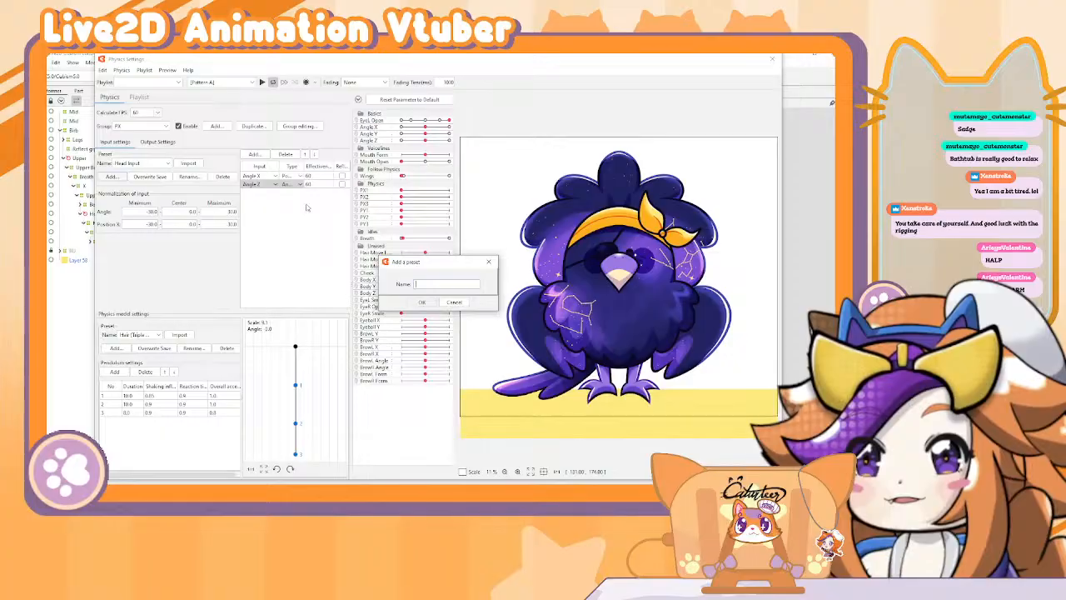
{"action": "type", "text": "Hea"}
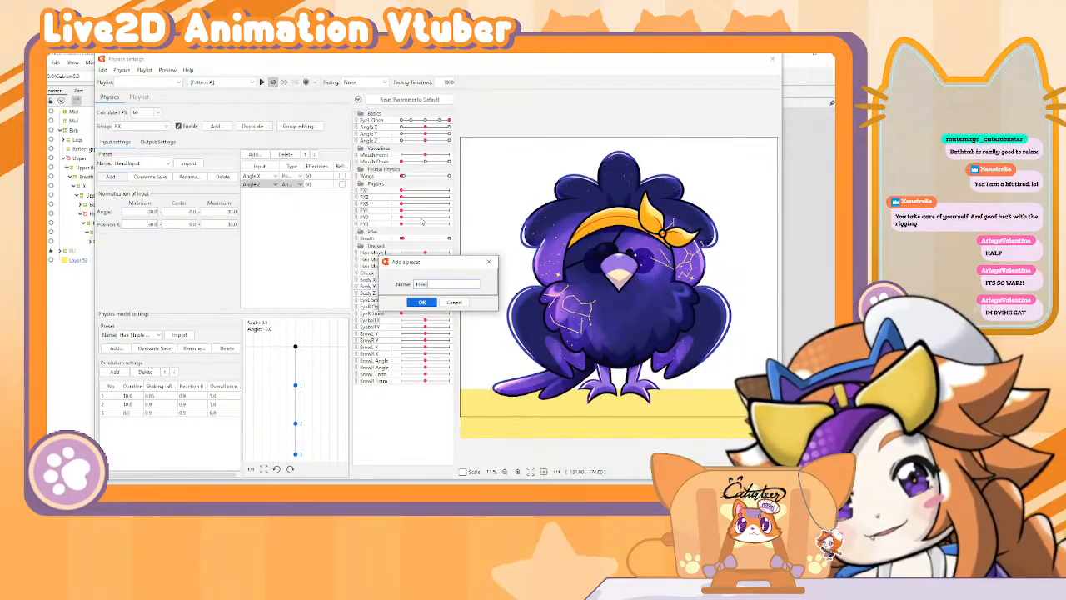
{"action": "type", "text": "d XZ"}
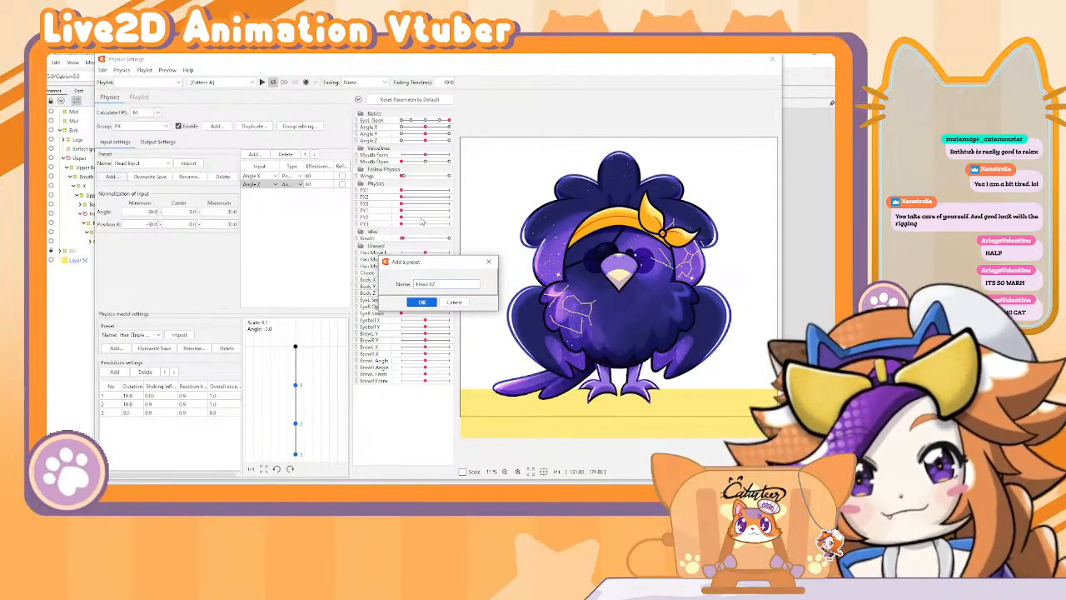
{"action": "key", "text": "Return"}
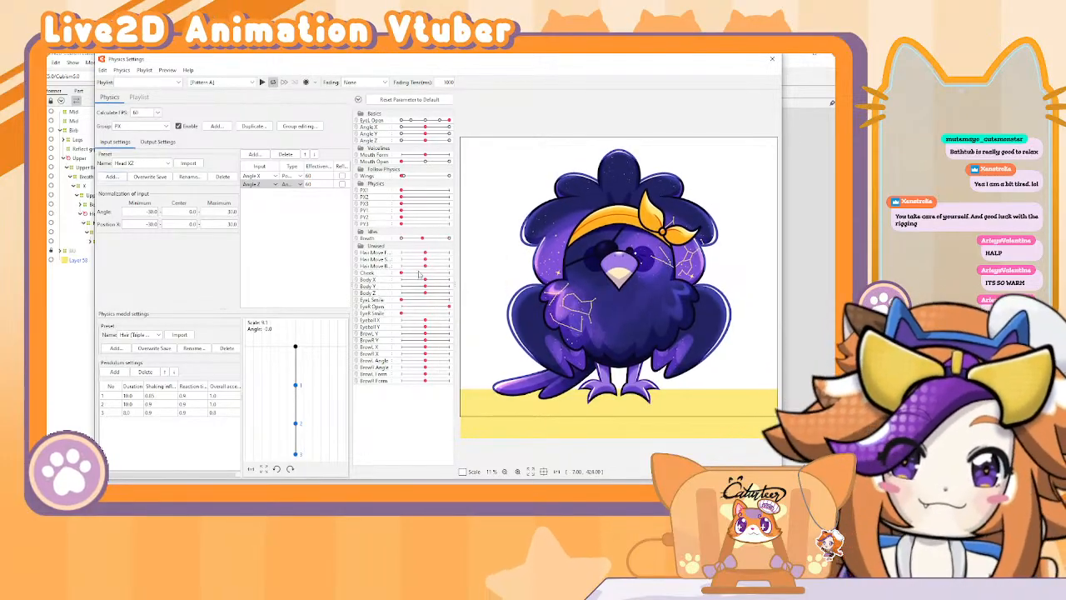
Step: Add a new physics group named PY using the Head XZ input preset
{"action": "left_click", "coordinate": [216, 126]}
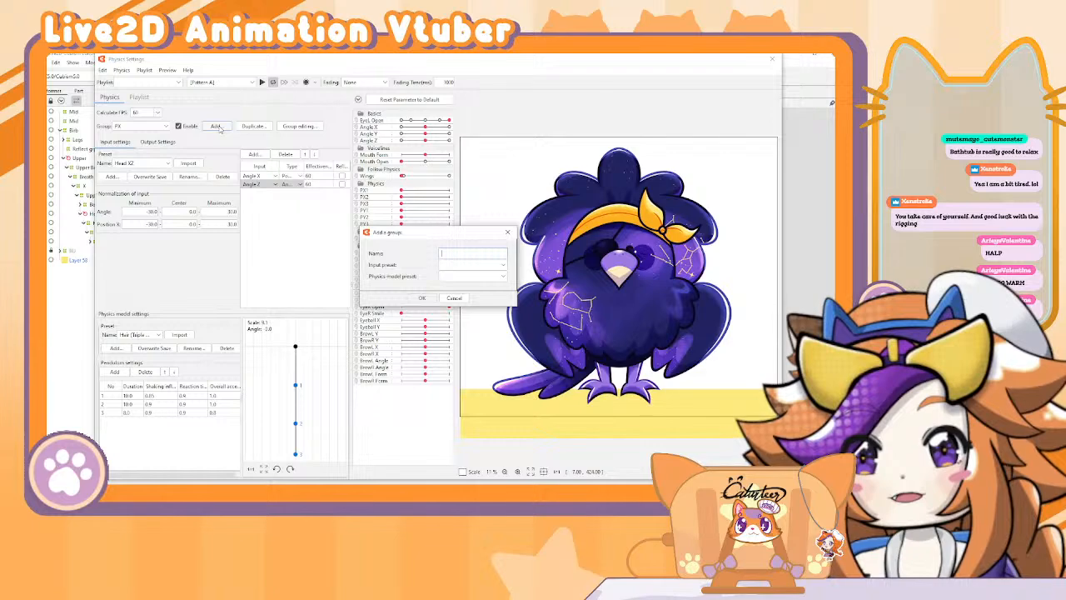
{"action": "type", "text": "FY"}
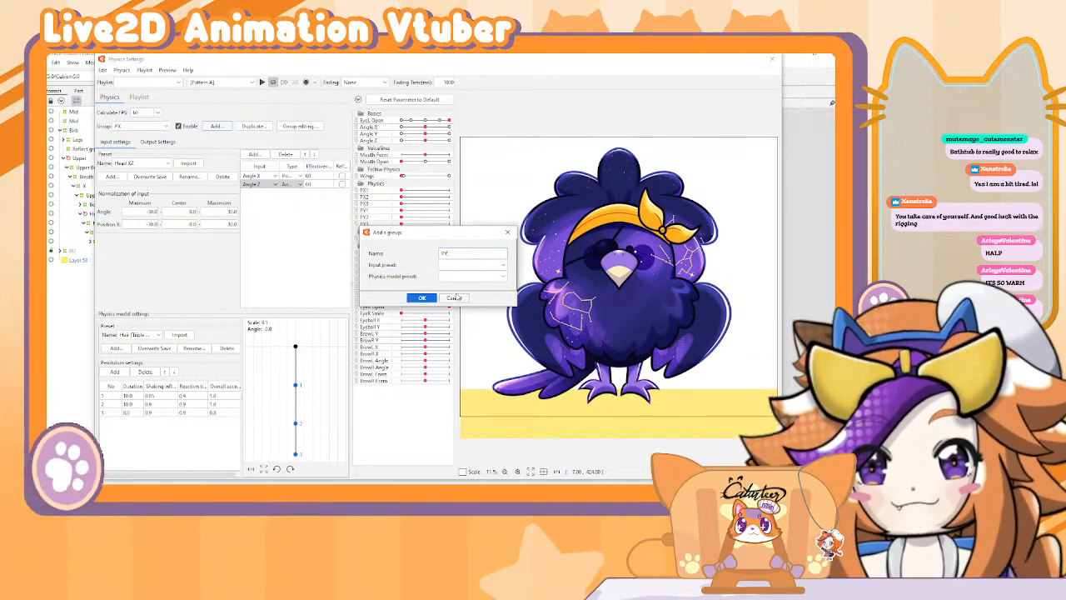
{"action": "left_click", "coordinate": [494, 267]}
{"action": "scroll", "coordinate": [458, 356], "scroll_direction": "down", "scroll_amount": 4}
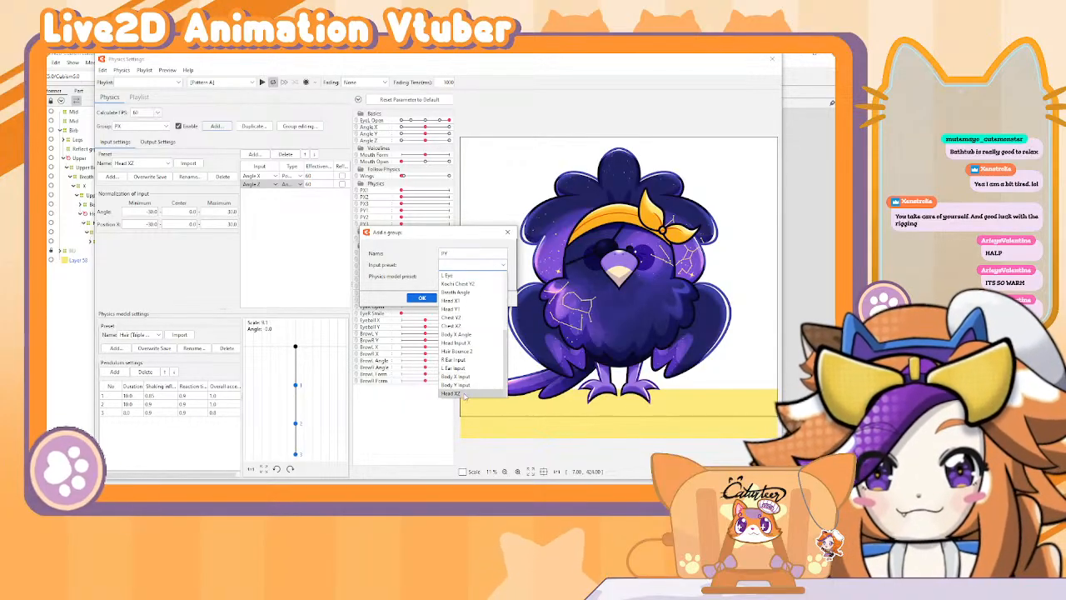
{"action": "left_click", "coordinate": [451, 393]}
{"action": "left_click", "coordinate": [422, 298]}
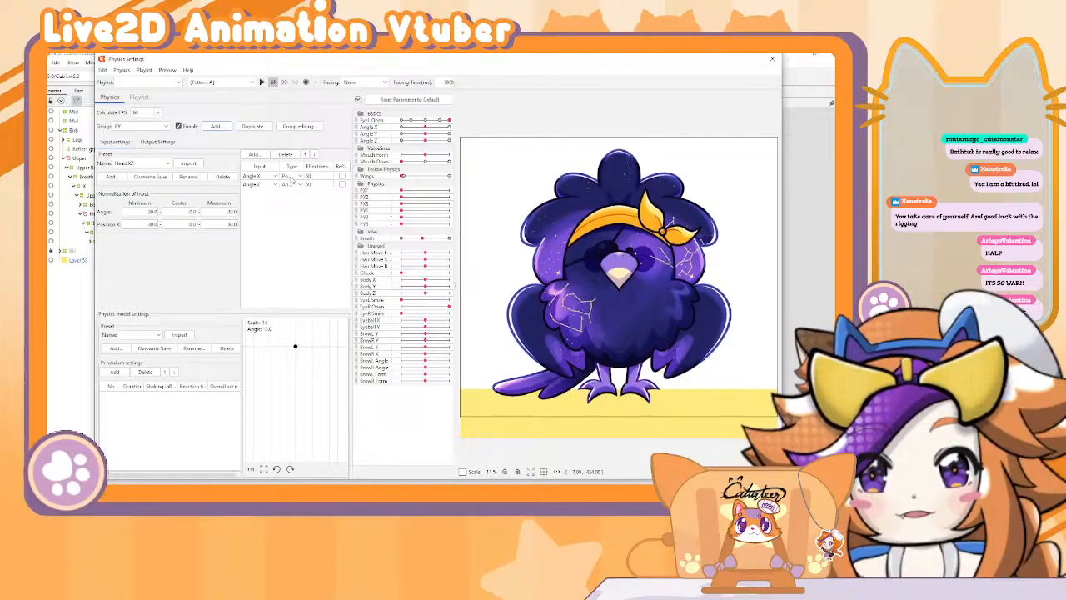
Step: Make Angle Y the PY group's only input and save it as an input preset named Head Y
{"action": "left_click", "coordinate": [261, 184]}
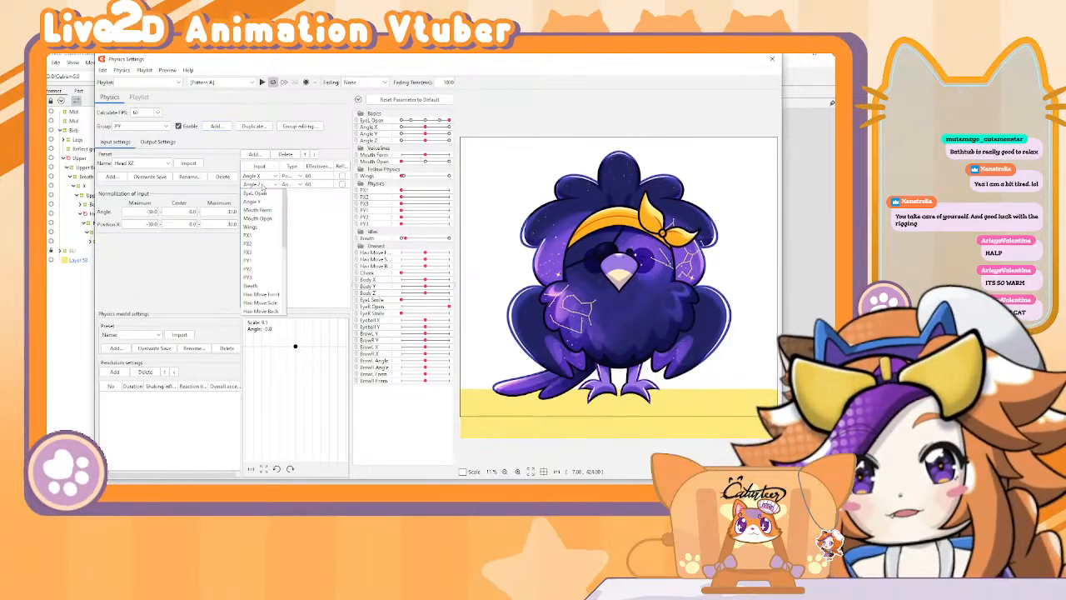
{"action": "left_click", "coordinate": [305, 217]}
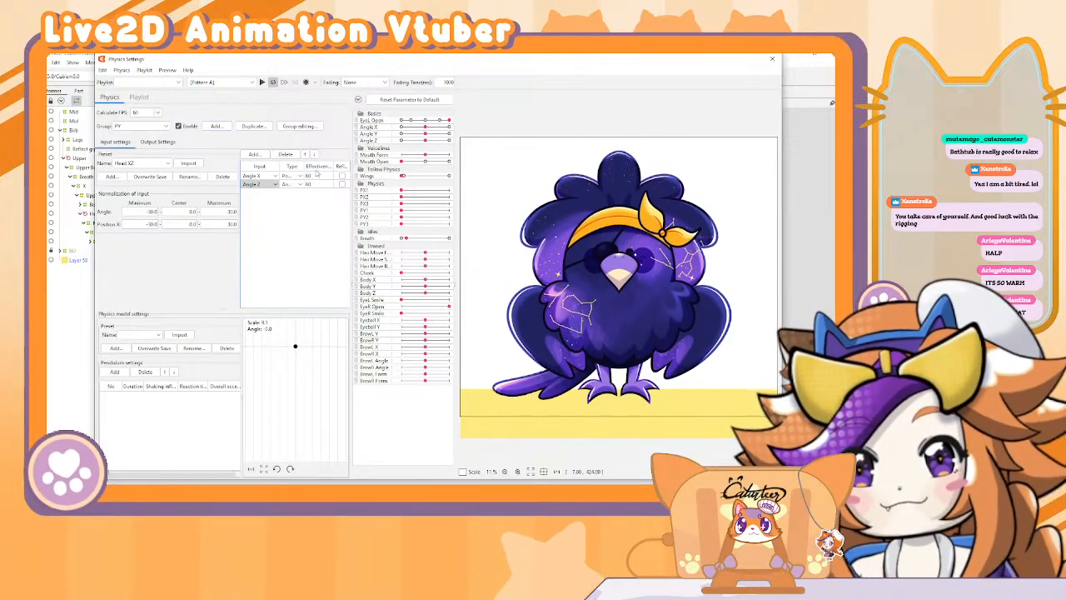
{"action": "left_click", "coordinate": [285, 154]}
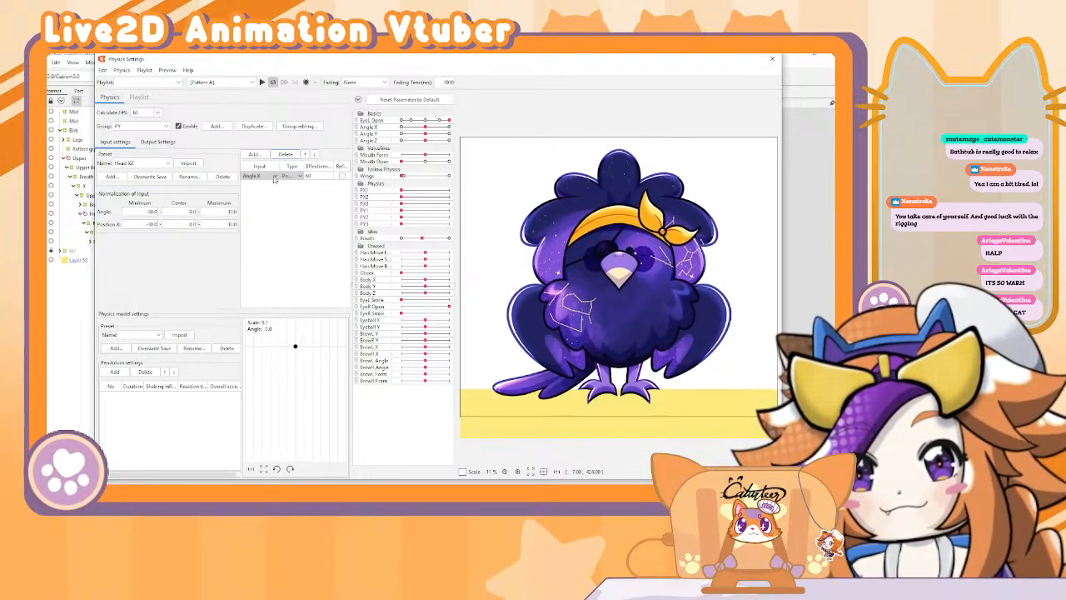
{"action": "left_click", "coordinate": [274, 178]}
{"action": "left_click", "coordinate": [268, 193]}
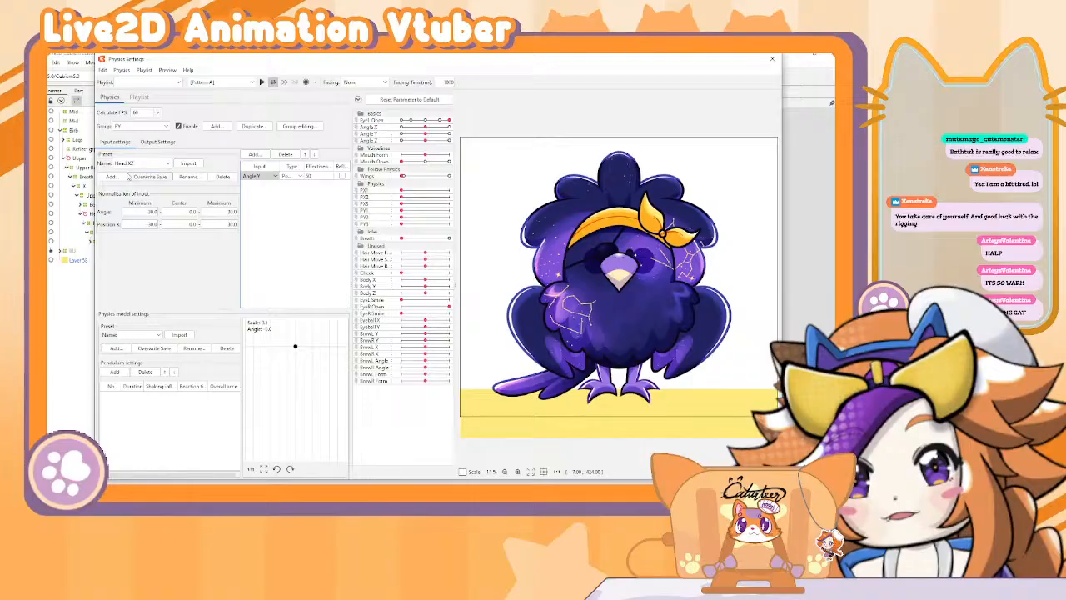
{"action": "left_click", "coordinate": [116, 177]}
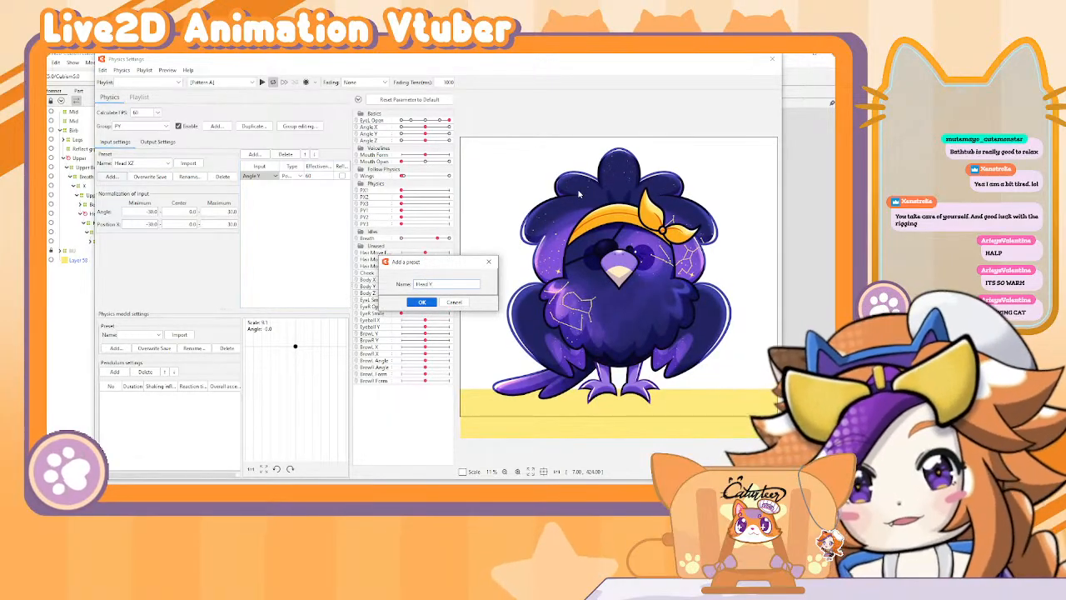
{"action": "key", "text": "Return"}
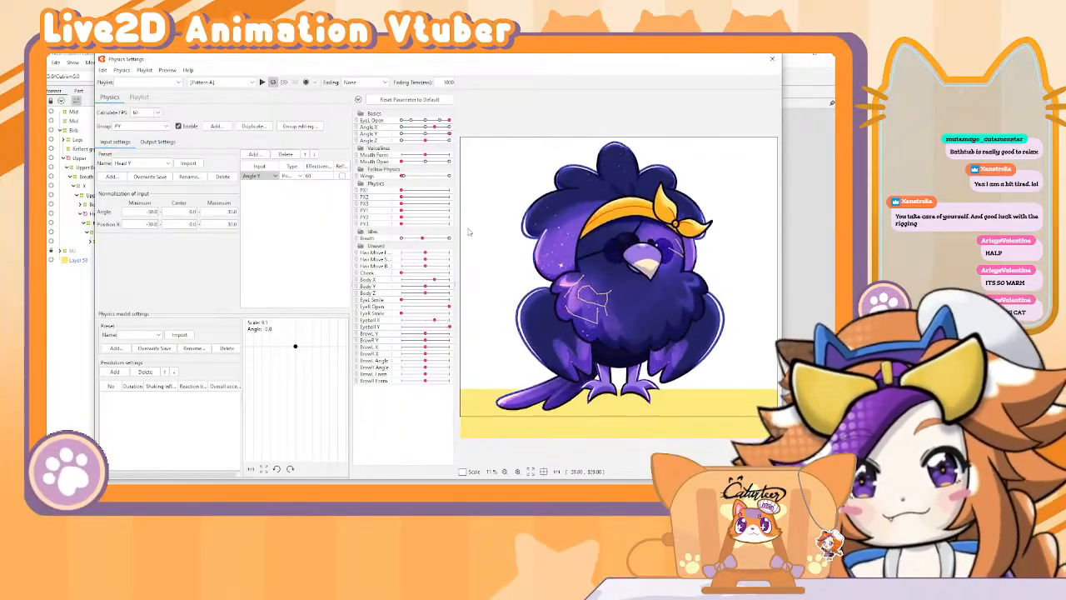
Step: Apply the Hair (Triple Pendulum) physics model preset to the PY group
{"action": "left_click", "coordinate": [148, 335]}
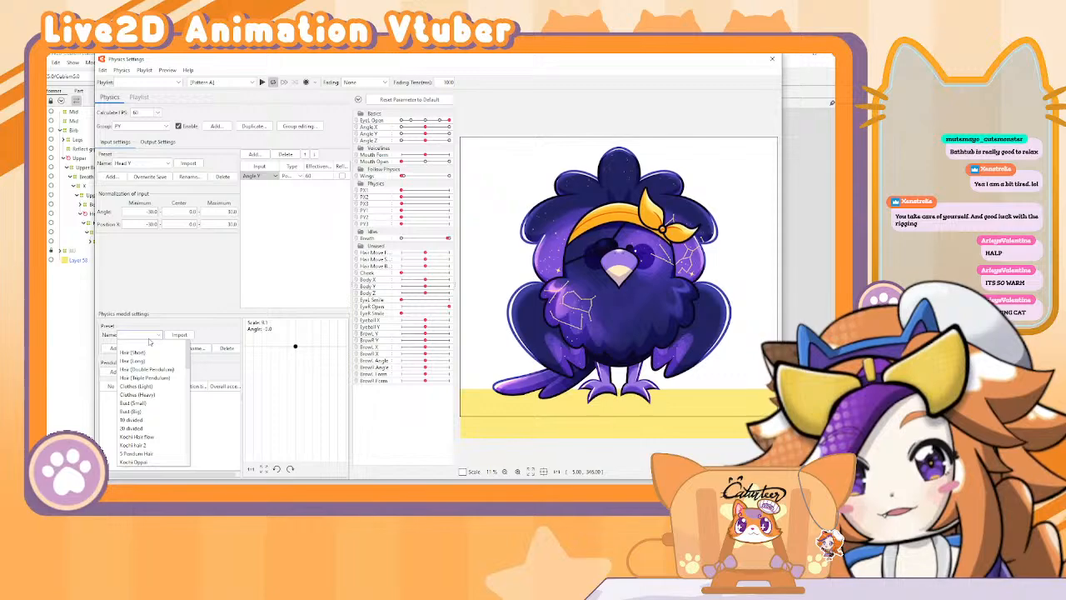
{"action": "left_click", "coordinate": [150, 377]}
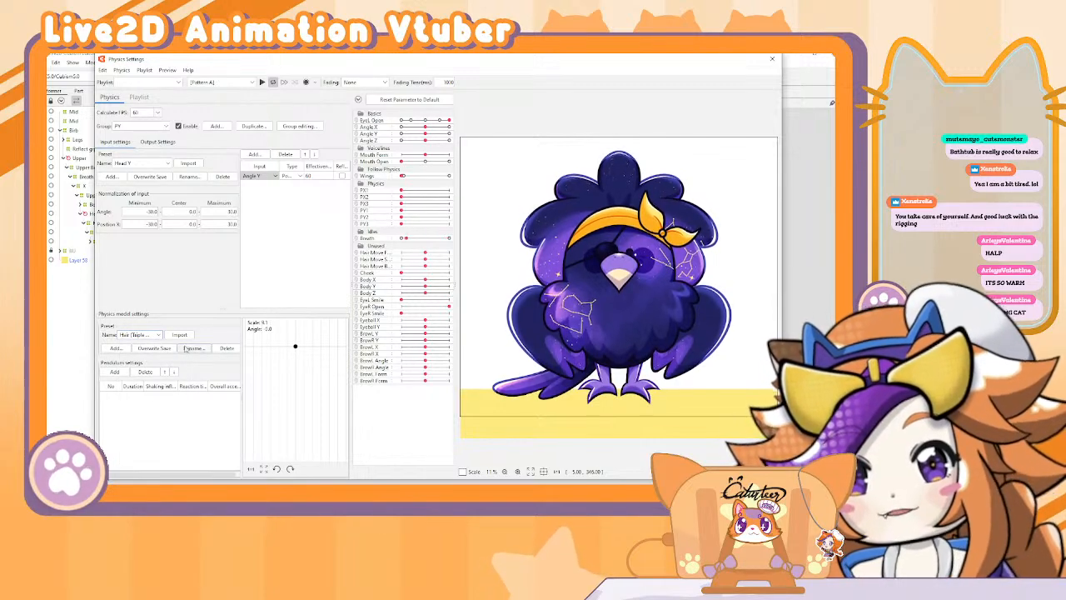
{"action": "left_click", "coordinate": [179, 334]}
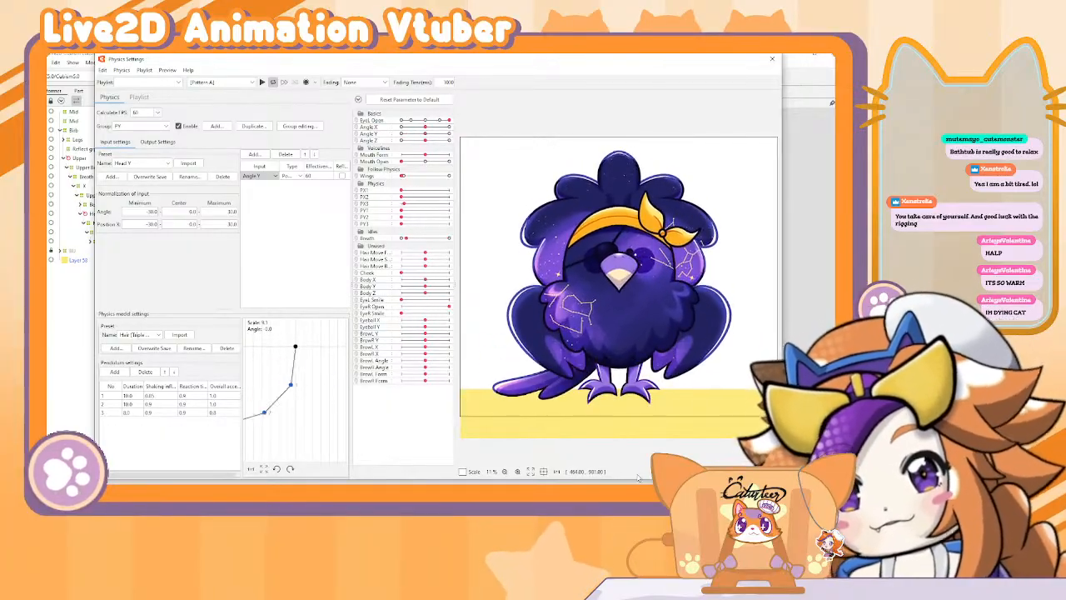
Step: Add the parameters PY1, PY2 and PY3 as the PY group's outputs
{"action": "left_click", "coordinate": [157, 141]}
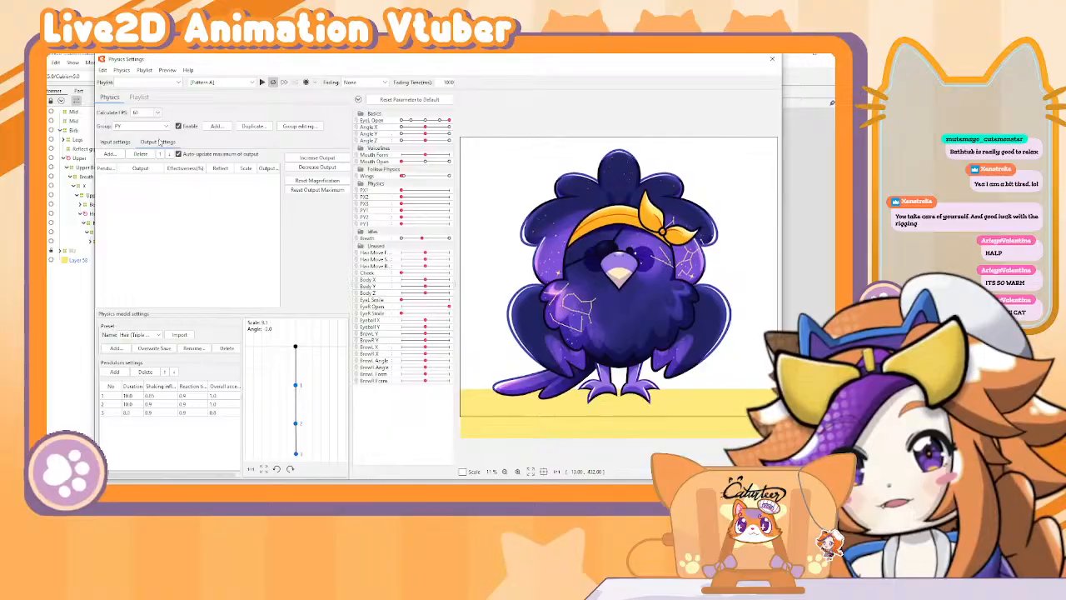
{"action": "left_click", "coordinate": [110, 154]}
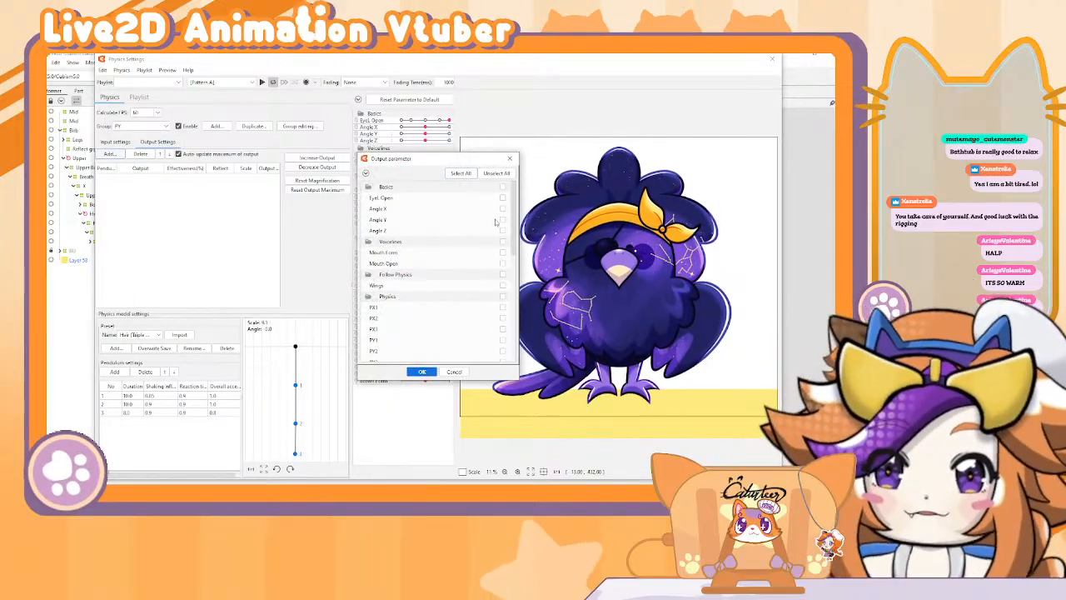
{"action": "scroll", "coordinate": [489, 300], "scroll_direction": "down", "scroll_amount": 2}
{"action": "left_click", "coordinate": [502, 272]}
{"action": "left_click", "coordinate": [502, 295]}
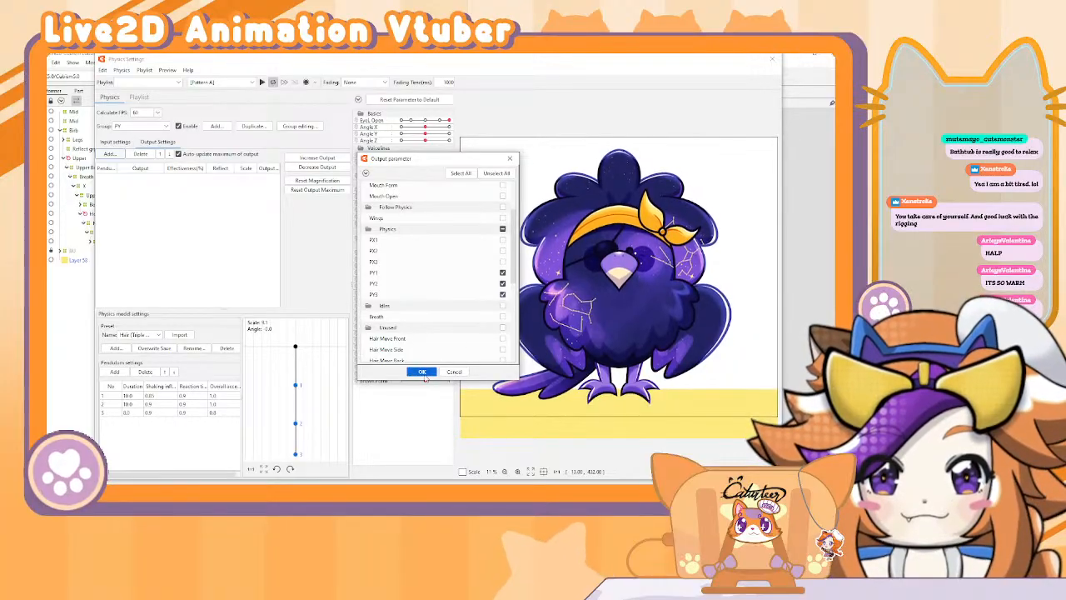
{"action": "left_click", "coordinate": [422, 372]}
Step: Swing the bird's head to test the PY pendulum, and increase the PY outputs to fit the parameter range
{"action": "left_click_drag", "start_coordinate": [628, 194], "coordinate": [526, 196]}
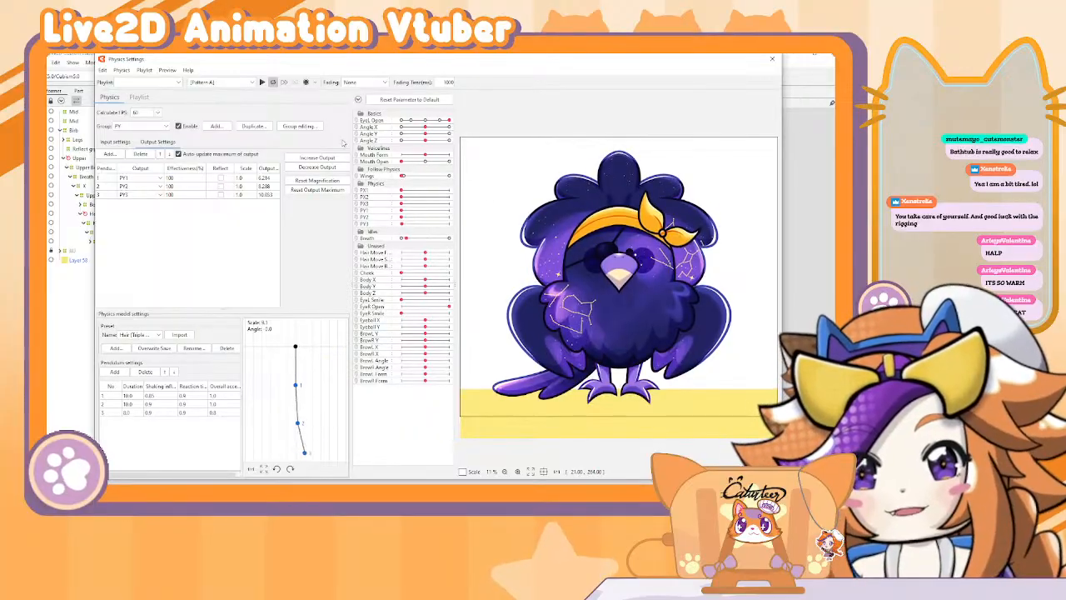
{"action": "left_click", "coordinate": [316, 157]}
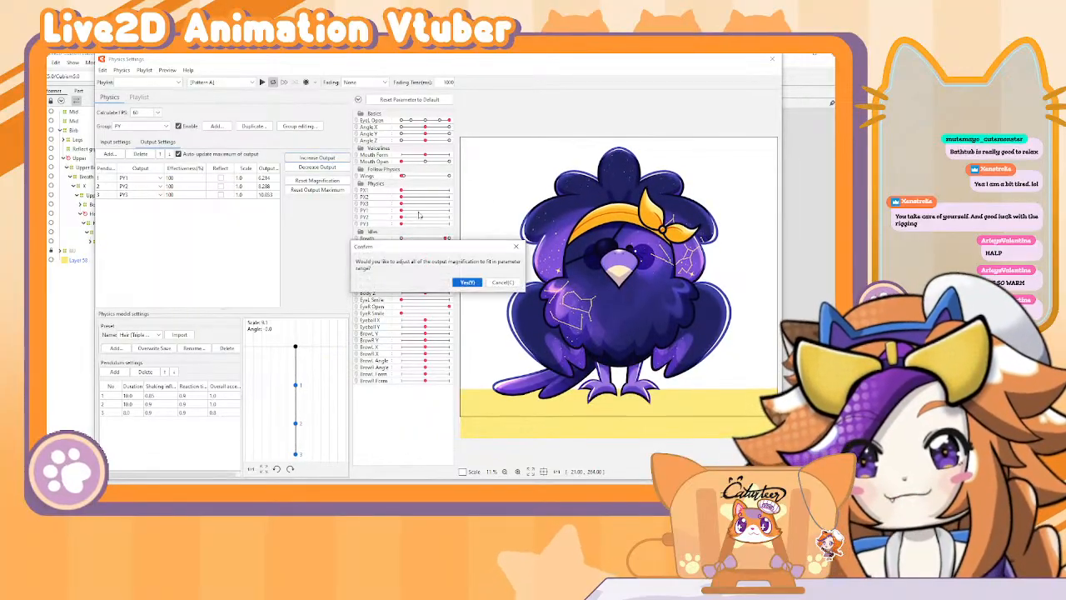
{"action": "left_click", "coordinate": [477, 283]}
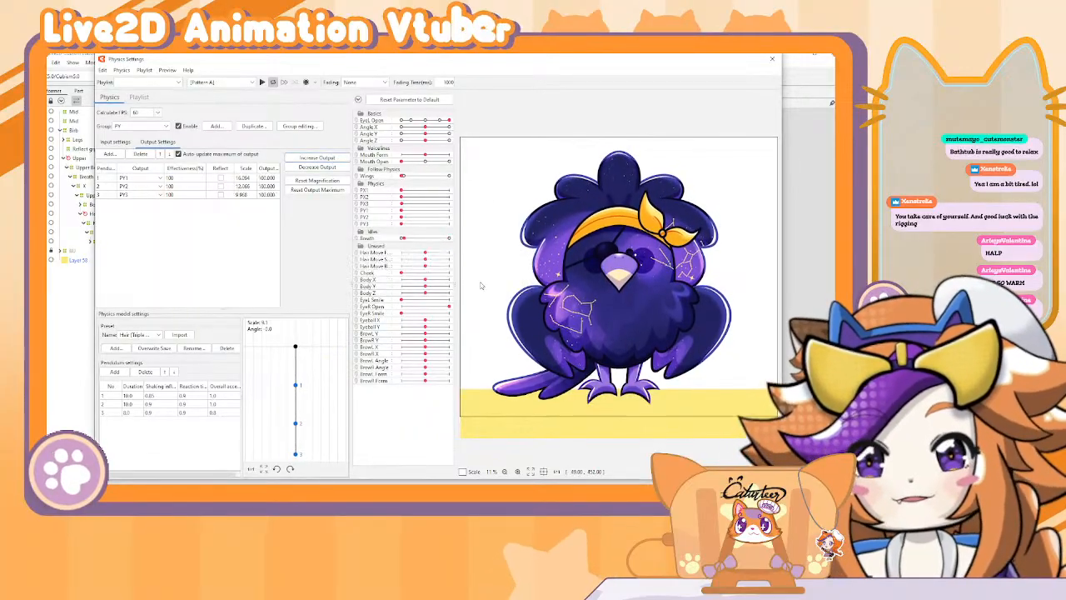
Step: Close the physics settings and save the model as DK Mascot 08.cmo3
{"action": "left_click", "coordinate": [772, 60]}
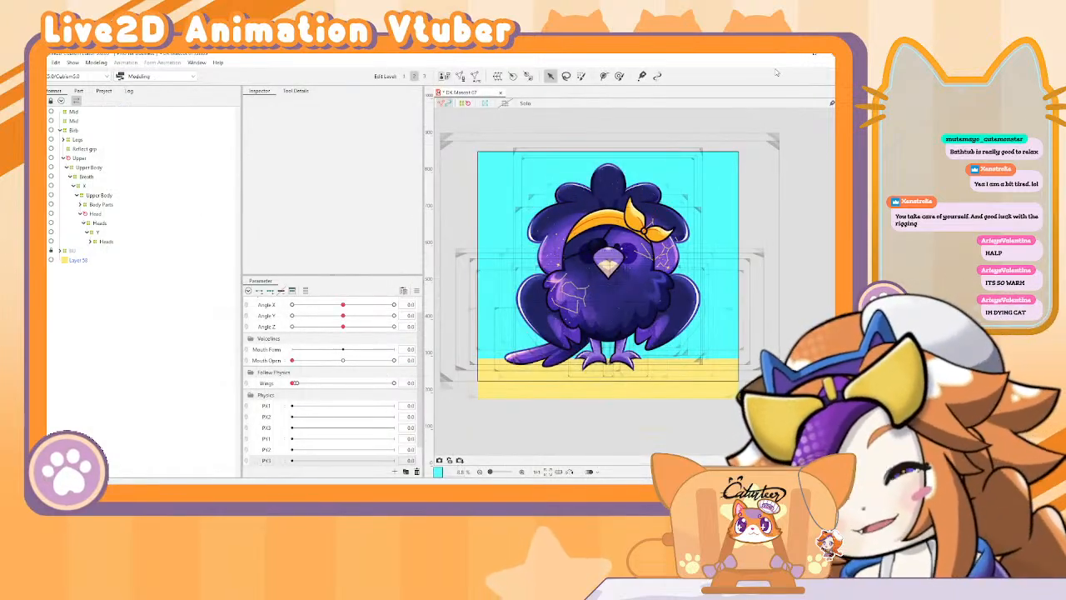
{"action": "key", "text": "ctrl+s"}
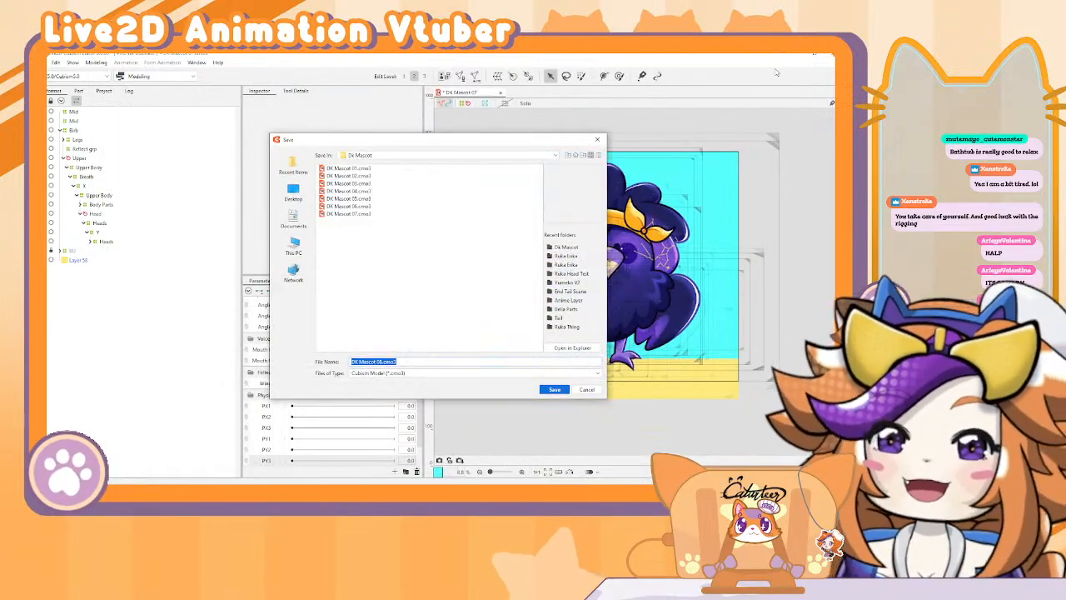
{"action": "key", "text": "Return"}
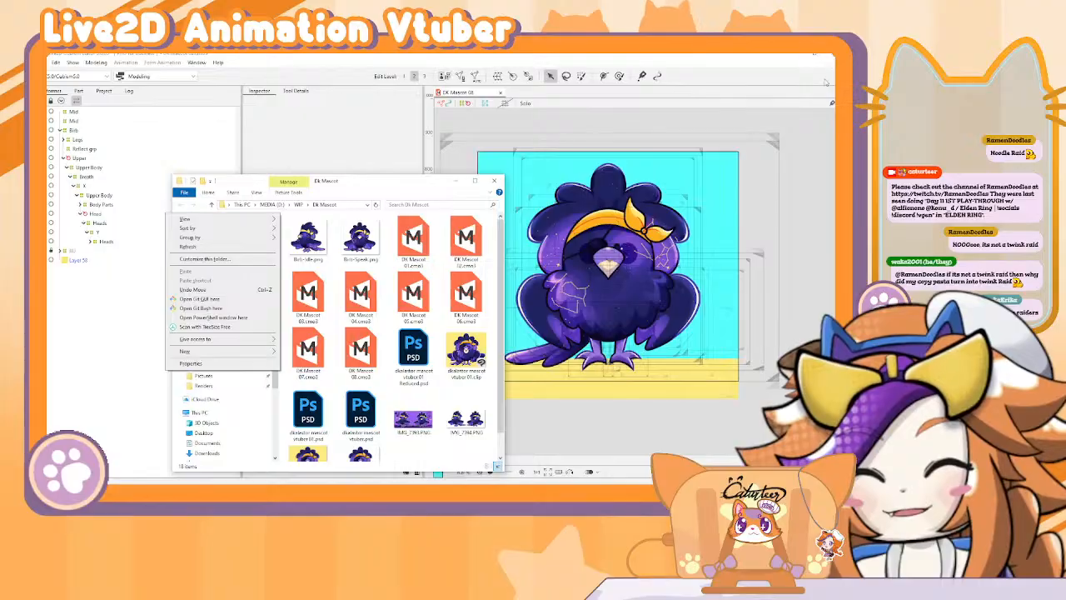
{"action": "left_click", "coordinate": [715, 62]}
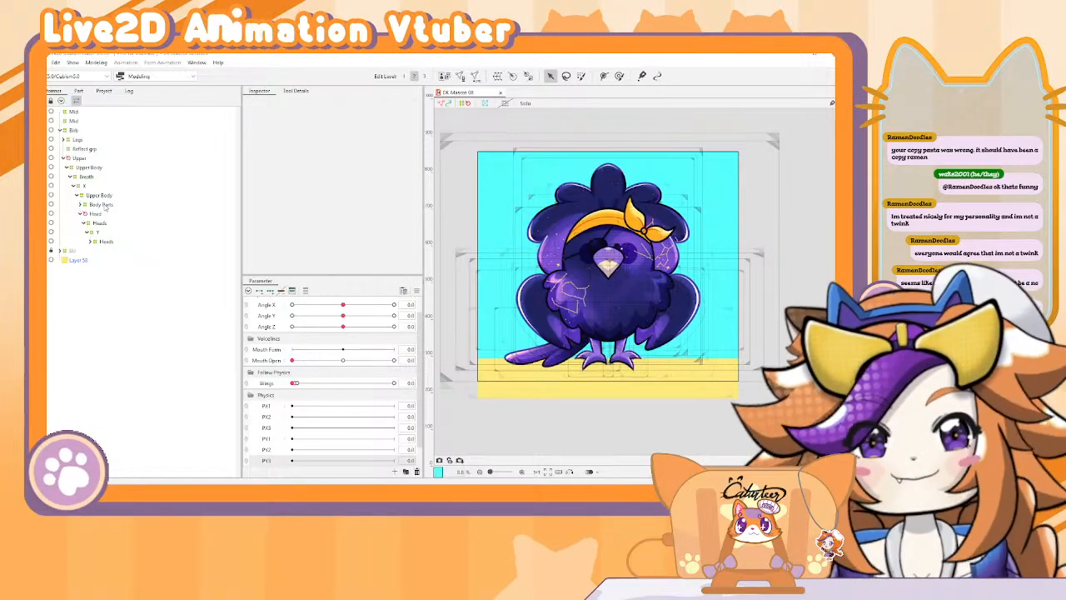
Step: Copy the bow's L and R warp deformers and paste several duplicate pairs of them
{"action": "left_click", "coordinate": [104, 206]}
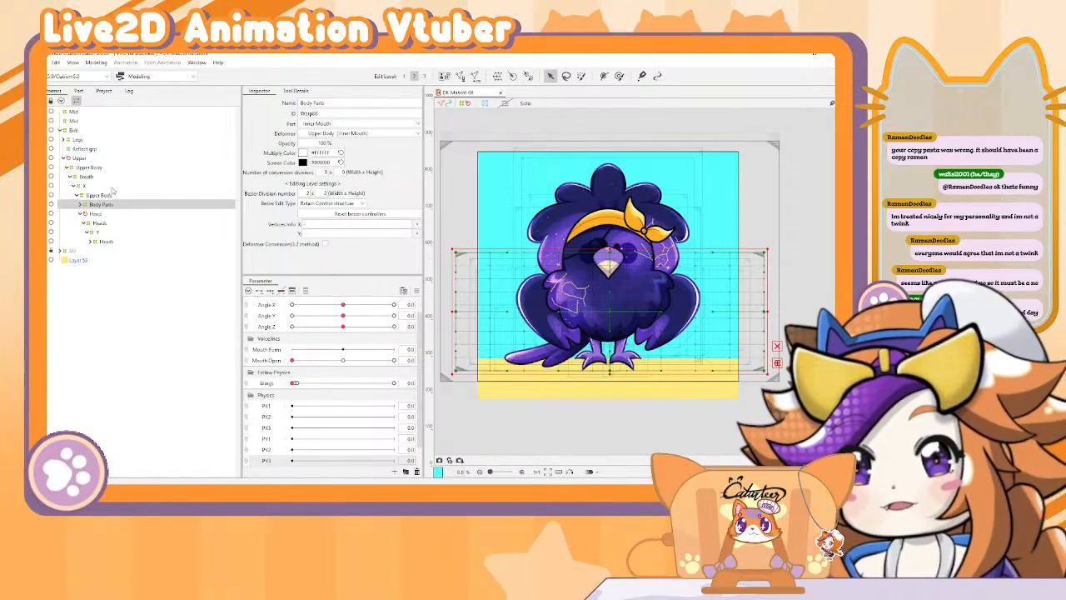
{"action": "scroll", "coordinate": [592, 226], "scroll_direction": "up", "scroll_amount": 2}
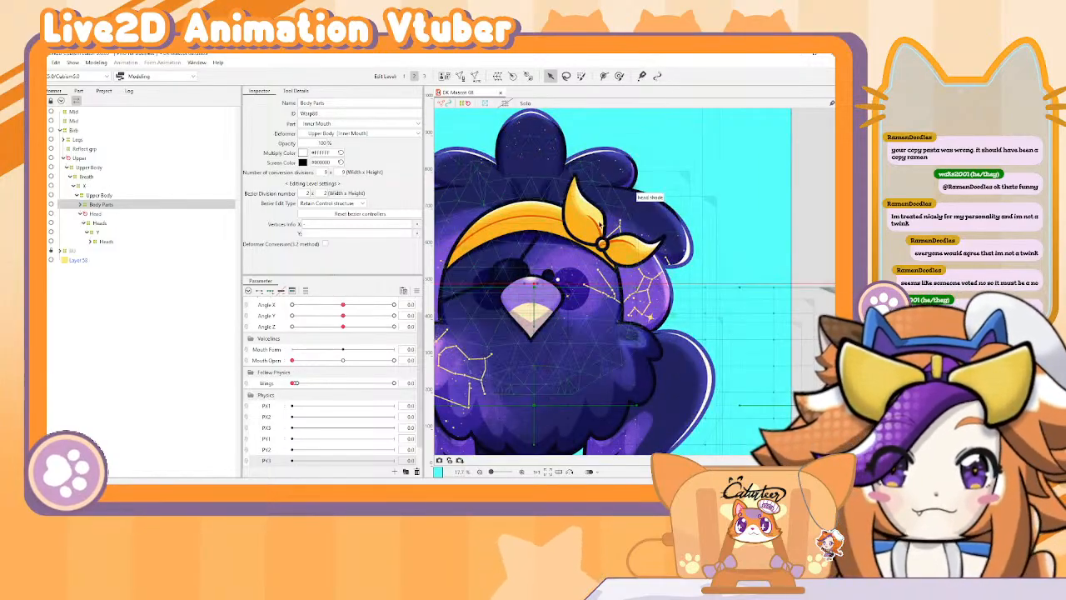
{"action": "left_click", "coordinate": [592, 226]}
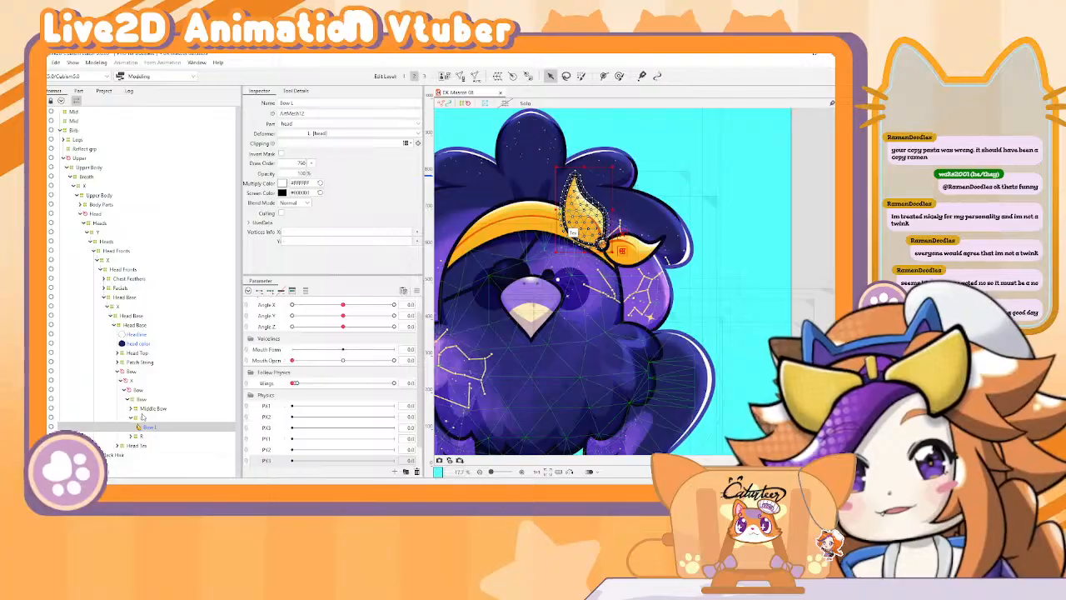
{"action": "left_click", "coordinate": [139, 425]}
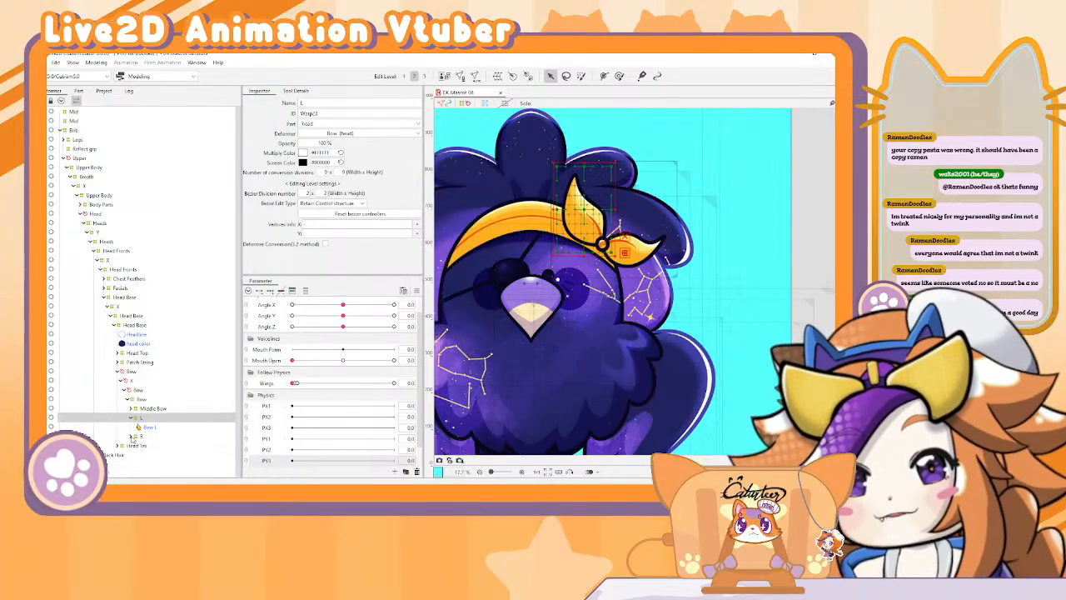
{"action": "left_click", "coordinate": [133, 437]}
{"action": "left_click", "coordinate": [144, 435]}
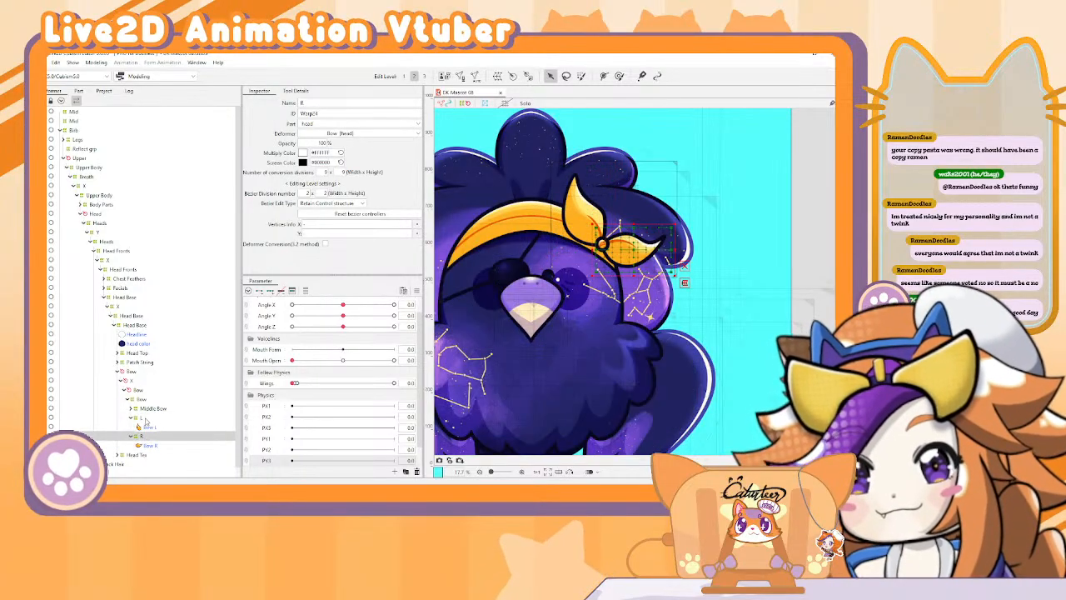
{"action": "left_click", "coordinate": [145, 419], "text": "ctrl"}
{"action": "key", "text": "ctrl+c"}
{"action": "key", "text": "ctrl+v"}
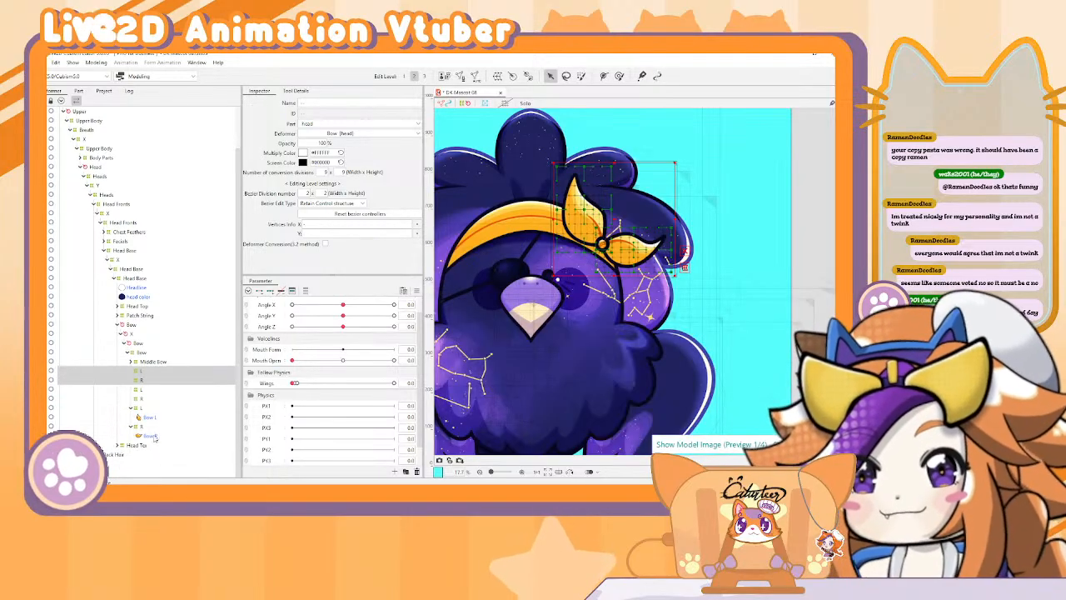
{"action": "key", "text": "ctrl+v"}
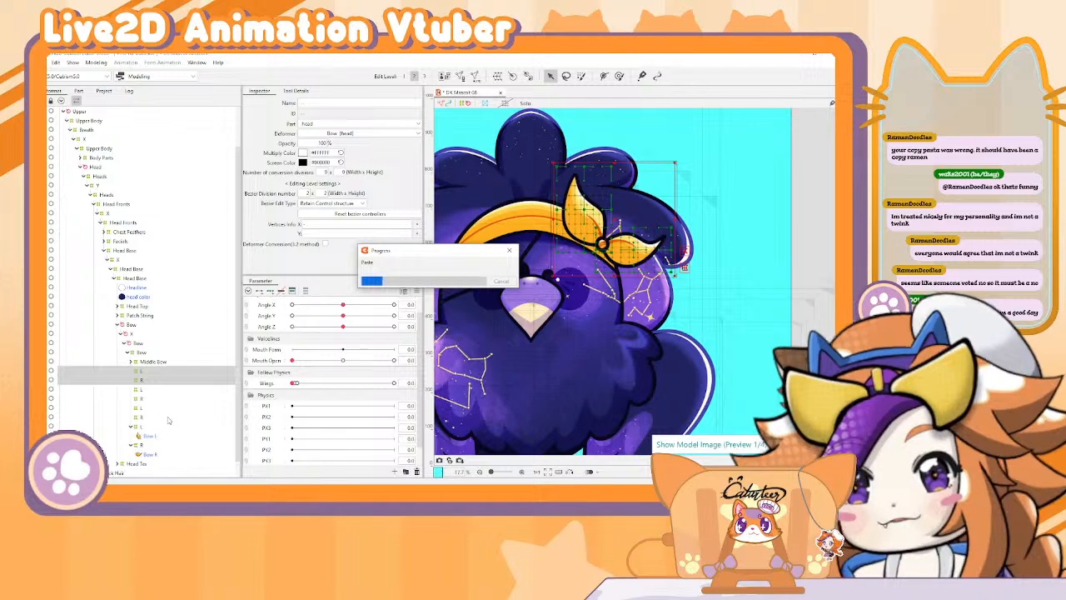
Step: Nest the duplicated L and R bow deformers inside one another per side, and rename the first nested pair PY
{"action": "mouse_move", "coordinate": [139, 409]}
{"action": "left_mouse_down"}
{"action": "mouse_move", "coordinate": [141, 353]}
{"action": "mouse_move", "coordinate": [135, 422]}
{"action": "left_mouse_up"}
{"action": "left_click", "coordinate": [144, 425]}
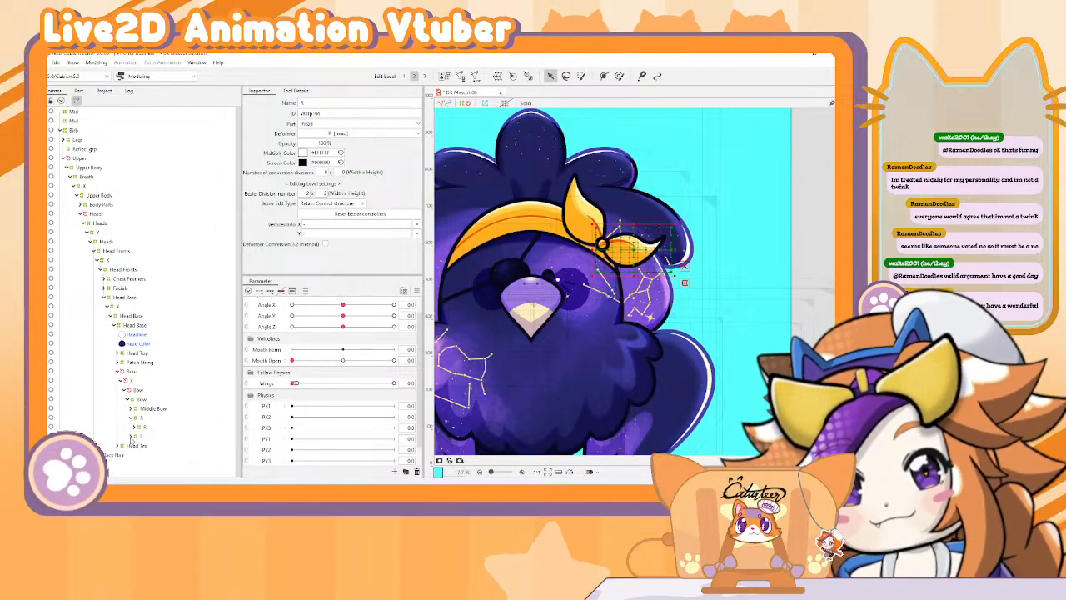
{"action": "left_click", "coordinate": [131, 437]}
{"action": "left_click", "coordinate": [143, 428]}
{"action": "left_click", "coordinate": [144, 447], "text": "ctrl"}
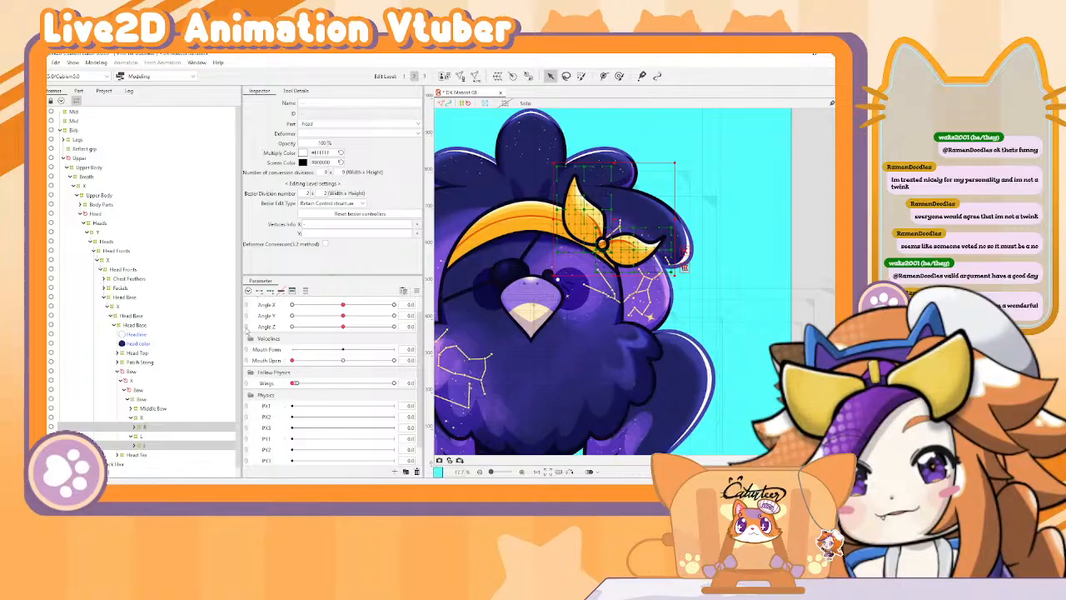
{"action": "left_click", "coordinate": [389, 105]}
{"action": "type", "text": "PY"}
{"action": "key", "text": "Return"}
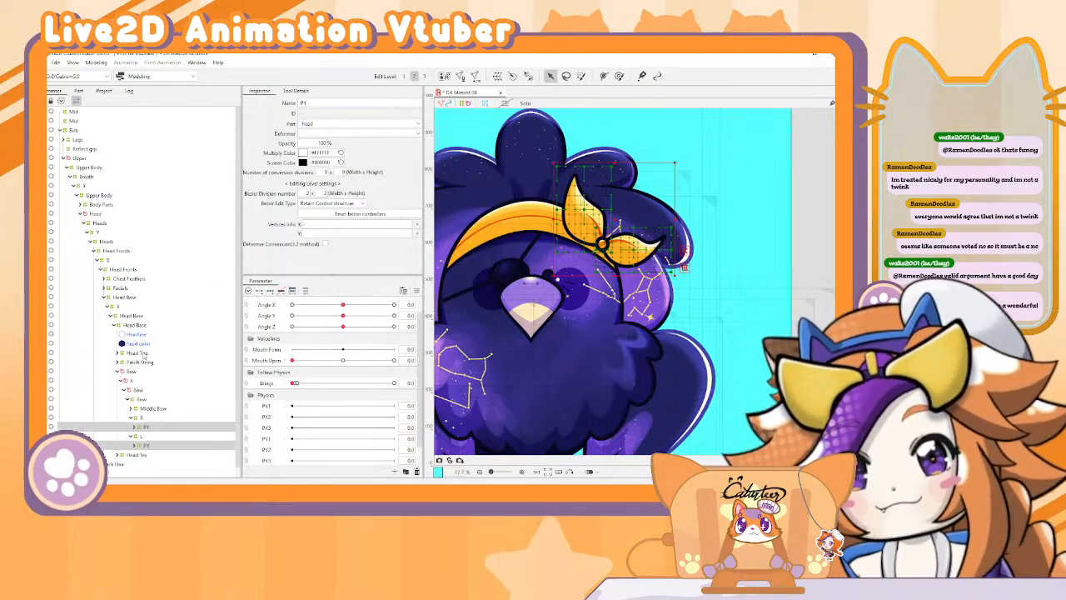
Step: Add three keyforms on PY1 to both PY deformers, and bend the bow tips downward at value 0 with the deform brush
{"action": "scroll", "coordinate": [207, 388], "scroll_direction": "down", "scroll_amount": 1}
{"action": "scroll", "coordinate": [266, 399], "scroll_direction": "down", "scroll_amount": 1}
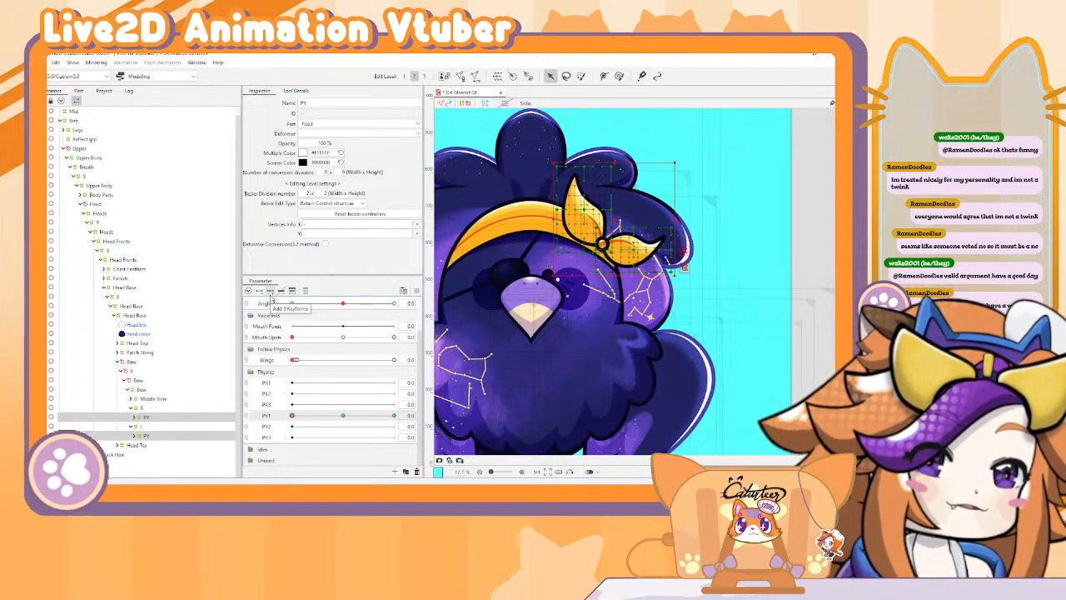
{"action": "left_click", "coordinate": [619, 76]}
{"action": "mouse_move", "coordinate": [716, 237]}
{"action": "left_mouse_down"}
{"action": "mouse_move", "coordinate": [718, 267]}
{"action": "mouse_move", "coordinate": [694, 244]}
{"action": "mouse_move", "coordinate": [698, 259]}
{"action": "mouse_move", "coordinate": [716, 249]}
{"action": "mouse_move", "coordinate": [663, 248]}
{"action": "mouse_move", "coordinate": [676, 268]}
{"action": "mouse_move", "coordinate": [678, 256]}
{"action": "mouse_move", "coordinate": [708, 263]}
{"action": "left_mouse_up"}
{"action": "mouse_move", "coordinate": [563, 157]}
{"action": "left_mouse_down"}
{"action": "mouse_move", "coordinate": [533, 153]}
{"action": "mouse_move", "coordinate": [544, 195]}
{"action": "left_mouse_up"}
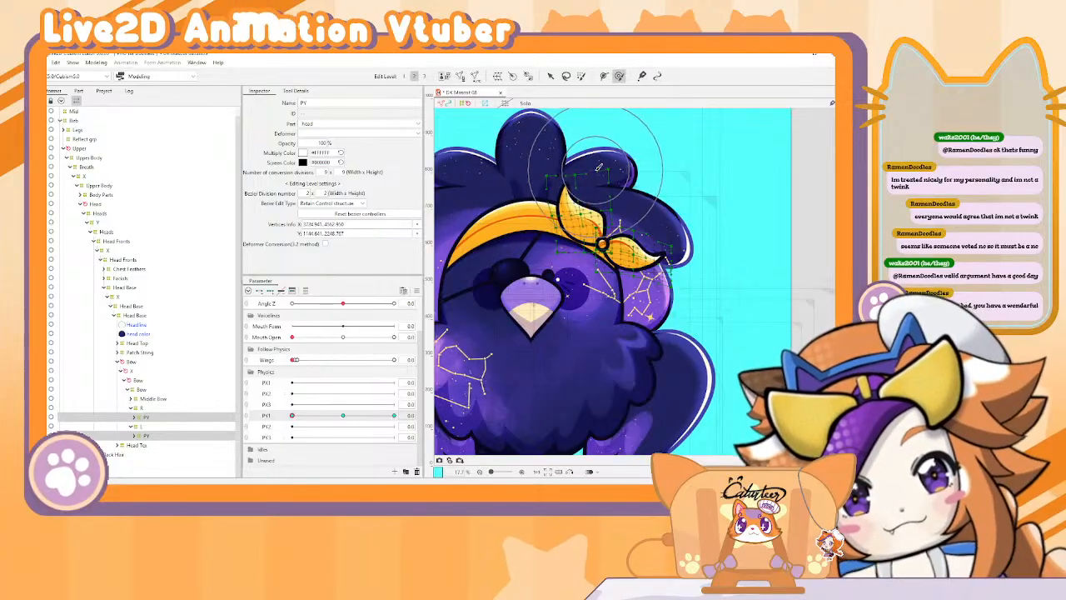
{"action": "left_click_drag", "start_coordinate": [595, 169], "coordinate": [590, 172]}
{"action": "left_click_drag", "start_coordinate": [530, 143], "coordinate": [523, 150]}
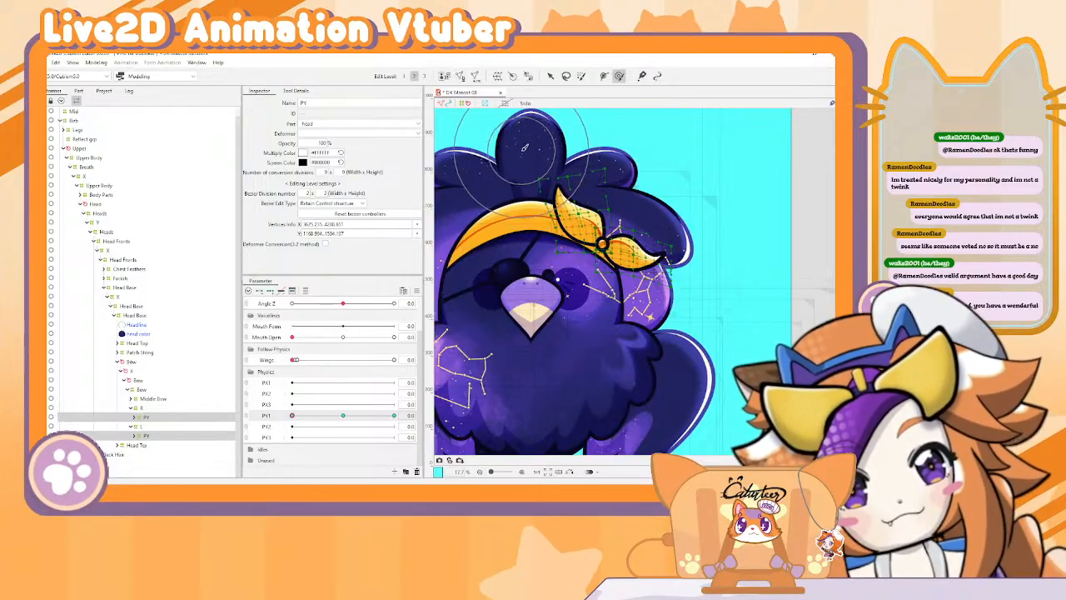
Step: Bend the bow tips upward at PY1's maximum of 20, and refine their downward bend at 0
{"action": "left_click_drag", "start_coordinate": [293, 415], "coordinate": [372, 418]}
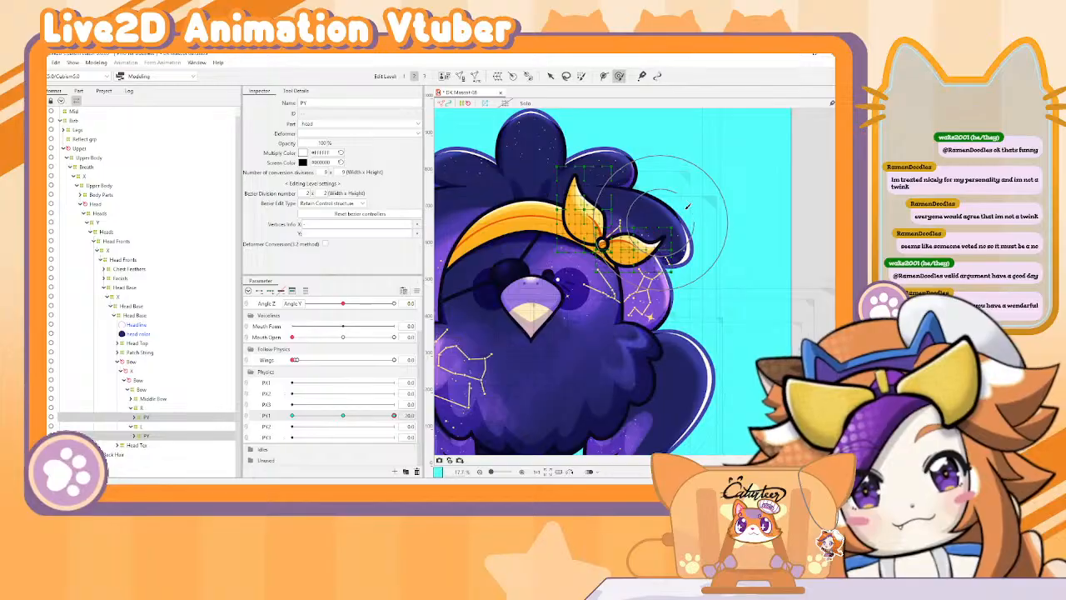
{"action": "left_click_drag", "start_coordinate": [667, 286], "coordinate": [665, 271]}
{"action": "left_click_drag", "start_coordinate": [701, 220], "coordinate": [699, 213]}
{"action": "left_click_drag", "start_coordinate": [554, 162], "coordinate": [572, 156]}
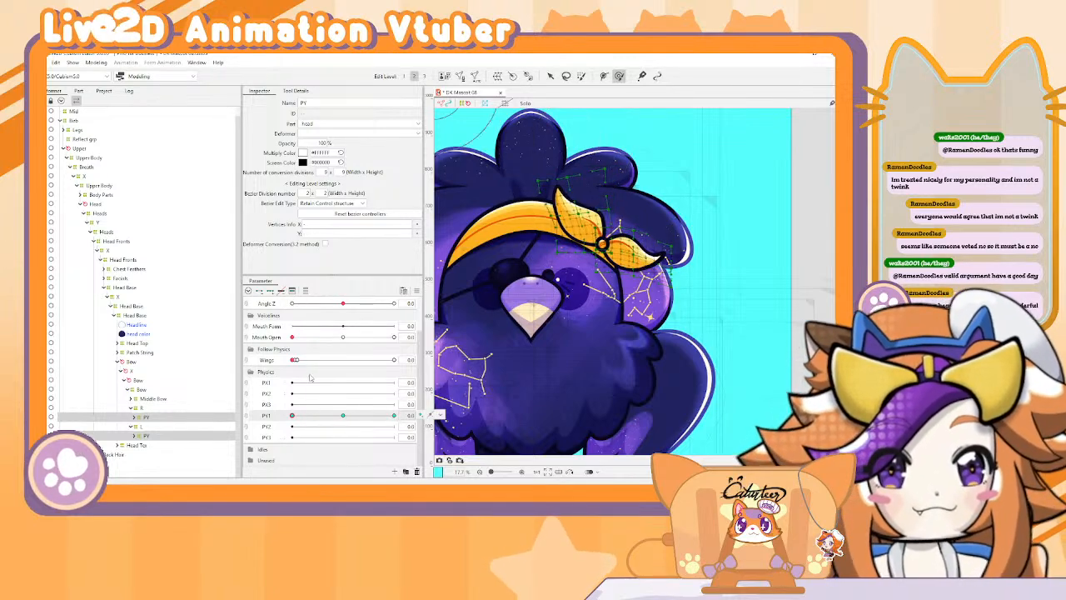
{"action": "left_click_drag", "start_coordinate": [664, 260], "coordinate": [666, 273]}
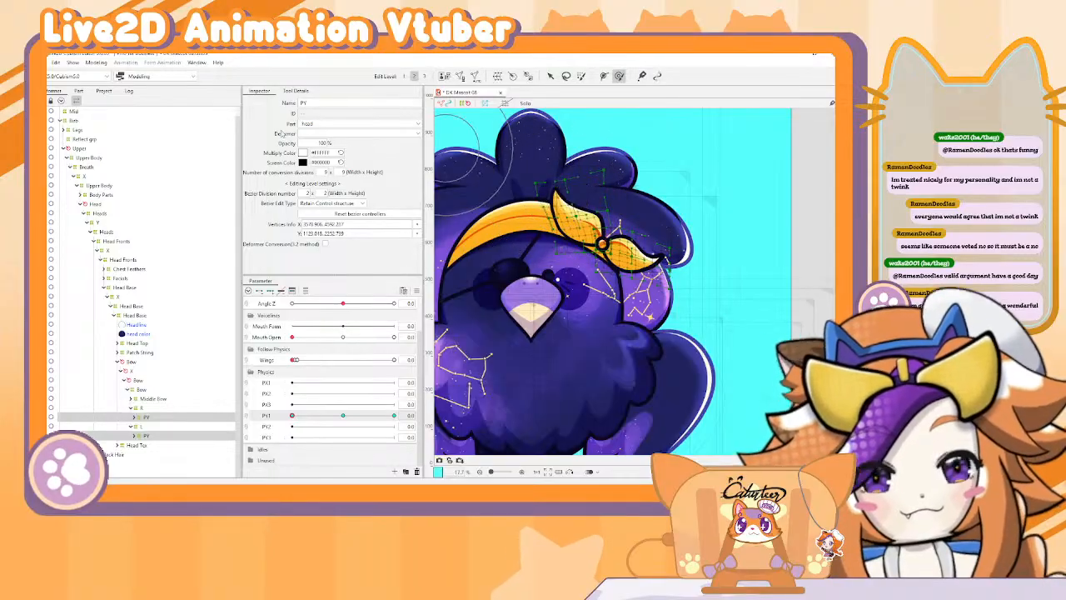
Step: Check the bow in the physics settings, and move the PY deformers' keyforms from PY1 to PY2
{"action": "left_click", "coordinate": [98, 63]}
{"action": "left_click", "coordinate": [138, 240]}
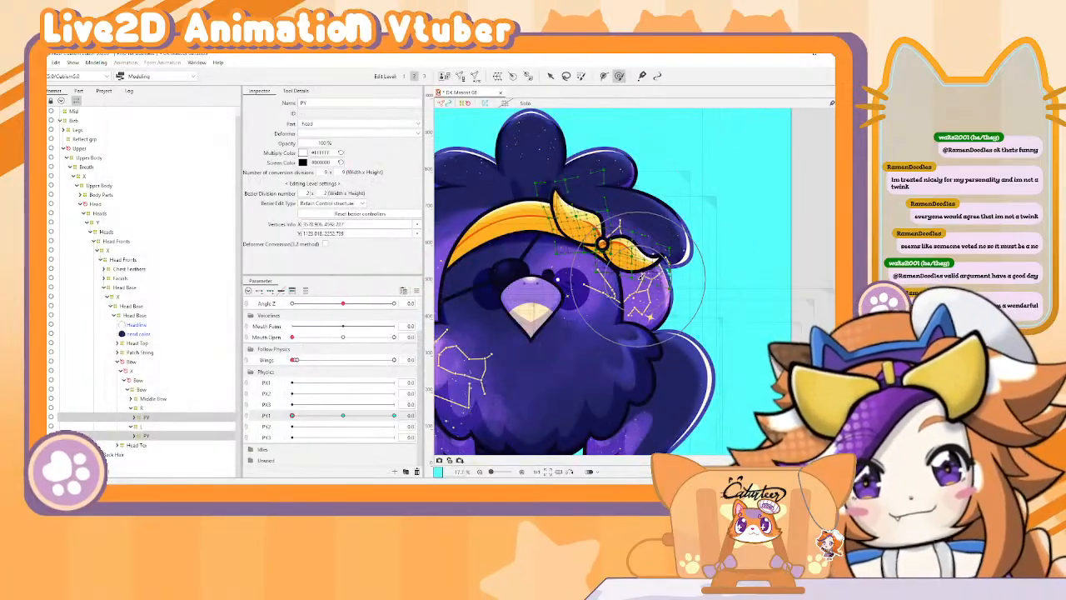
{"action": "right_click", "coordinate": [437, 413]}
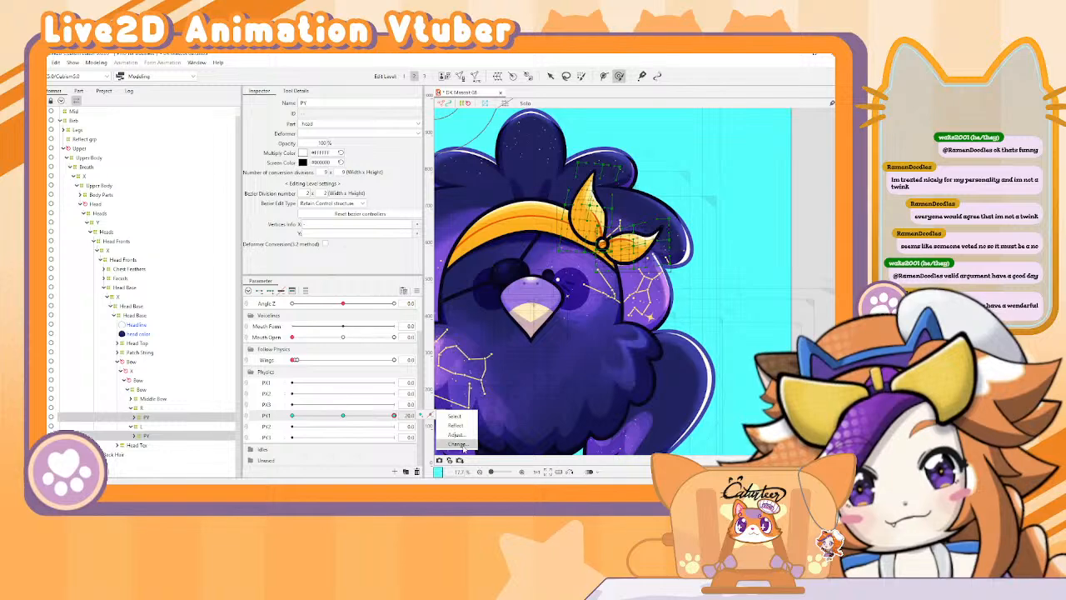
{"action": "left_click", "coordinate": [458, 444]}
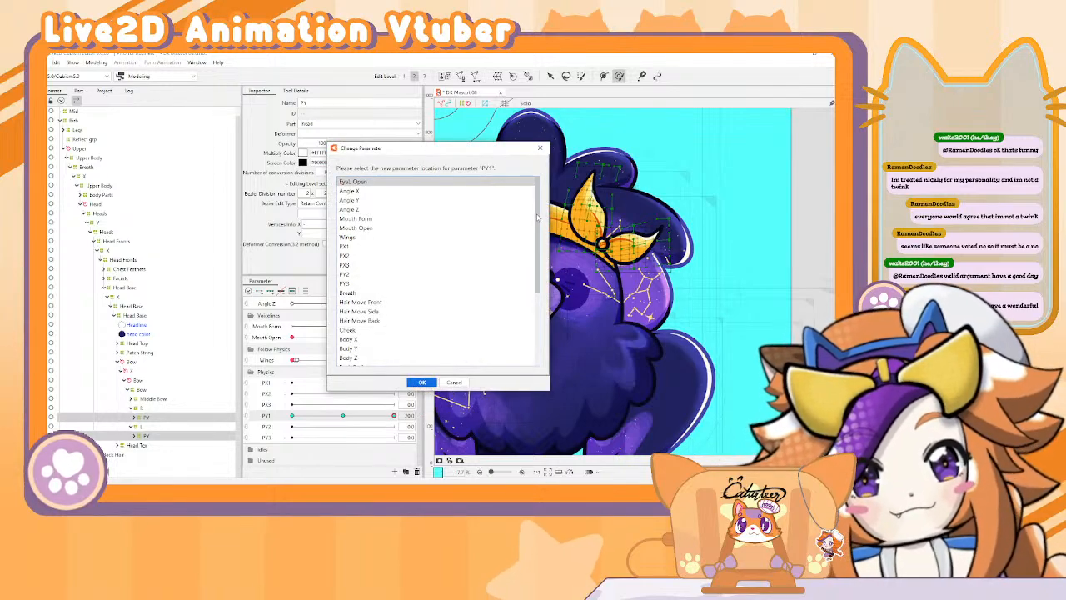
{"action": "left_click", "coordinate": [356, 275]}
{"action": "left_click", "coordinate": [421, 381]}
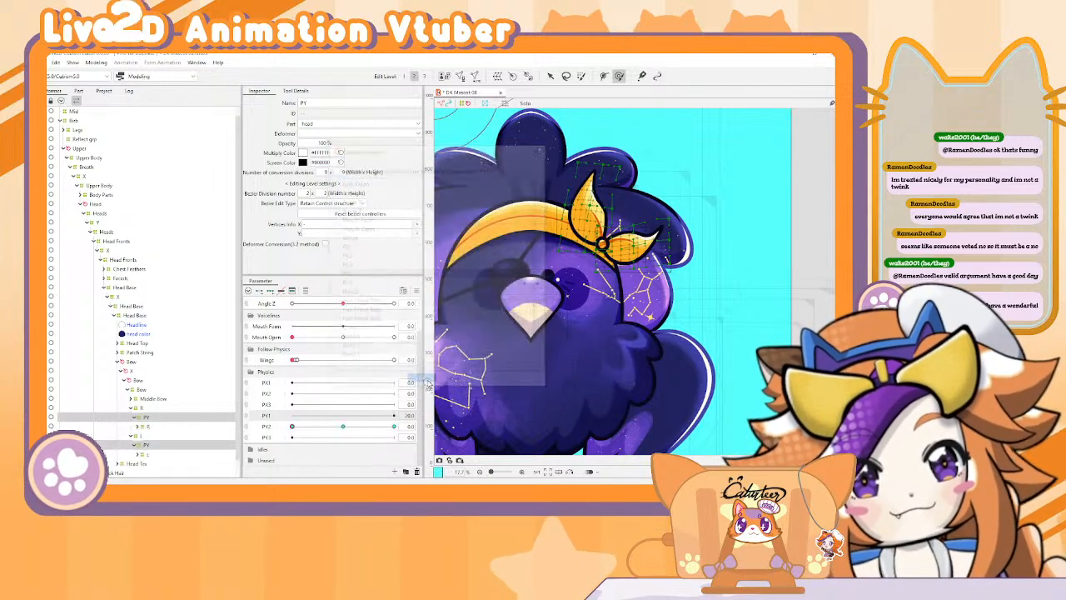
Step: Test the bow's swing on PY2 in the physics settings, and close them
{"action": "left_click", "coordinate": [96, 63]}
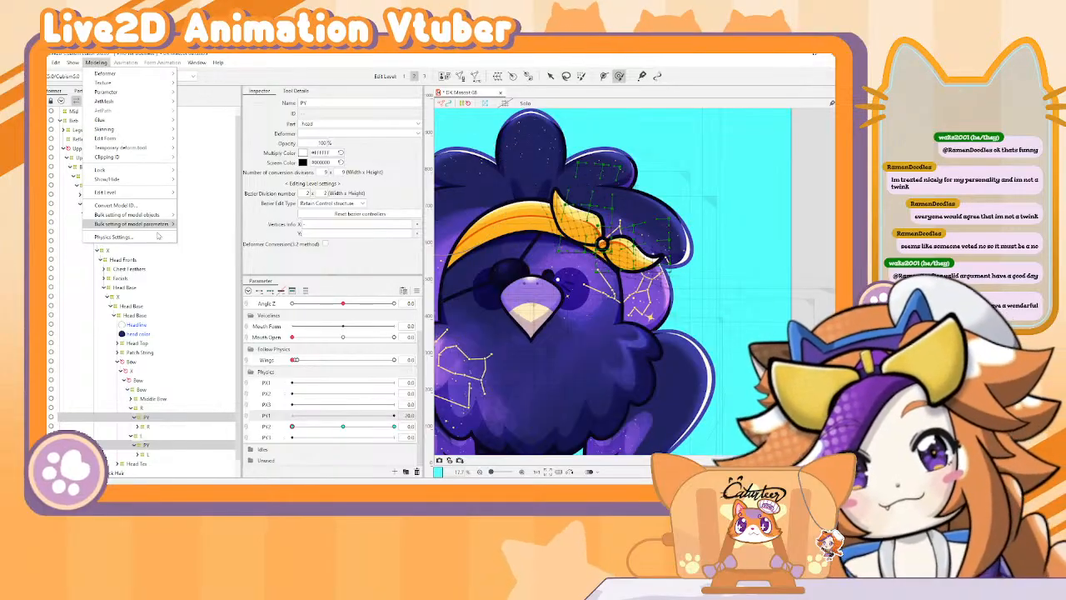
{"action": "left_click", "coordinate": [112, 237]}
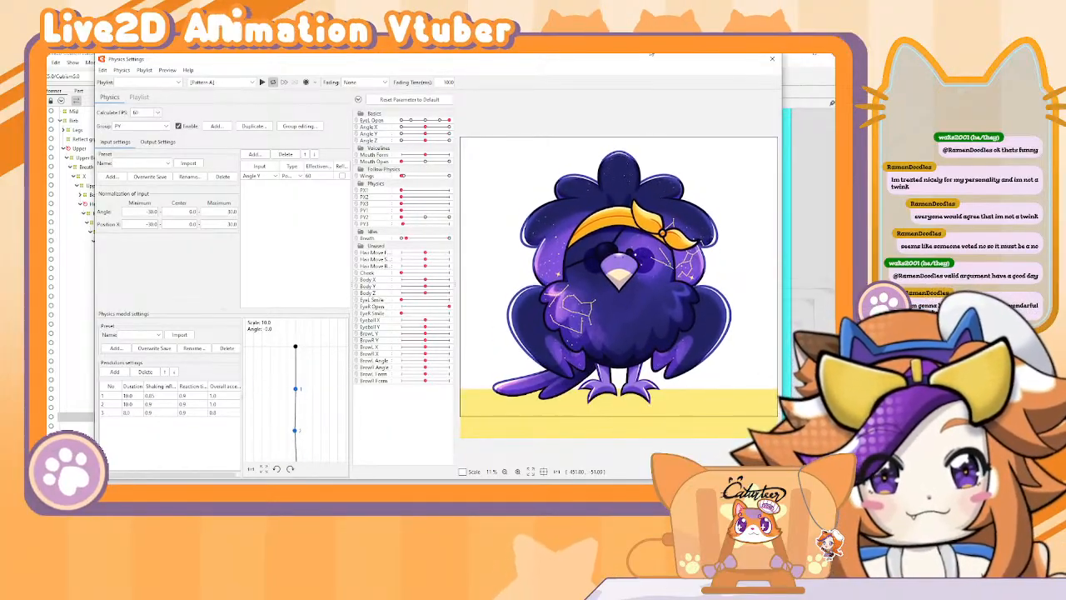
{"action": "left_click", "coordinate": [774, 59]}
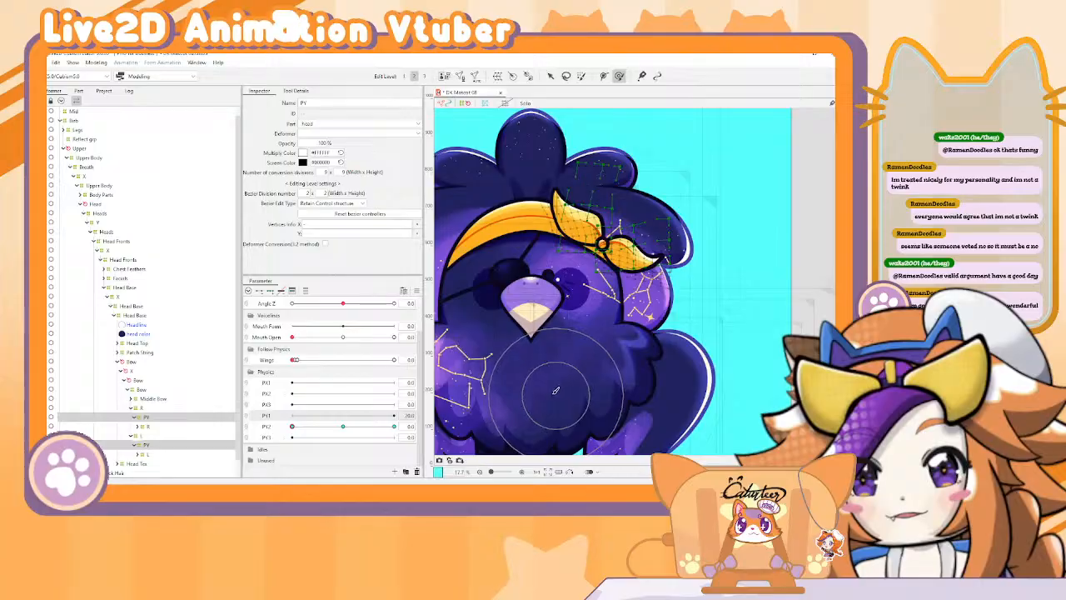
{"action": "left_click", "coordinate": [392, 426]}
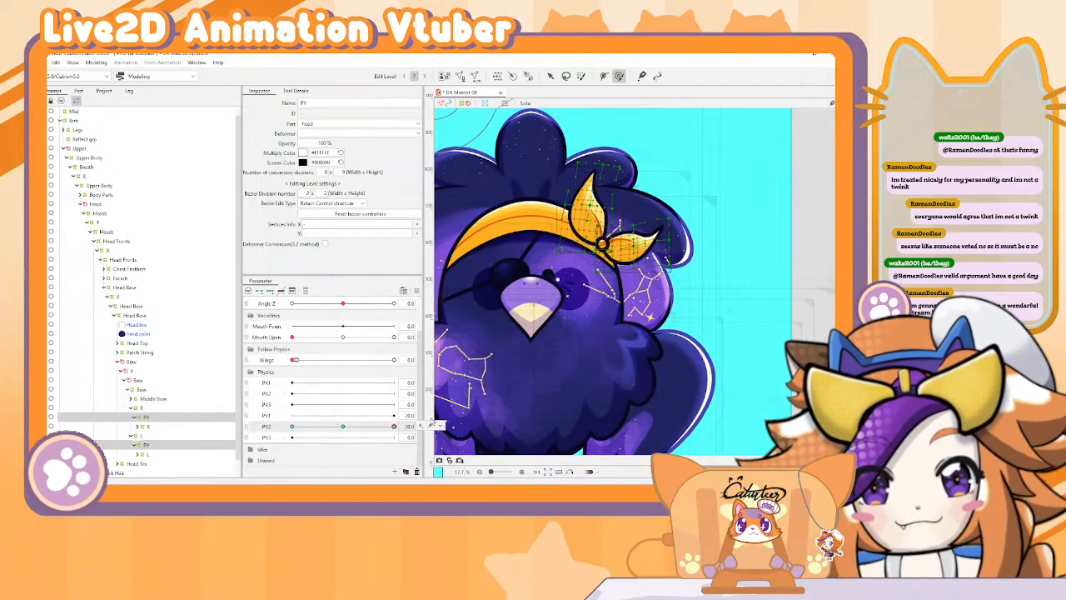
{"action": "left_click", "coordinate": [292, 426]}
{"action": "right_click", "coordinate": [431, 425]}
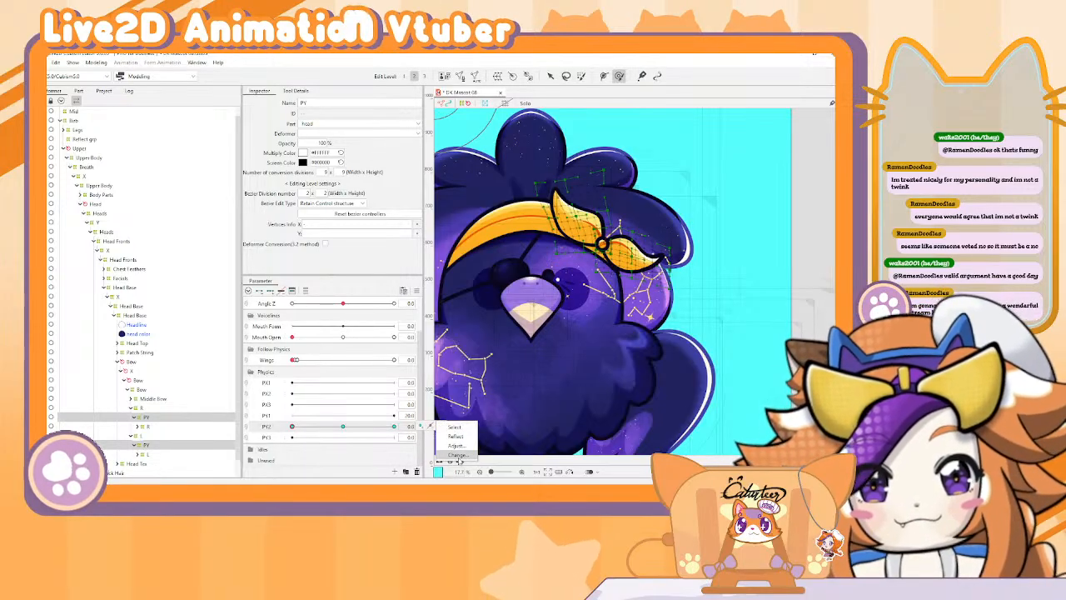
{"action": "left_click", "coordinate": [457, 455]}
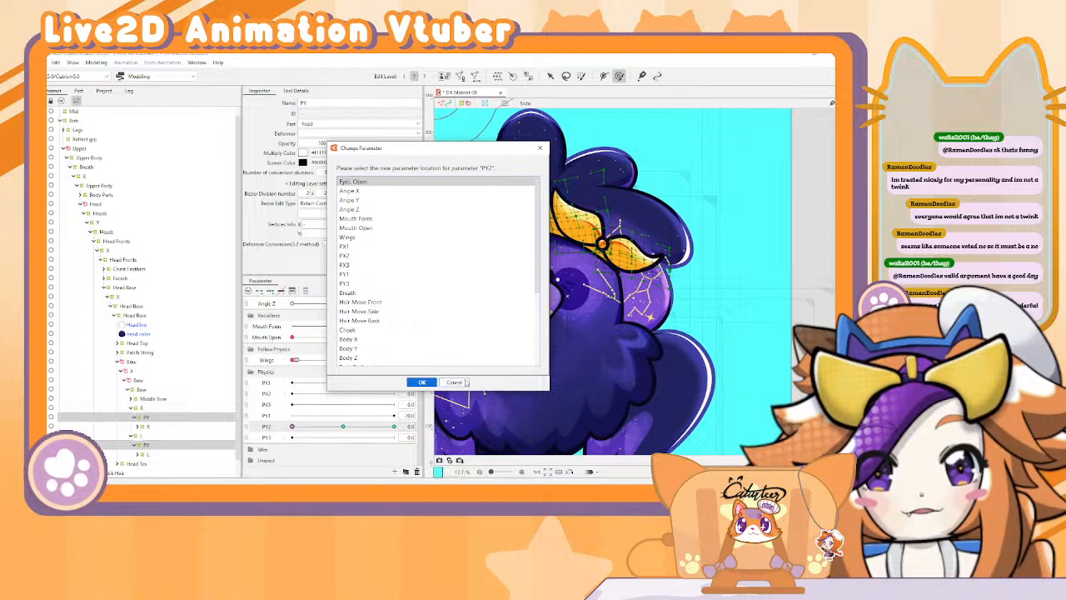
{"action": "left_click", "coordinate": [463, 382]}
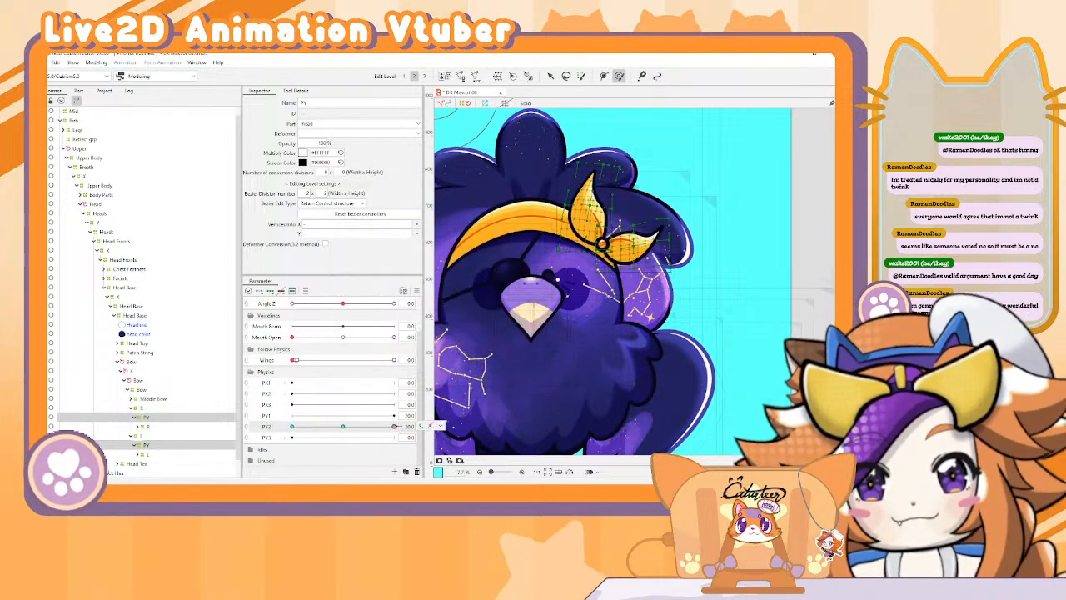
Step: Adjust the PY deformers' three keyform values on PY2 to -30, 0 and 30
{"action": "right_click", "coordinate": [440, 425]}
{"action": "left_click", "coordinate": [456, 445]}
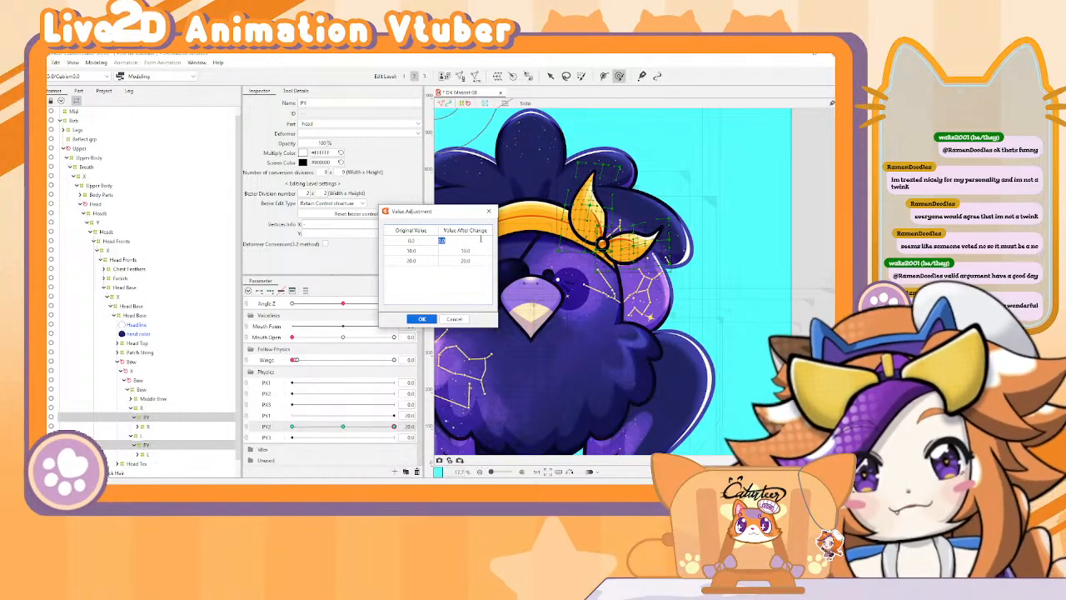
{"action": "type", "text": "-1"}
{"action": "type", "text": "0"}
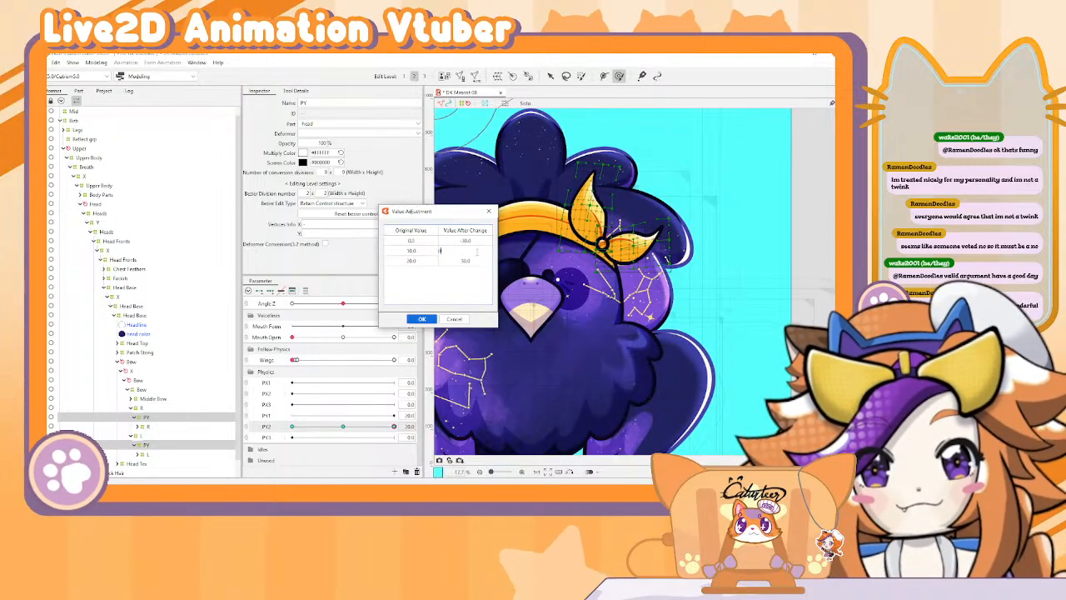
{"action": "left_click", "coordinate": [427, 322]}
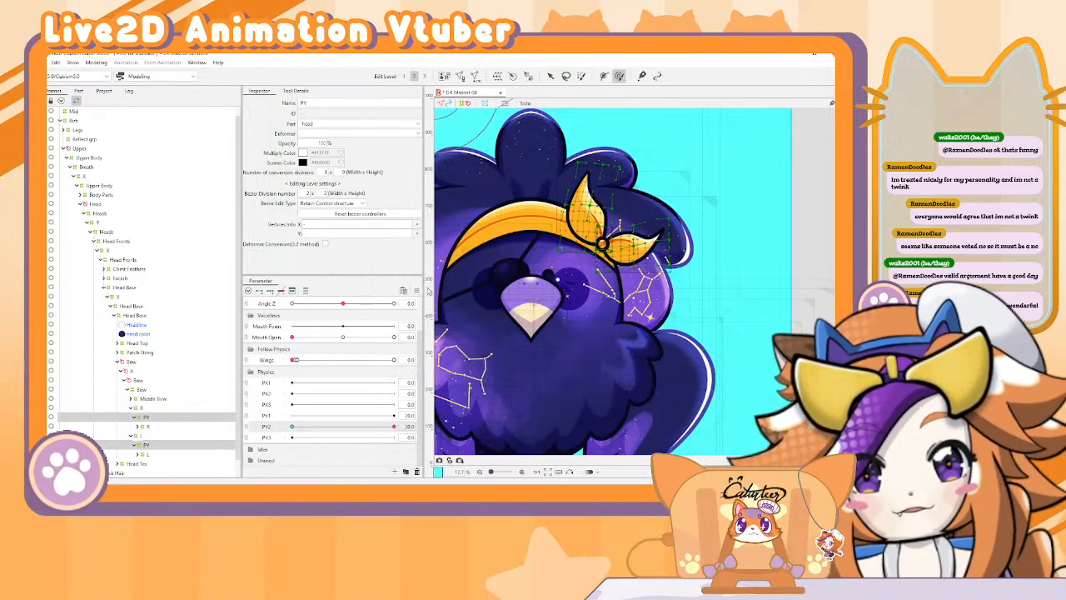
Step: Set the minimum value of parameters PX1 to PX3 and PY1 to PY3 to -30 in the parameter settings
{"action": "left_click", "coordinate": [416, 290]}
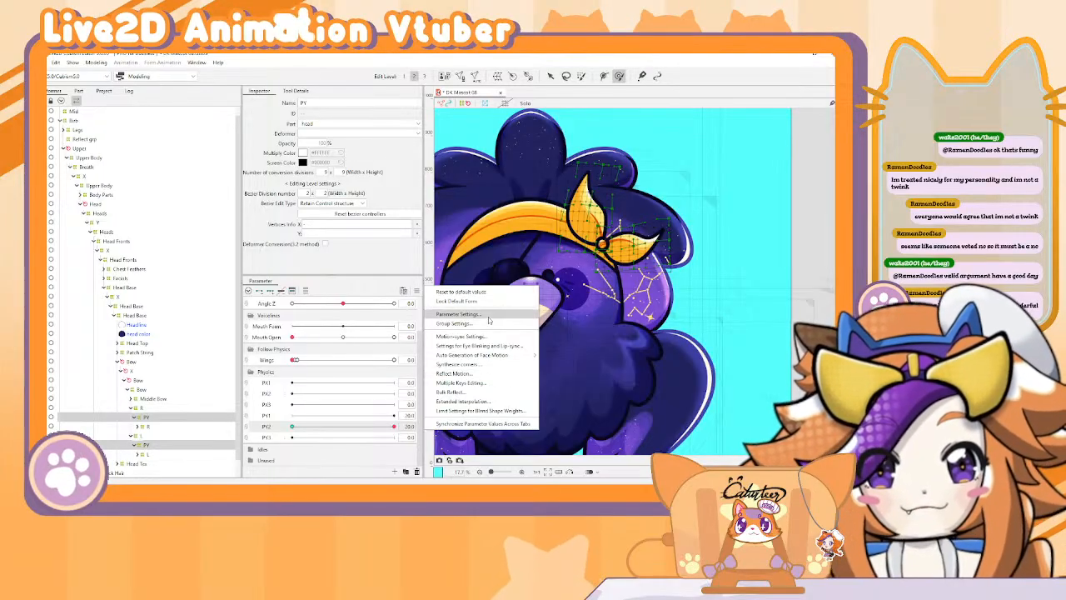
{"action": "left_click", "coordinate": [492, 314]}
{"action": "scroll", "coordinate": [414, 379], "scroll_direction": "down", "scroll_amount": 2}
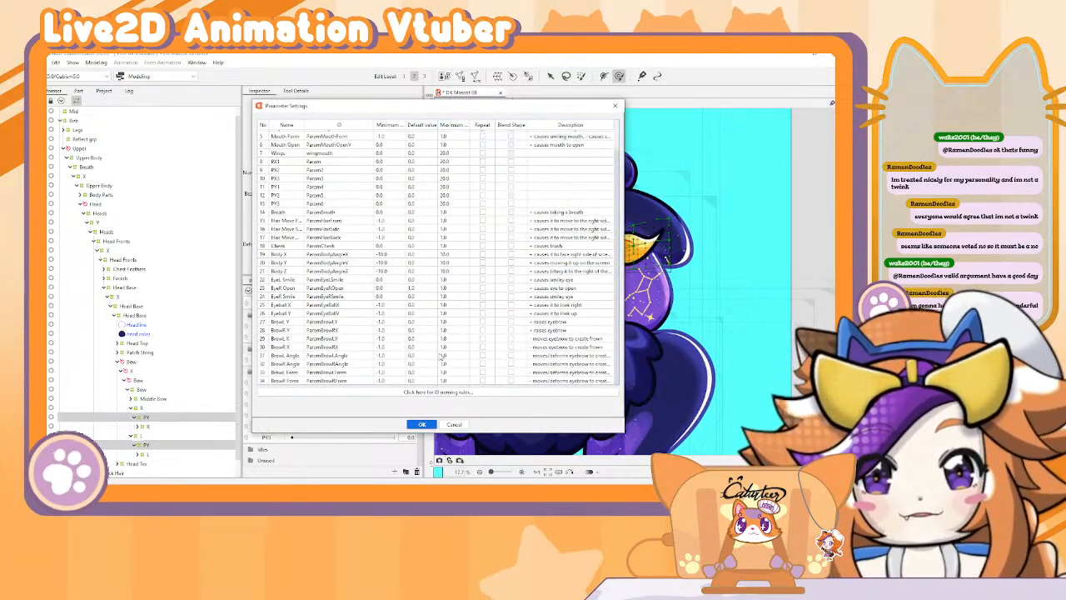
{"action": "scroll", "coordinate": [442, 355], "scroll_direction": "up", "scroll_amount": 2}
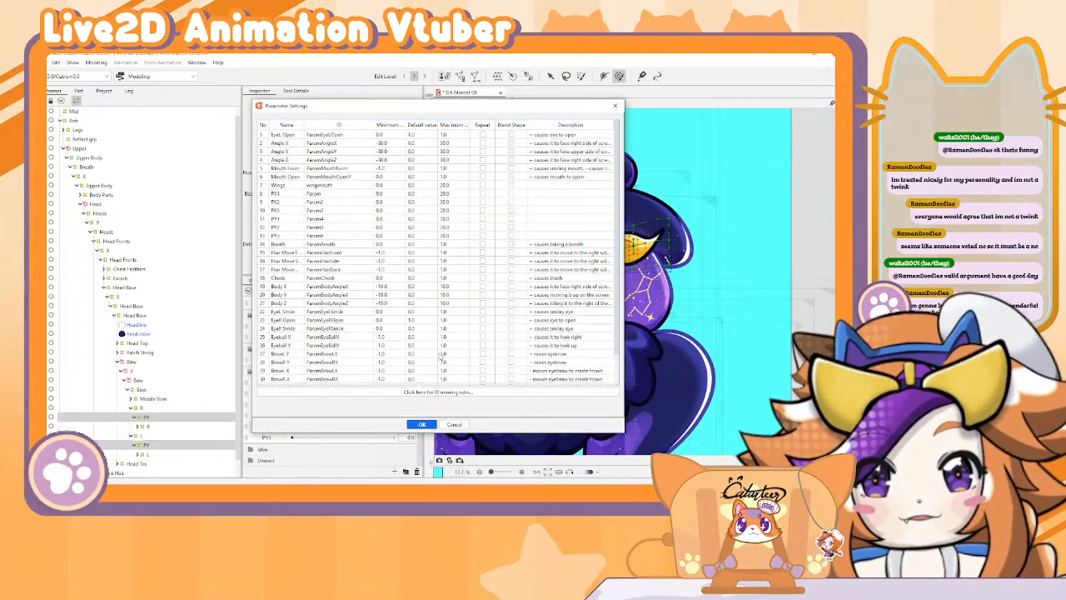
{"action": "type", "text": "-30"}
{"action": "key", "text": "Return"}
{"action": "double_click", "coordinate": [381, 201]}
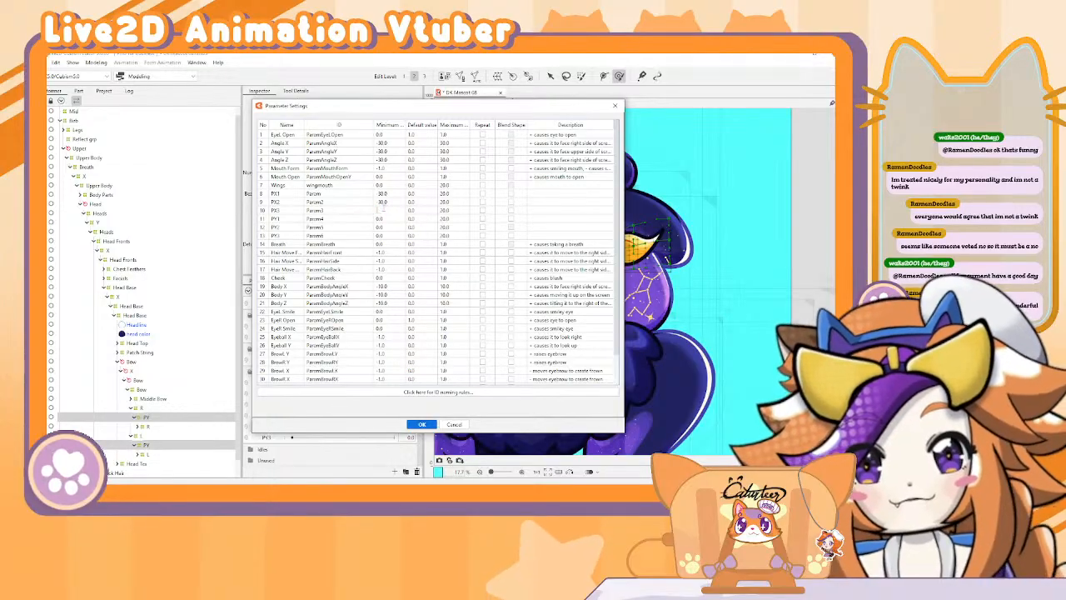
{"action": "double_click", "coordinate": [384, 218]}
{"action": "type", "text": "-30"}
{"action": "key", "text": "Return"}
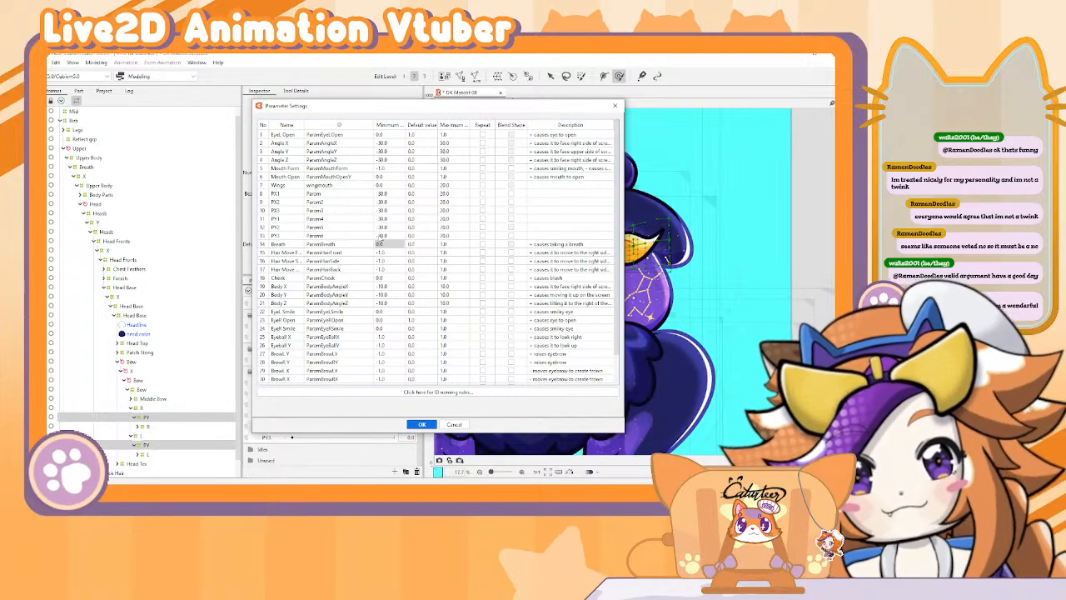
Step: Set the maximum value of parameters PX1 to PX3 and PY1 to PY3 to 30, and apply the parameter settings
{"action": "left_click", "coordinate": [448, 185]}
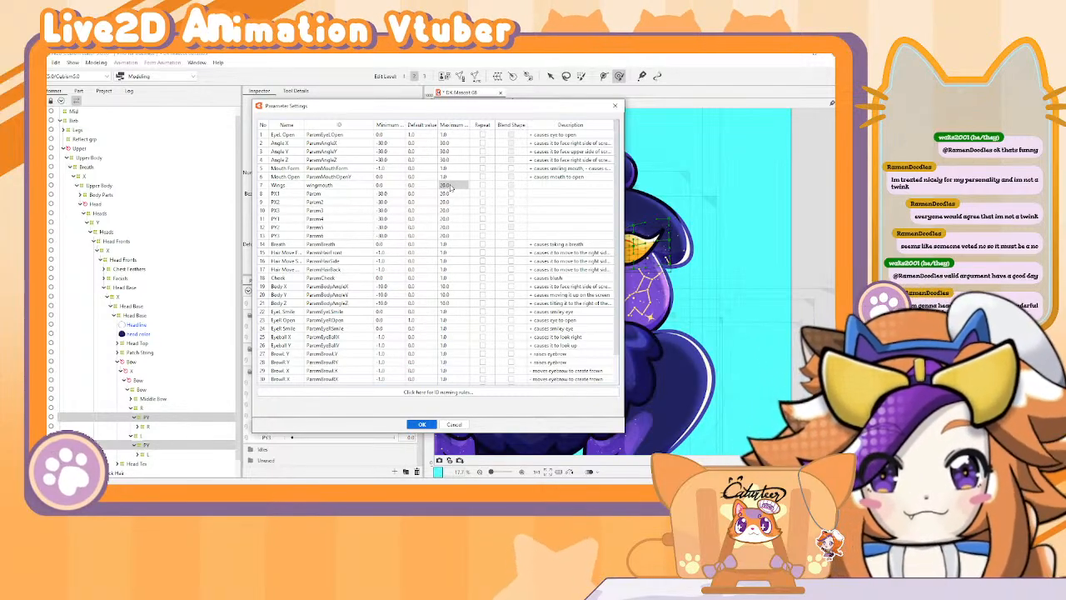
{"action": "left_click", "coordinate": [448, 193]}
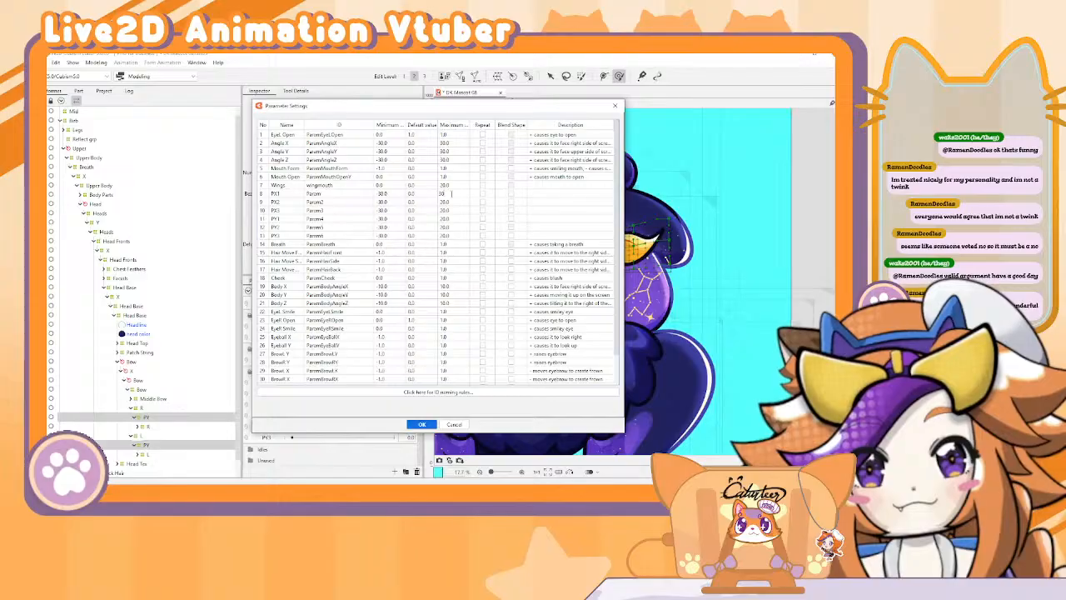
{"action": "left_click", "coordinate": [459, 210]}
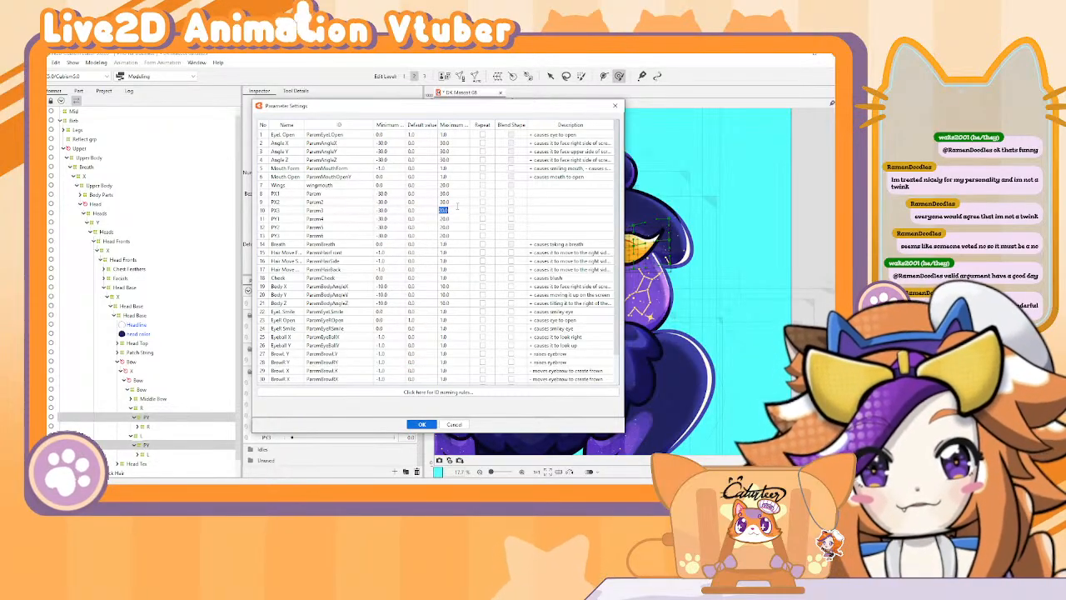
{"action": "key", "text": "Return"}
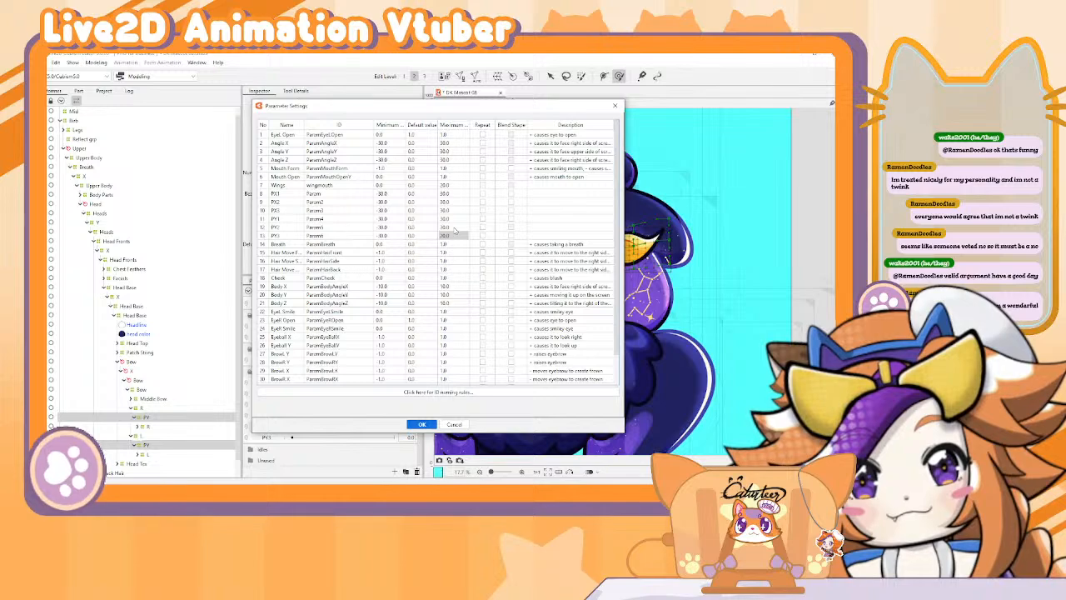
{"action": "key", "text": "Return"}
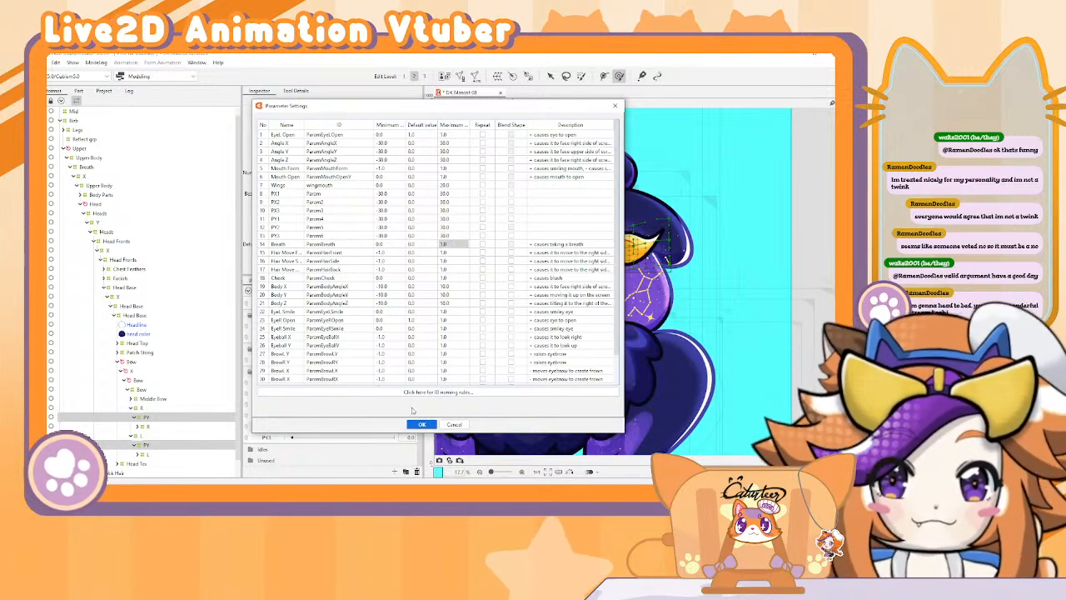
{"action": "left_click", "coordinate": [421, 424]}
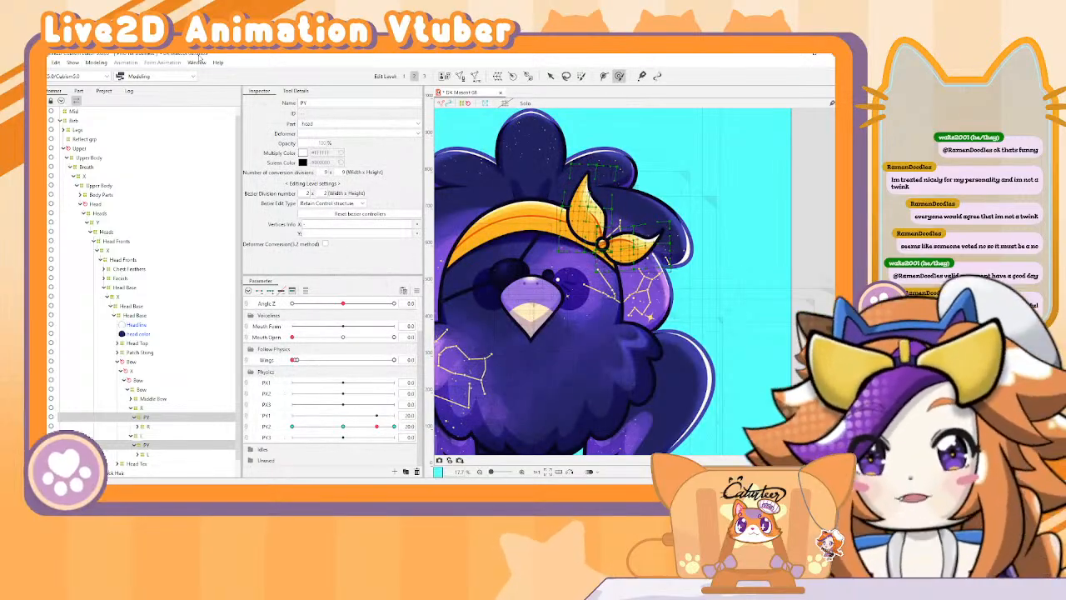
Step: Try the Body X Input preset for the PY group's input in the physics settings, and close them
{"action": "left_click", "coordinate": [96, 62]}
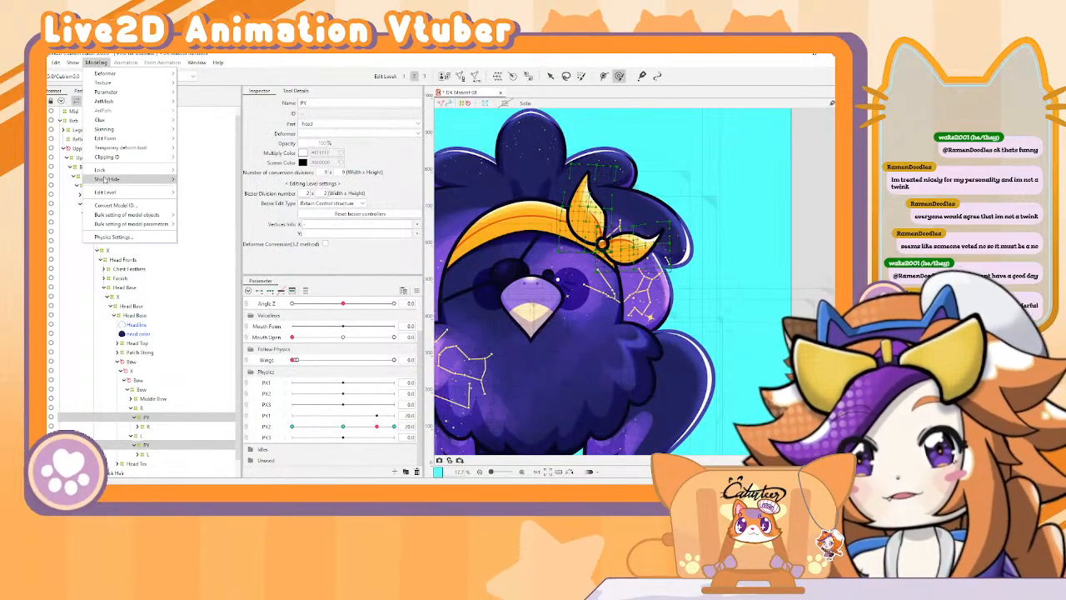
{"action": "left_click", "coordinate": [157, 238]}
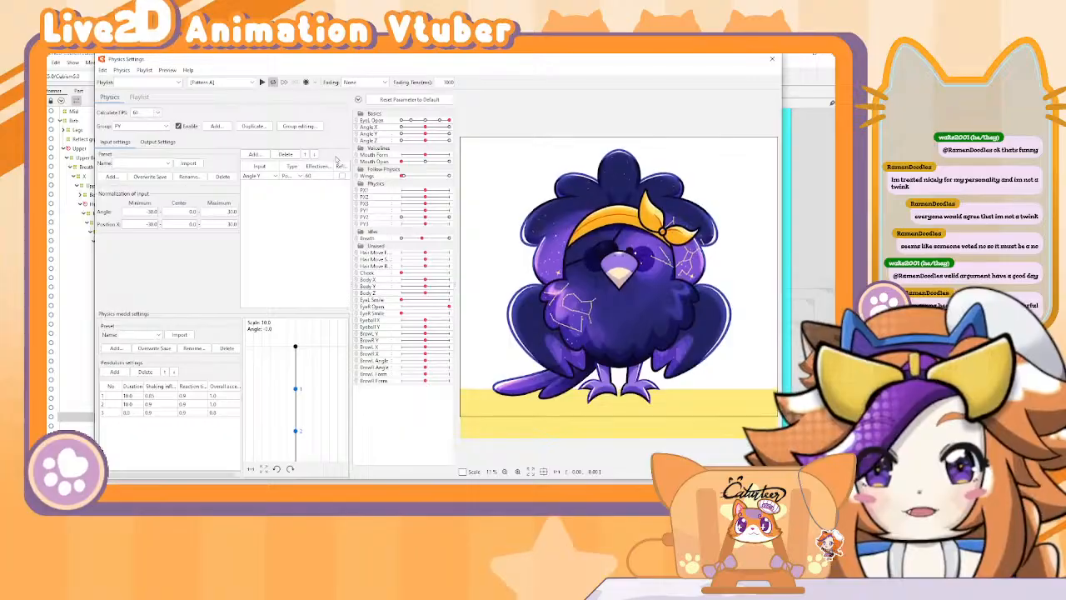
{"action": "left_click", "coordinate": [166, 165]}
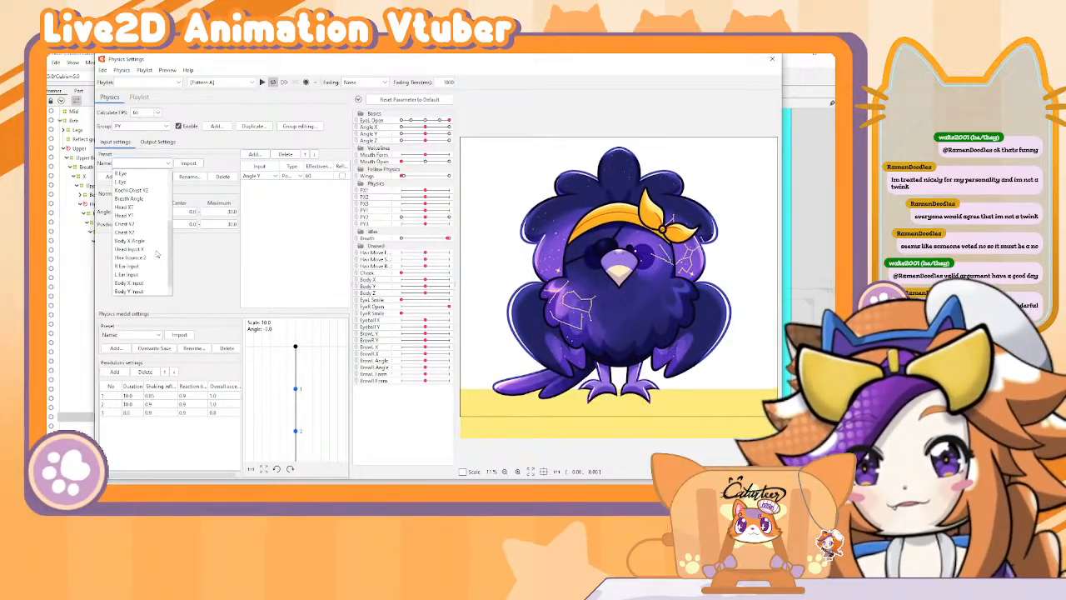
{"action": "left_click", "coordinate": [147, 265]}
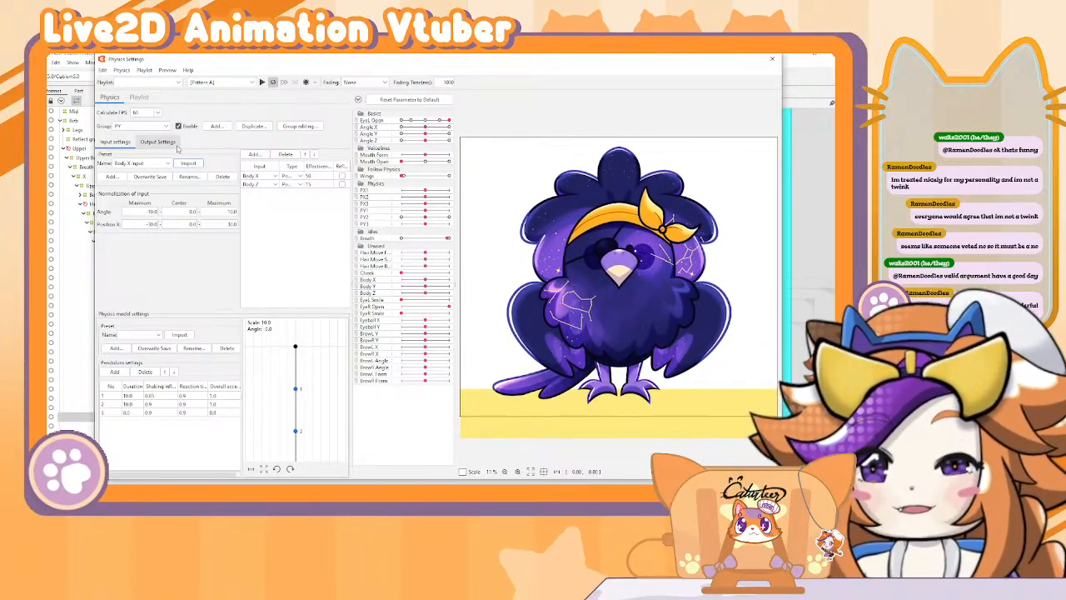
{"action": "left_click", "coordinate": [160, 144]}
{"action": "double_click", "coordinate": [151, 212]}
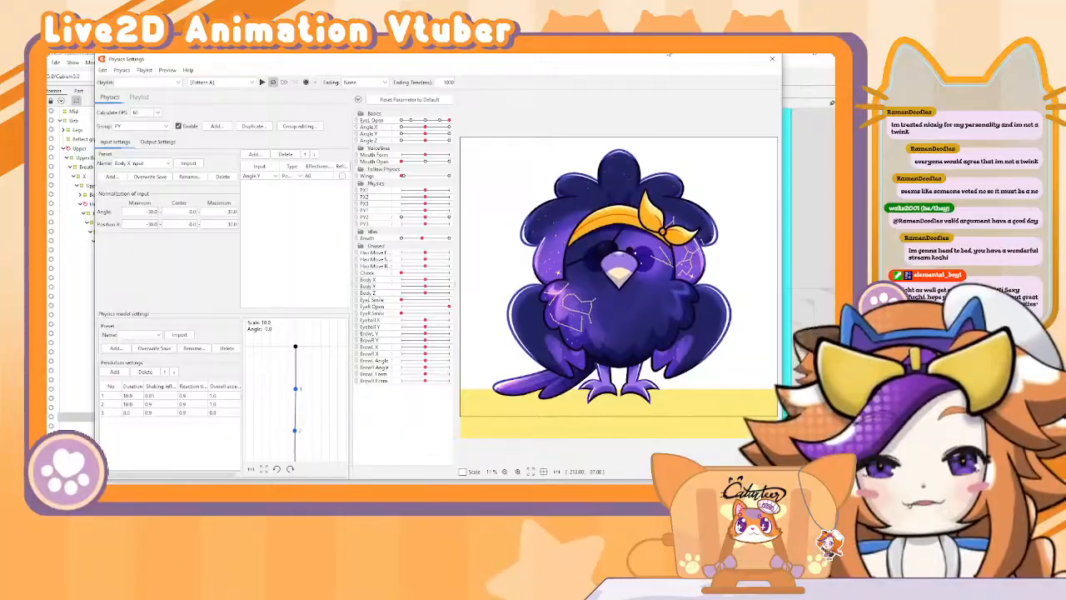
{"action": "left_click", "coordinate": [771, 58]}
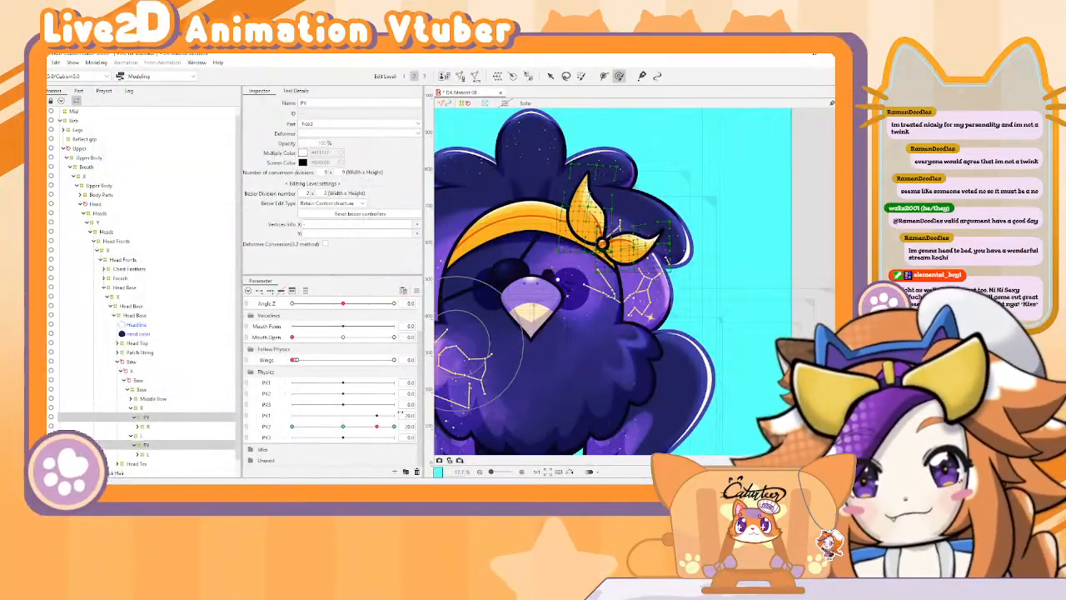
Step: Reflect the bow PY deformers' keyforms on PY2, and test the bow's swing in the physics settings
{"action": "left_click", "coordinate": [394, 427]}
{"action": "left_click", "coordinate": [441, 425]}
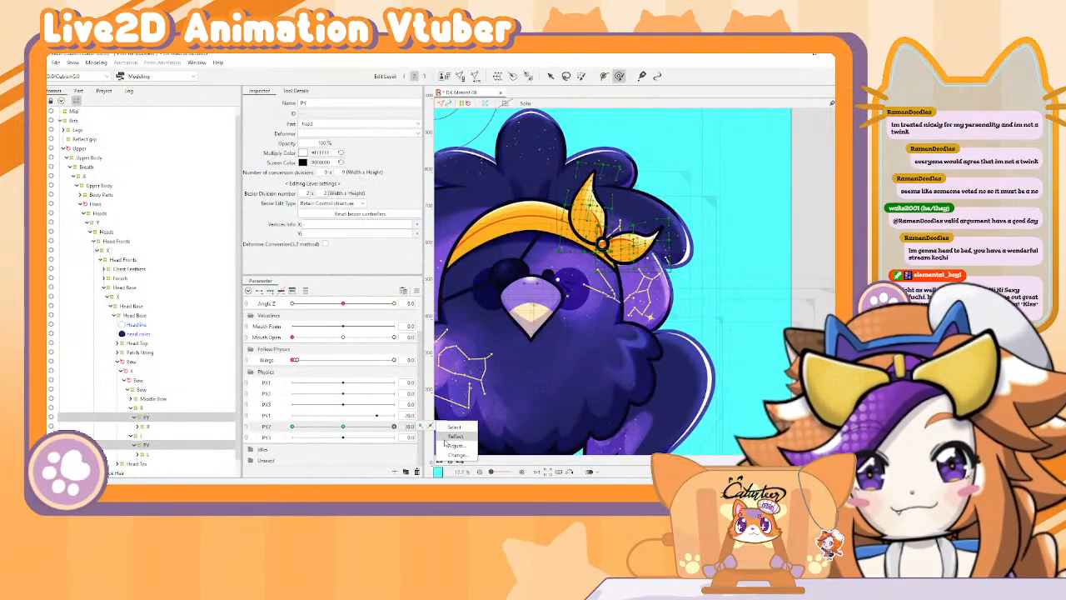
{"action": "left_click", "coordinate": [447, 435]}
{"action": "left_click", "coordinate": [442, 425]}
{"action": "left_click", "coordinate": [96, 65]}
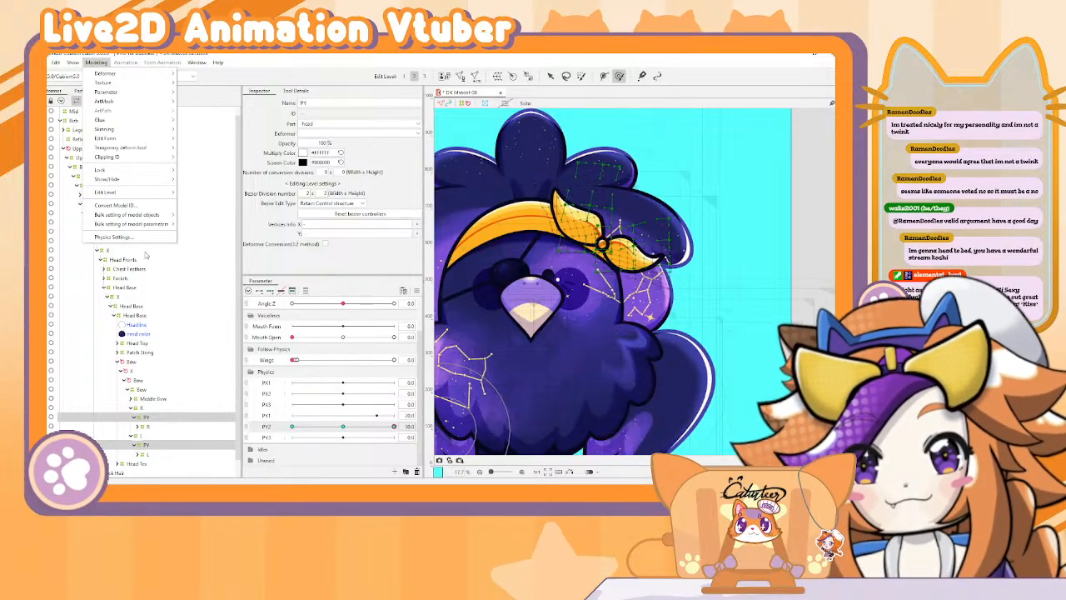
{"action": "left_click", "coordinate": [114, 237]}
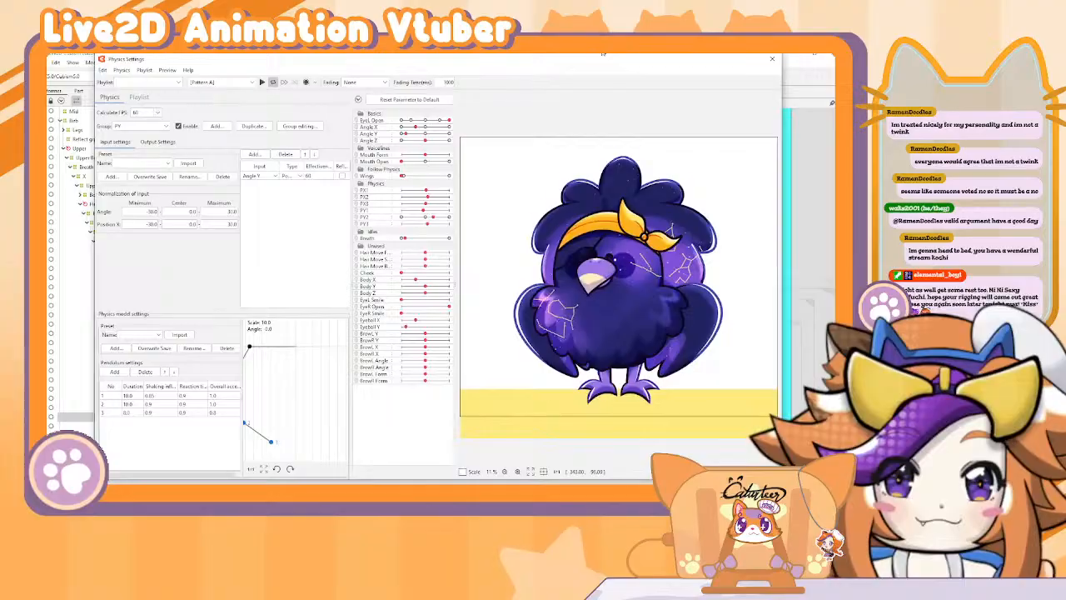
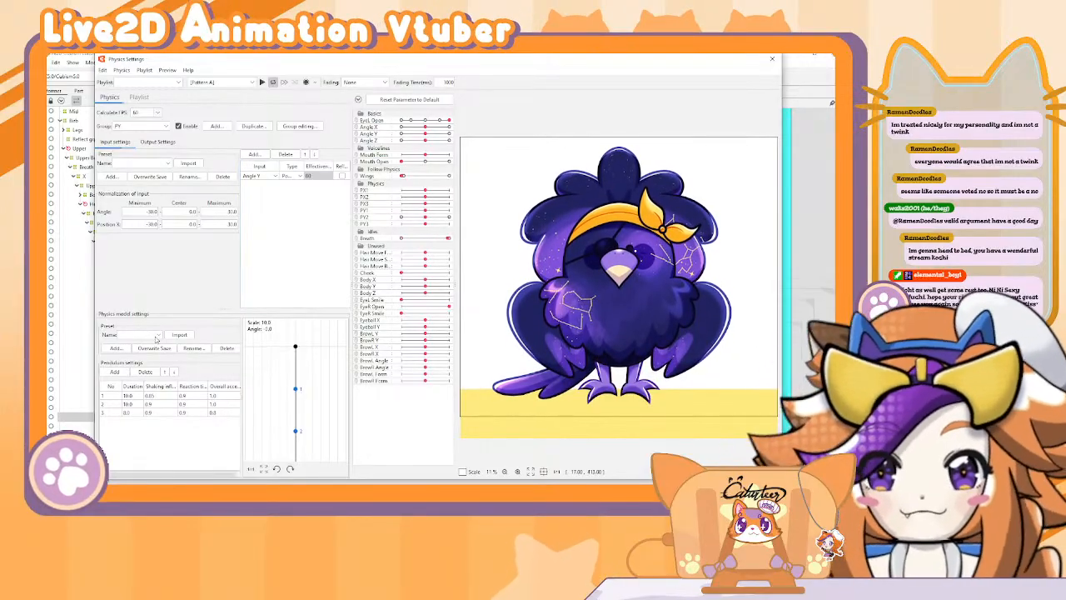
Step: Import the Clothes Y pendulum preset into the PY group, and test the bow's swing by moving the head up and down
{"action": "left_click", "coordinate": [157, 335]}
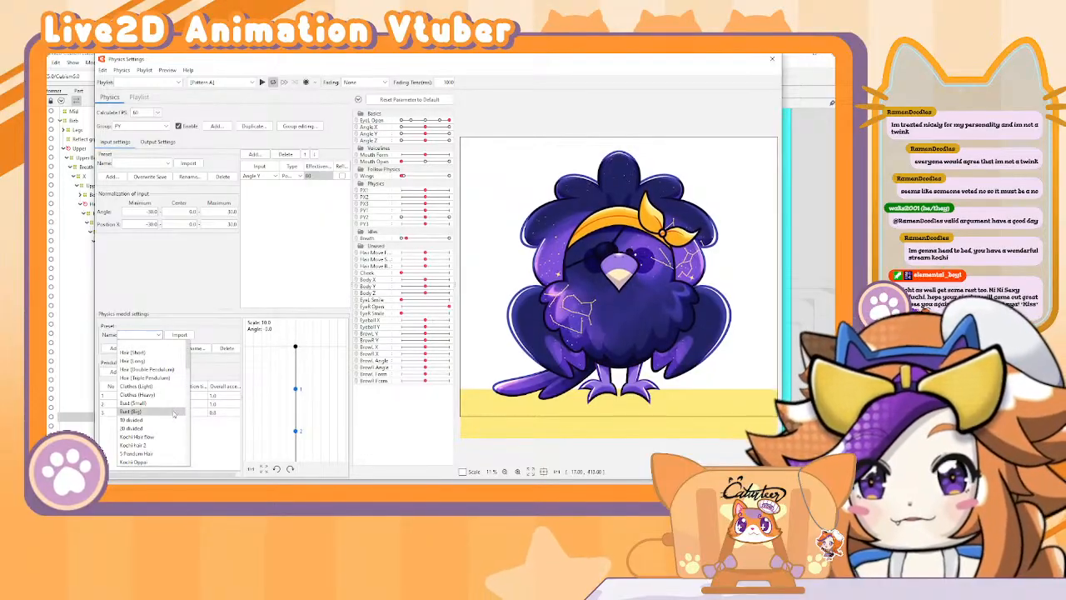
{"action": "scroll", "coordinate": [169, 419], "scroll_direction": "down", "scroll_amount": 5}
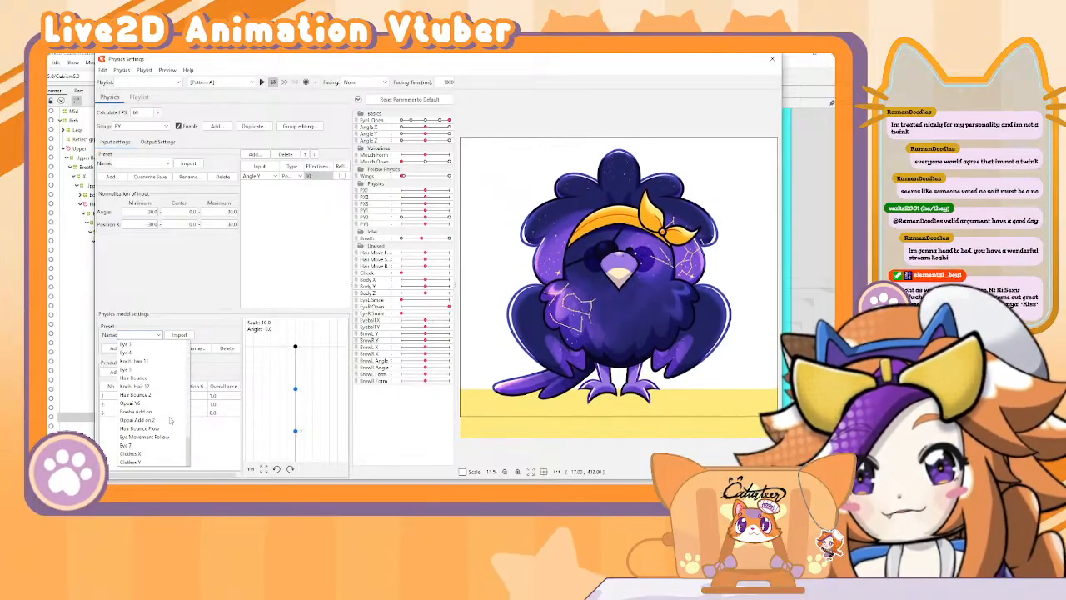
{"action": "left_click", "coordinate": [141, 461]}
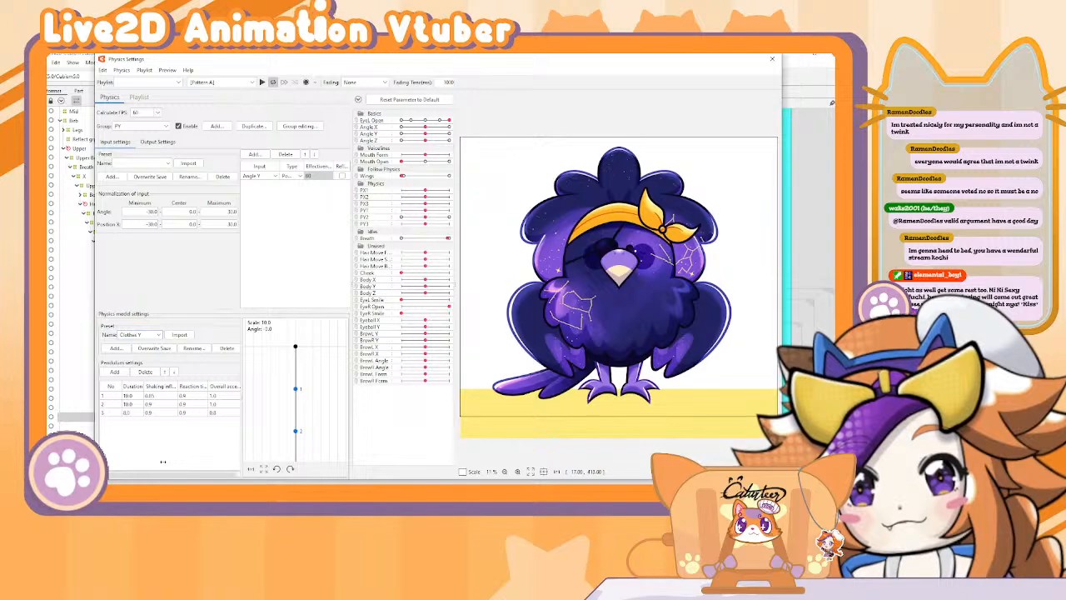
{"action": "left_click", "coordinate": [180, 334]}
{"action": "left_click_drag", "start_coordinate": [615, 216], "coordinate": [652, 54]}
{"action": "left_click_drag", "start_coordinate": [660, 198], "coordinate": [618, 54]}
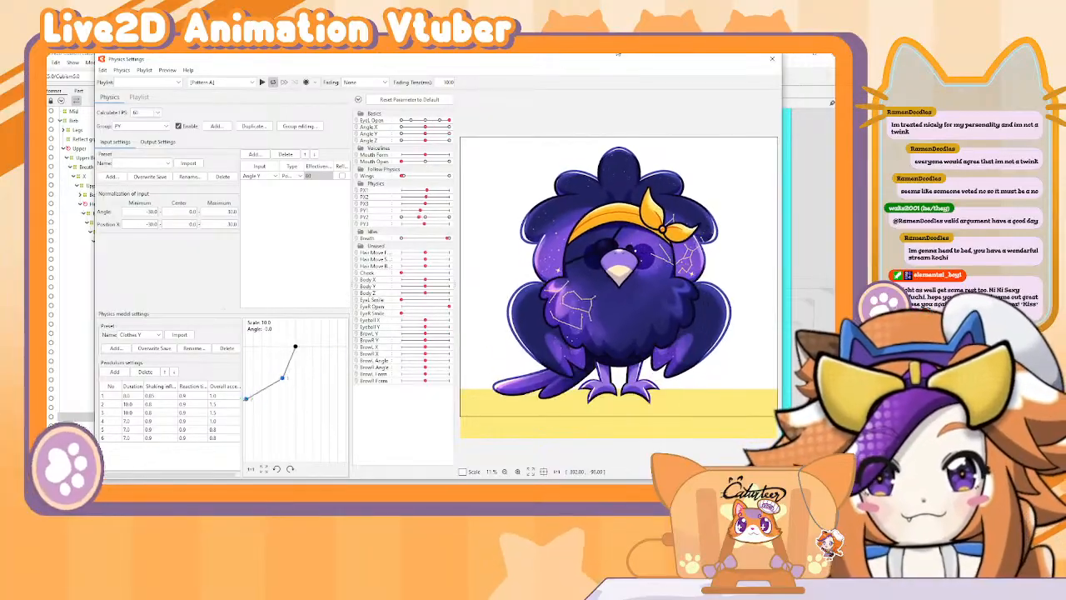
{"action": "left_click_drag", "start_coordinate": [612, 200], "coordinate": [567, 57]}
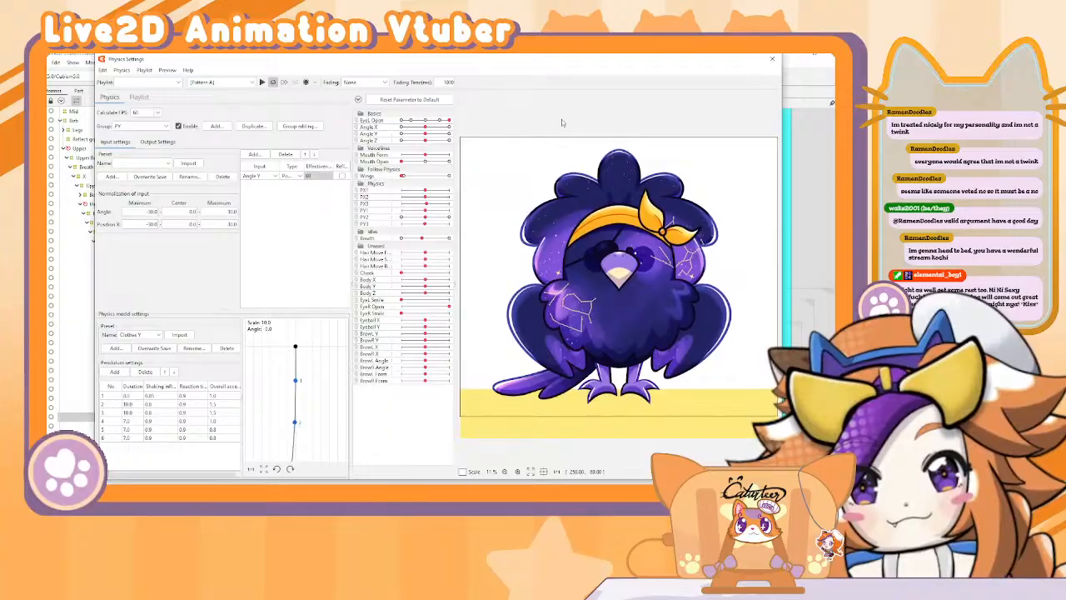
{"action": "left_click_drag", "start_coordinate": [575, 192], "coordinate": [590, 52]}
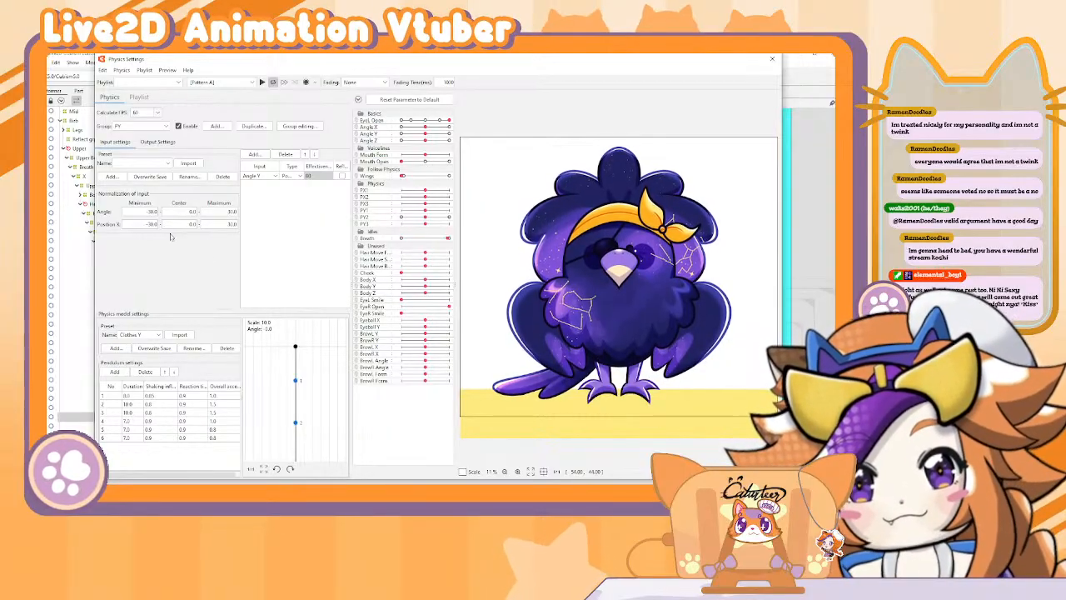
Step: Try the Clothes X, Chain 5 and Kochi hair 5 pendulum presets on the PY group
{"action": "left_click", "coordinate": [158, 335]}
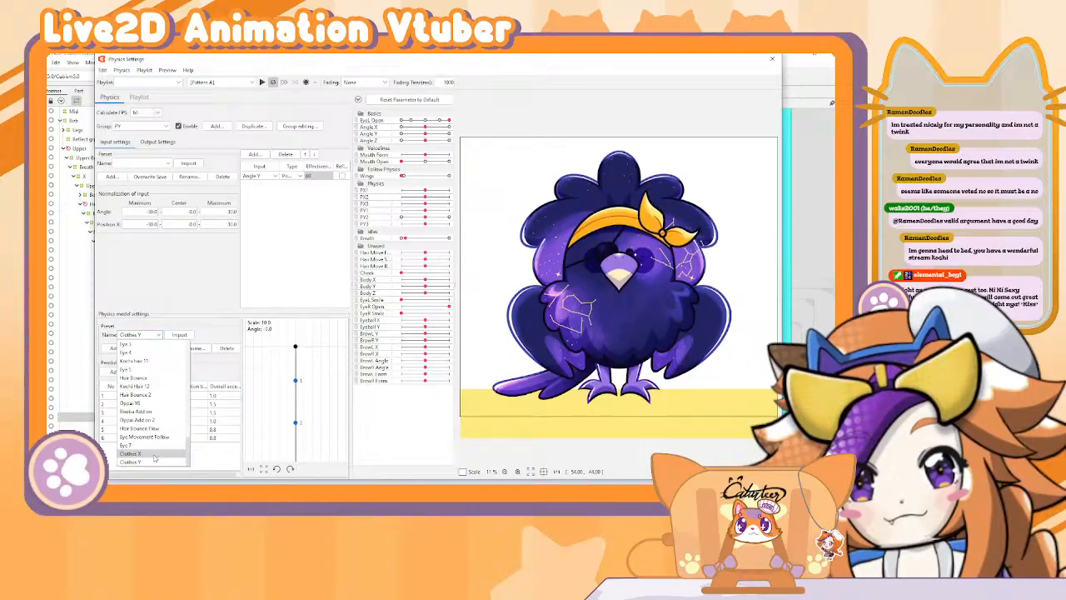
{"action": "left_click", "coordinate": [154, 455]}
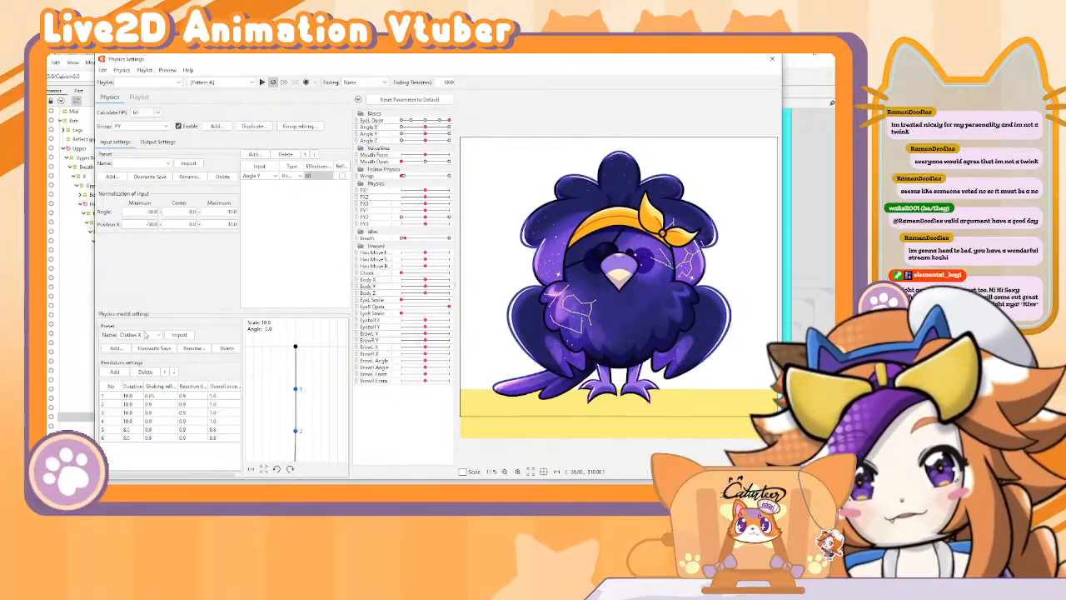
{"action": "left_click", "coordinate": [138, 336]}
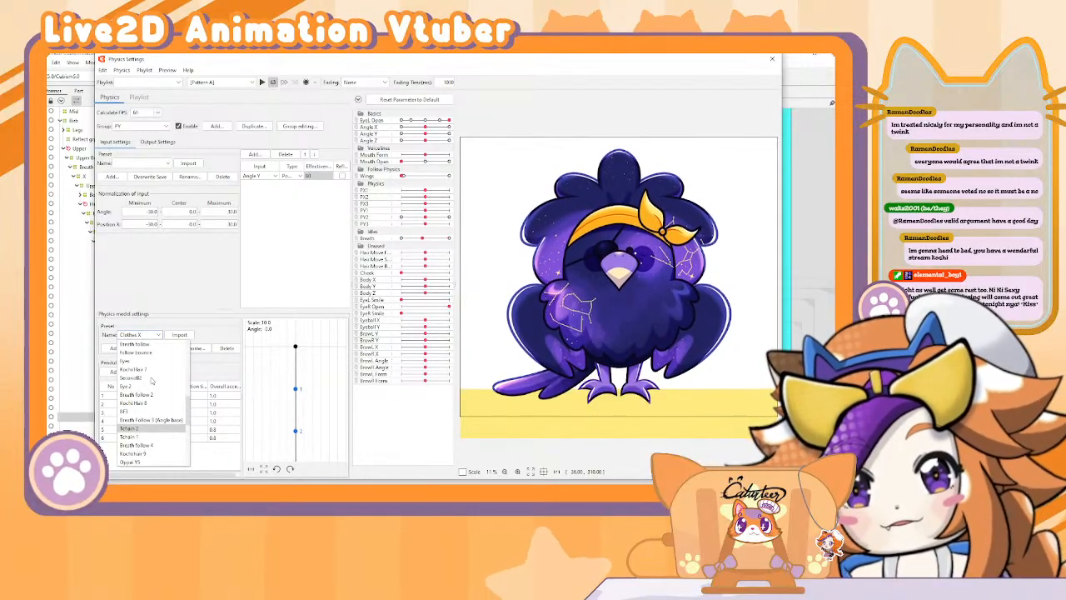
{"action": "scroll", "coordinate": [165, 358], "scroll_direction": "up", "scroll_amount": 2}
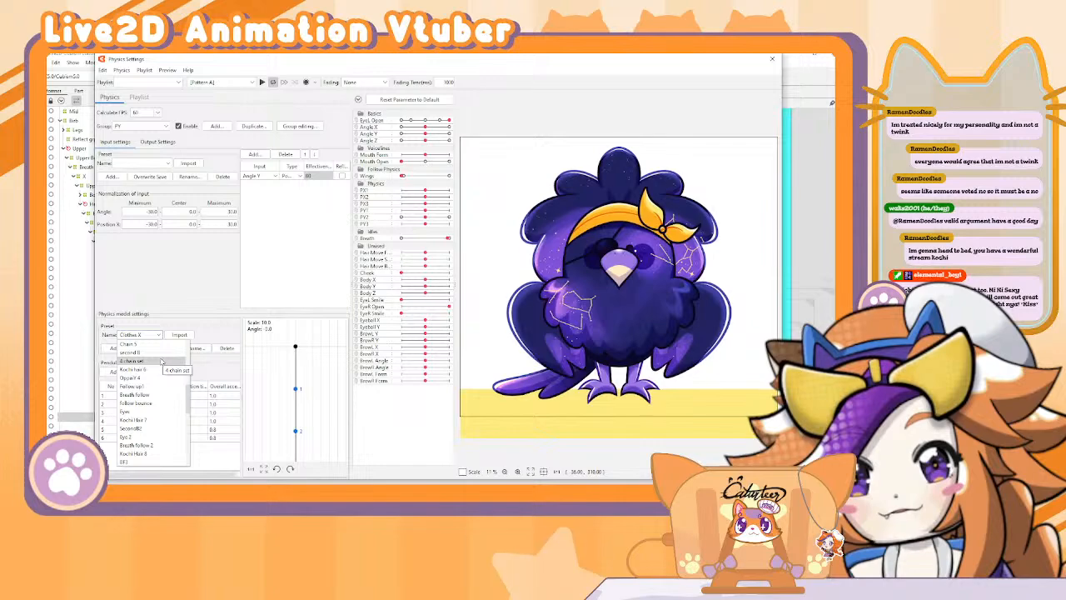
{"action": "left_click", "coordinate": [141, 343]}
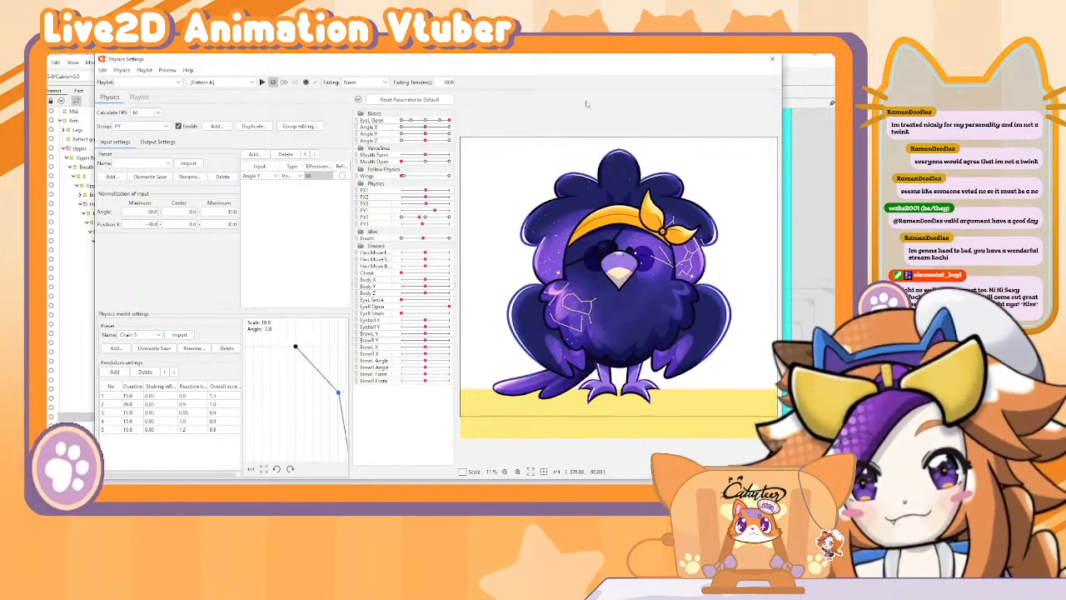
{"action": "left_click", "coordinate": [155, 335]}
{"action": "scroll", "coordinate": [145, 391], "scroll_direction": "down", "scroll_amount": 3}
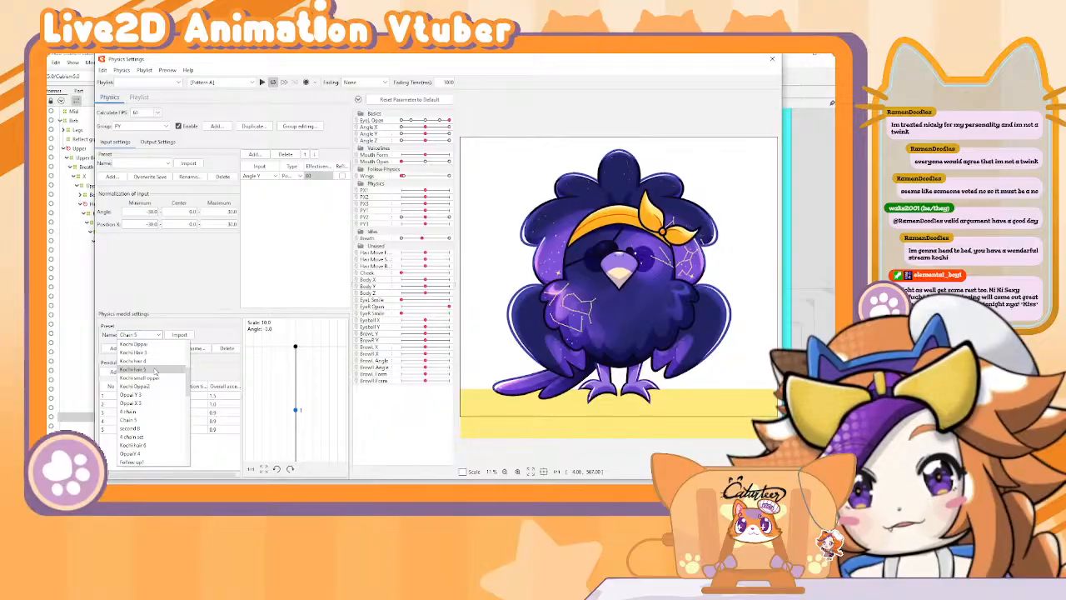
{"action": "left_click", "coordinate": [155, 369]}
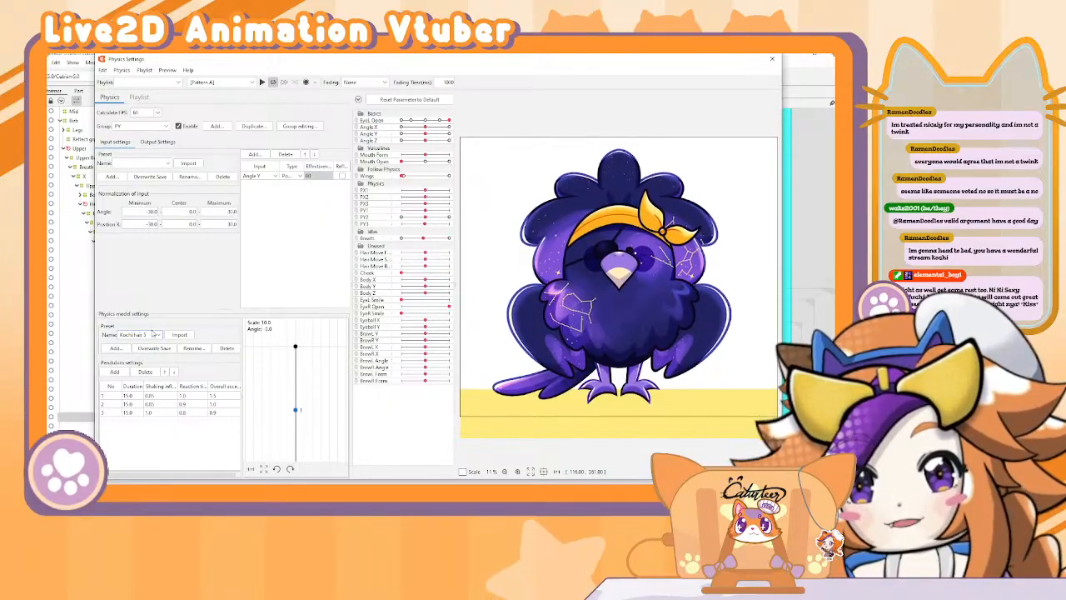
Step: Import the Oppai Y6 pendulum preset into the PY group, test the bow's swing, and close the physics settings
{"action": "left_click", "coordinate": [154, 334]}
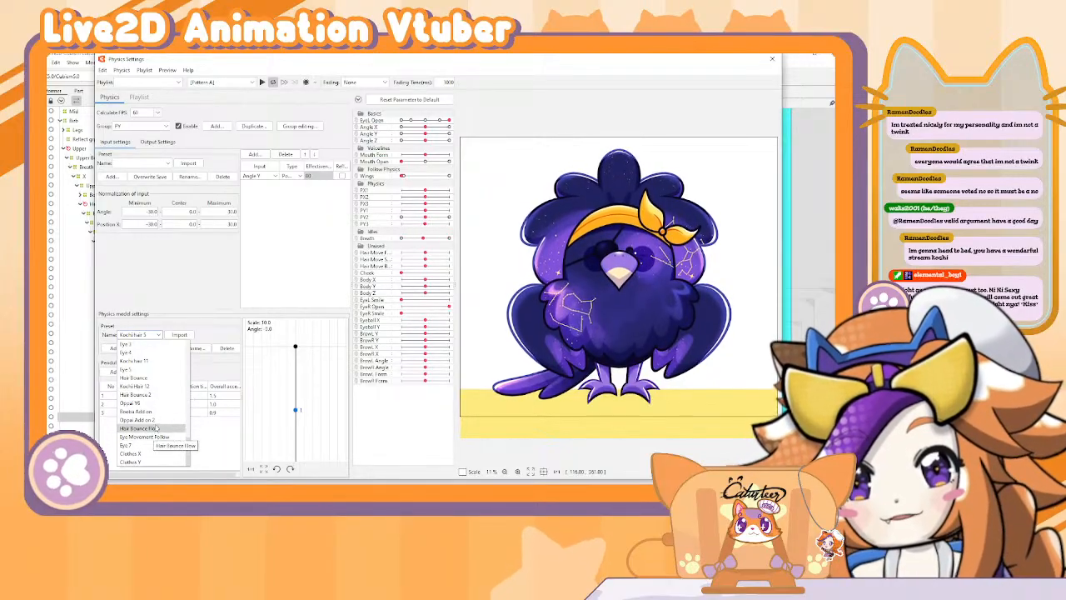
{"action": "scroll", "coordinate": [156, 378], "scroll_direction": "up", "scroll_amount": 1}
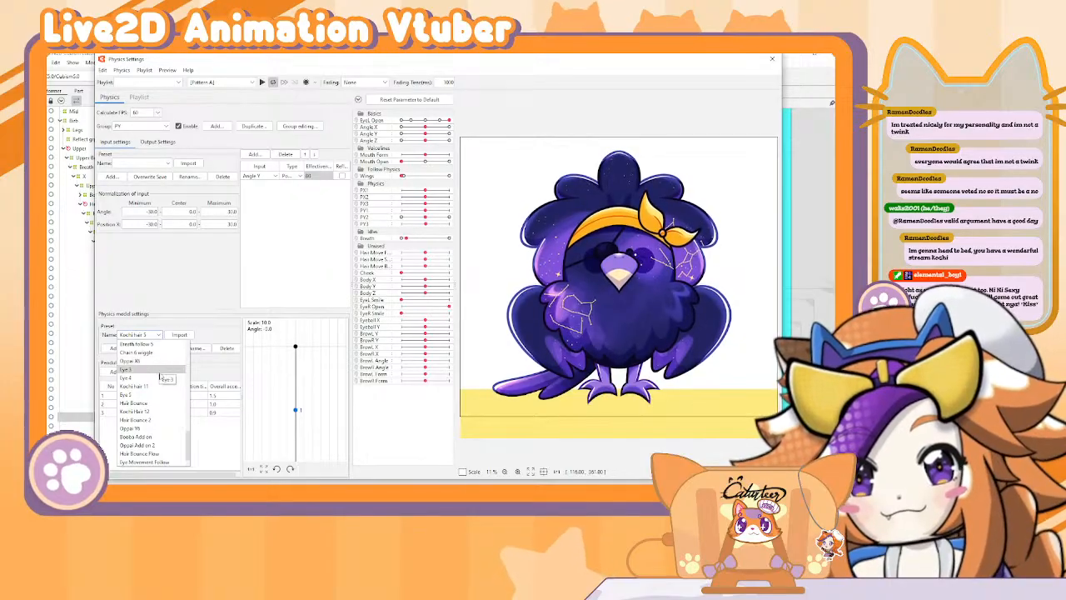
{"action": "left_click", "coordinate": [133, 428]}
{"action": "left_click", "coordinate": [182, 336]}
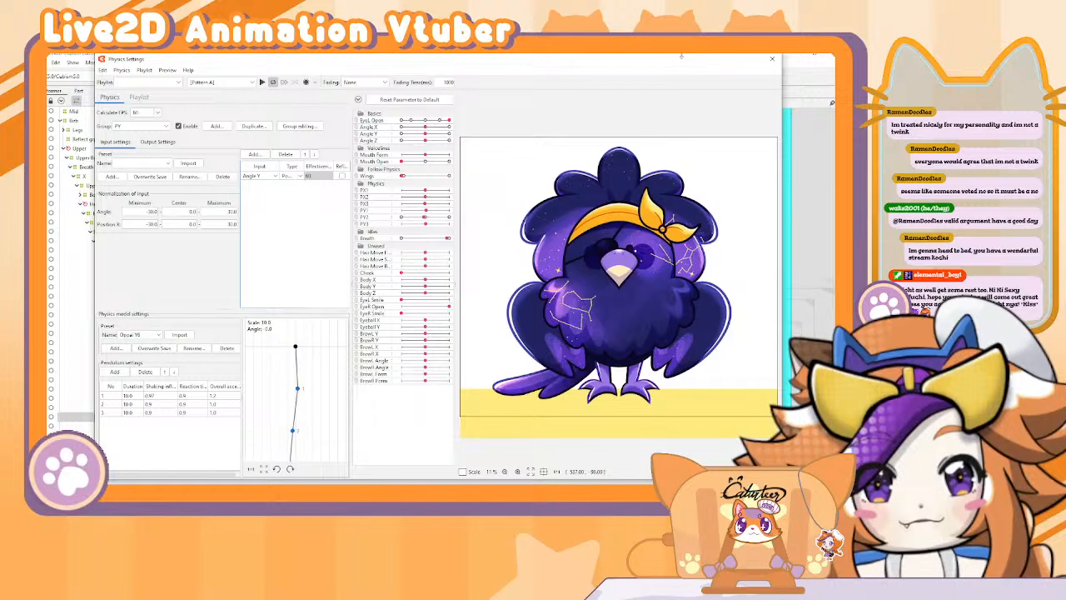
{"action": "left_click", "coordinate": [771, 61]}
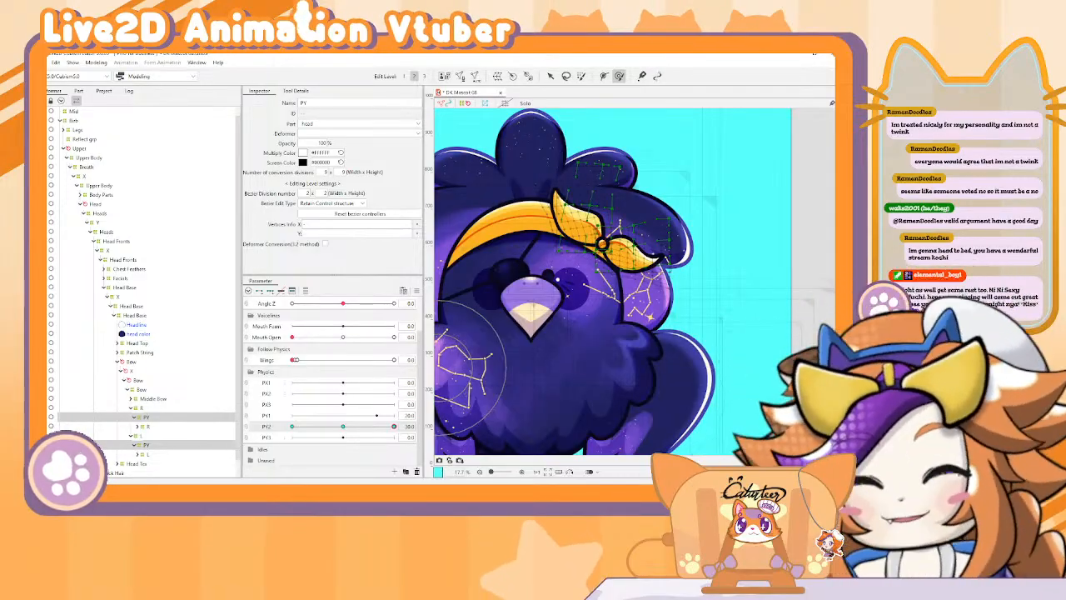
Step: Add parent warp deformers named PX to the bow's L and R deformers, and give them three keys on PX2
{"action": "scroll", "coordinate": [158, 457], "scroll_direction": "down", "scroll_amount": 1}
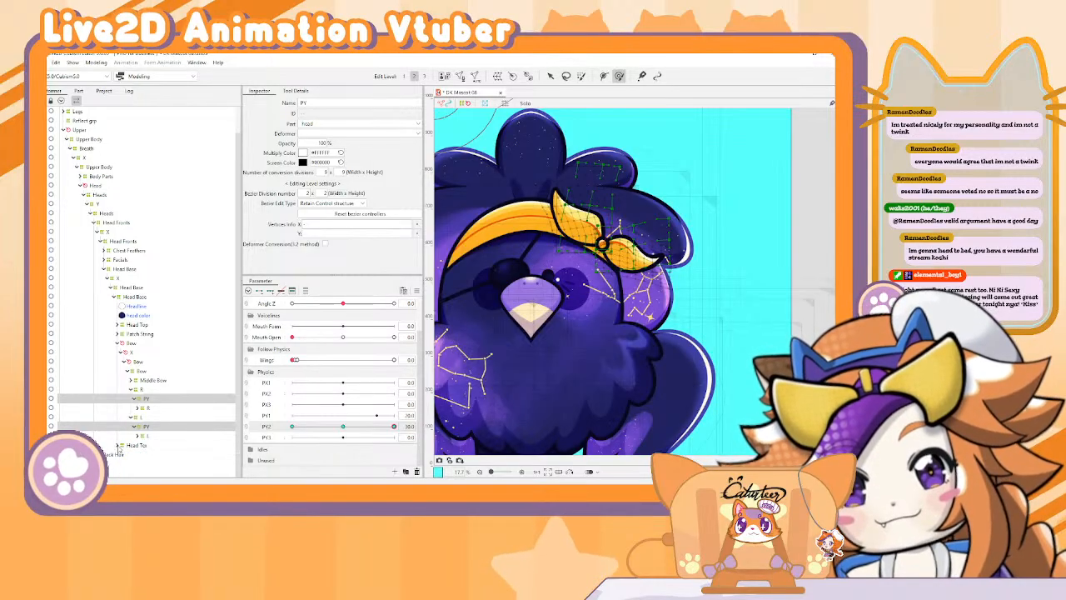
{"action": "left_click", "coordinate": [146, 435]}
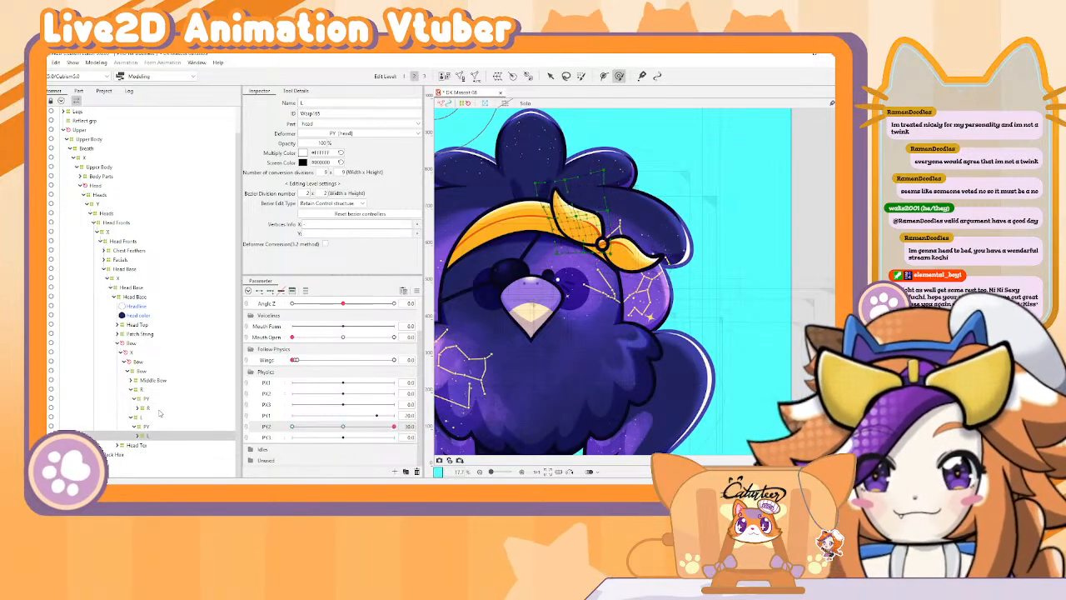
{"action": "left_click", "coordinate": [170, 409], "text": "ctrl"}
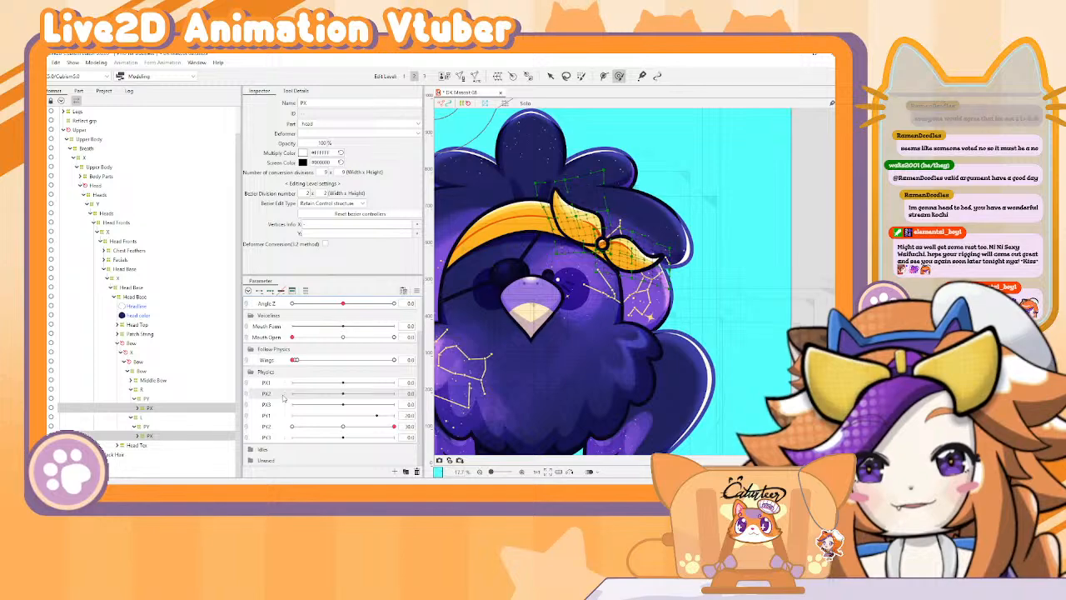
{"action": "left_click", "coordinate": [270, 290]}
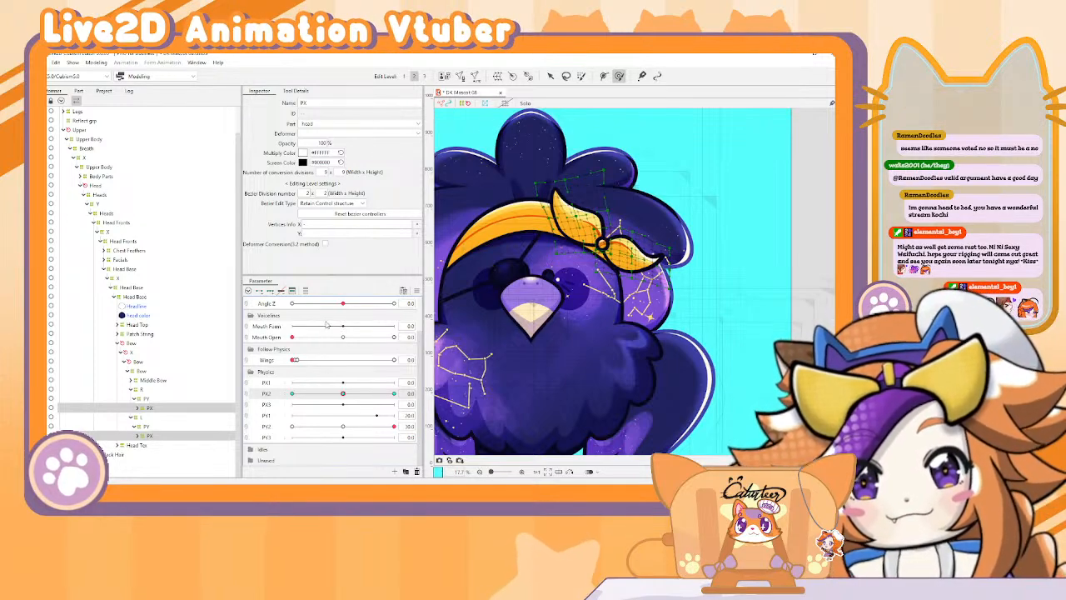
Step: Reset the parameters to default, and at PX2 -30 bend the bow's upper tail toward the headband and lift its side tail
{"action": "left_click_drag", "start_coordinate": [343, 392], "coordinate": [298, 401]}
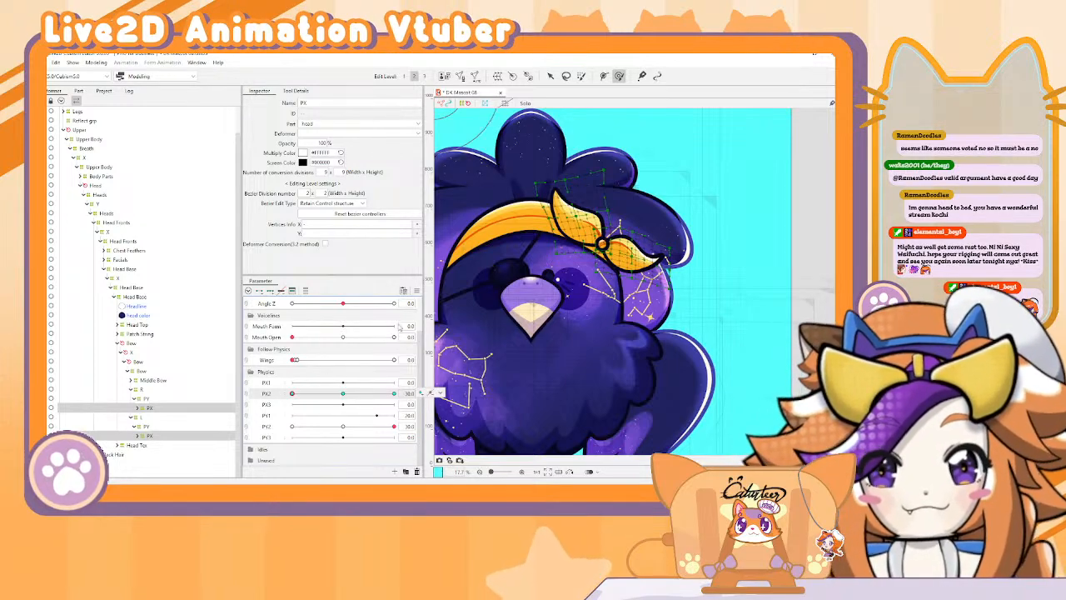
{"action": "left_click", "coordinate": [417, 292]}
{"action": "left_click", "coordinate": [438, 292]}
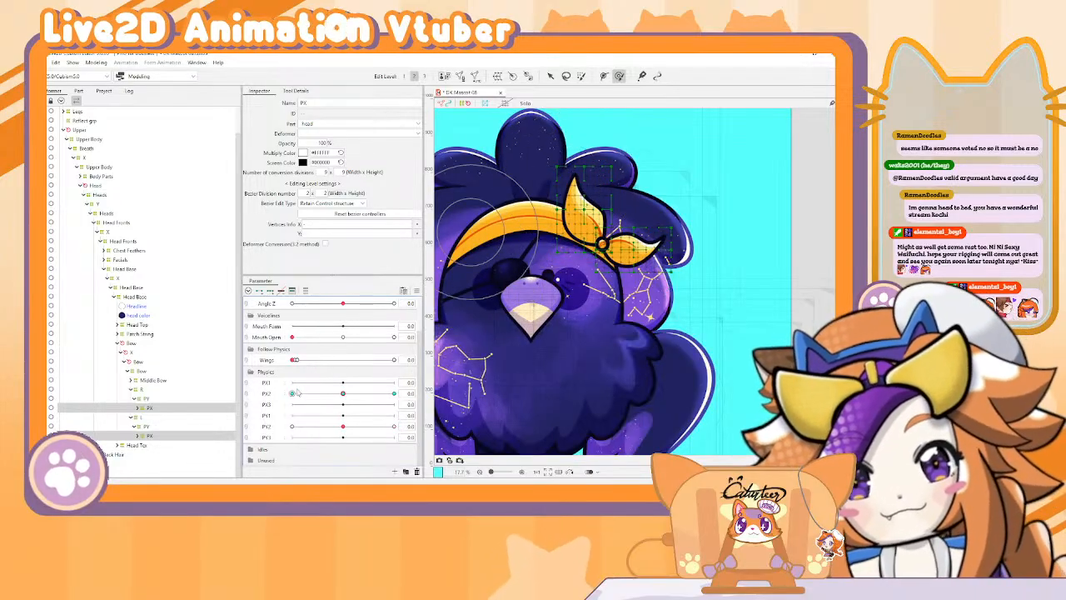
{"action": "left_click", "coordinate": [266, 393]}
{"action": "mouse_move", "coordinate": [571, 165]}
{"action": "left_mouse_down"}
{"action": "mouse_move", "coordinate": [544, 173]}
{"action": "mouse_move", "coordinate": [588, 161]}
{"action": "mouse_move", "coordinate": [559, 195]}
{"action": "left_mouse_up"}
{"action": "key", "text": "ctrl+z"}
{"action": "mouse_move", "coordinate": [549, 153]}
{"action": "left_mouse_down"}
{"action": "mouse_move", "coordinate": [531, 148]}
{"action": "mouse_move", "coordinate": [521, 171]}
{"action": "left_mouse_up"}
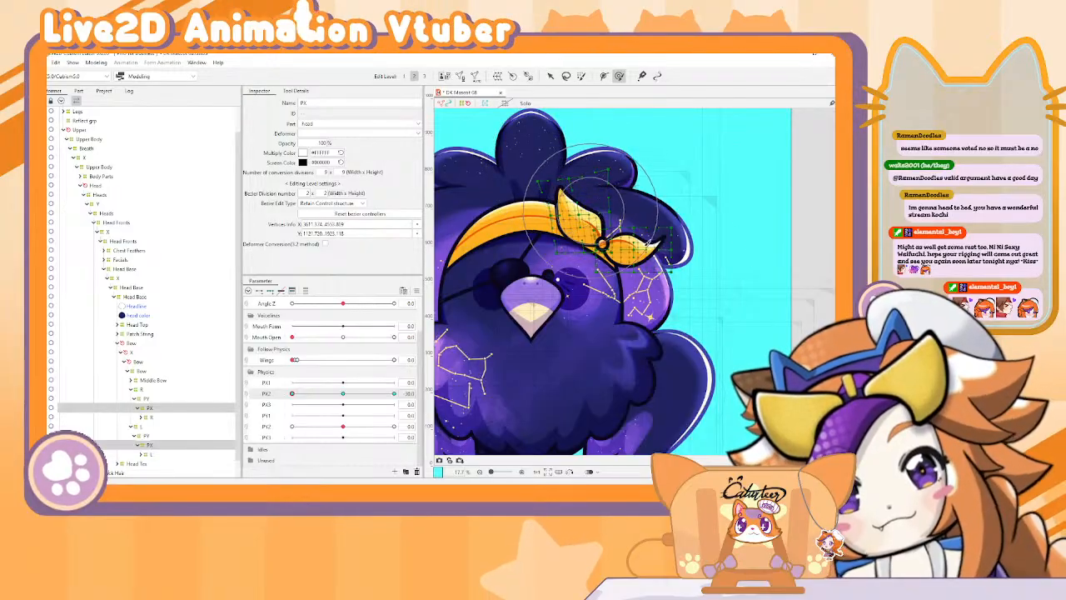
{"action": "mouse_move", "coordinate": [681, 270]}
{"action": "left_mouse_down"}
{"action": "mouse_move", "coordinate": [672, 250]}
{"action": "mouse_move", "coordinate": [688, 220]}
{"action": "left_mouse_up"}
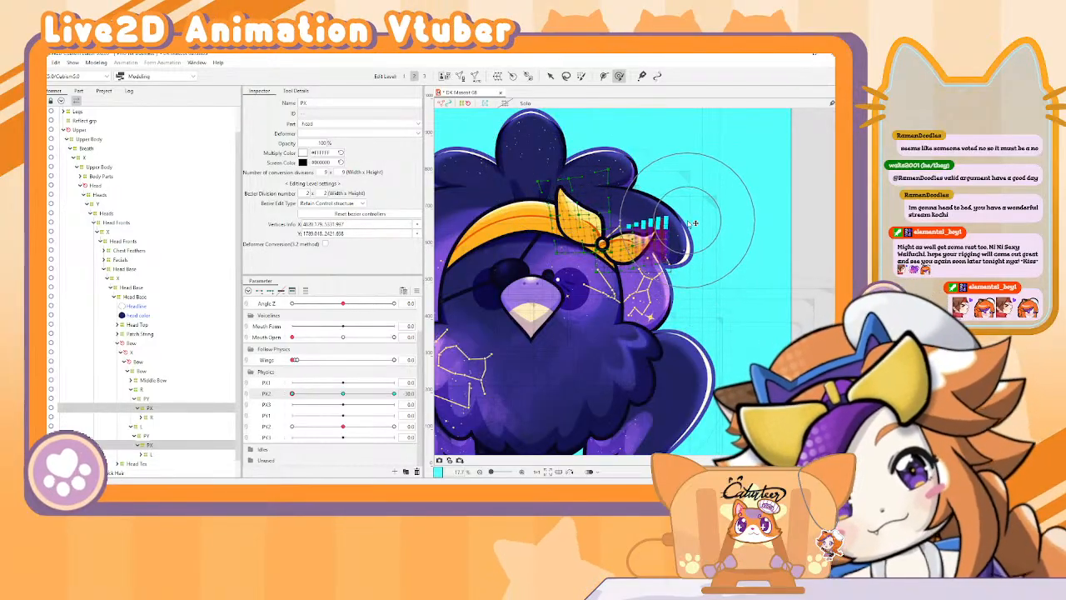
Step: At PX2 30, bend the bow's upper tail away from the headband and lower its side tail, and preview the PX2 range
{"action": "left_click", "coordinate": [292, 393]}
{"action": "left_click_drag", "start_coordinate": [554, 202], "coordinate": [564, 197]}
{"action": "mouse_move", "coordinate": [584, 155]}
{"action": "left_mouse_down"}
{"action": "mouse_move", "coordinate": [618, 137]}
{"action": "mouse_move", "coordinate": [623, 146]}
{"action": "left_mouse_up"}
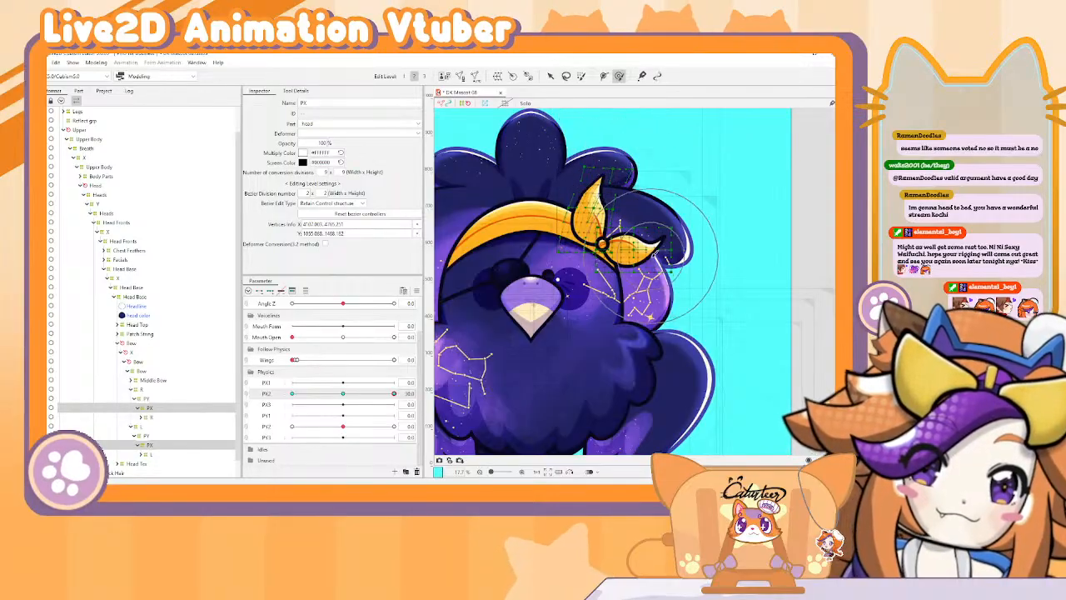
{"action": "mouse_move", "coordinate": [678, 251]}
{"action": "left_mouse_down"}
{"action": "mouse_move", "coordinate": [677, 261]}
{"action": "mouse_move", "coordinate": [712, 259]}
{"action": "left_mouse_up"}
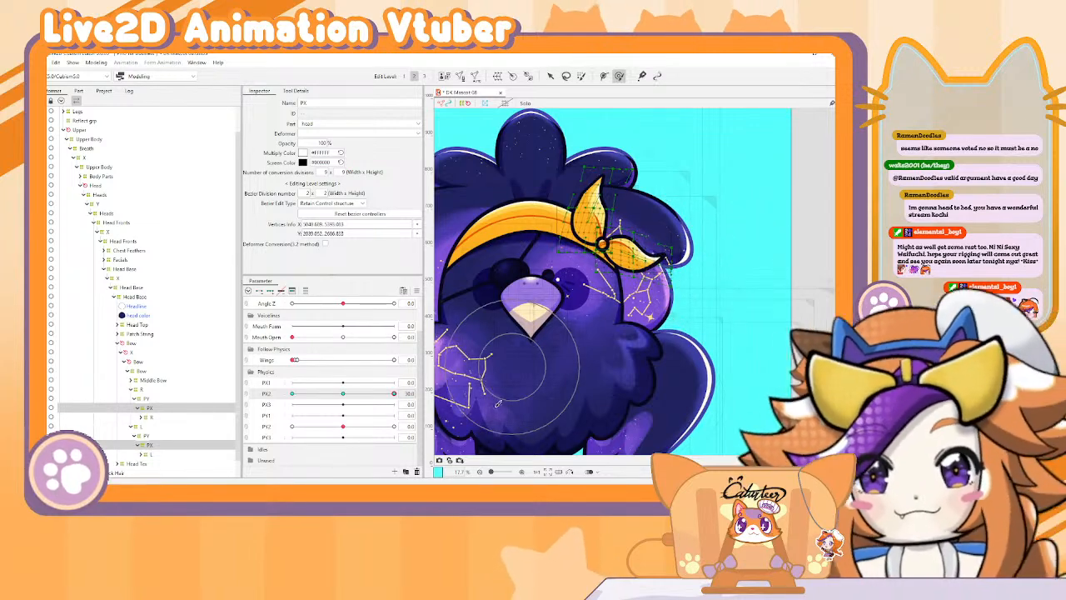
{"action": "left_click_drag", "start_coordinate": [394, 394], "coordinate": [233, 411]}
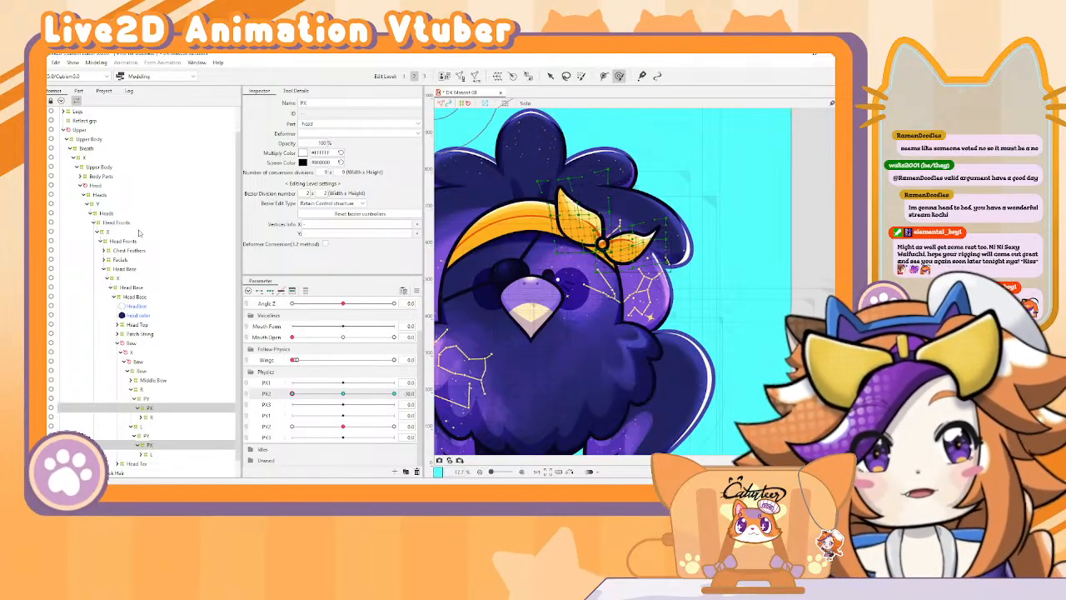
Step: Test the bow's PX2 swing in the physics settings by moving the head around, and close them
{"action": "left_click", "coordinate": [96, 63]}
{"action": "left_click", "coordinate": [159, 237]}
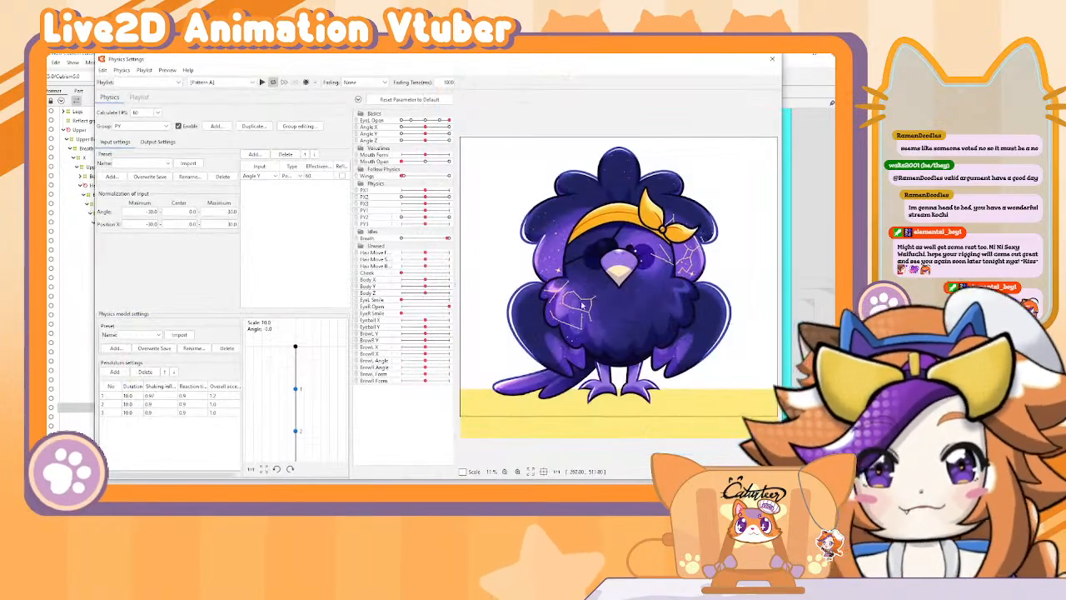
{"action": "left_click_drag", "start_coordinate": [657, 277], "coordinate": [816, 238]}
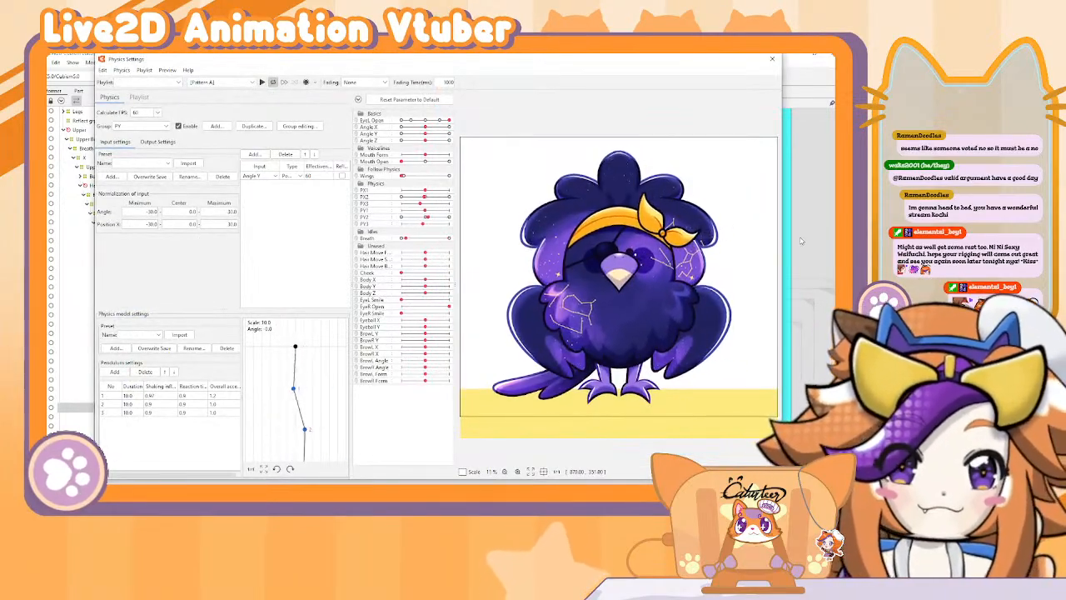
{"action": "left_click_drag", "start_coordinate": [608, 306], "coordinate": [467, 309]}
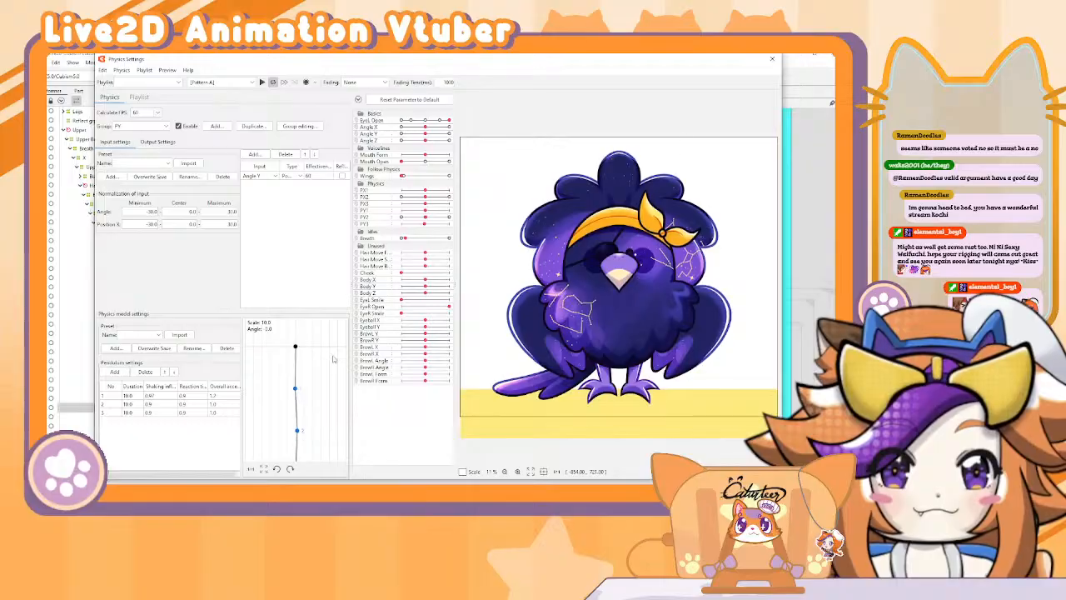
{"action": "left_click", "coordinate": [772, 59]}
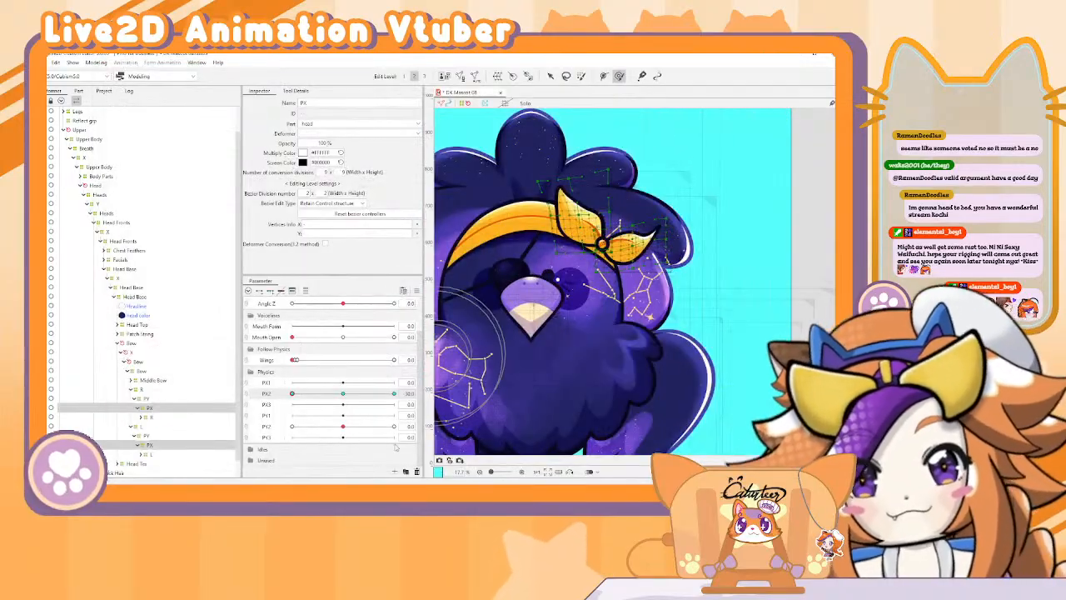
Step: Reflect the bow PX deformers' keyforms on PX2, and recheck the bow's movement in the physics settings
{"action": "left_click", "coordinate": [394, 393]}
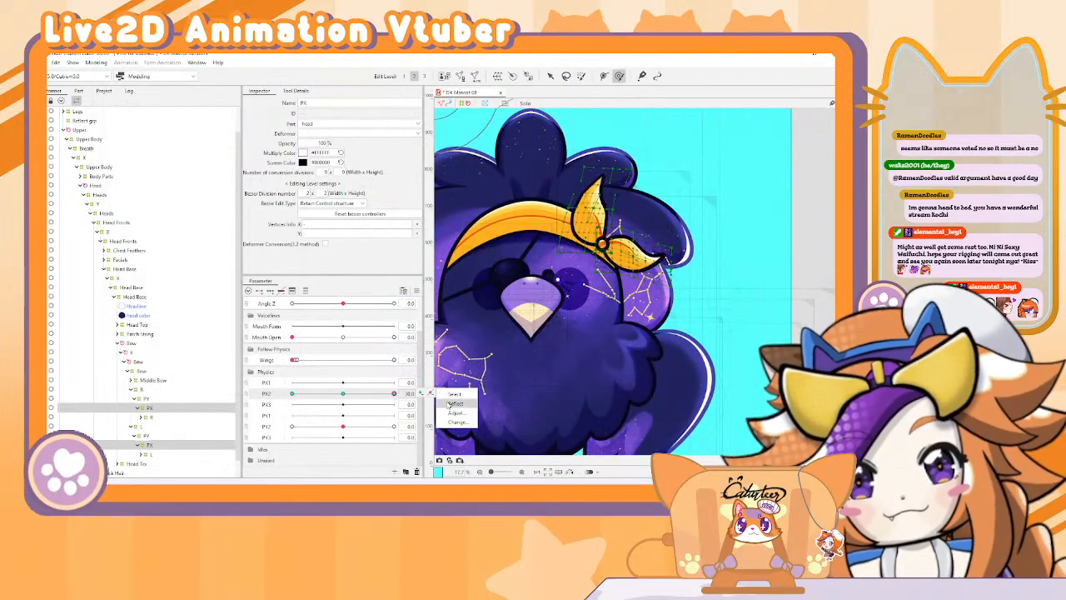
{"action": "left_click", "coordinate": [454, 404]}
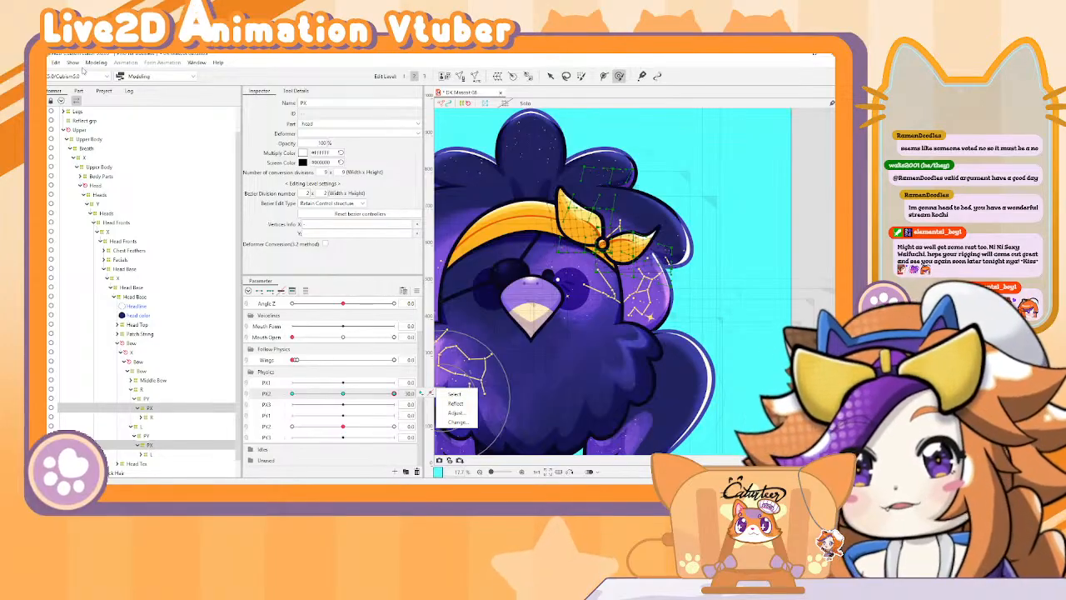
{"action": "left_click", "coordinate": [96, 63]}
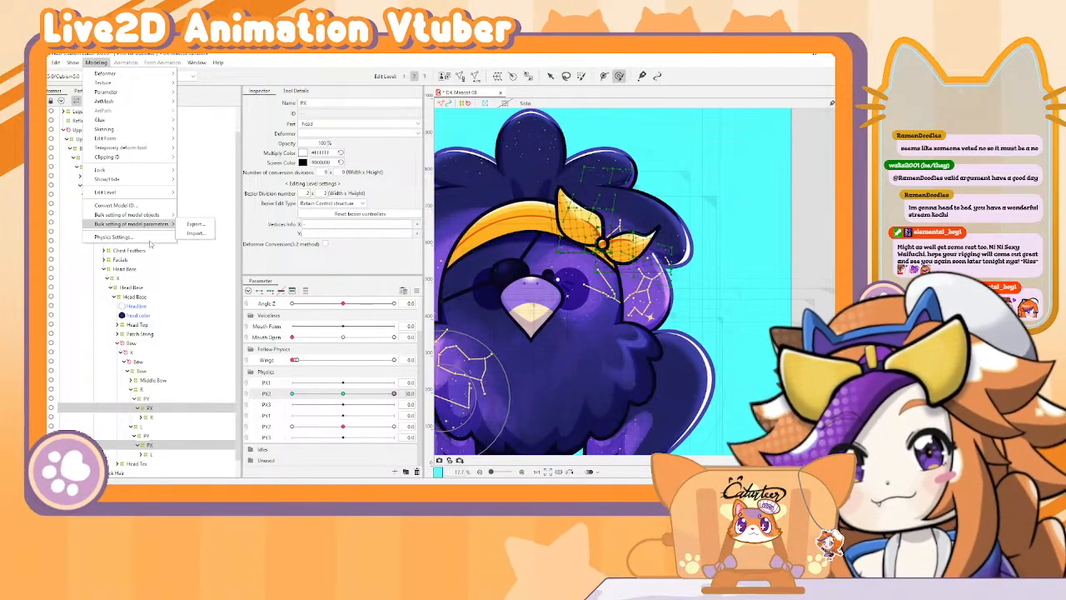
{"action": "left_click", "coordinate": [113, 237]}
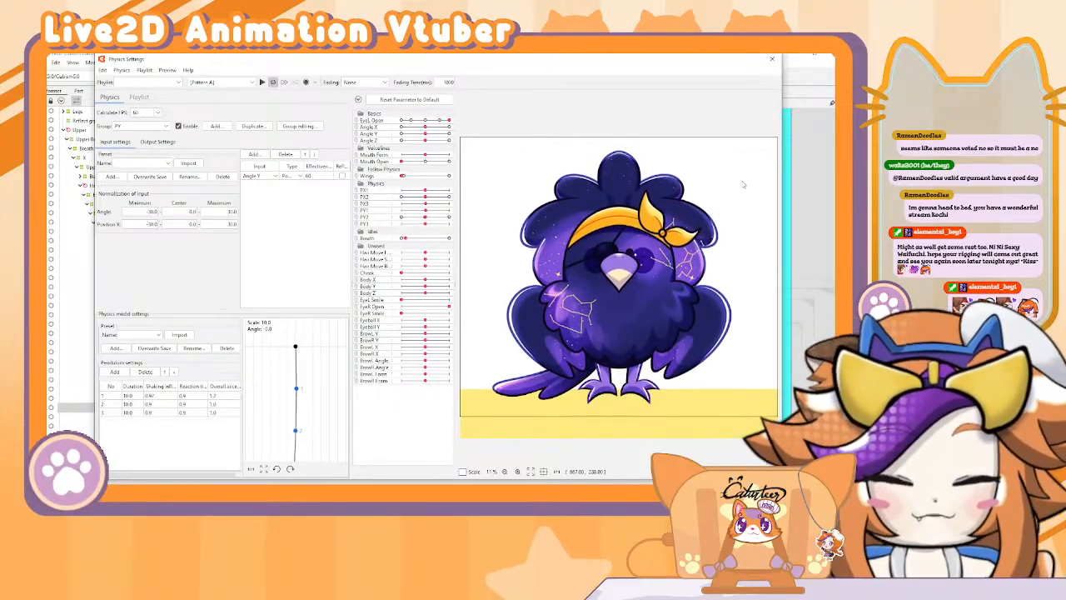
{"action": "left_click", "coordinate": [772, 59]}
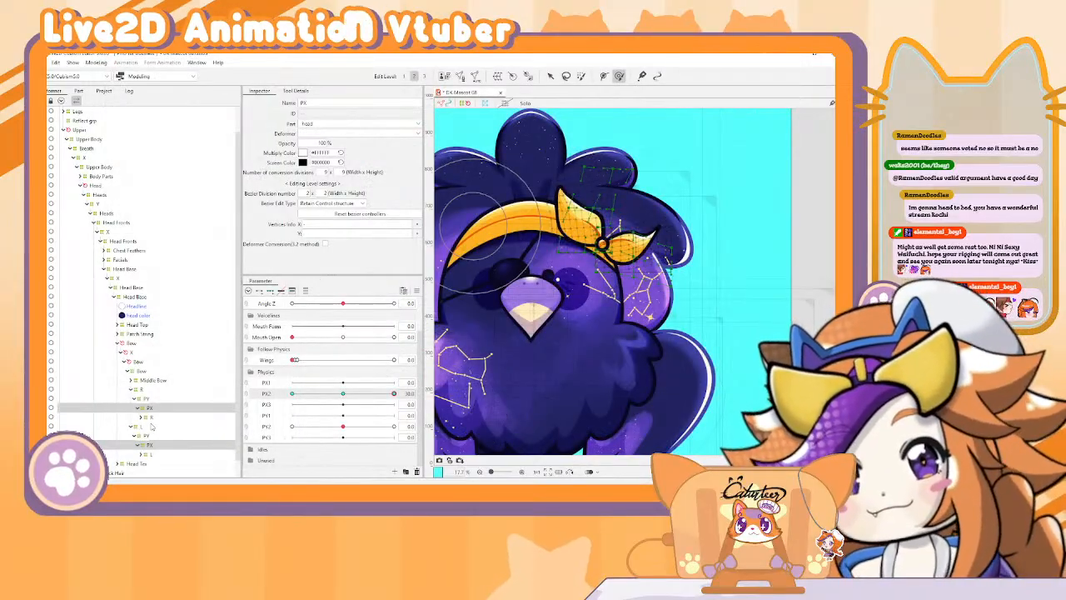
Step: Collapse the Bow group in the deformer hierarchy, and select and expand the Chest Feathers deformer and its X deformer
{"action": "left_click", "coordinate": [147, 436]}
{"action": "left_click", "coordinate": [149, 454]}
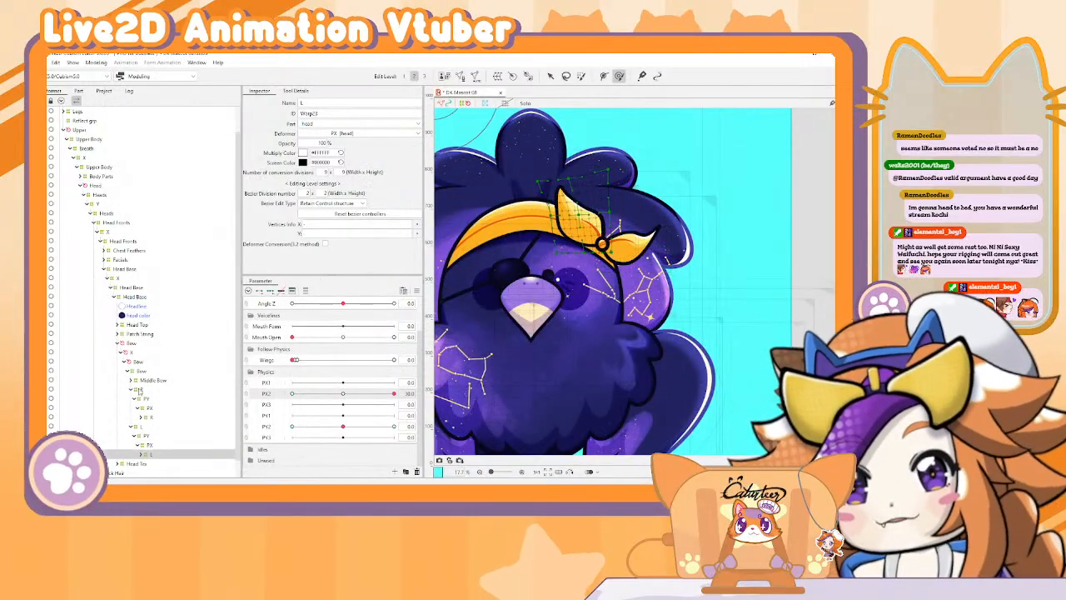
{"action": "left_click", "coordinate": [119, 343]}
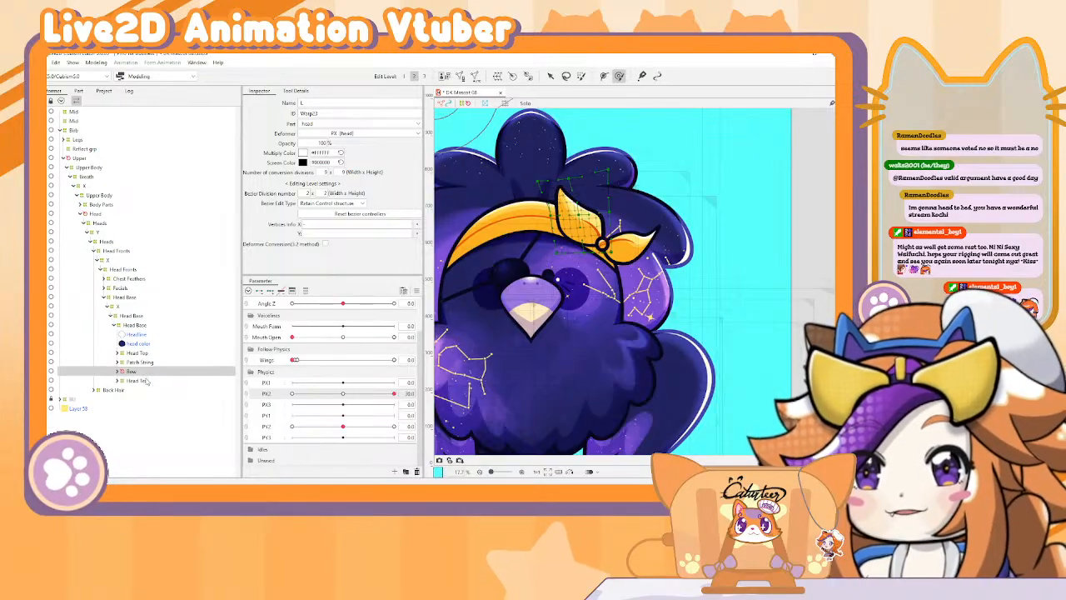
{"action": "left_click", "coordinate": [125, 288]}
{"action": "left_click", "coordinate": [116, 278]}
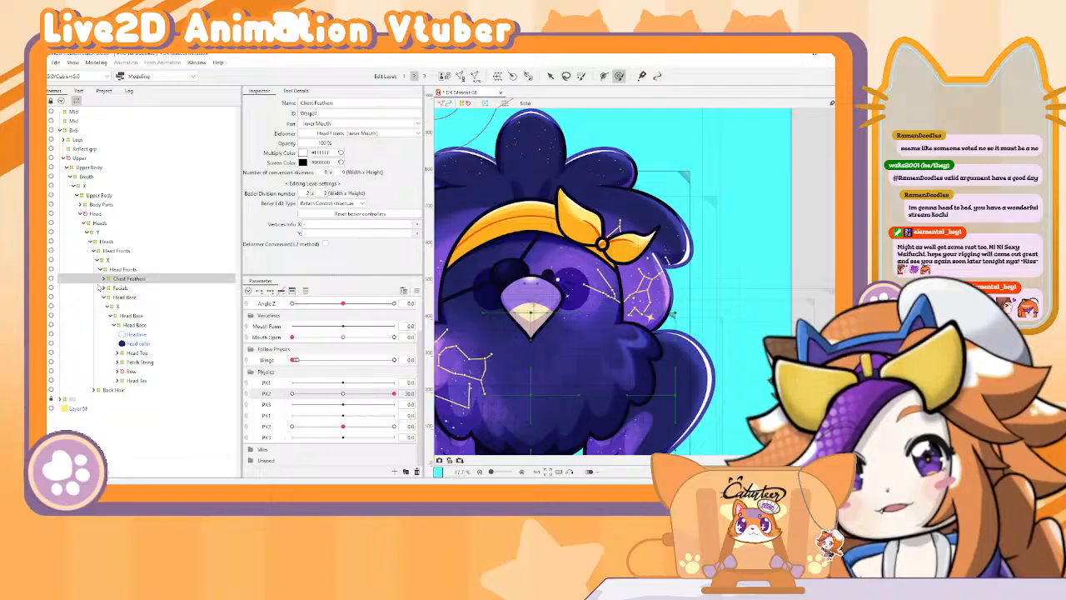
{"action": "left_click", "coordinate": [104, 280]}
{"action": "left_click", "coordinate": [107, 287]}
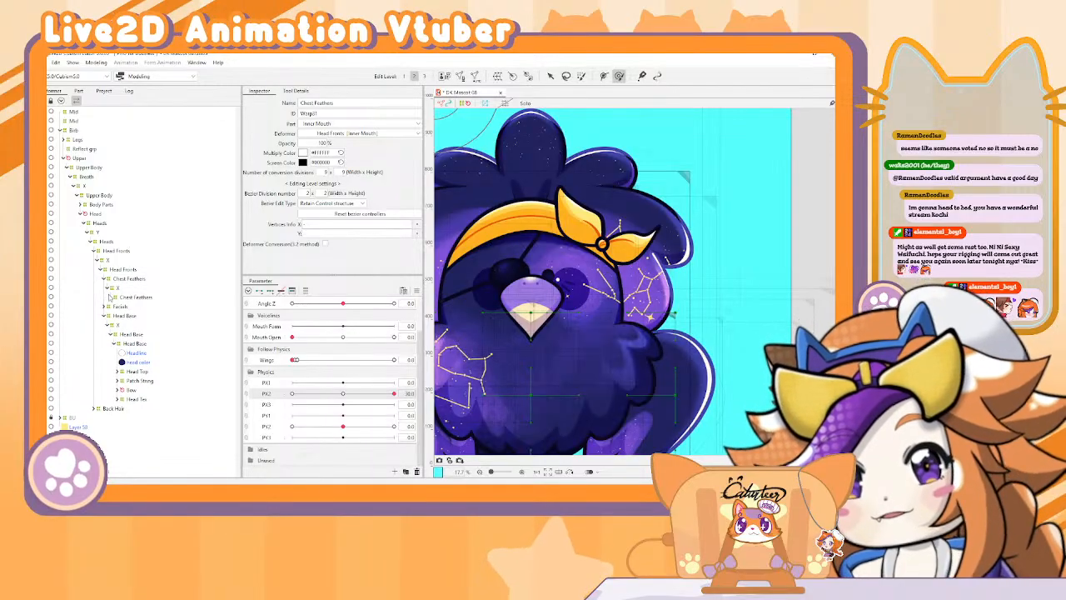
Step: Duplicate the Chest Feathers warp deformer and nest the deformers inside one another in the hierarchy
{"action": "left_click", "coordinate": [113, 298]}
{"action": "left_click", "coordinate": [158, 297]}
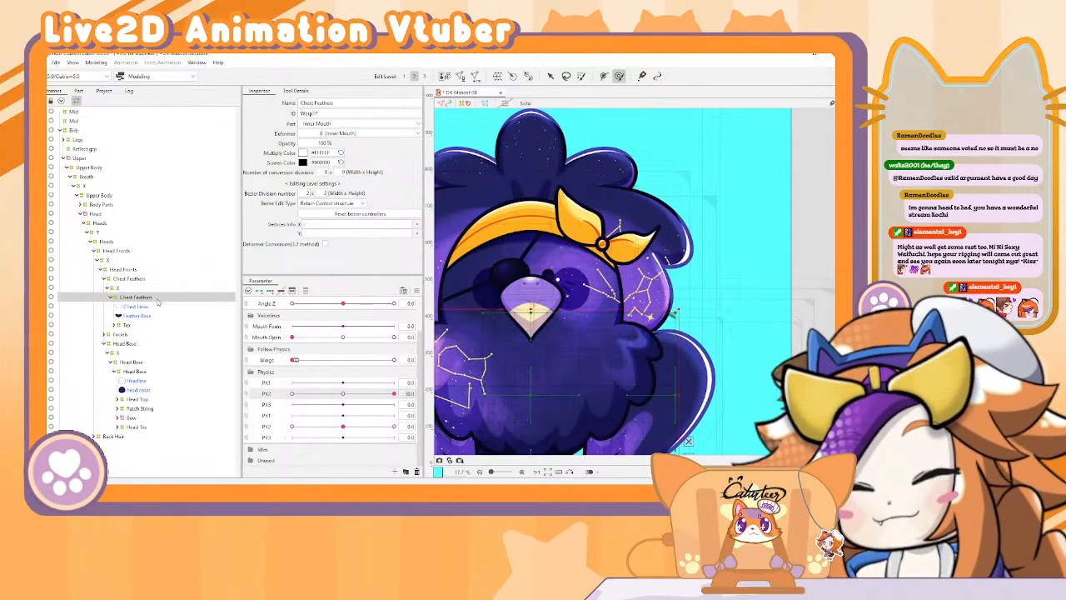
{"action": "key", "text": "ctrl+v"}
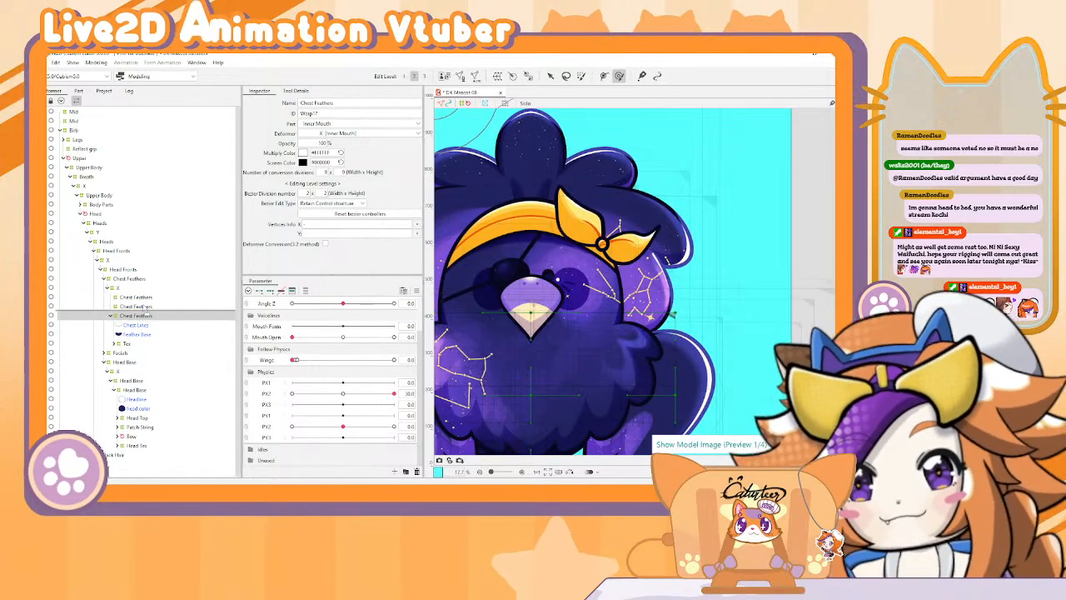
{"action": "left_click_drag", "start_coordinate": [143, 307], "coordinate": [142, 299]}
{"action": "left_click", "coordinate": [110, 297]}
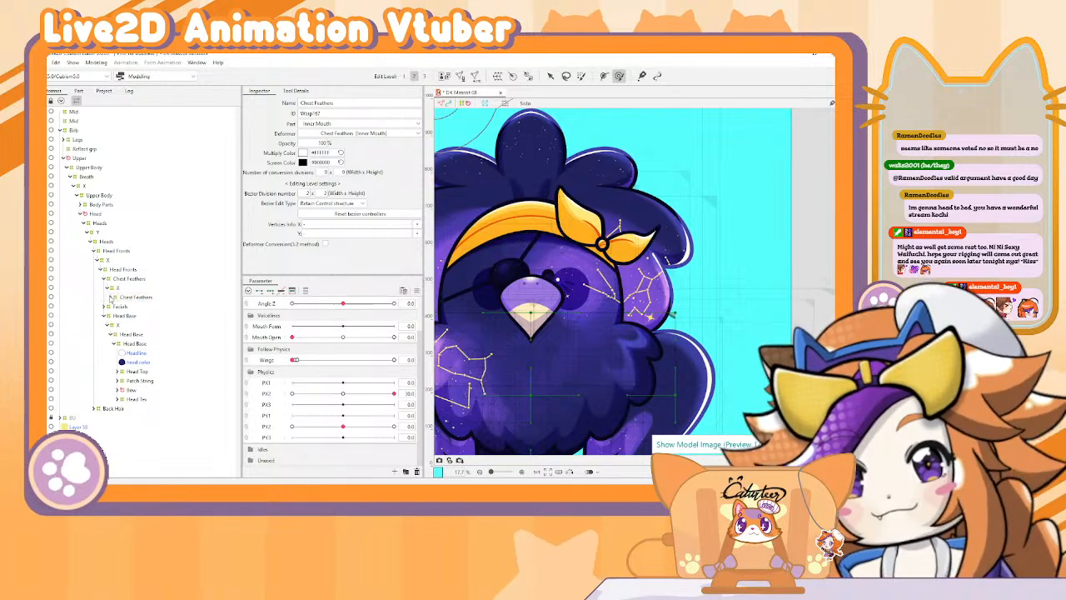
Step: Insert another copy of the Chest Feathers deformer into the nested chain and rename it PY
{"action": "left_click", "coordinate": [149, 297]}
{"action": "key", "text": "ctrl+v"}
{"action": "left_click", "coordinate": [144, 305]}
{"action": "left_click_drag", "start_coordinate": [147, 300], "coordinate": [146, 298]}
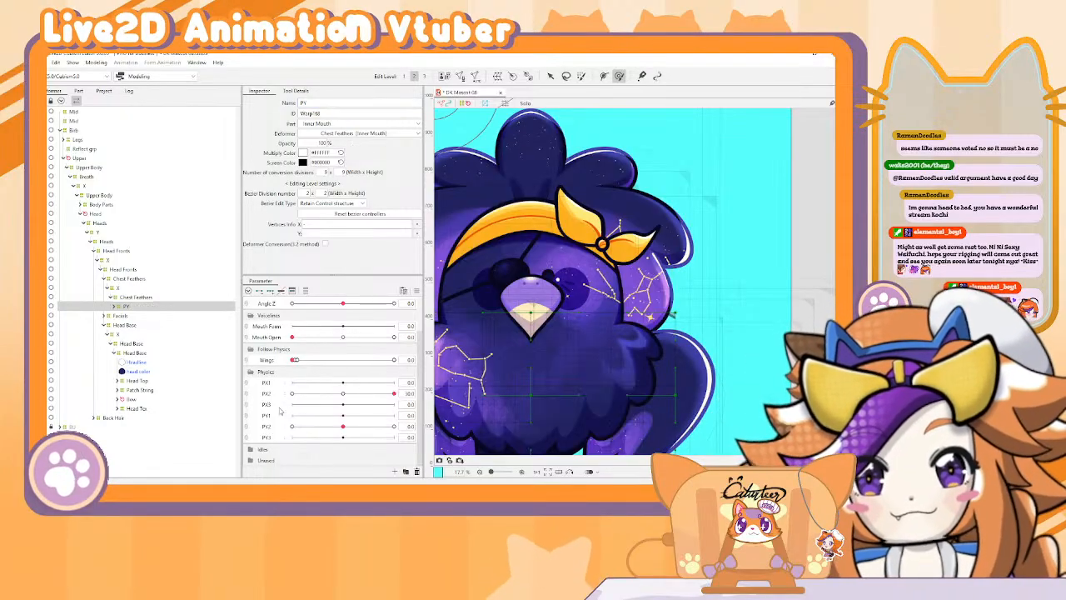
Step: Key the chest feathers' PY deformer on PY2 at -30, 0 and 30, brushing its lower mesh down at 30 and up at -30
{"action": "left_click_drag", "start_coordinate": [560, 361], "coordinate": [626, 270]}
{"action": "scroll", "coordinate": [581, 340], "scroll_direction": "down", "scroll_amount": 4}
{"action": "scroll", "coordinate": [581, 340], "scroll_direction": "up", "scroll_amount": 1}
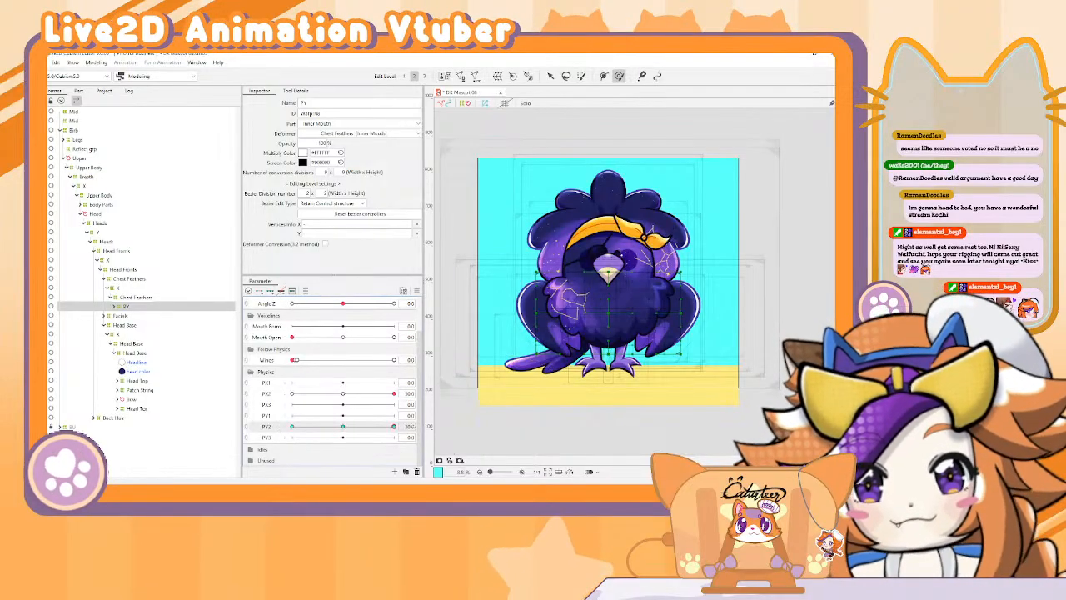
{"action": "left_click_drag", "start_coordinate": [401, 429], "coordinate": [408, 429]}
{"action": "left_click", "coordinate": [610, 383]}
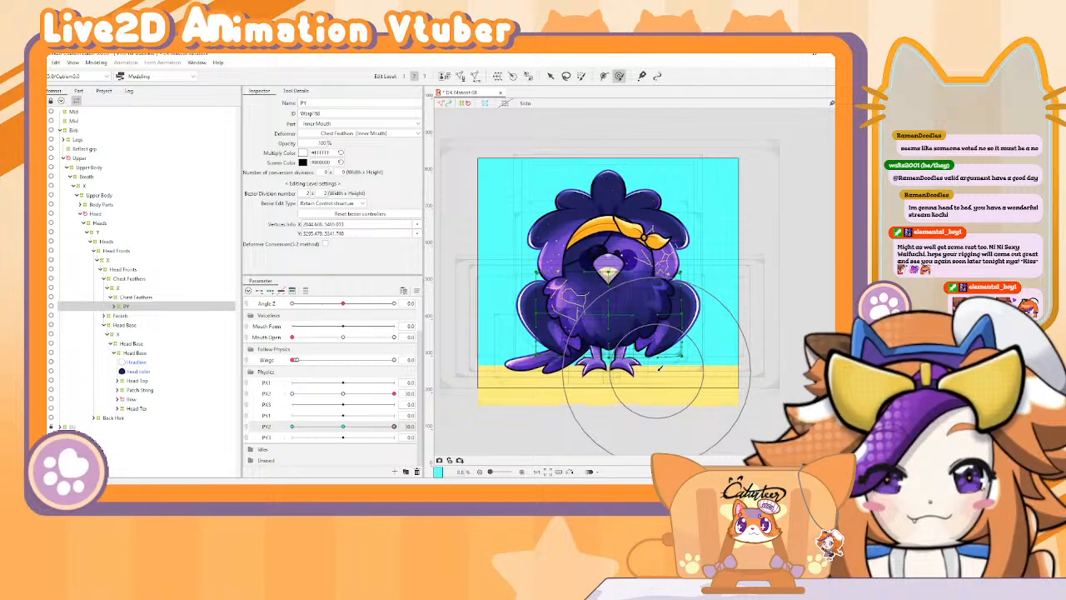
{"action": "key", "text": "ctrl+z"}
{"action": "left_click", "coordinate": [712, 348]}
{"action": "left_click_drag", "start_coordinate": [707, 345], "coordinate": [709, 343]}
{"action": "left_click_drag", "start_coordinate": [505, 361], "coordinate": [496, 336]}
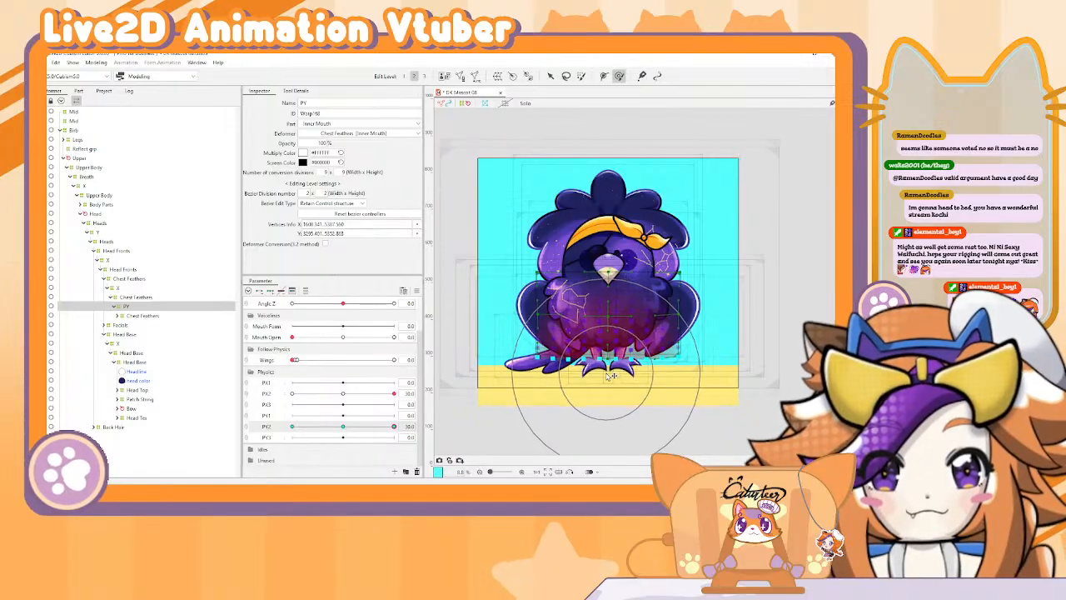
{"action": "left_click_drag", "start_coordinate": [393, 426], "coordinate": [292, 426]}
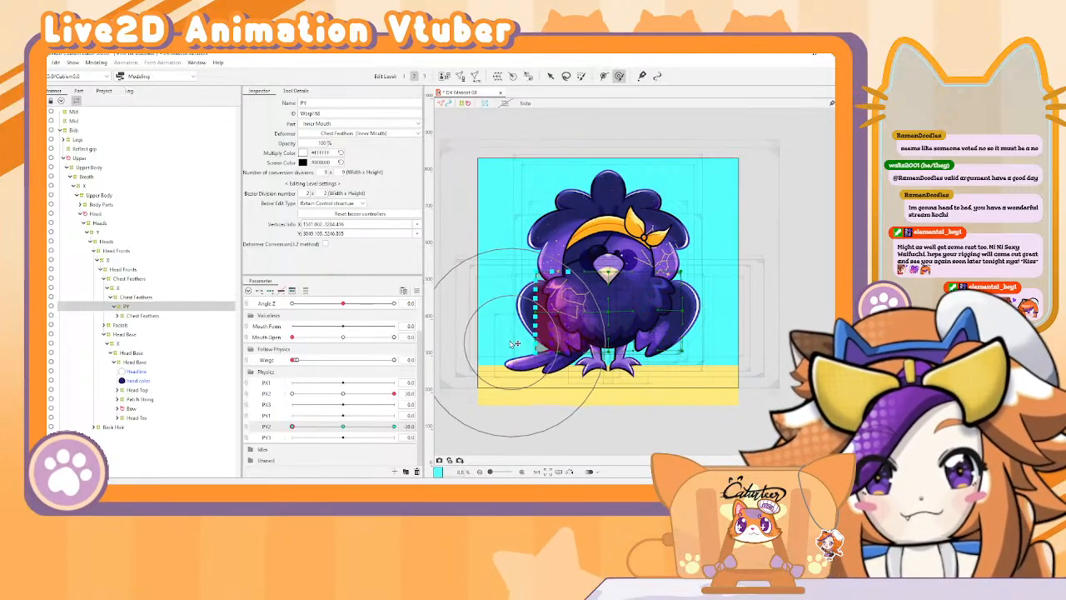
Step: Preview the chest feathers' vertical bounce in the Physics Settings by moving the model's head up
{"action": "left_click", "coordinate": [96, 62]}
{"action": "left_click", "coordinate": [112, 236]}
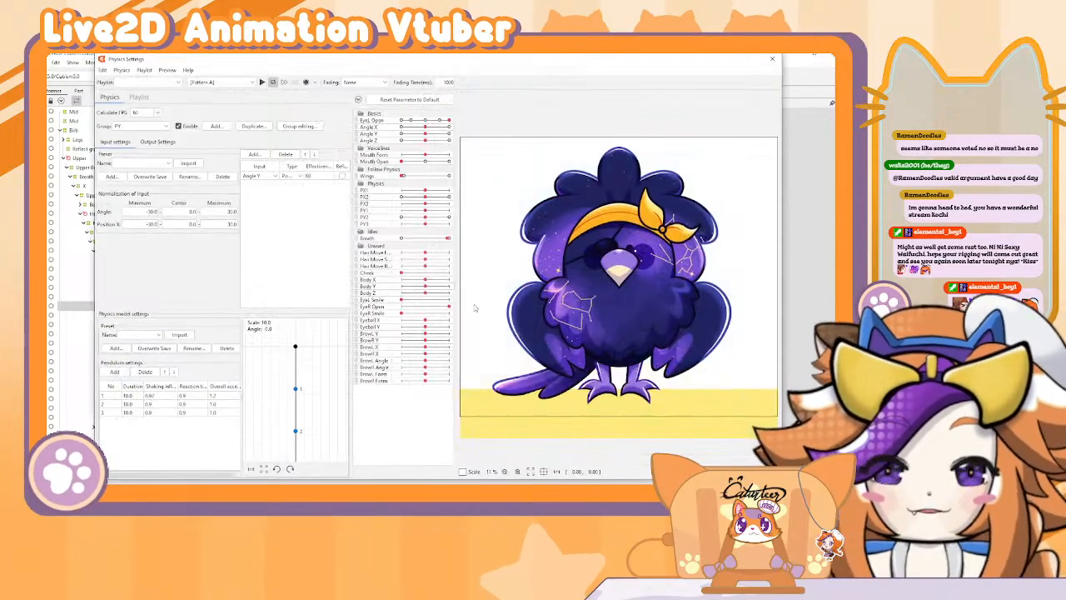
{"action": "left_click_drag", "start_coordinate": [603, 235], "coordinate": [635, 54]}
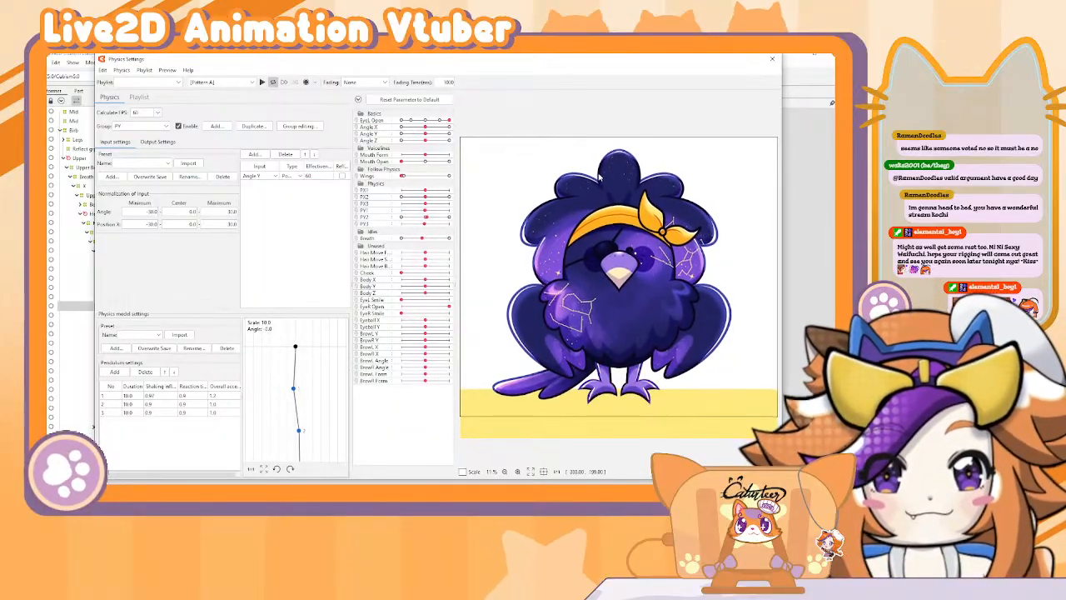
{"action": "left_click", "coordinate": [771, 59]}
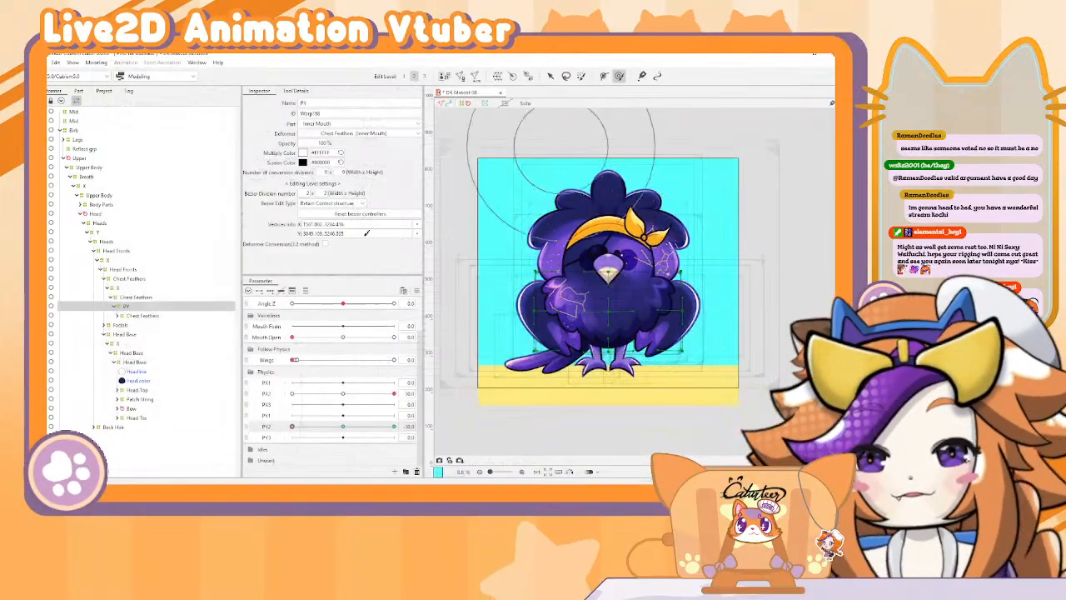
Step: Rename the Chest Feathers deformer inside PY as PX, key it at three points on PX3, and reset all parameters to default values
{"action": "left_click", "coordinate": [154, 316]}
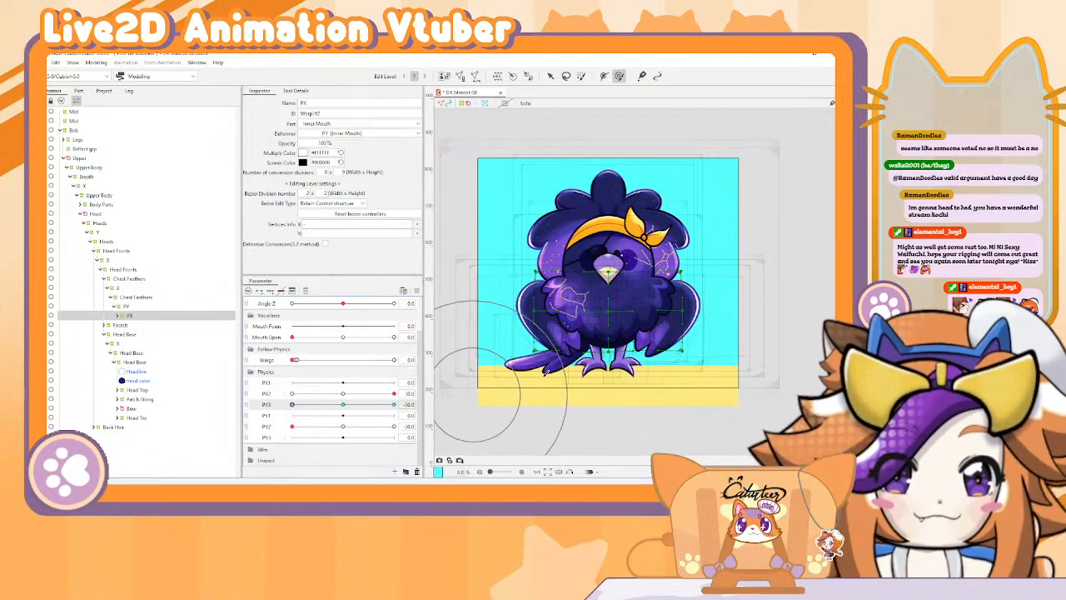
{"action": "left_click", "coordinate": [417, 291]}
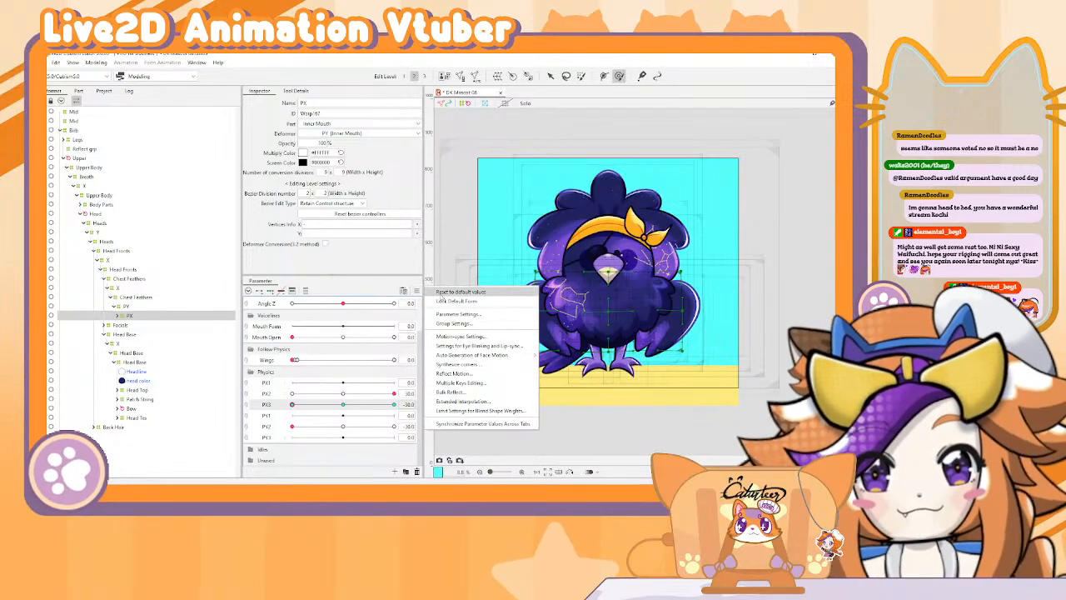
{"action": "left_click", "coordinate": [444, 292]}
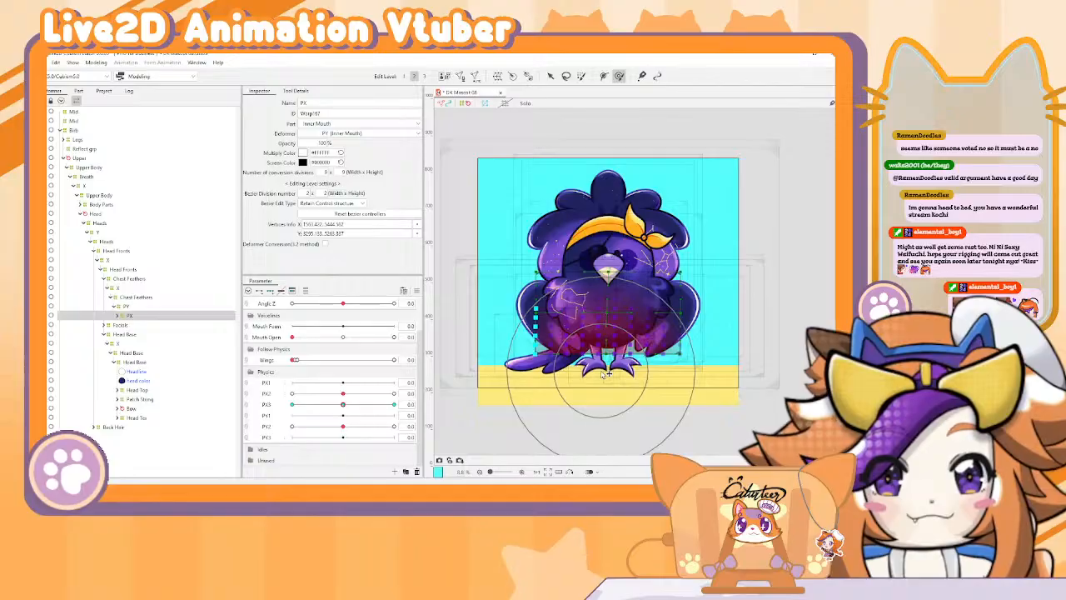
Step: Shift the lower mesh of the chest feathers' PX deformer sideways with the deform brush and set PX3 to -30
{"action": "left_click", "coordinate": [529, 362]}
{"action": "left_click_drag", "start_coordinate": [676, 382], "coordinate": [670, 385]}
{"action": "left_click_drag", "start_coordinate": [542, 384], "coordinate": [535, 376]}
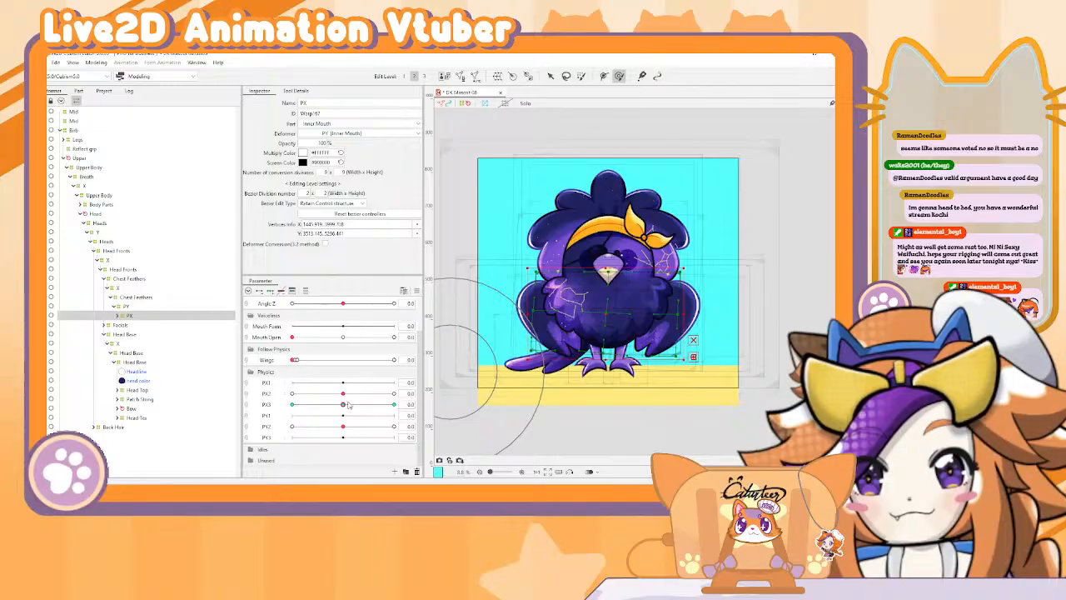
{"action": "left_click", "coordinate": [293, 404]}
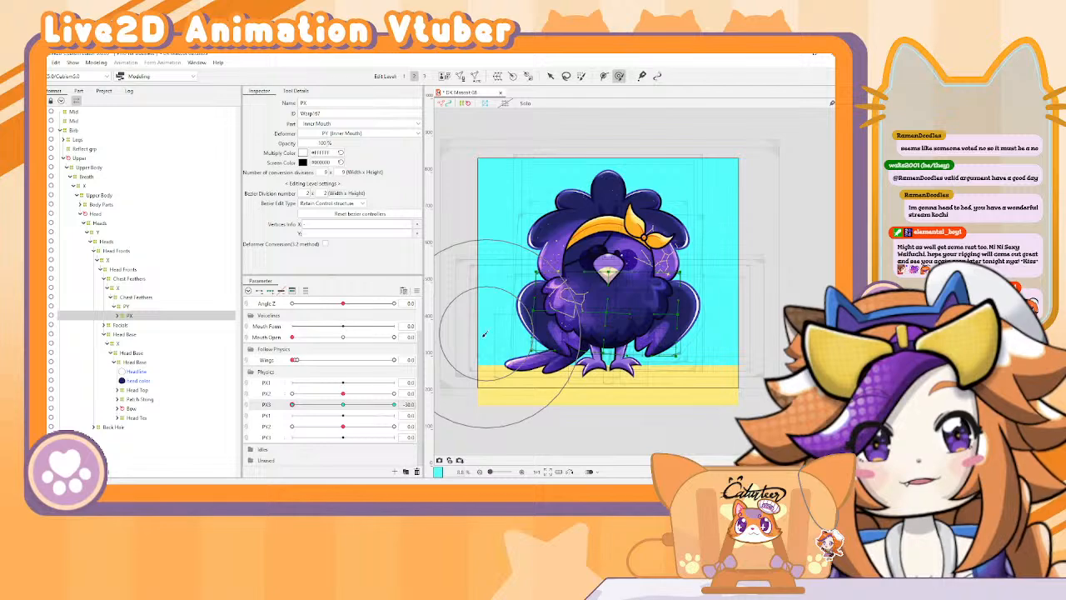
Step: Use Reflect Motion on PX3 to mirror the chest feathers' sideways deformation onto the opposite key, and compare both ends
{"action": "left_click", "coordinate": [417, 291]}
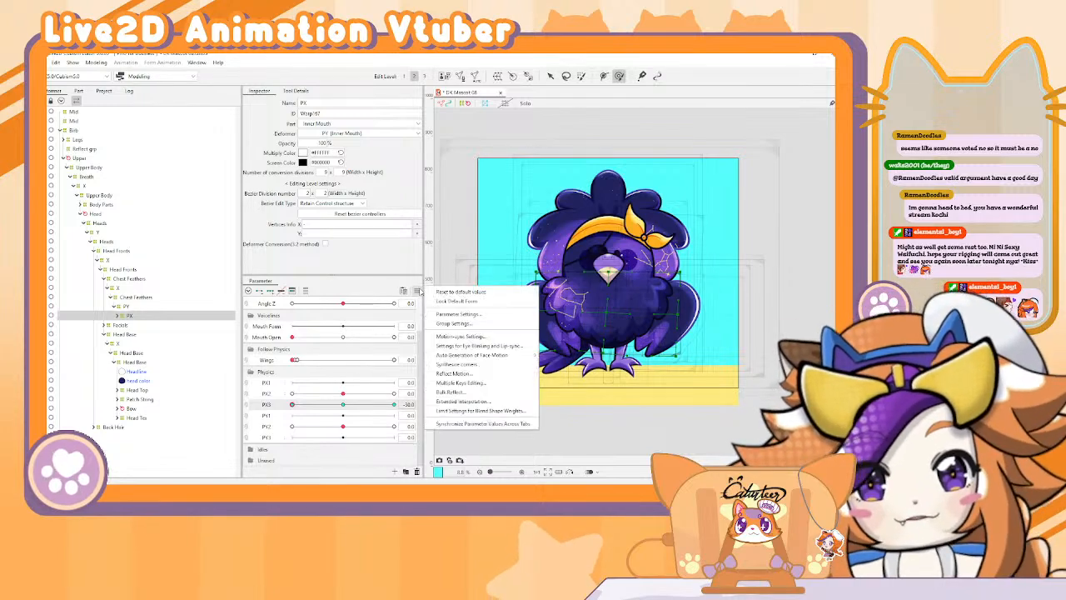
{"action": "left_click", "coordinate": [483, 371]}
{"action": "left_click", "coordinate": [421, 353]}
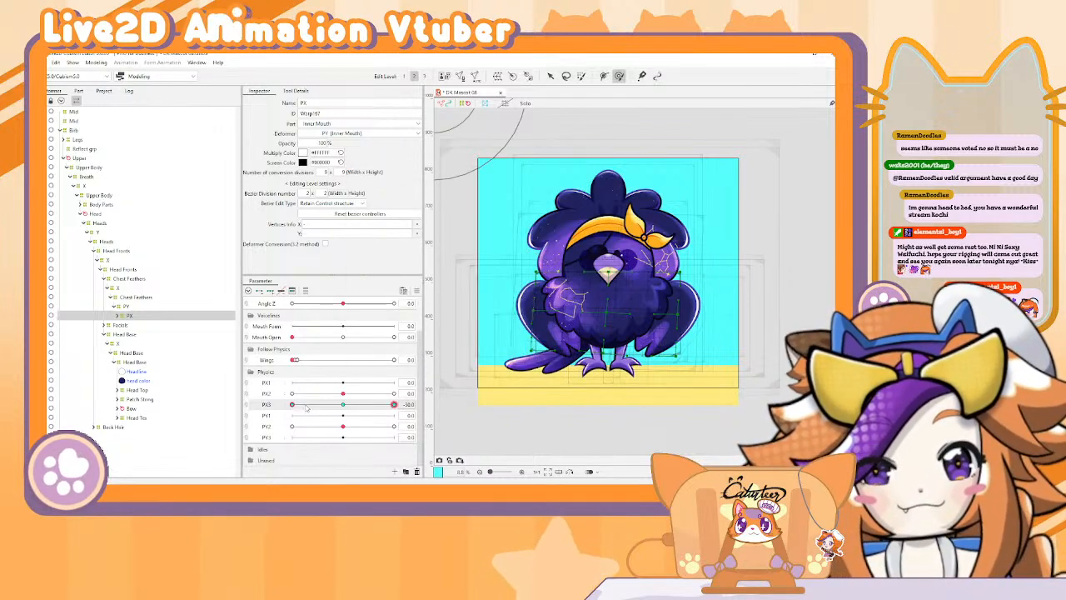
{"action": "left_click_drag", "start_coordinate": [394, 404], "coordinate": [291, 391]}
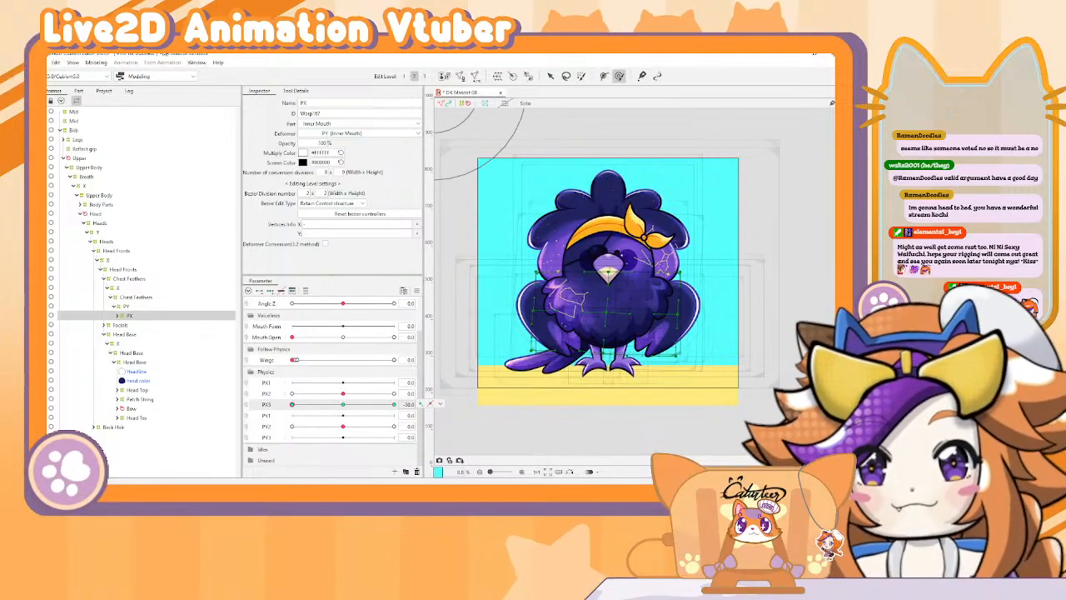
Step: Preview the chest feathers' sideways sway in the Physics Settings by turning the model's head horizontally
{"action": "left_click", "coordinate": [96, 62]}
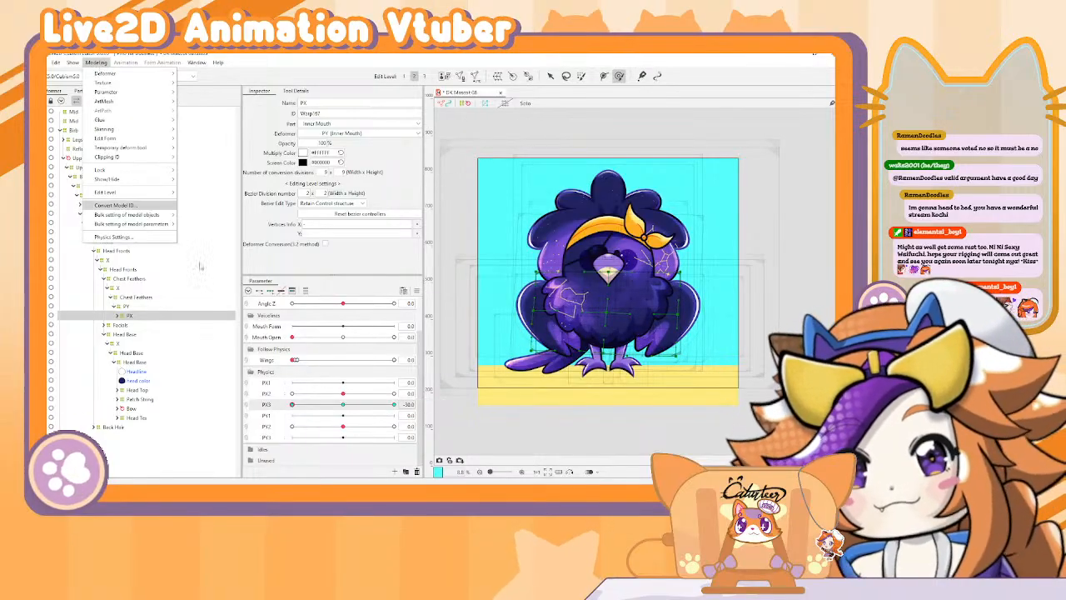
{"action": "left_click", "coordinate": [153, 237]}
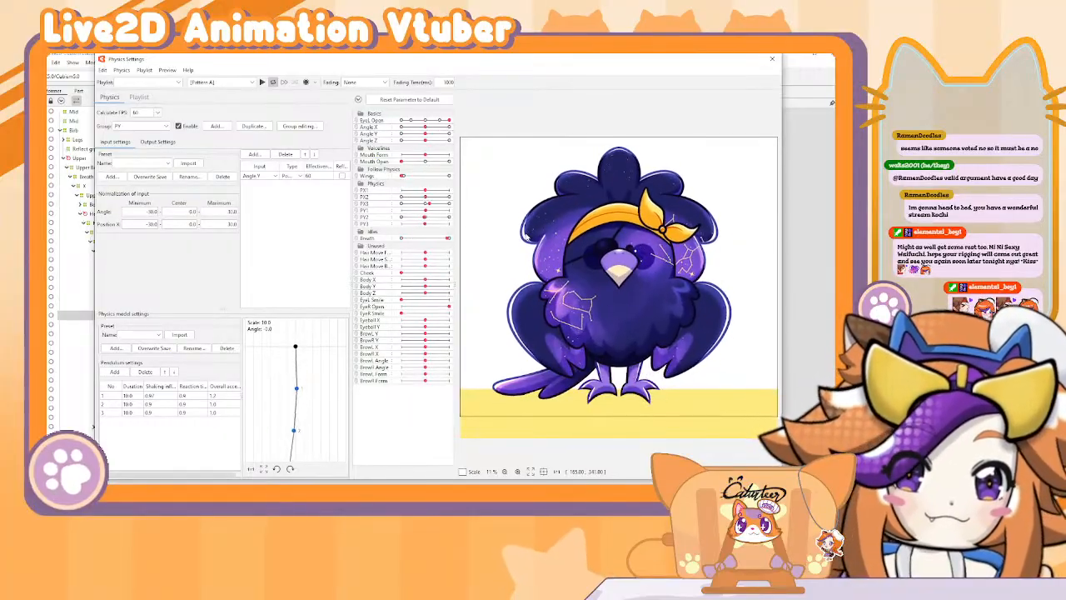
{"action": "left_click_drag", "start_coordinate": [678, 292], "coordinate": [830, 286]}
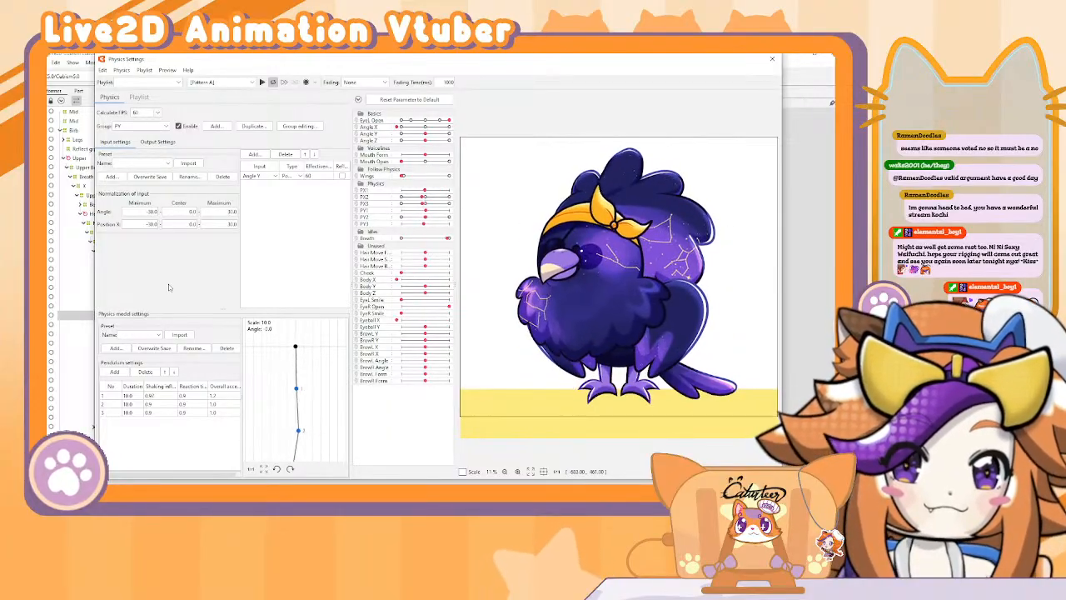
{"action": "left_click_drag", "start_coordinate": [169, 288], "coordinate": [168, 243]}
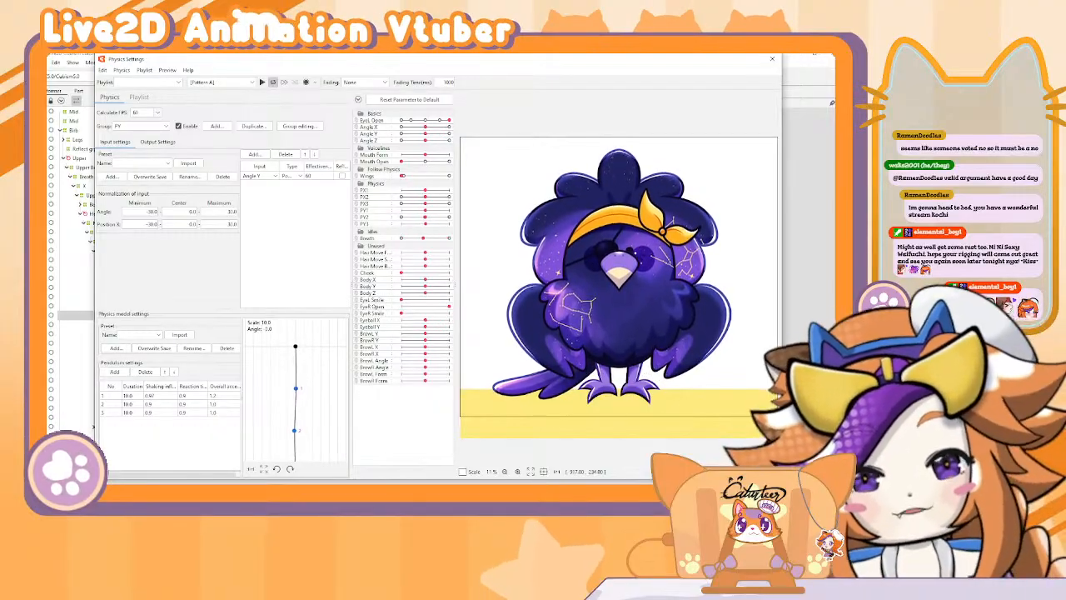
{"action": "left_click", "coordinate": [772, 58]}
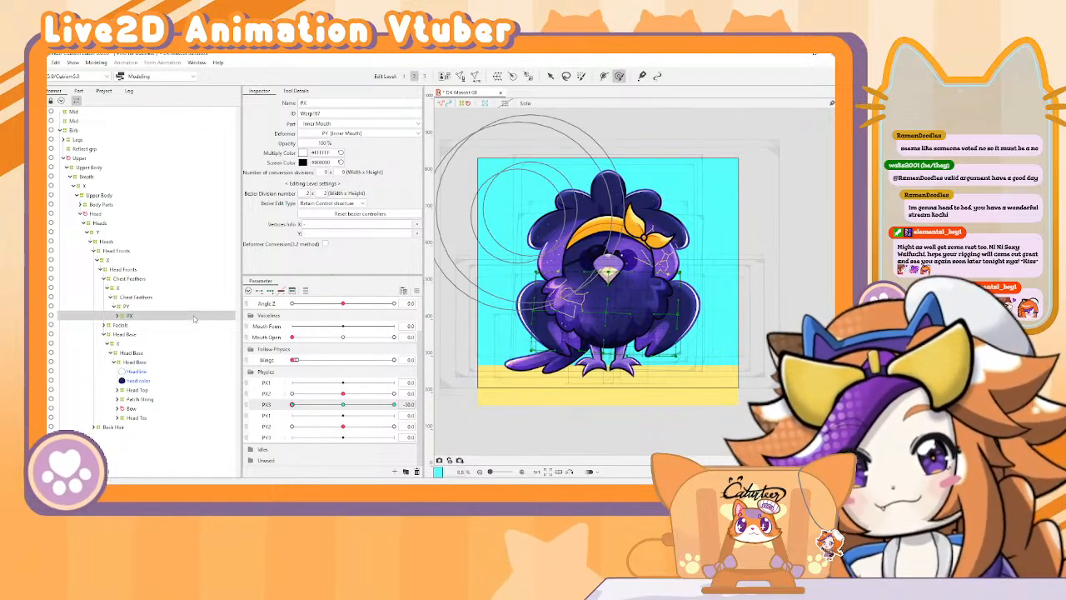
Step: Duplicate the Back Hair warp deformer under X and nest the original deformer inside the copy
{"action": "left_click", "coordinate": [125, 334]}
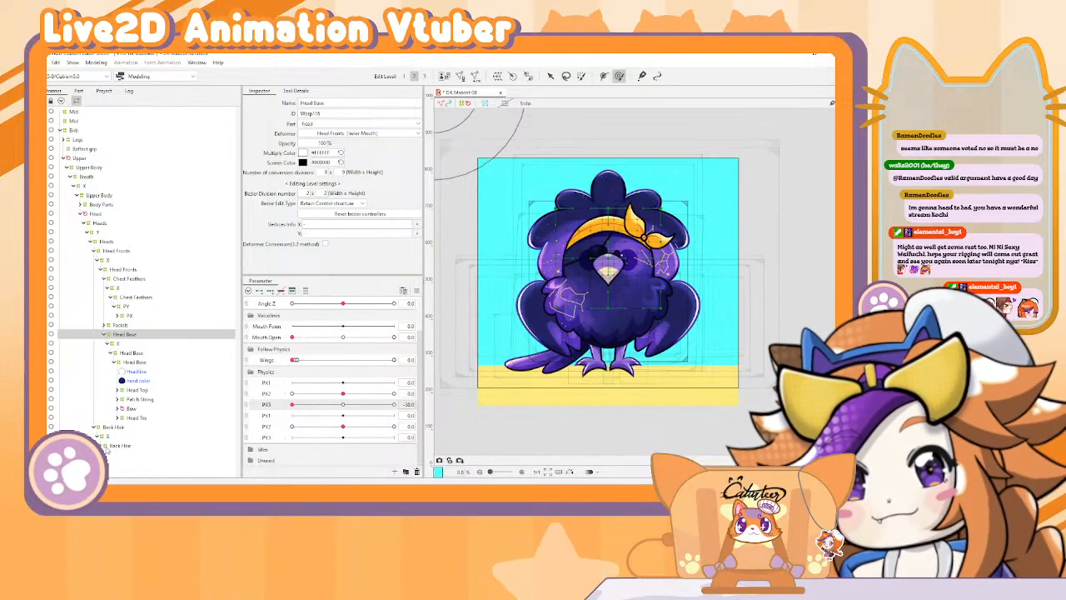
{"action": "left_click", "coordinate": [119, 446]}
{"action": "left_click", "coordinate": [100, 446]}
{"action": "scroll", "coordinate": [144, 410], "scroll_direction": "down", "scroll_amount": 2}
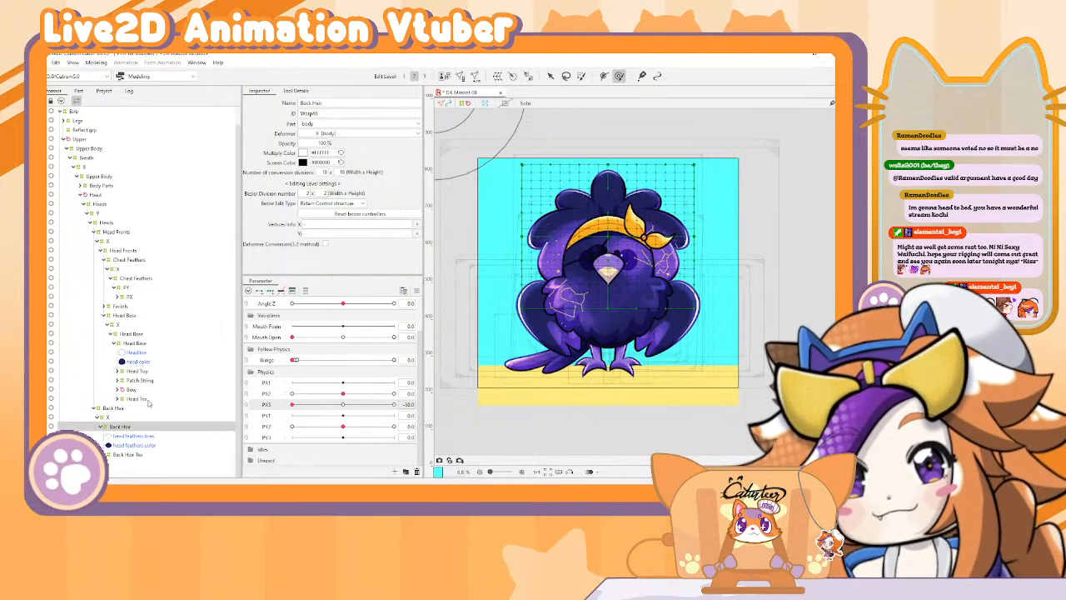
{"action": "key", "text": "ctrl+c"}
{"action": "key", "text": "ctrl+v"}
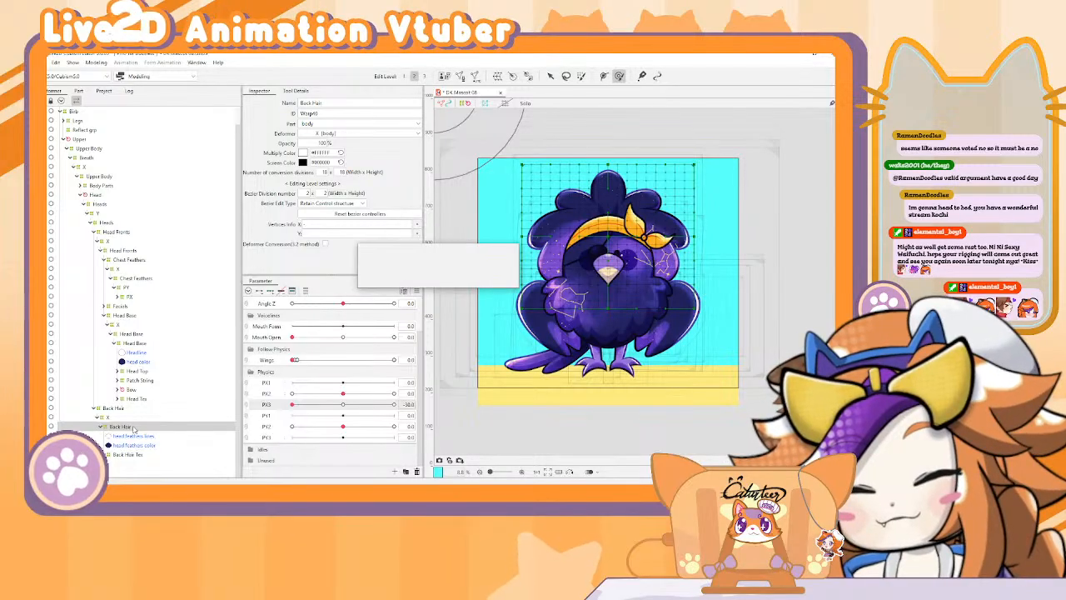
{"action": "key", "text": "ctrl+v"}
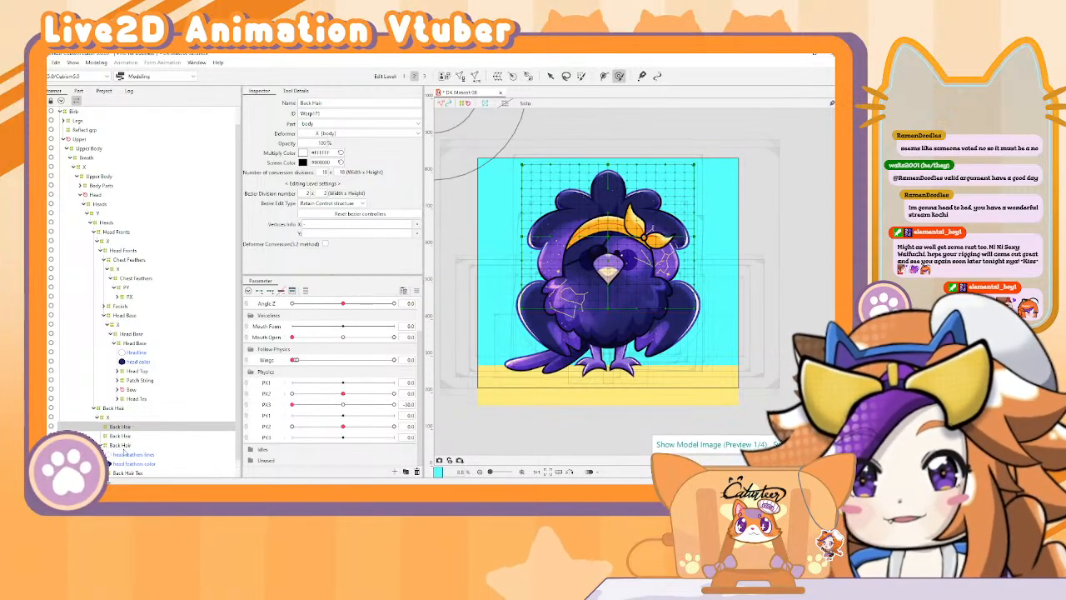
{"action": "left_click_drag", "start_coordinate": [125, 448], "coordinate": [128, 445]}
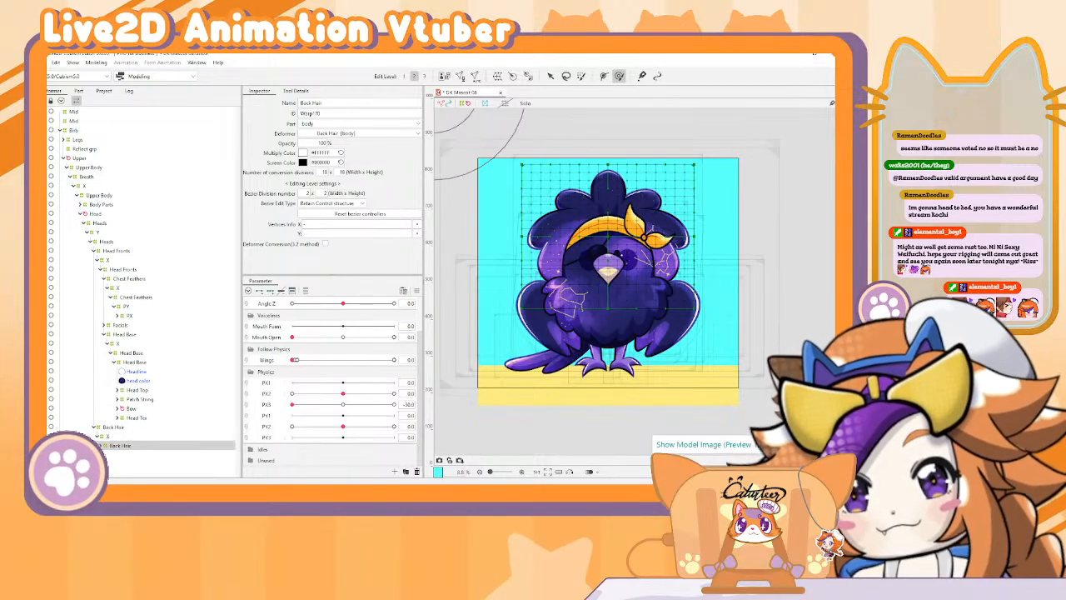
Step: Paste another Back Hair deformer under X, nest the existing Back Hair chain inside it, and rename it PY
{"action": "left_click", "coordinate": [100, 445]}
{"action": "left_click", "coordinate": [121, 445]}
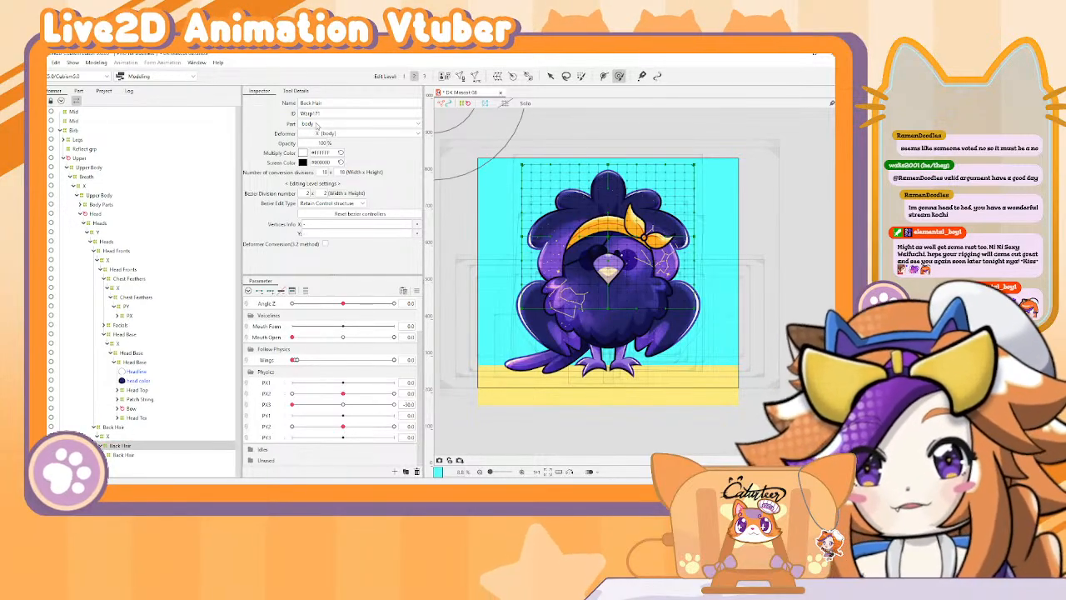
{"action": "key", "text": "ctrl+v"}
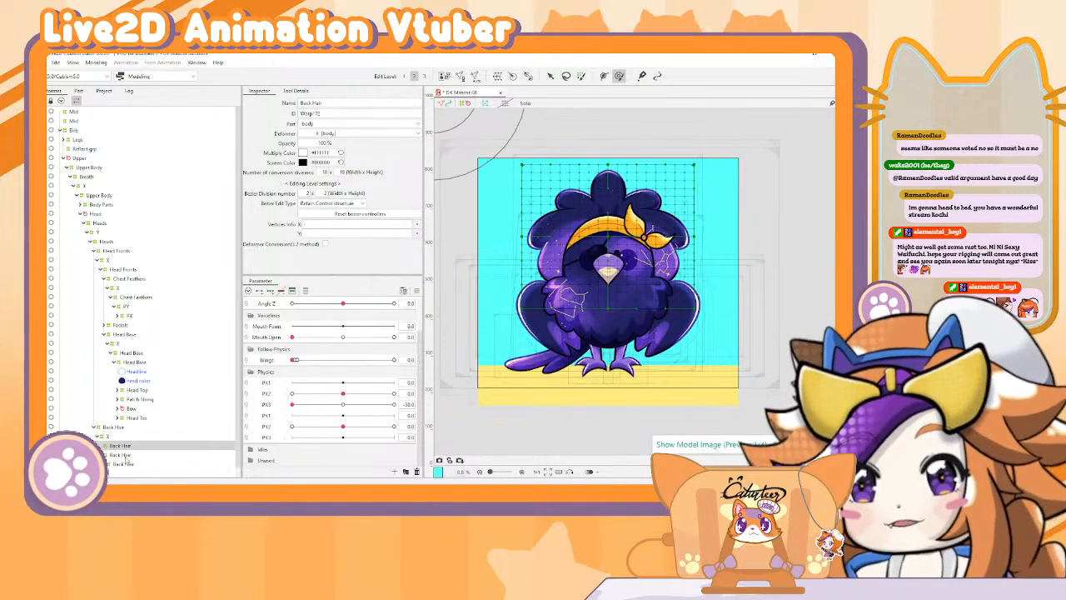
{"action": "left_click_drag", "start_coordinate": [126, 455], "coordinate": [127, 450]}
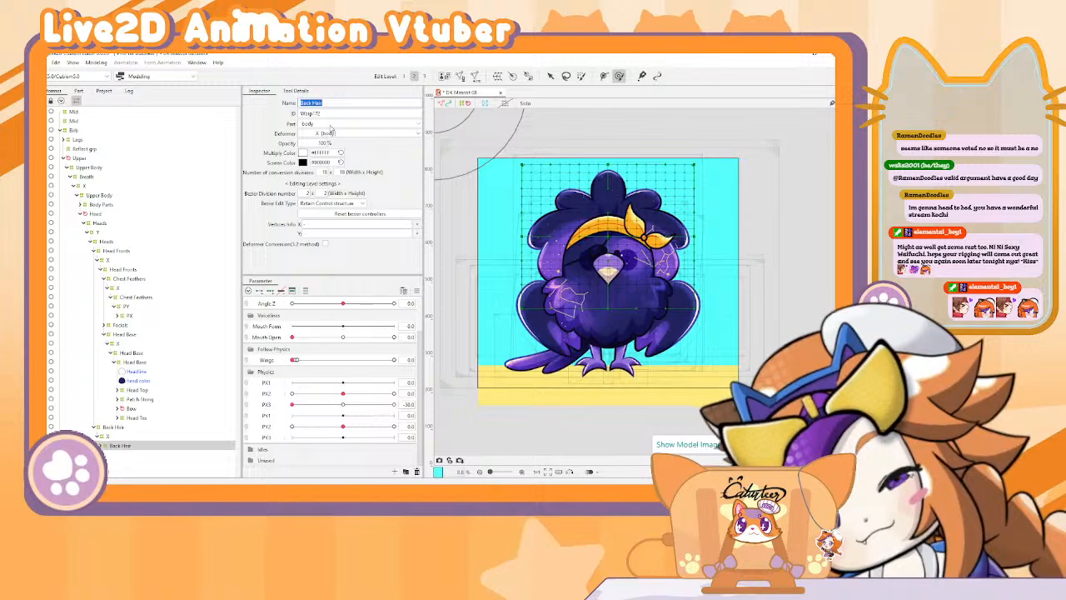
{"action": "type", "text": "PY"}
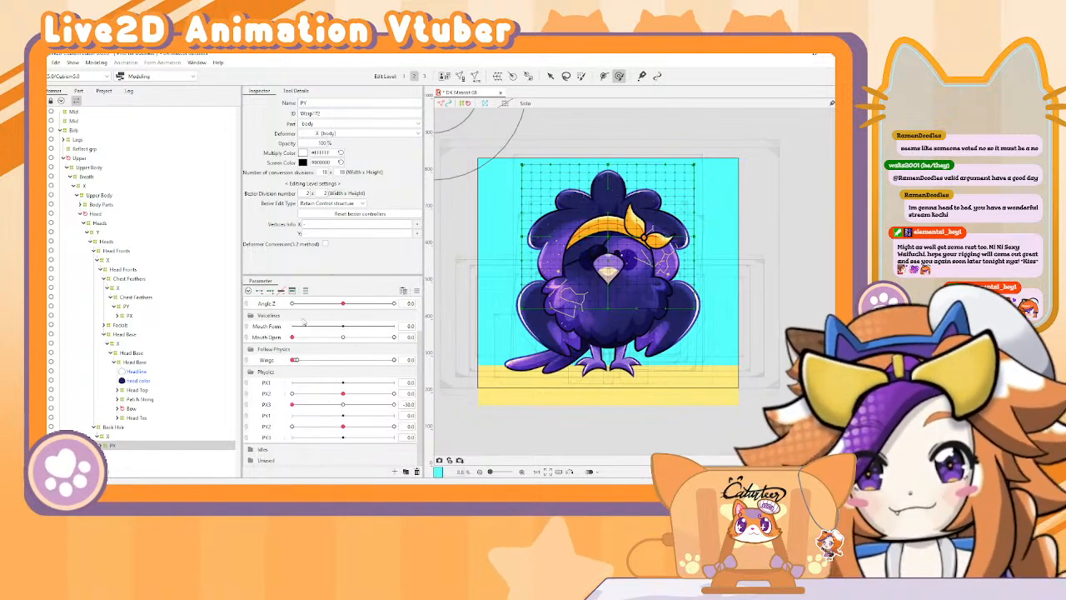
Step: Add three keys to PY3 for the back hair's PY deformer, raising the hair at 30 and lowering it at -30
{"action": "left_click", "coordinate": [272, 441]}
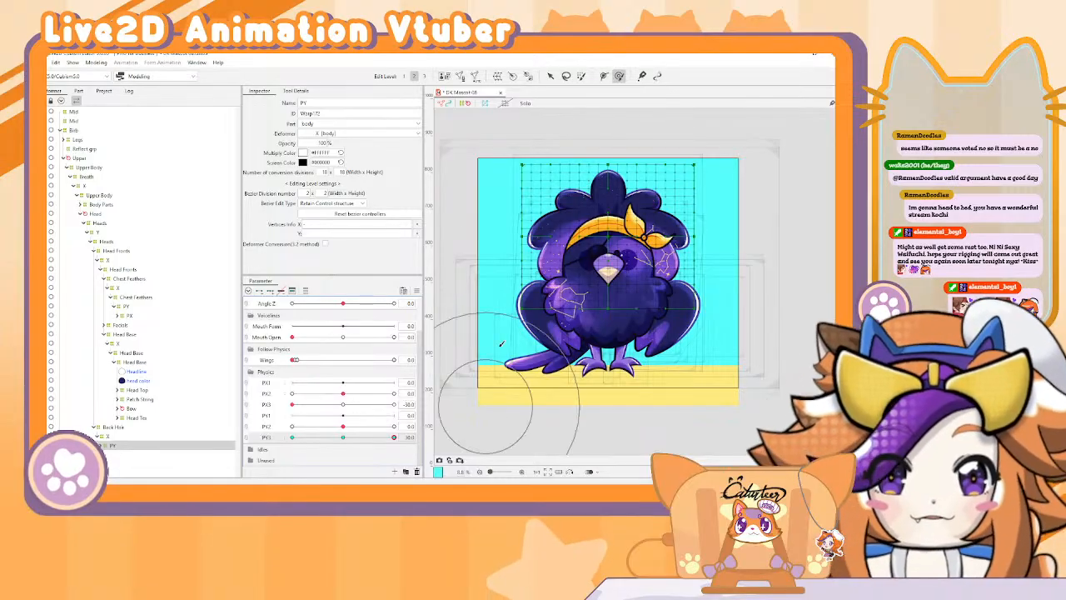
{"action": "mouse_move", "coordinate": [524, 251]}
{"action": "left_mouse_down"}
{"action": "mouse_move", "coordinate": [537, 193]}
{"action": "mouse_move", "coordinate": [560, 158]}
{"action": "mouse_move", "coordinate": [574, 161]}
{"action": "left_mouse_up"}
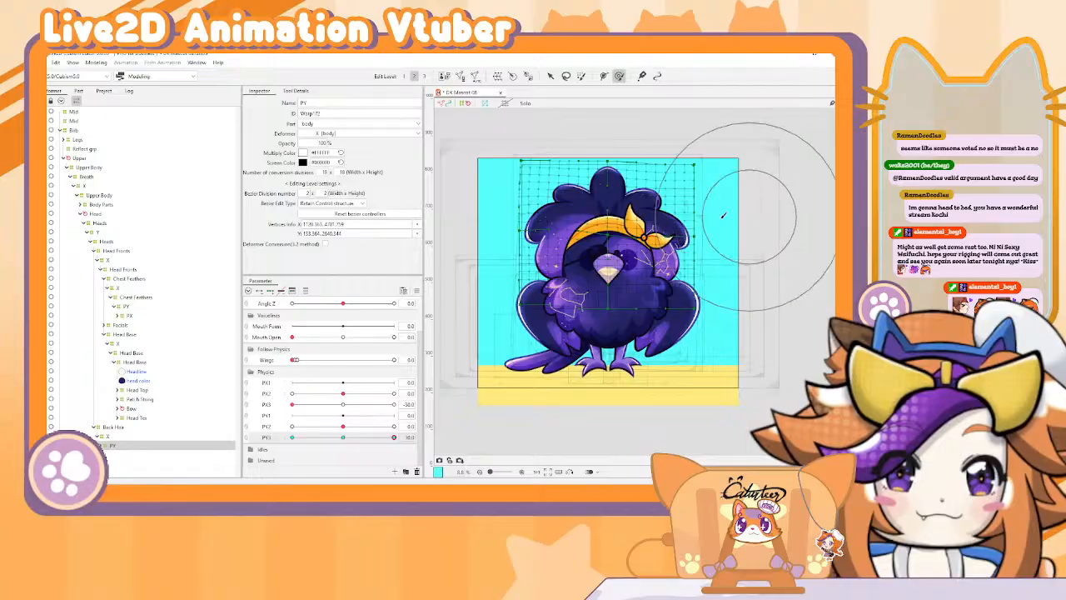
{"action": "left_click_drag", "start_coordinate": [730, 287], "coordinate": [713, 237]}
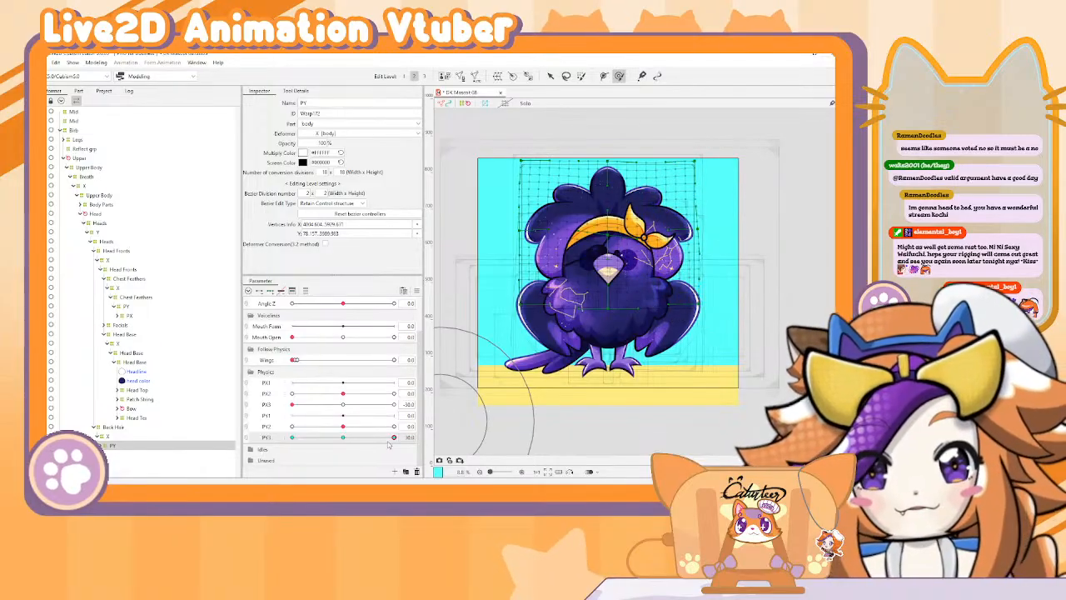
{"action": "left_click_drag", "start_coordinate": [389, 442], "coordinate": [292, 469]}
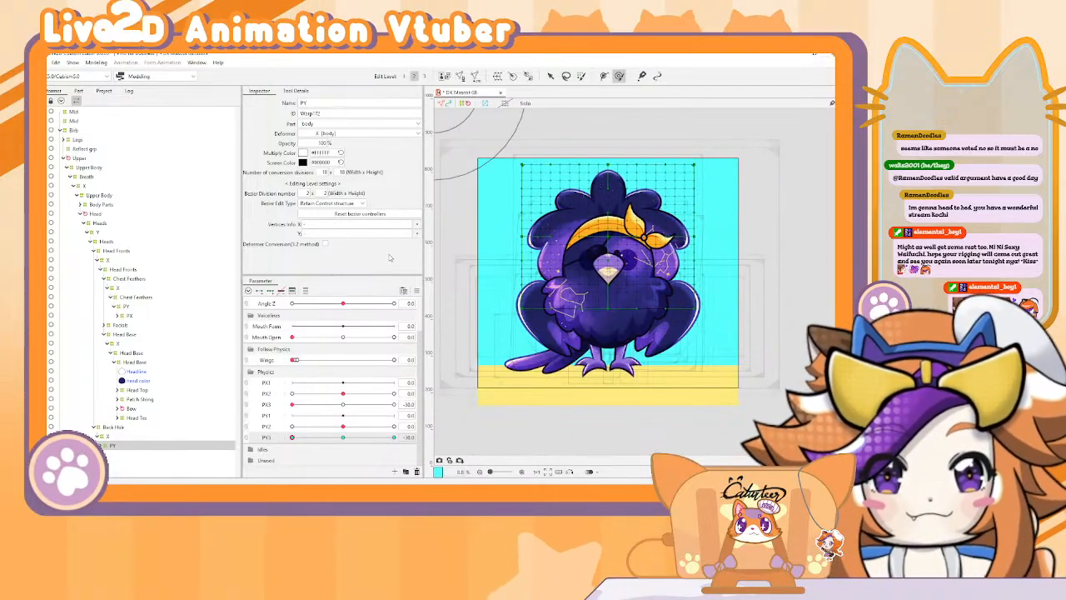
{"action": "mouse_move", "coordinate": [510, 227]}
{"action": "left_mouse_down"}
{"action": "mouse_move", "coordinate": [500, 226]}
{"action": "mouse_move", "coordinate": [518, 249]}
{"action": "mouse_move", "coordinate": [542, 250]}
{"action": "left_mouse_up"}
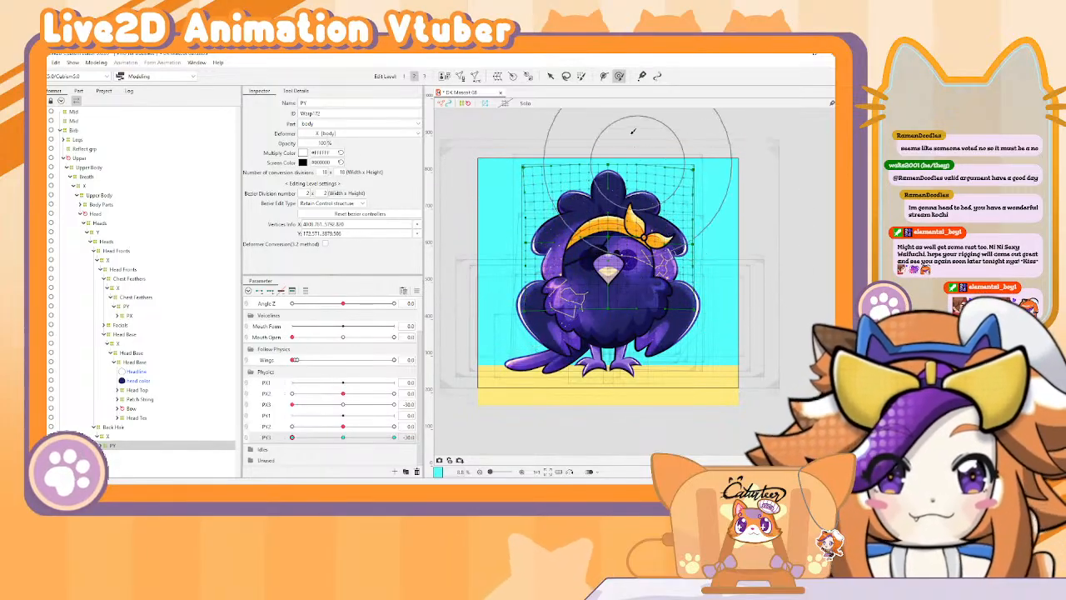
{"action": "left_click_drag", "start_coordinate": [607, 122], "coordinate": [608, 134]}
{"action": "left_click_drag", "start_coordinate": [545, 153], "coordinate": [547, 157]}
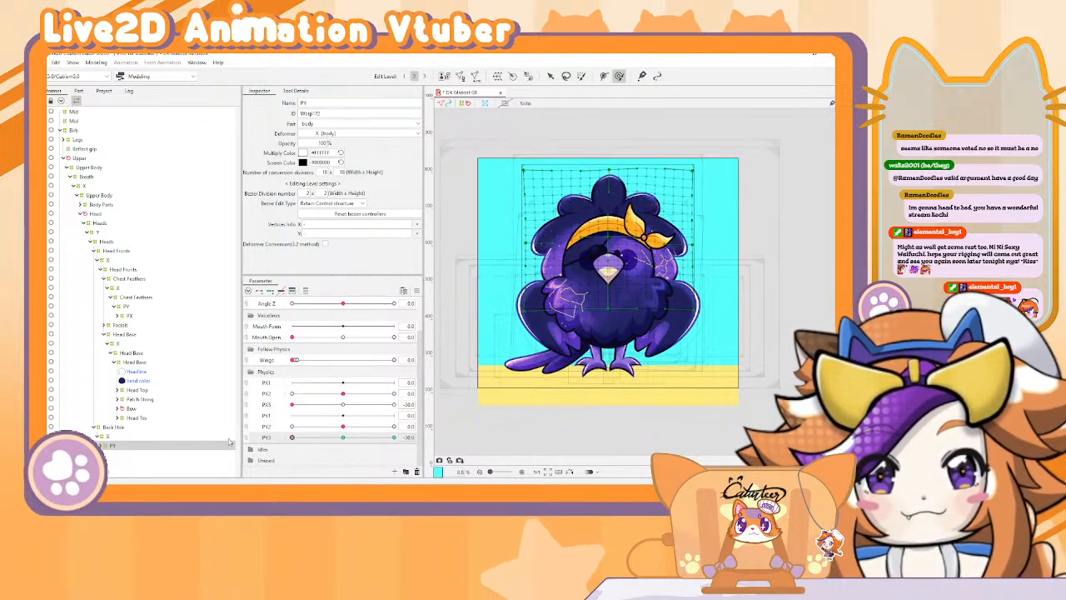
Step: Preview the back hair's vertical movement in the Physics Settings
{"action": "left_click", "coordinate": [95, 63]}
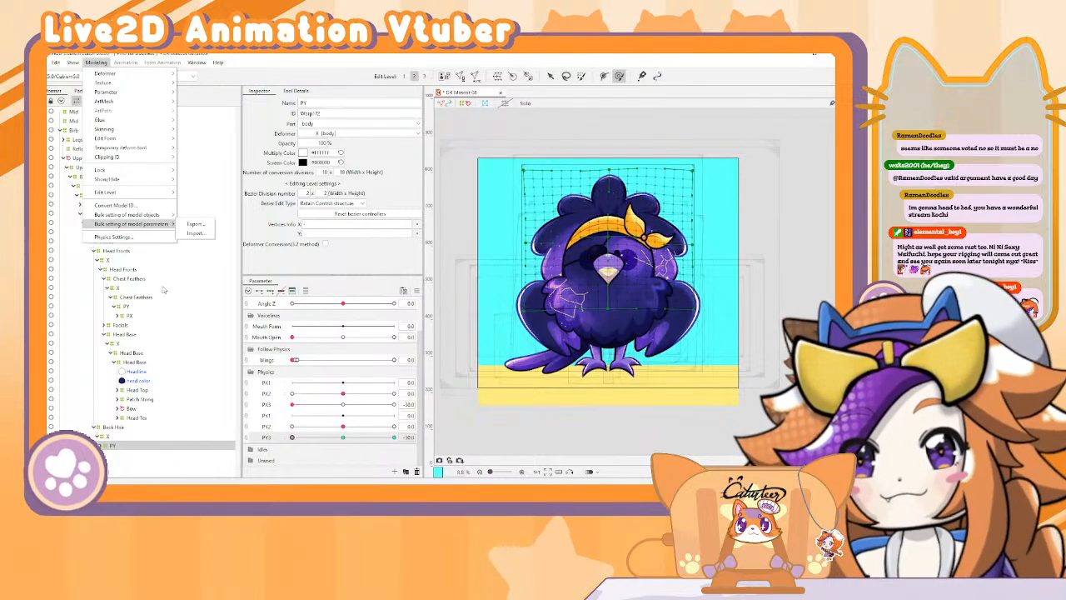
{"action": "left_click", "coordinate": [114, 237]}
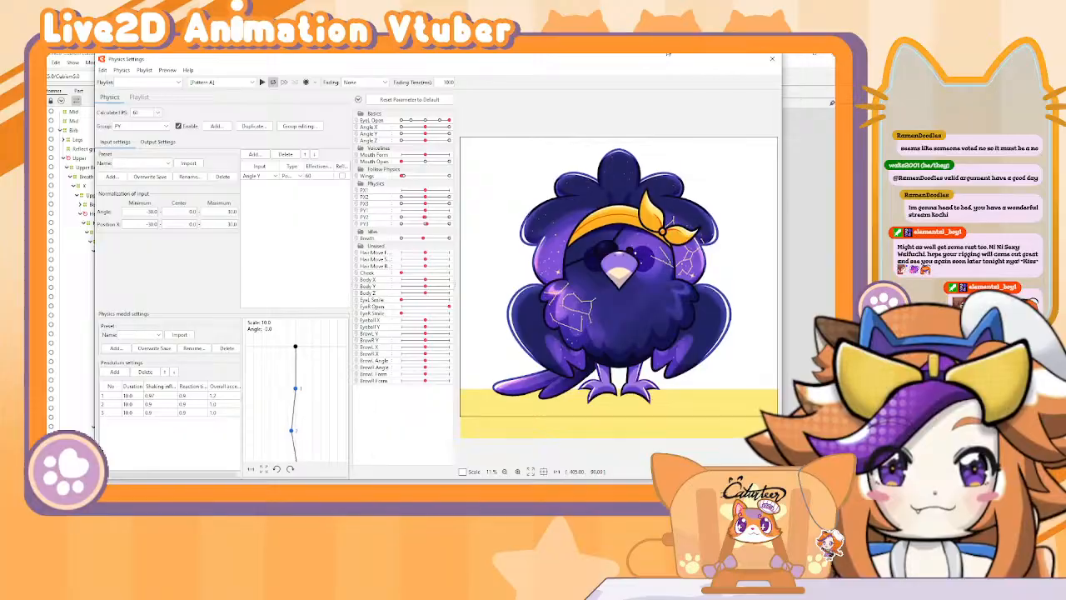
{"action": "left_click", "coordinate": [772, 59]}
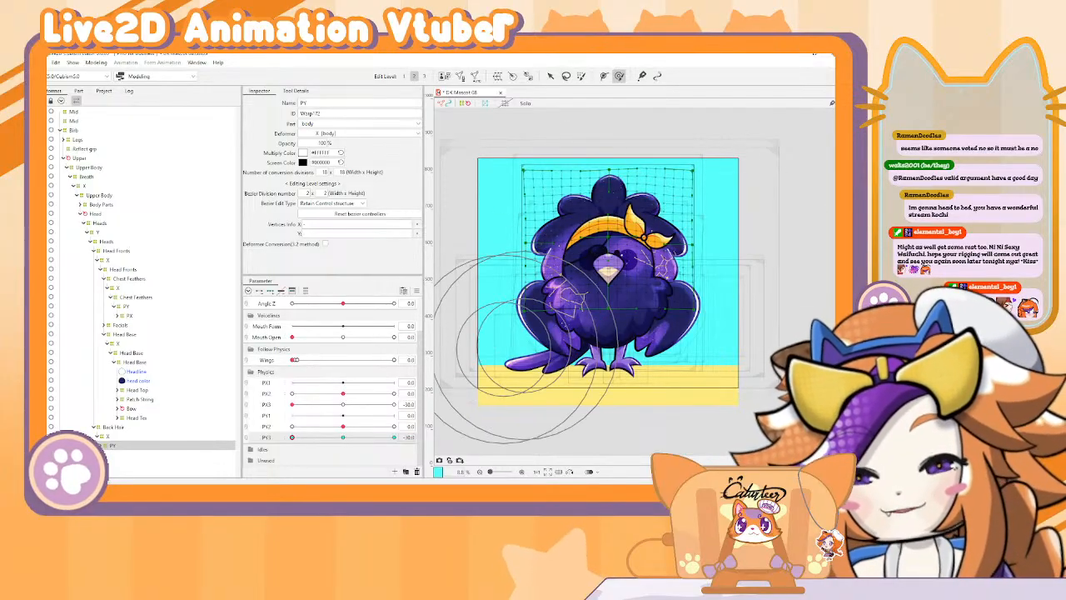
Step: Rename the Back Hair deformer nested under PY as PX, reset the parameters to default, and add three keys to PX3
{"action": "left_click", "coordinate": [102, 446]}
{"action": "left_click", "coordinate": [124, 461]}
{"action": "left_click", "coordinate": [125, 456]}
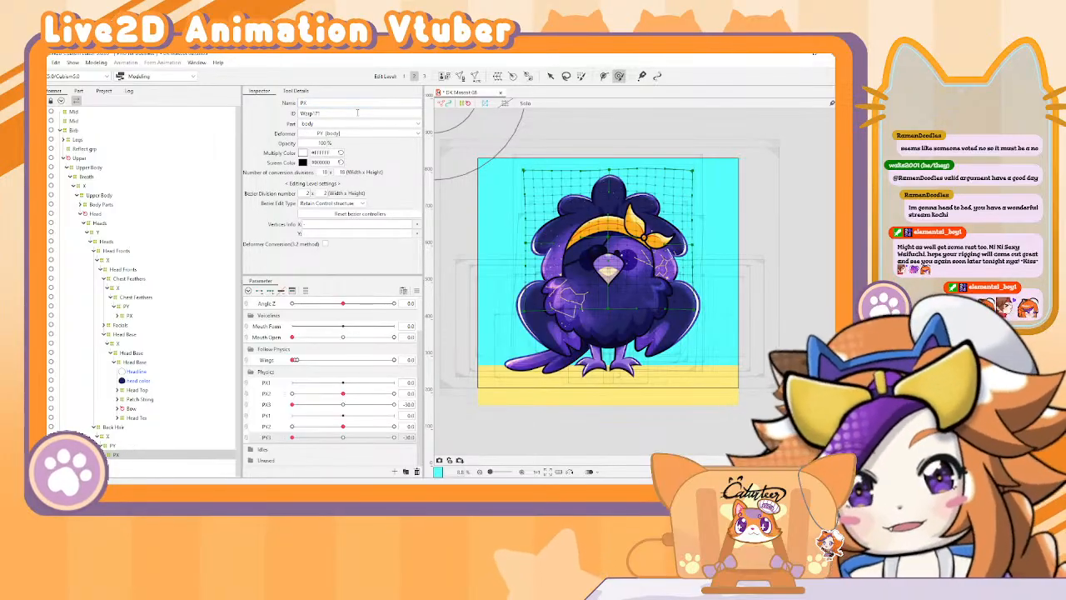
{"action": "left_click", "coordinate": [416, 291]}
{"action": "left_click", "coordinate": [432, 292]}
{"action": "left_click", "coordinate": [279, 406]}
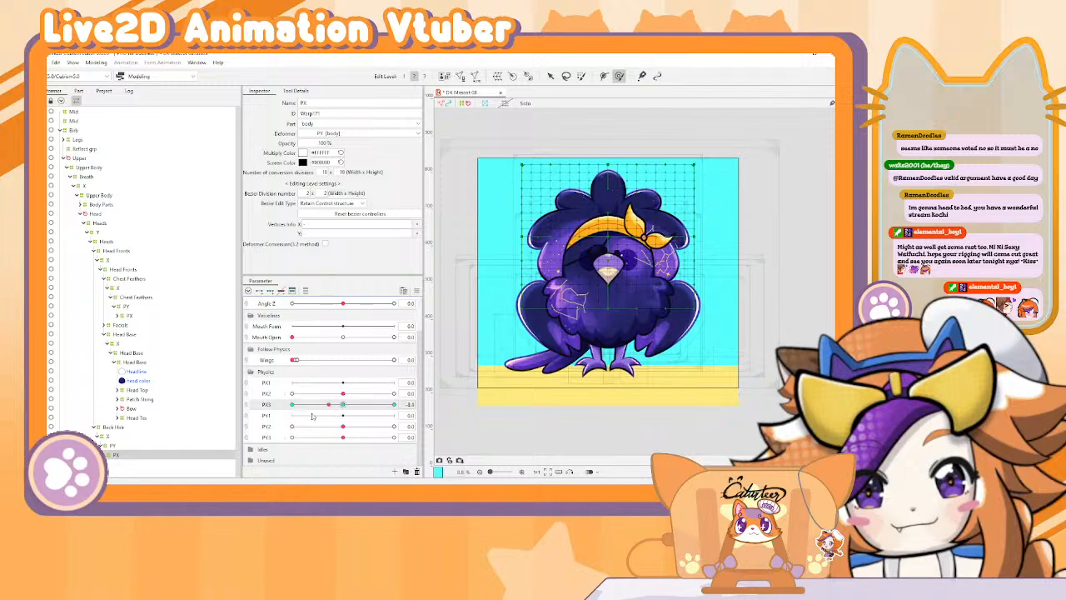
Step: Shift the back hair's PX deformer grid sideways to the left at PX3 -30 with the deform brush
{"action": "left_click_drag", "start_coordinate": [600, 289], "coordinate": [593, 286]}
{"action": "left_click_drag", "start_coordinate": [712, 300], "coordinate": [654, 325]}
{"action": "left_click_drag", "start_coordinate": [571, 329], "coordinate": [570, 324]}
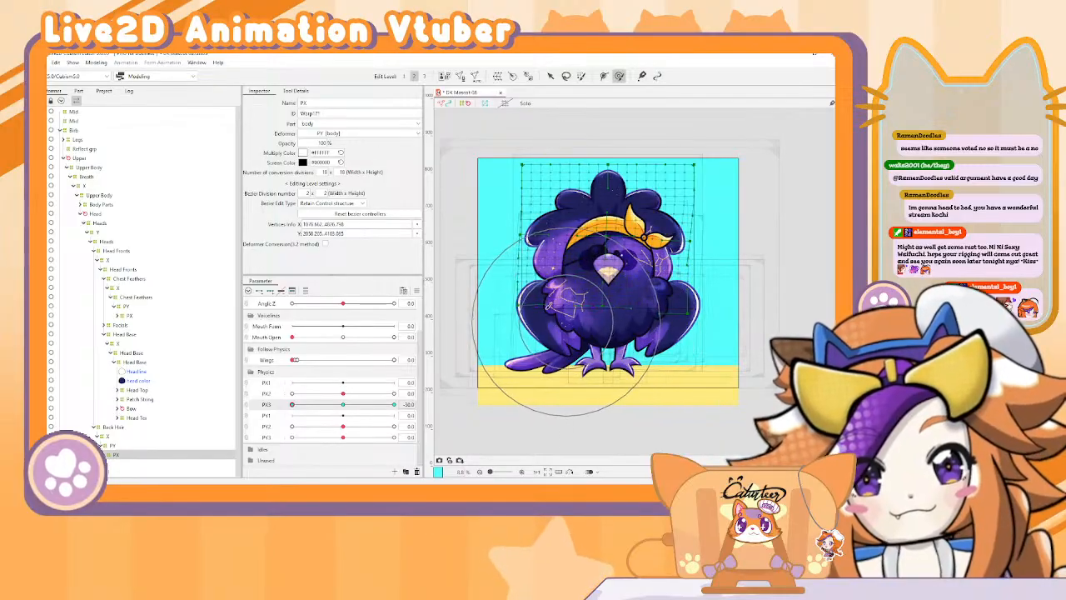
{"action": "left_click_drag", "start_coordinate": [515, 257], "coordinate": [513, 253]}
{"action": "left_click_drag", "start_coordinate": [646, 129], "coordinate": [638, 132]}
{"action": "left_click_drag", "start_coordinate": [572, 144], "coordinate": [561, 144]}
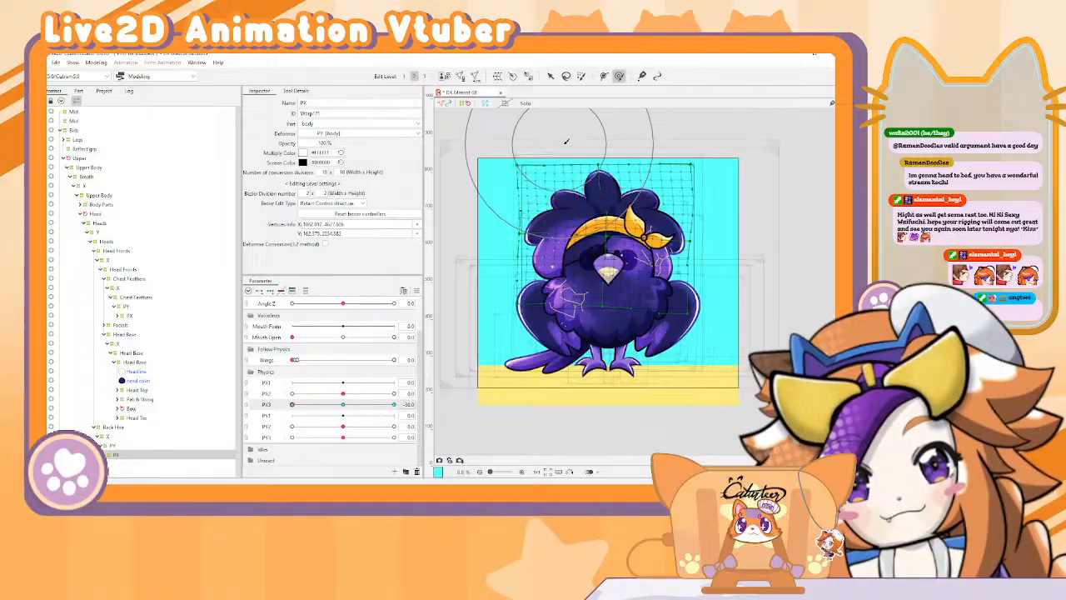
{"action": "left_click_drag", "start_coordinate": [671, 141], "coordinate": [663, 142]}
{"action": "left_click_drag", "start_coordinate": [727, 218], "coordinate": [723, 219]}
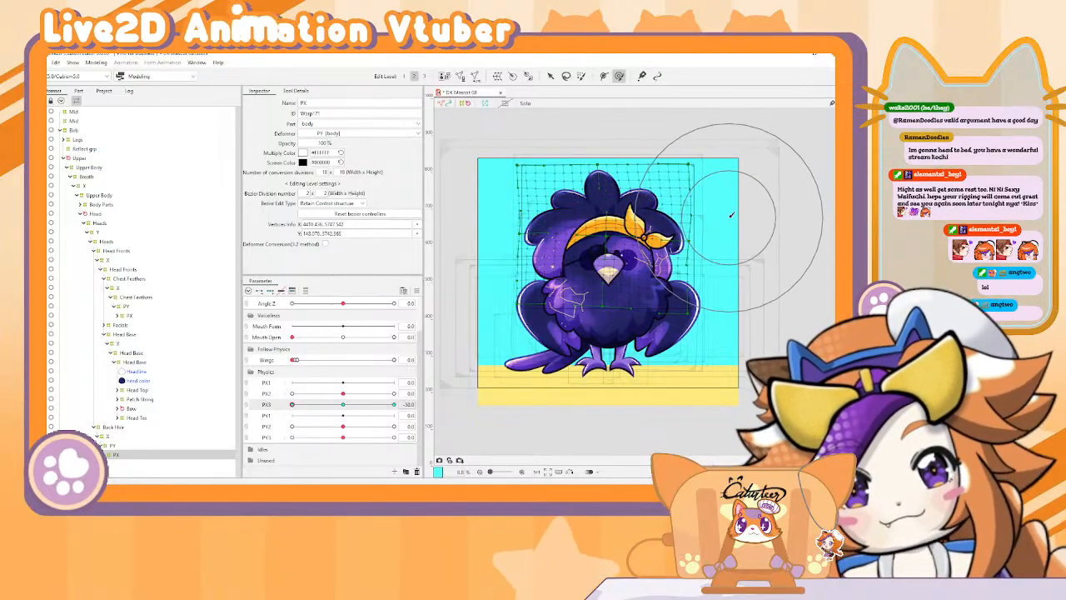
Step: Use Reflect Motion horizontally to mirror the back hair's PX deformation onto PX3 30, and preview it in the Physics Settings
{"action": "left_click", "coordinate": [419, 290]}
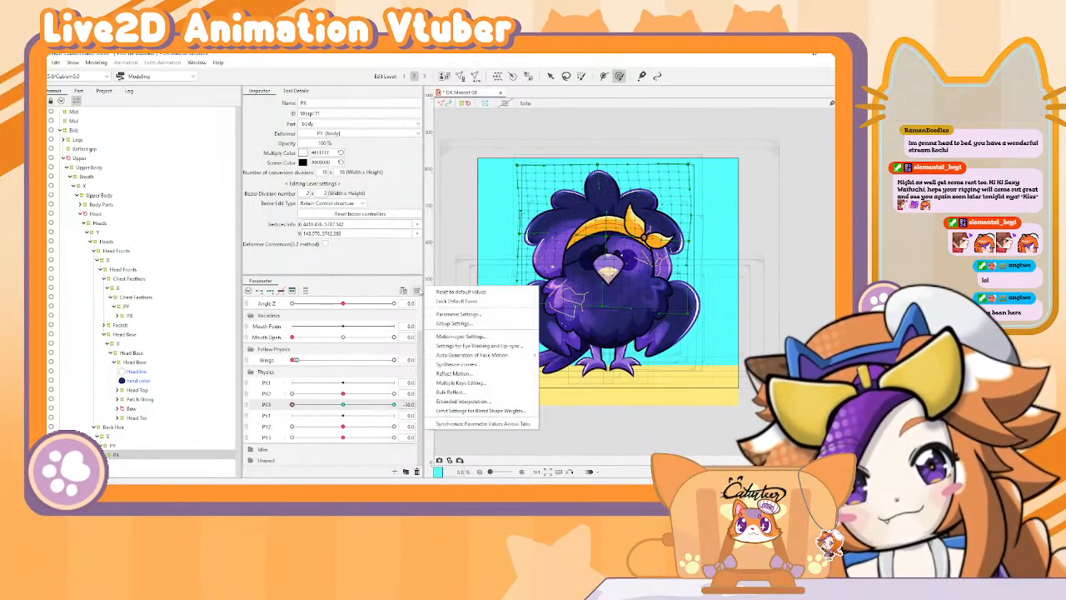
{"action": "left_click", "coordinate": [463, 367]}
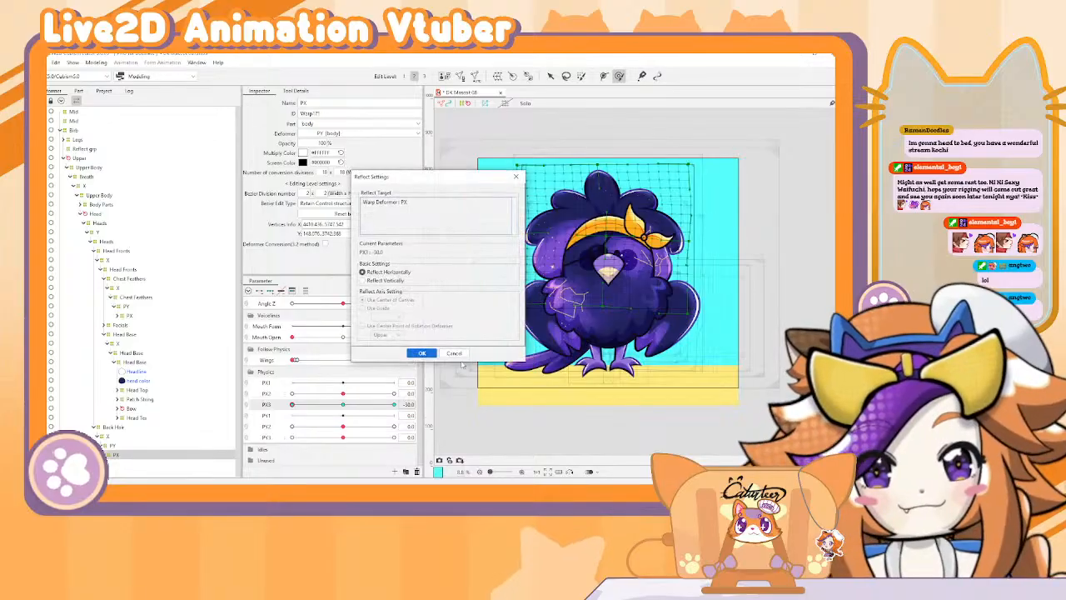
{"action": "left_click", "coordinate": [423, 353]}
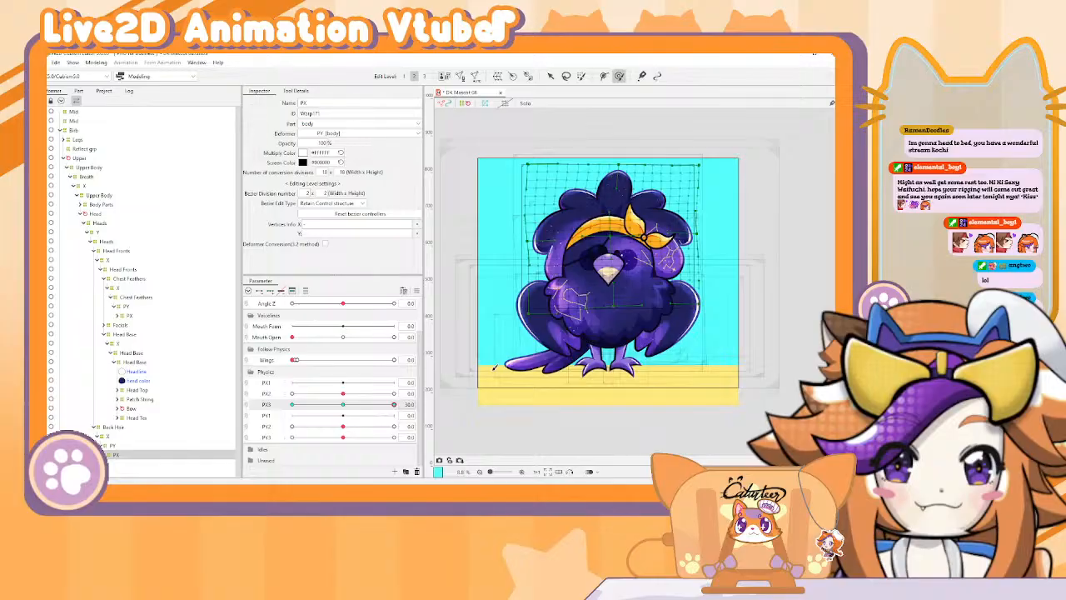
{"action": "left_click", "coordinate": [96, 63]}
{"action": "mouse_move", "coordinate": [124, 157]}
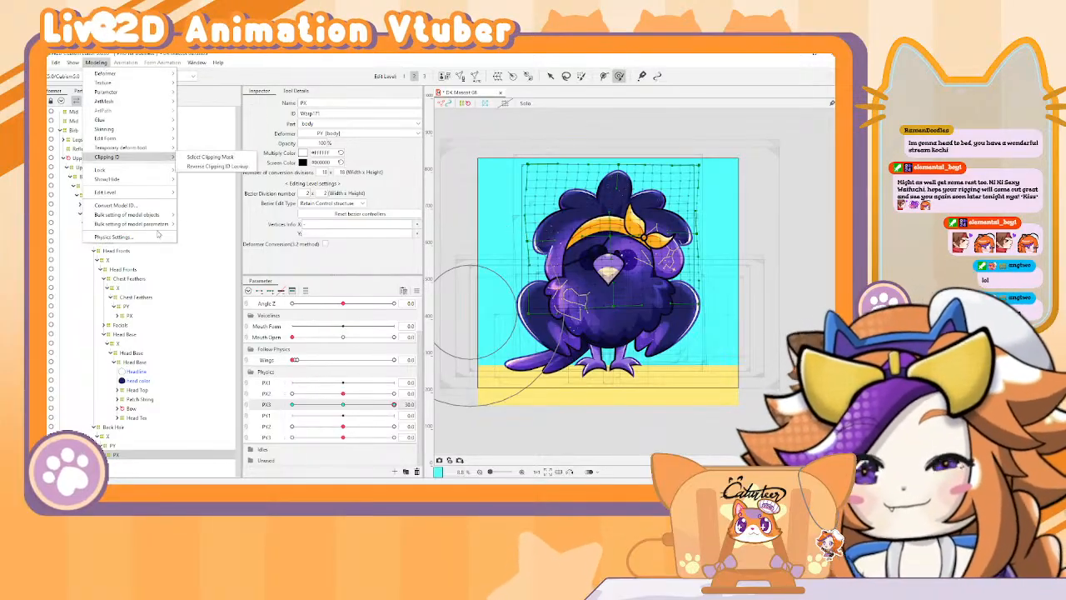
{"action": "left_click", "coordinate": [158, 236]}
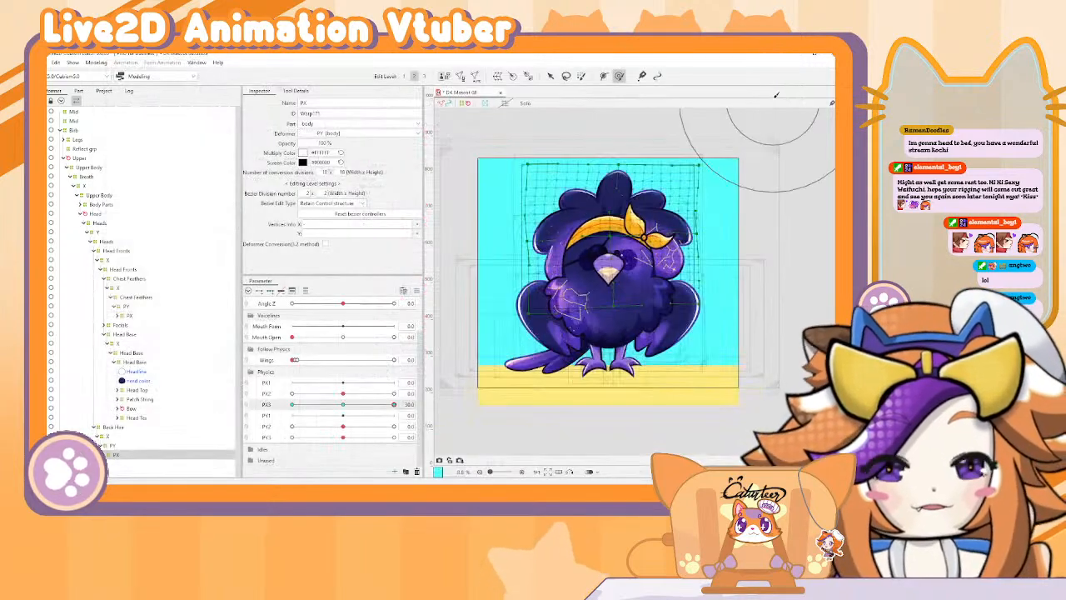
Step: Reflect the PX3 keys of the back hair's PX deformer to reverse its sway, and recheck it in the Physics Settings
{"action": "left_click", "coordinate": [430, 404]}
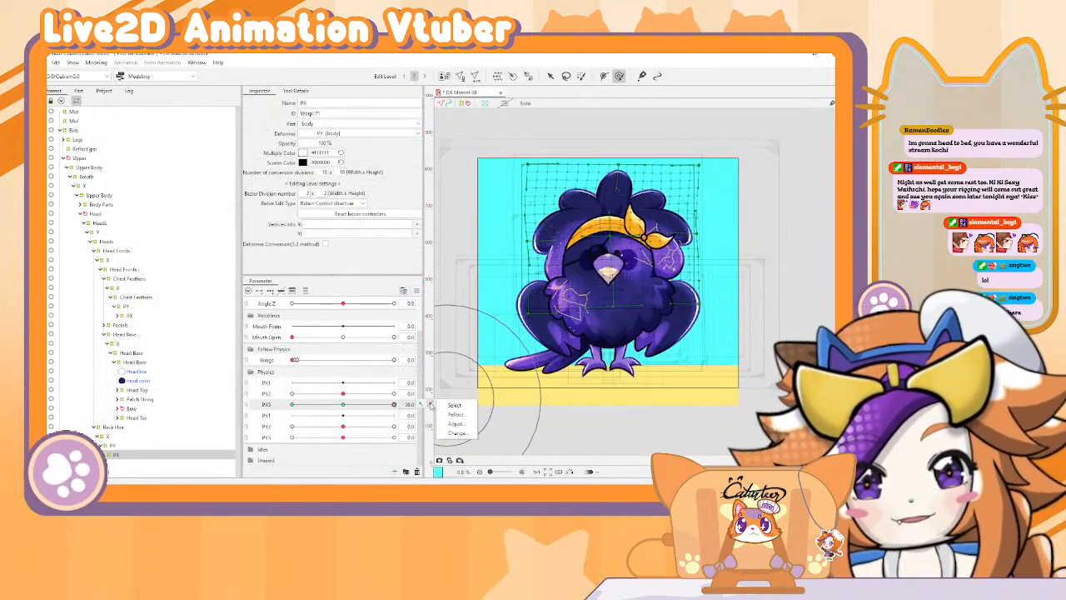
{"action": "left_click", "coordinate": [455, 407]}
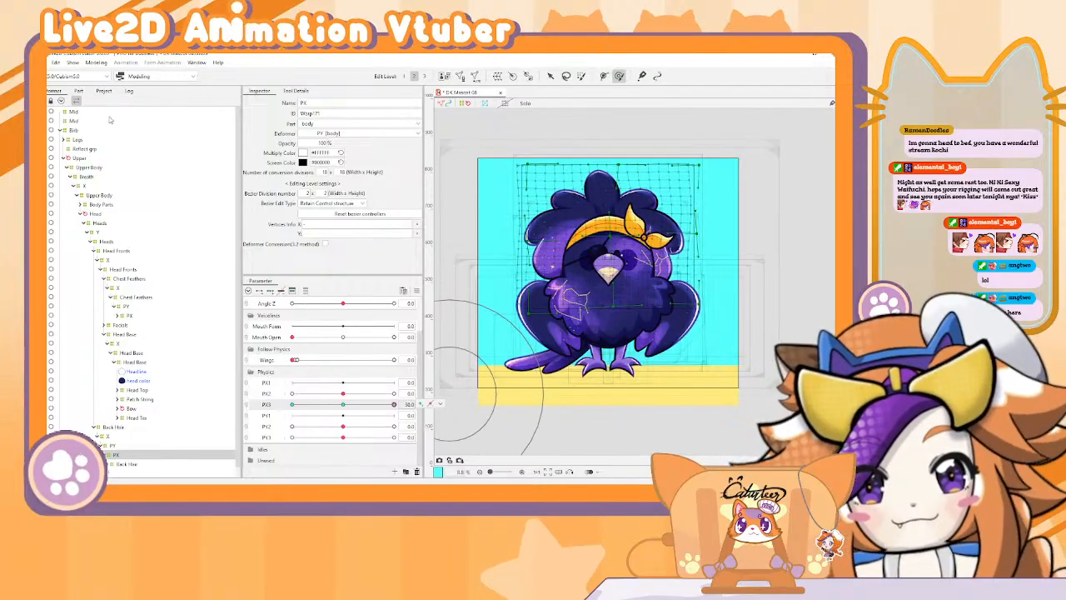
{"action": "left_click", "coordinate": [97, 63]}
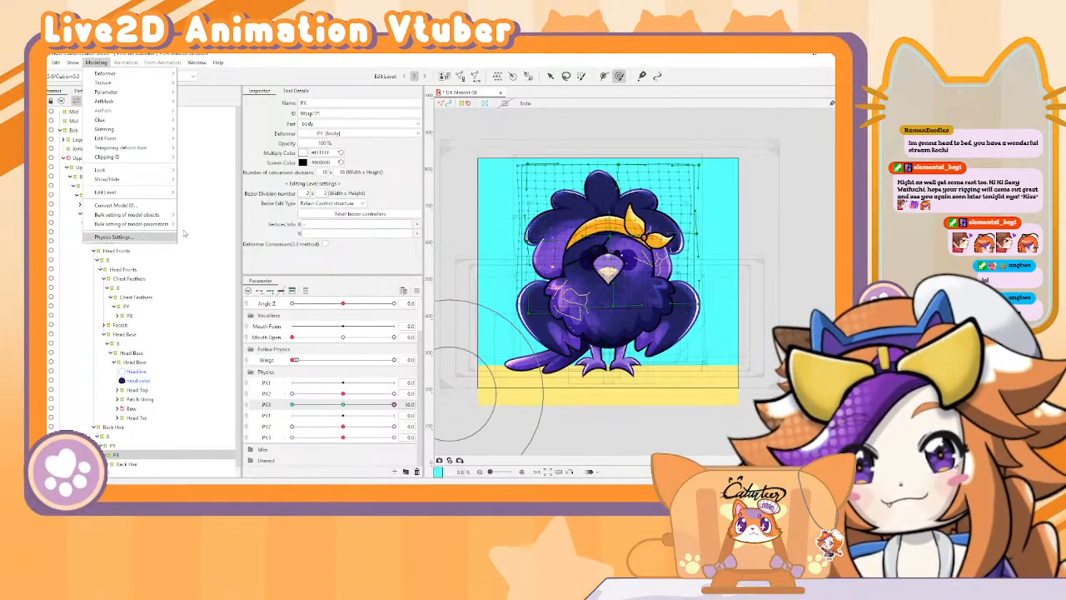
{"action": "left_click", "coordinate": [119, 233]}
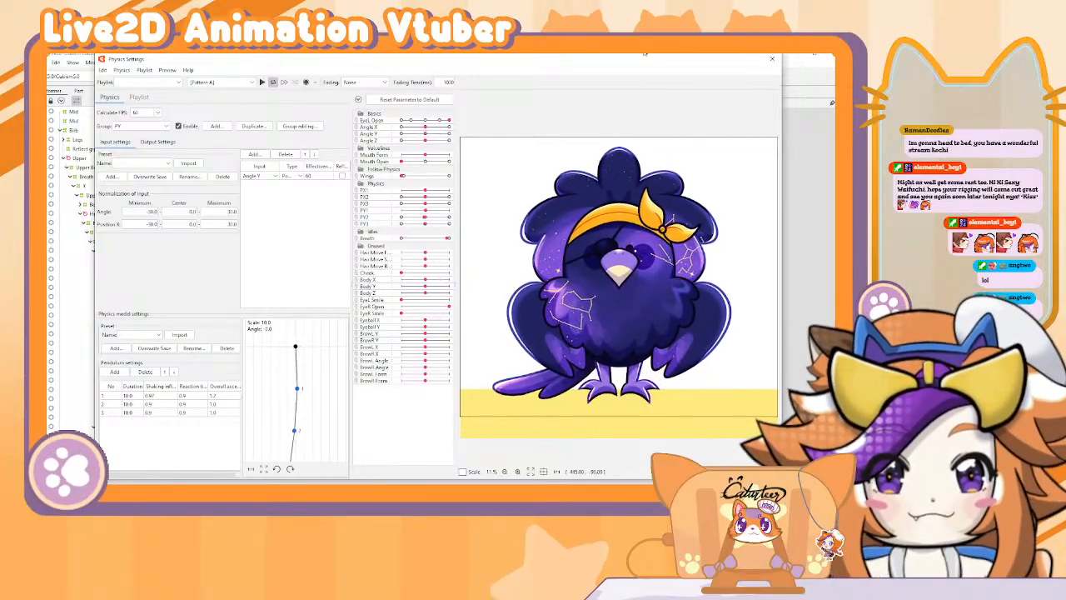
{"action": "left_click", "coordinate": [772, 58]}
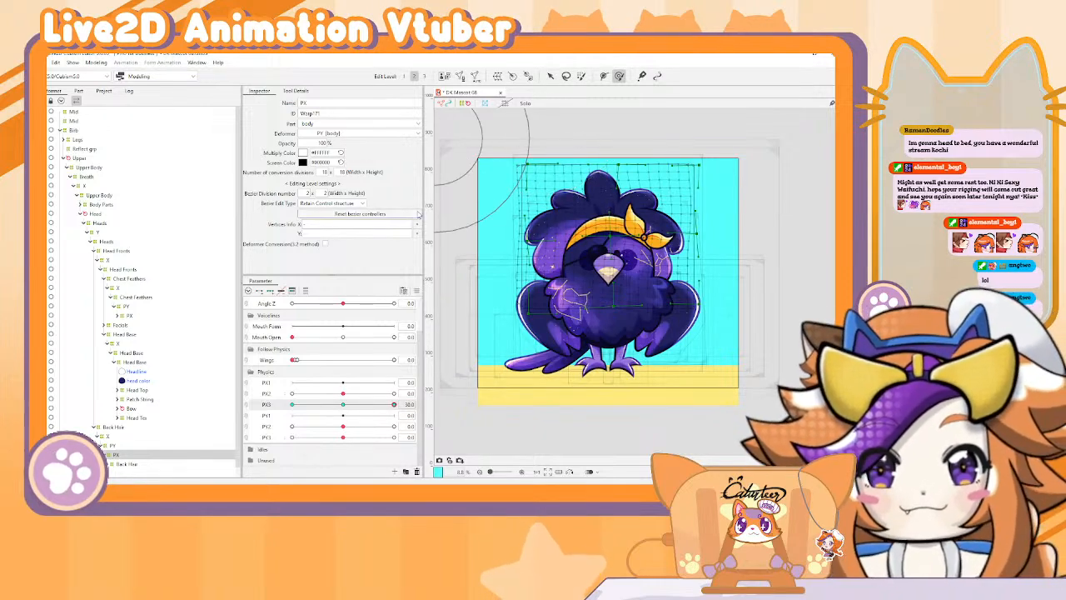
Step: Reset all parameters to default and select the Close Front deformer directly above L Close Front in the L Wing hierarchy
{"action": "left_click", "coordinate": [417, 291]}
{"action": "left_click", "coordinate": [456, 291]}
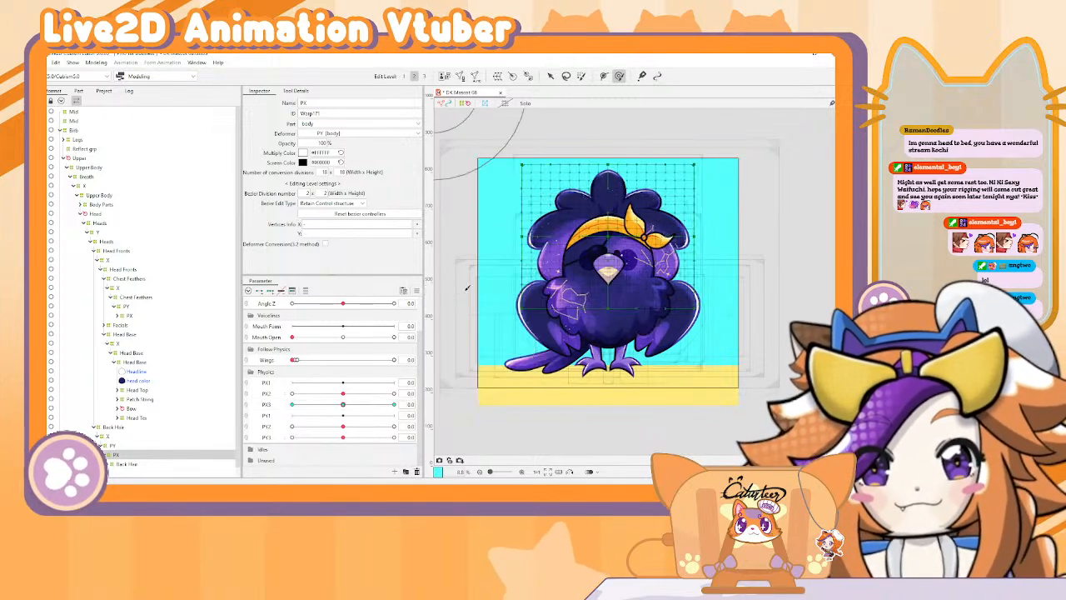
{"action": "left_click", "coordinate": [550, 77]}
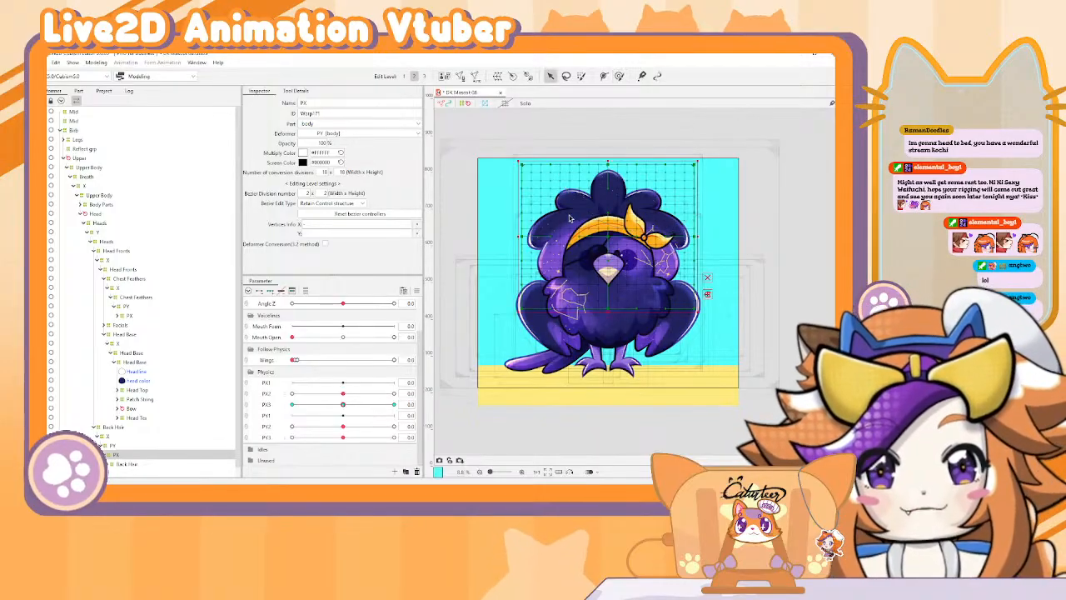
{"action": "left_click", "coordinate": [565, 346]}
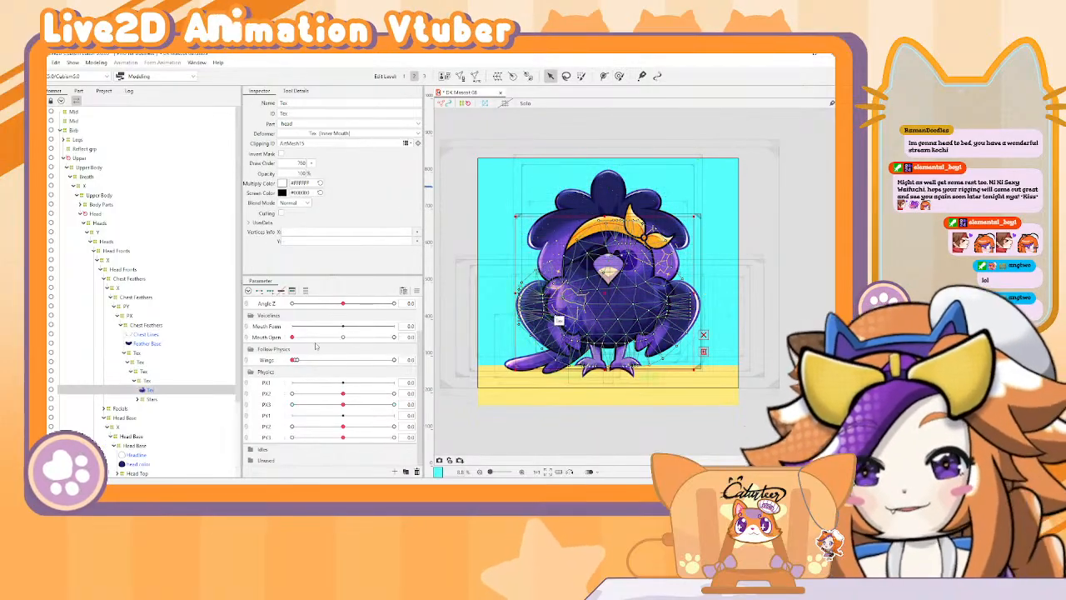
{"action": "right_click", "coordinate": [536, 314]}
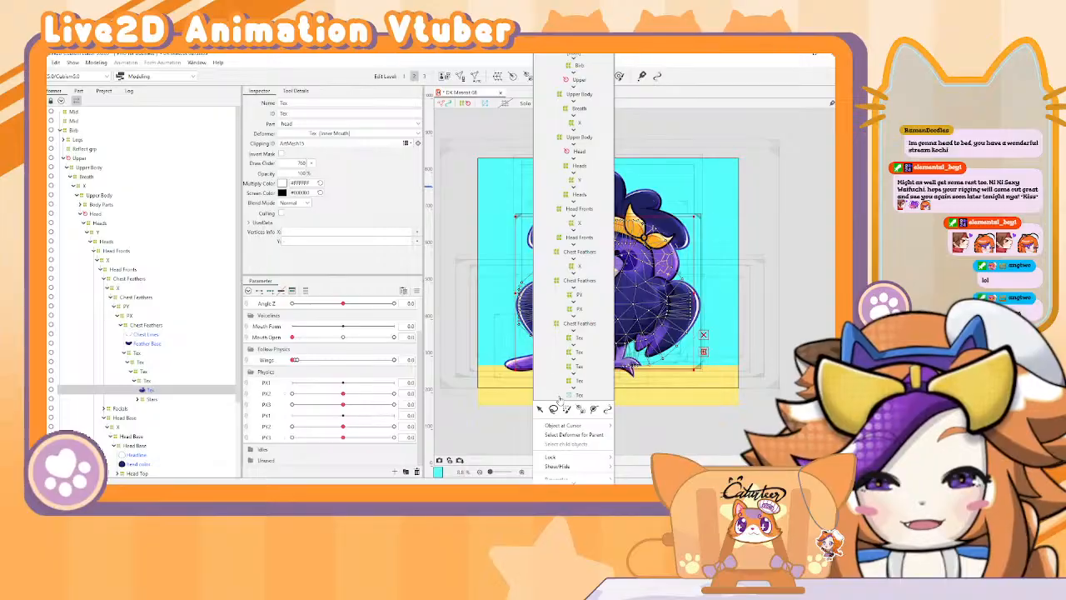
{"action": "mouse_move", "coordinate": [562, 426]}
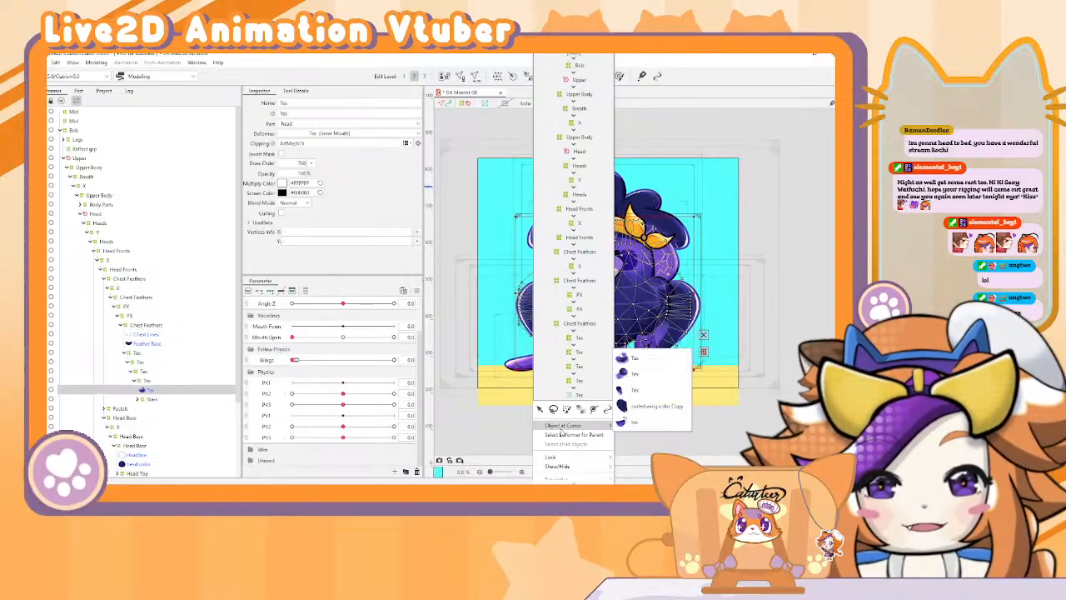
{"action": "left_click", "coordinate": [637, 405]}
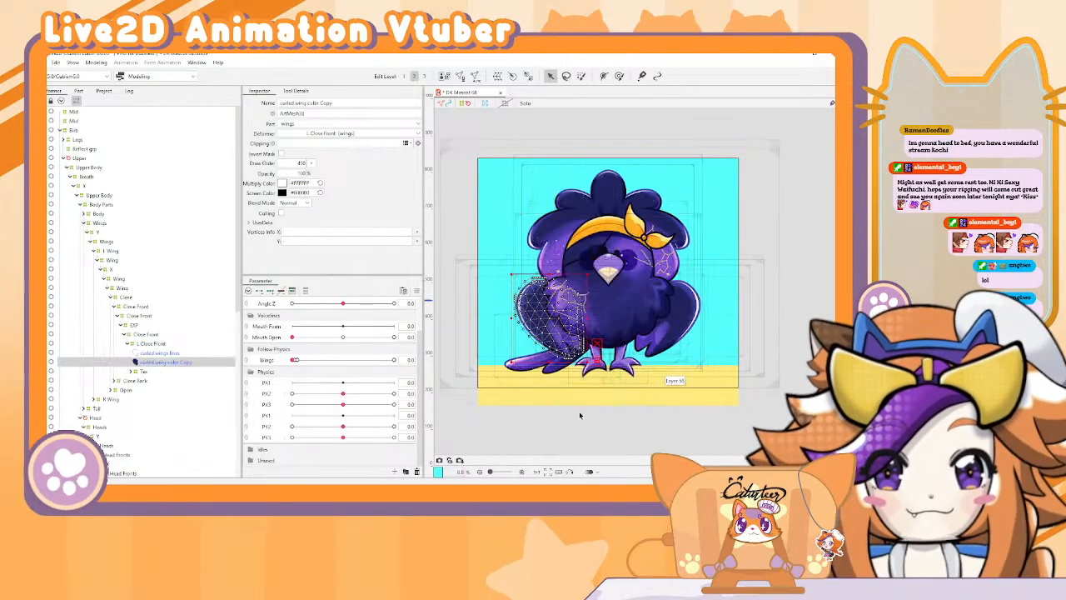
{"action": "left_click", "coordinate": [155, 333]}
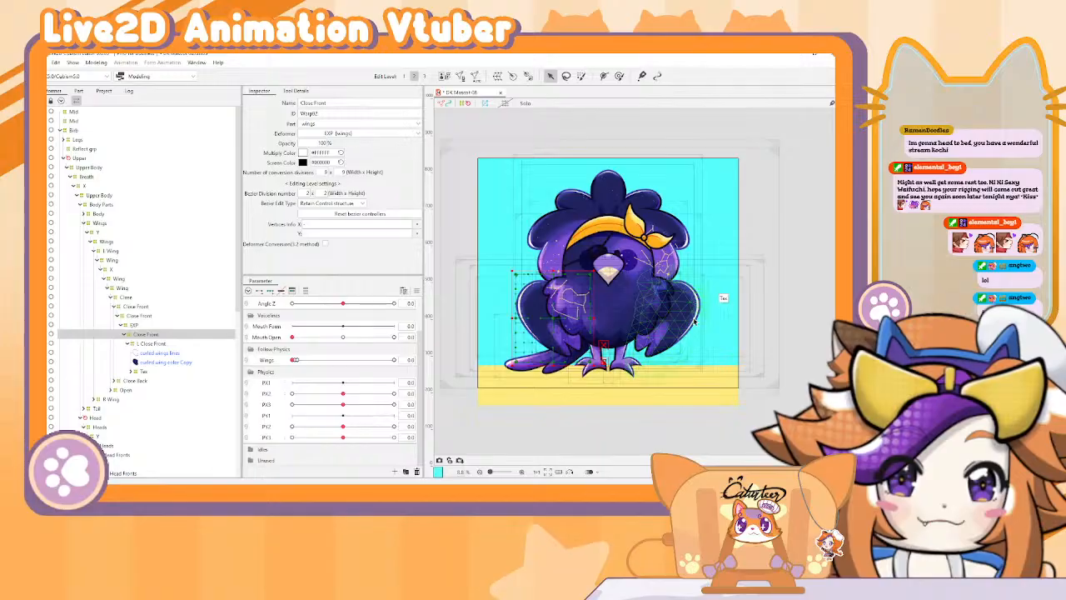
Step: Locate the opposite curled wing's color mesh and select its parent Close Front deformer in the R Wing hierarchy
{"action": "right_click", "coordinate": [696, 346]}
{"action": "mouse_move", "coordinate": [718, 368]}
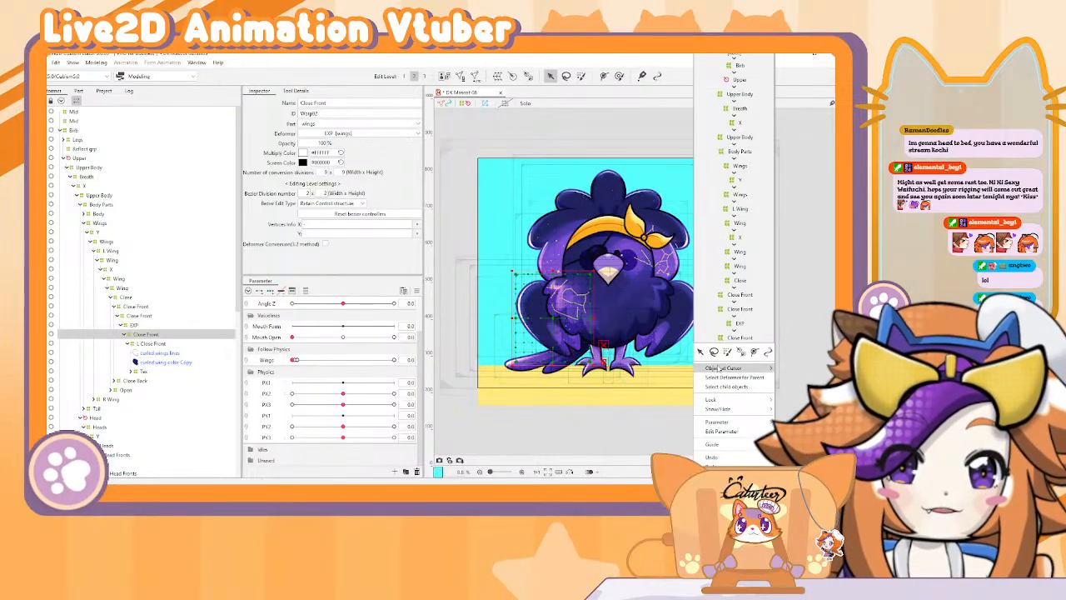
{"action": "left_click", "coordinate": [650, 386]}
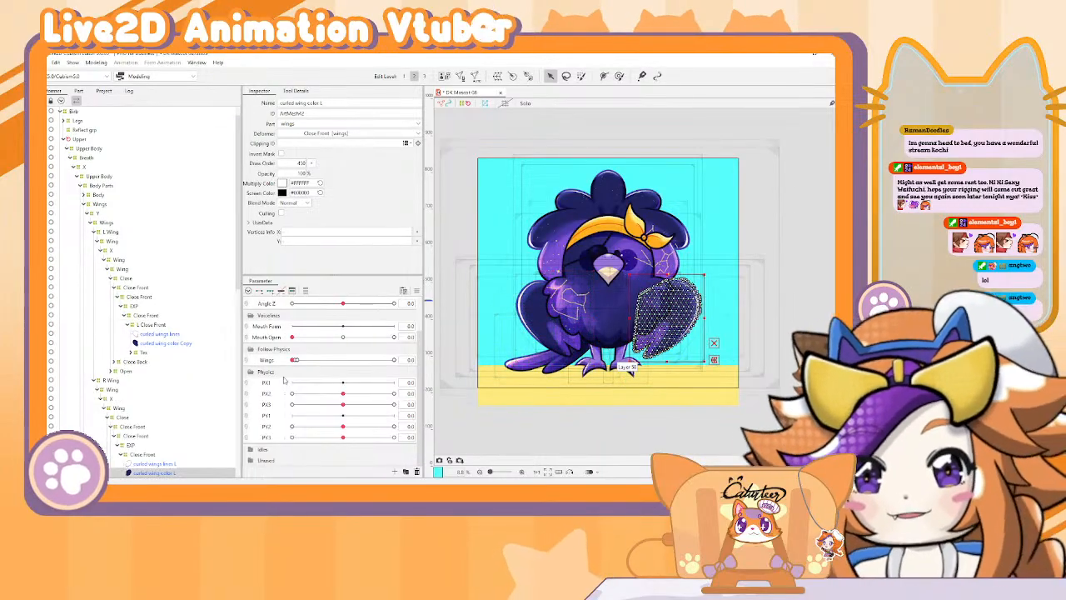
{"action": "left_click", "coordinate": [145, 455]}
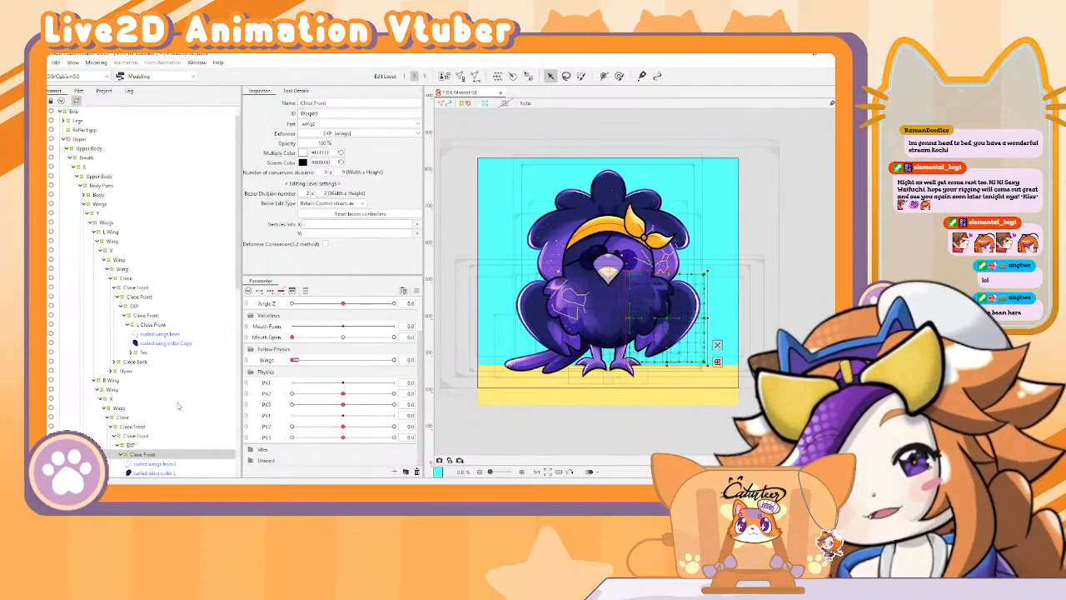
{"action": "scroll", "coordinate": [177, 408], "scroll_direction": "down", "scroll_amount": 2}
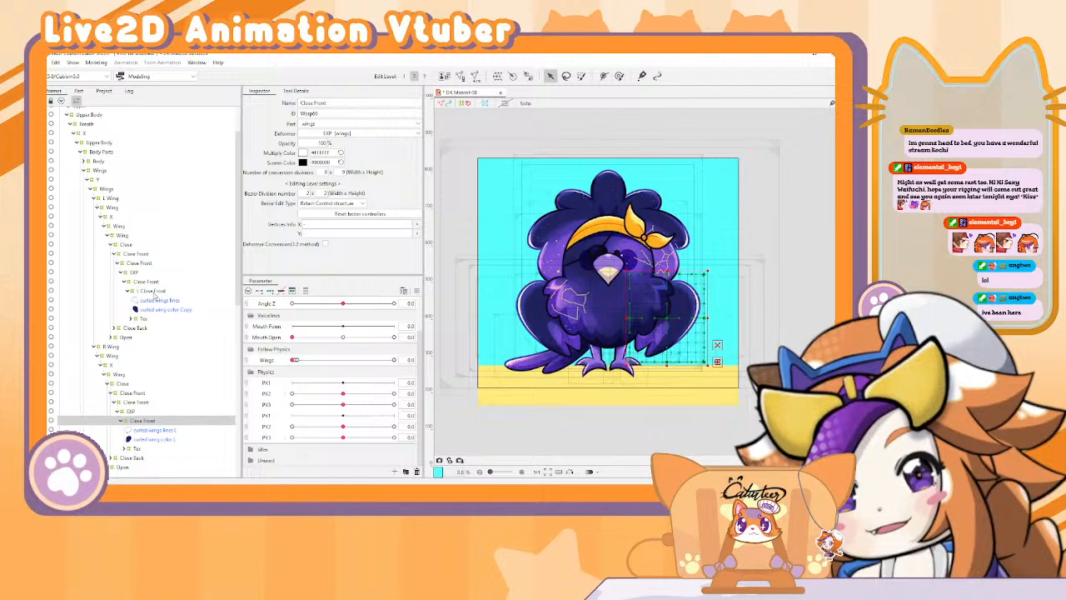
Step: Add the L Close Front deformer to the selection and paste three copies of each wing's front deformer alongside the originals
{"action": "left_click", "coordinate": [157, 289]}
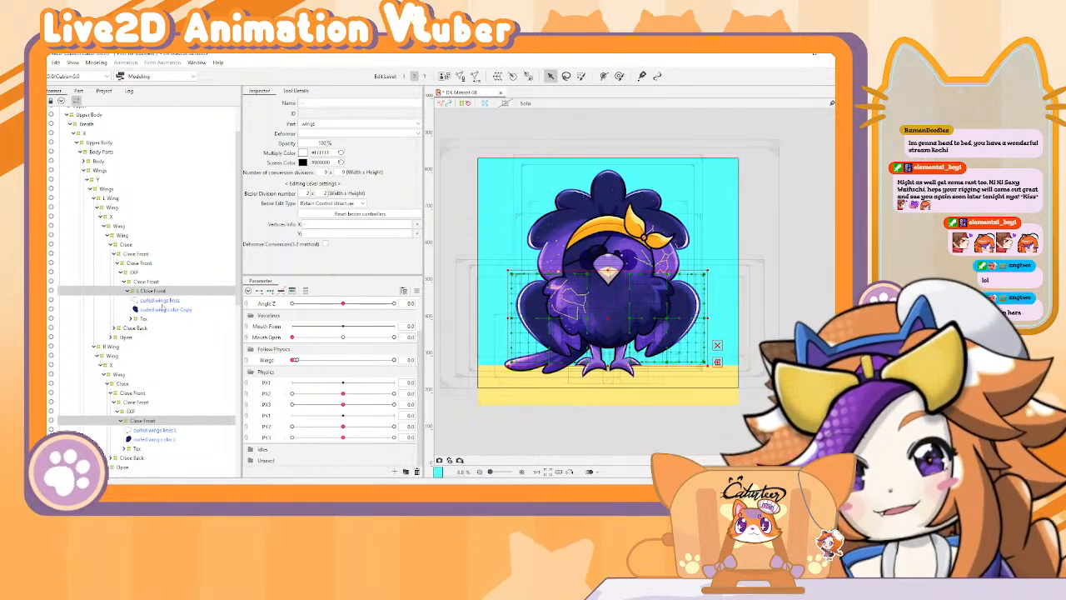
{"action": "key", "text": "ctrl+v"}
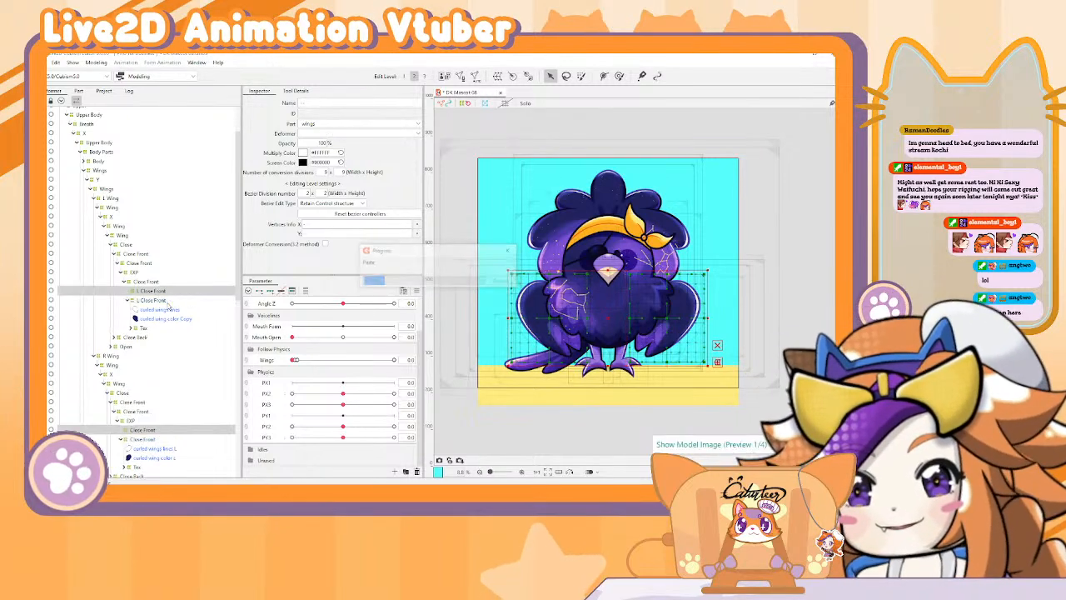
{"action": "key", "text": "ctrl+v"}
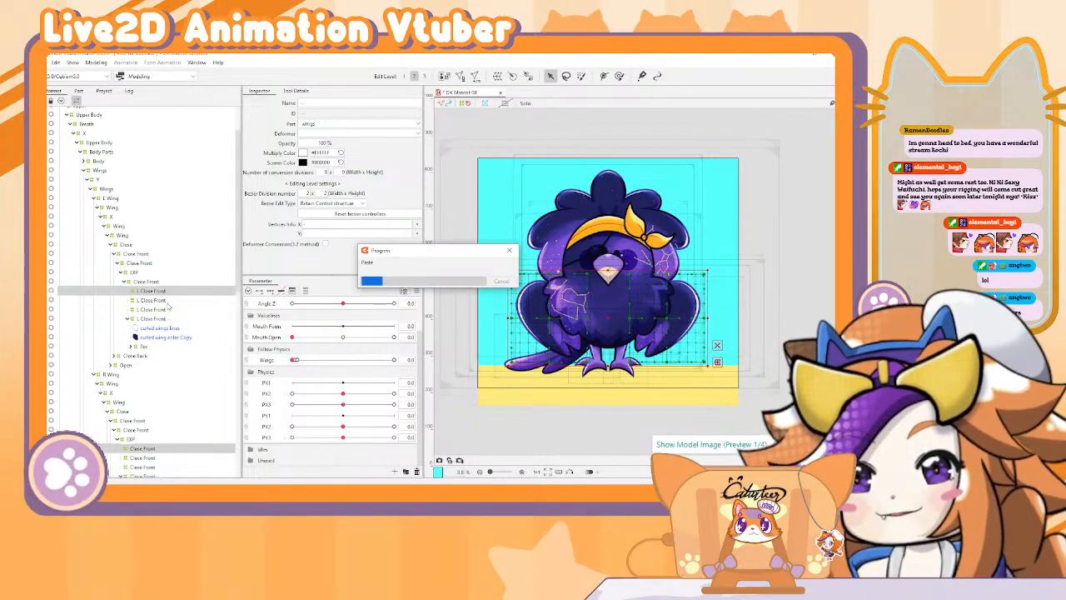
Step: Nest the Close Front deformers inside one another in the R Wing hierarchy, and do the same with the L Close Front deformers
{"action": "scroll", "coordinate": [171, 433], "scroll_direction": "down", "scroll_amount": 2}
{"action": "left_click", "coordinate": [143, 399]}
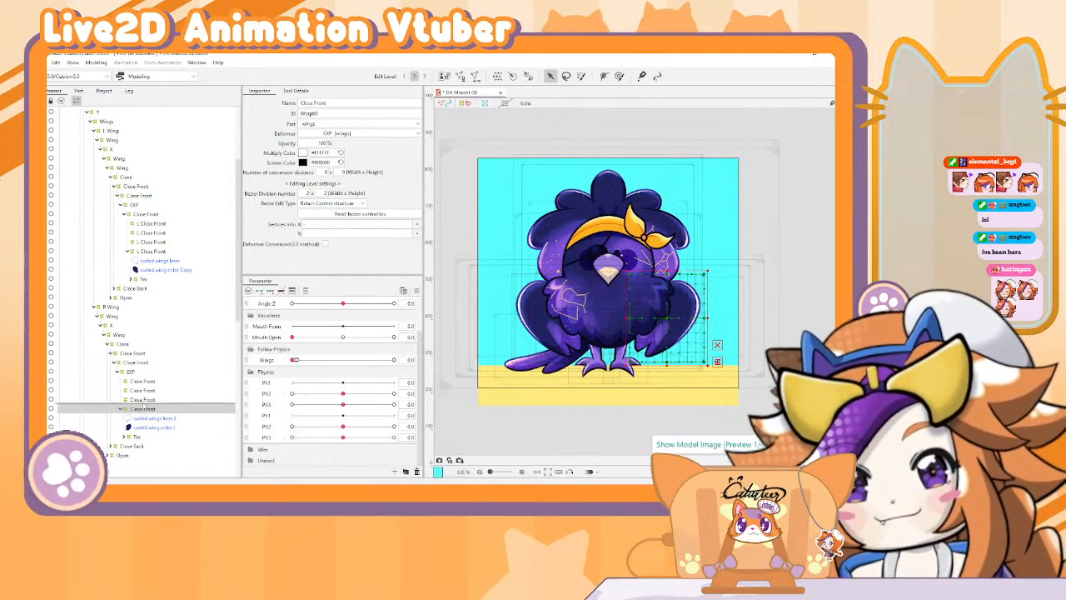
{"action": "left_click", "coordinate": [143, 409]}
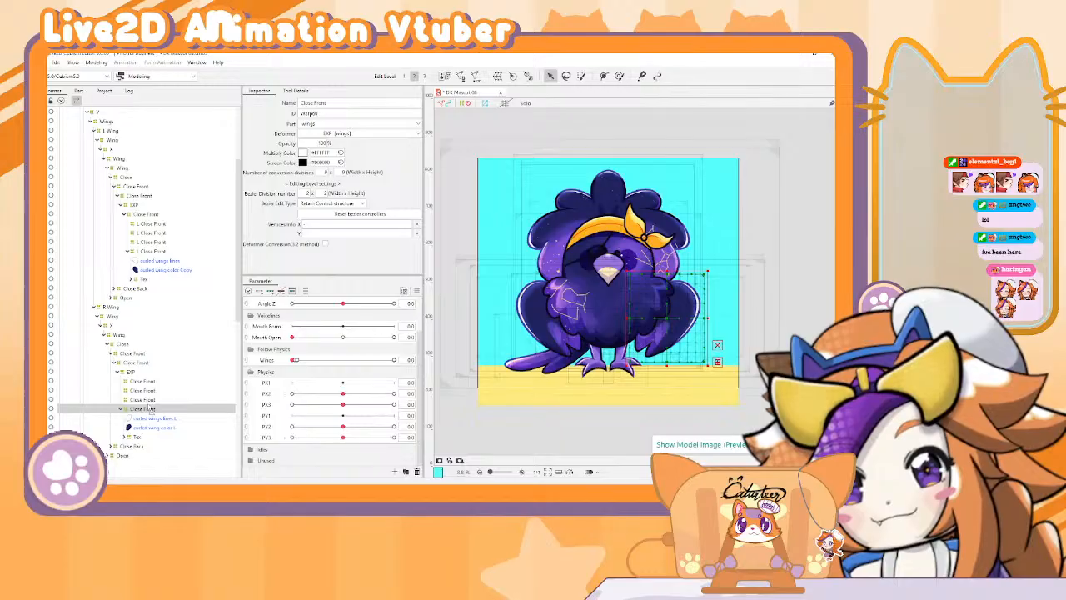
{"action": "key", "text": "Delete"}
{"action": "left_click_drag", "start_coordinate": [151, 399], "coordinate": [151, 390]}
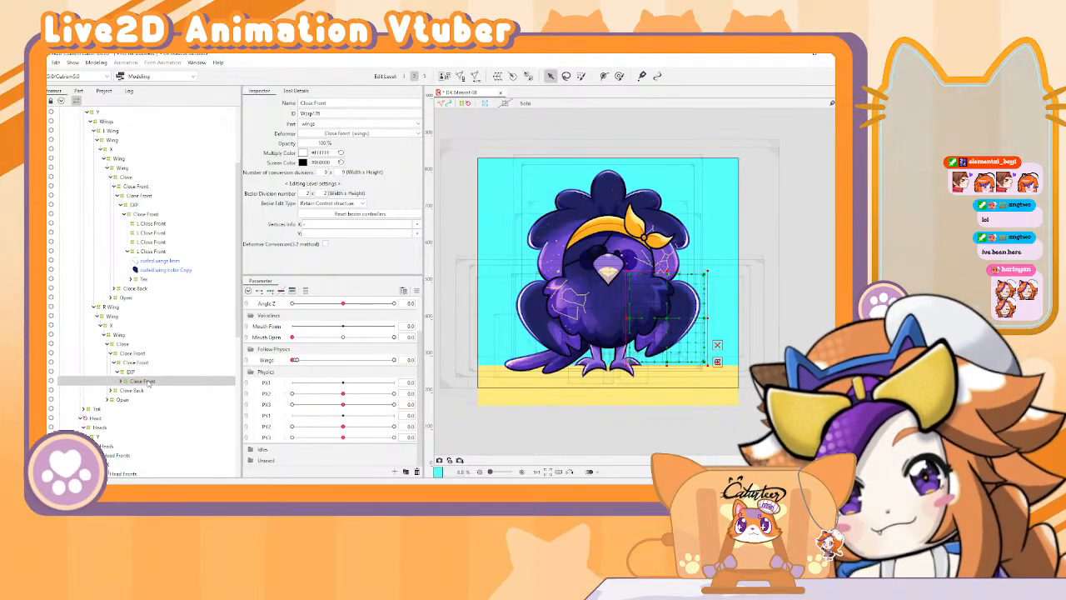
{"action": "left_click", "coordinate": [157, 251]}
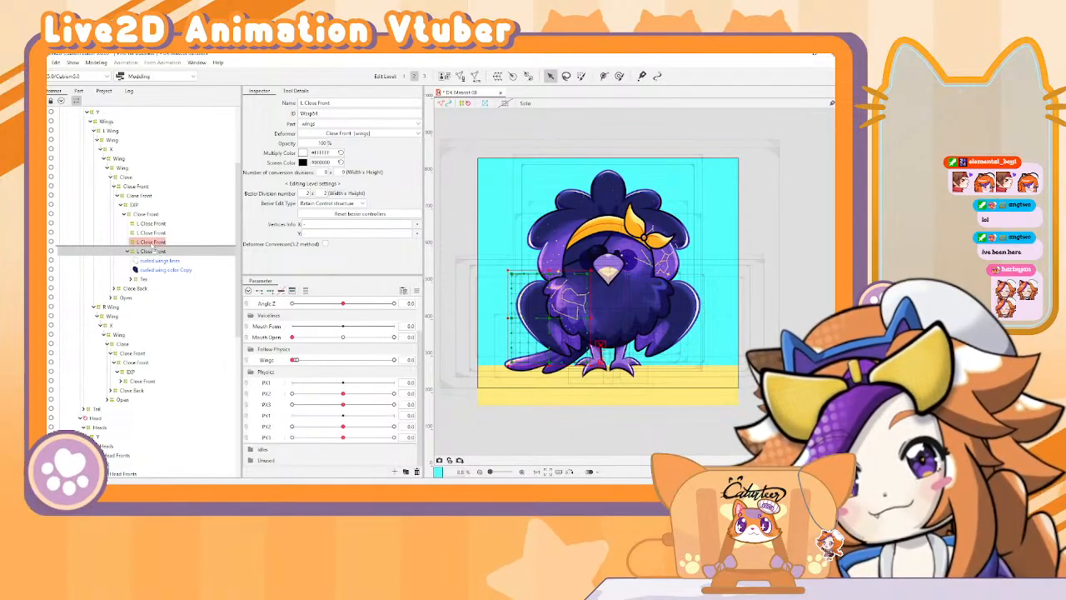
{"action": "mouse_move", "coordinate": [152, 247]}
{"action": "left_mouse_down"}
{"action": "mouse_move", "coordinate": [156, 232]}
{"action": "mouse_move", "coordinate": [138, 231]}
{"action": "left_mouse_up"}
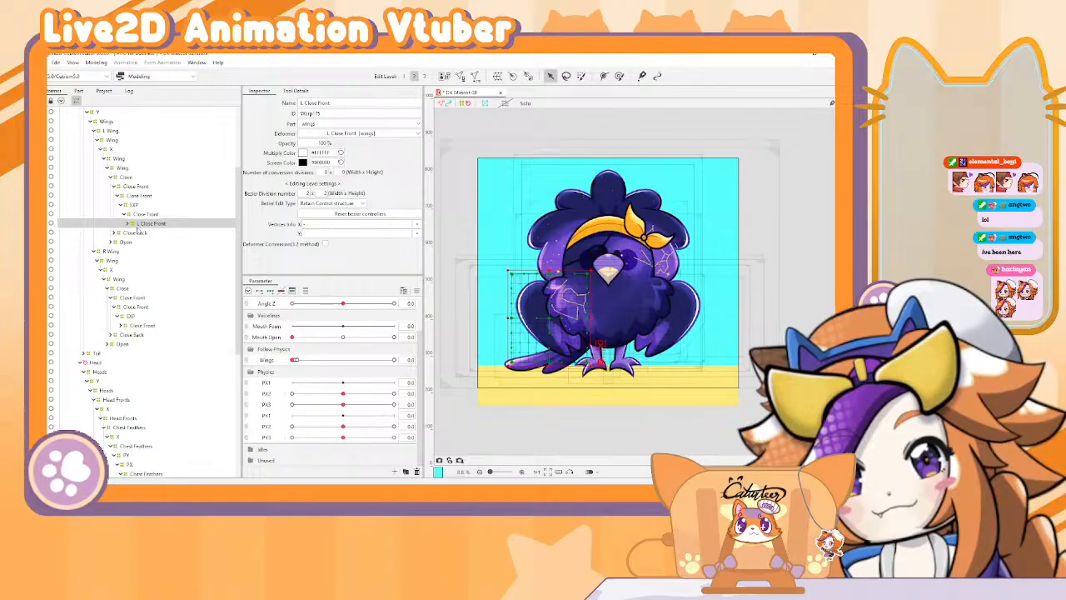
Step: Rename the outermost nested Close Front and L Close Front deformers under both wings as PY
{"action": "left_click", "coordinate": [128, 224]}
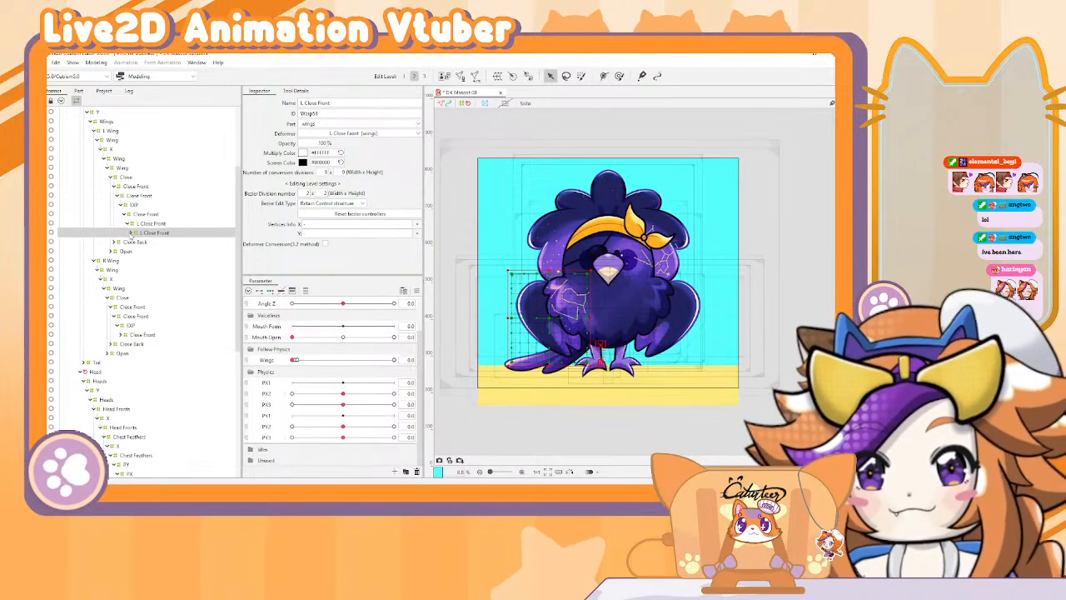
{"action": "left_click", "coordinate": [121, 335]}
{"action": "left_click", "coordinate": [143, 334]}
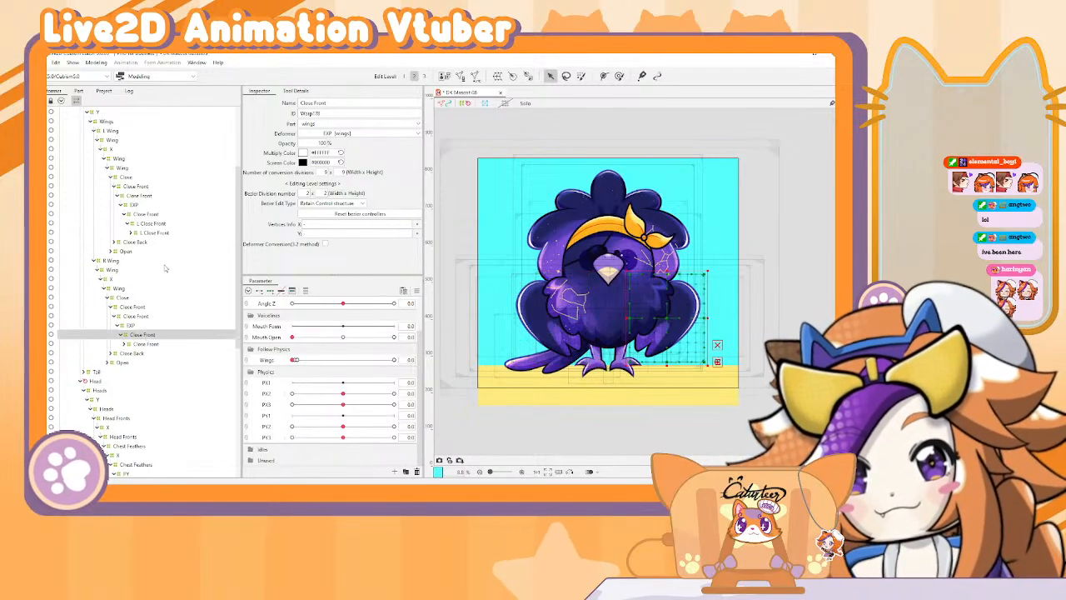
{"action": "left_click", "coordinate": [154, 224], "text": "ctrl"}
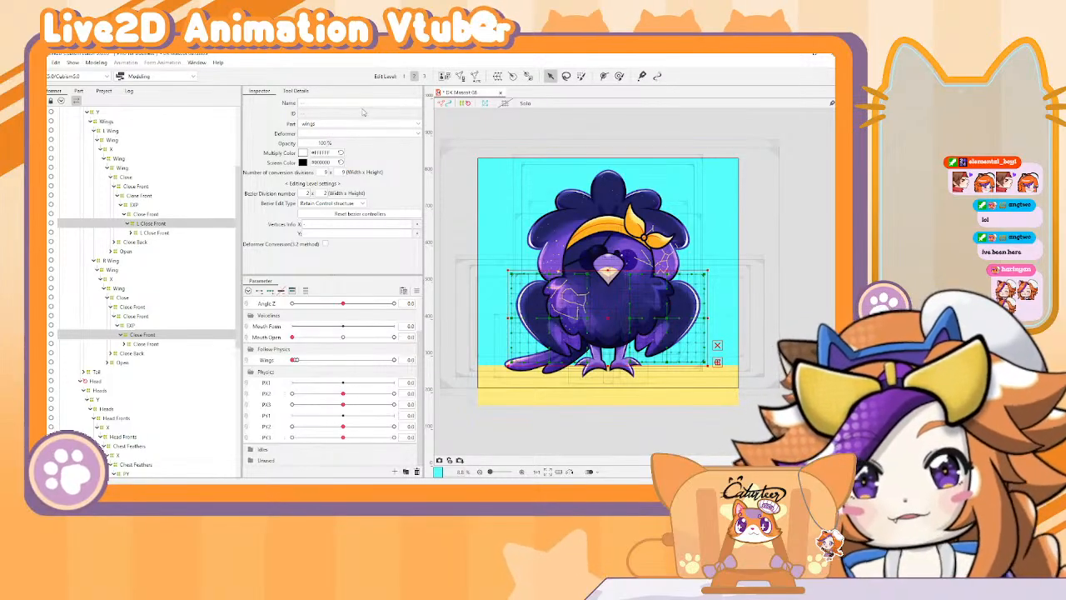
{"action": "type", "text": "PY"}
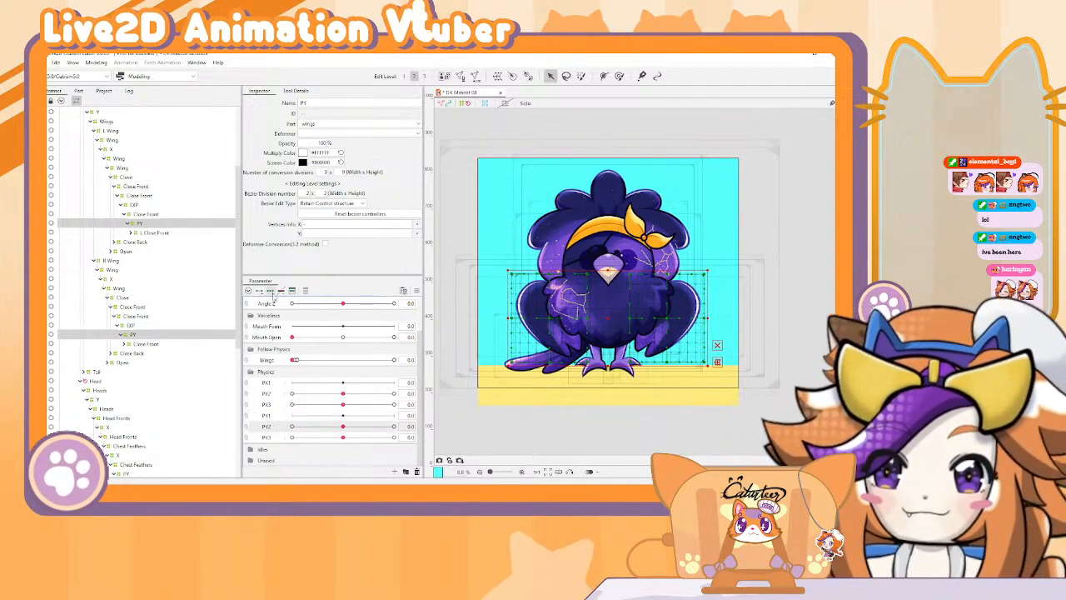
Step: Add three keys on PY2 to both PY deformers and brush their lower areas into shape at 30 and -30
{"action": "left_click_drag", "start_coordinate": [341, 427], "coordinate": [430, 413]}
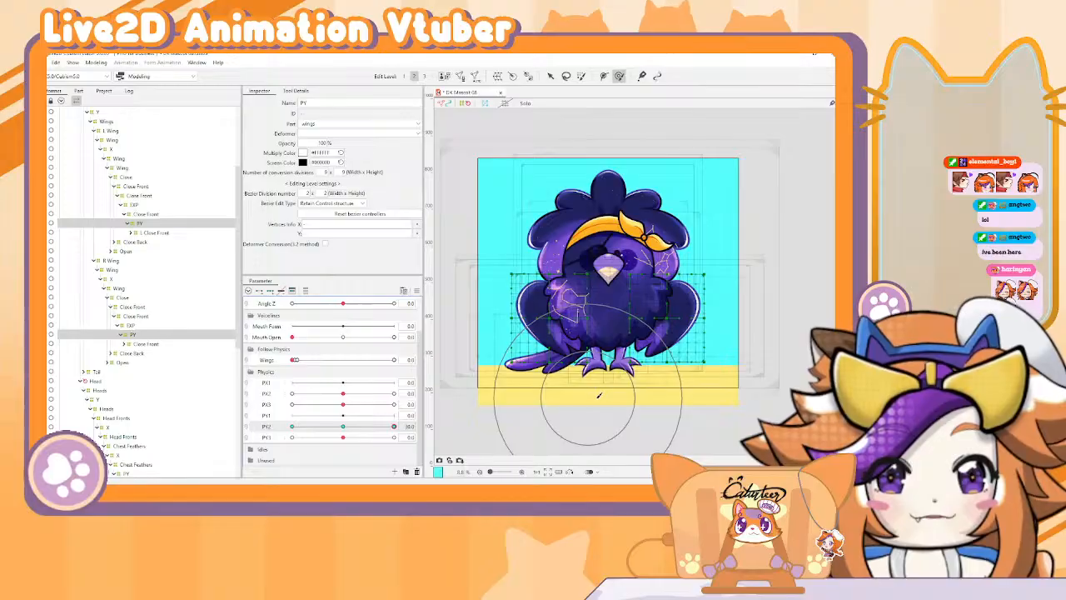
{"action": "left_click_drag", "start_coordinate": [604, 388], "coordinate": [605, 395]}
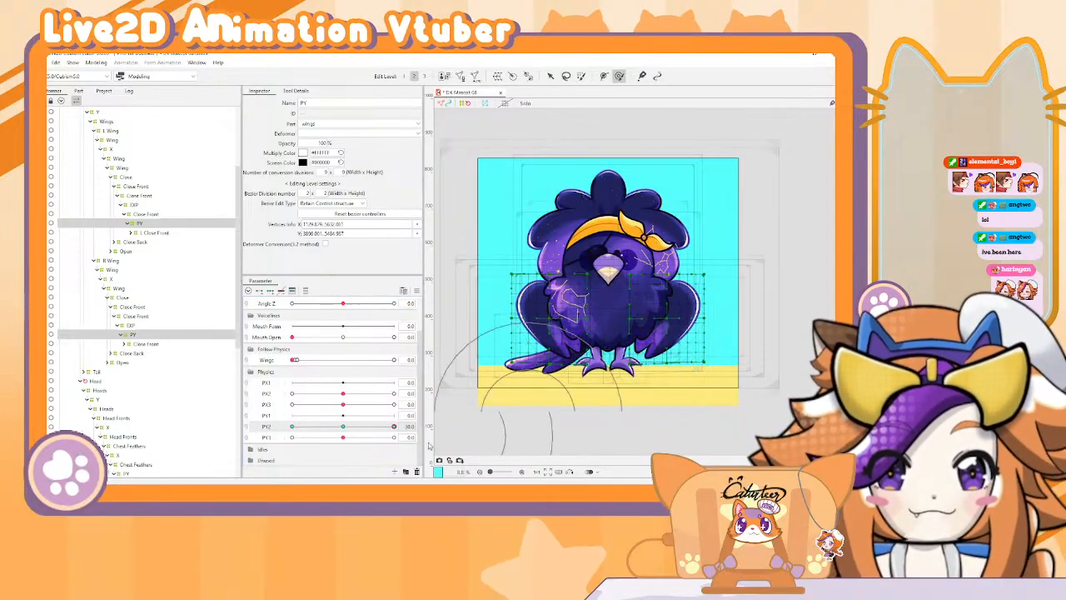
{"action": "left_click_drag", "start_coordinate": [362, 427], "coordinate": [292, 427]}
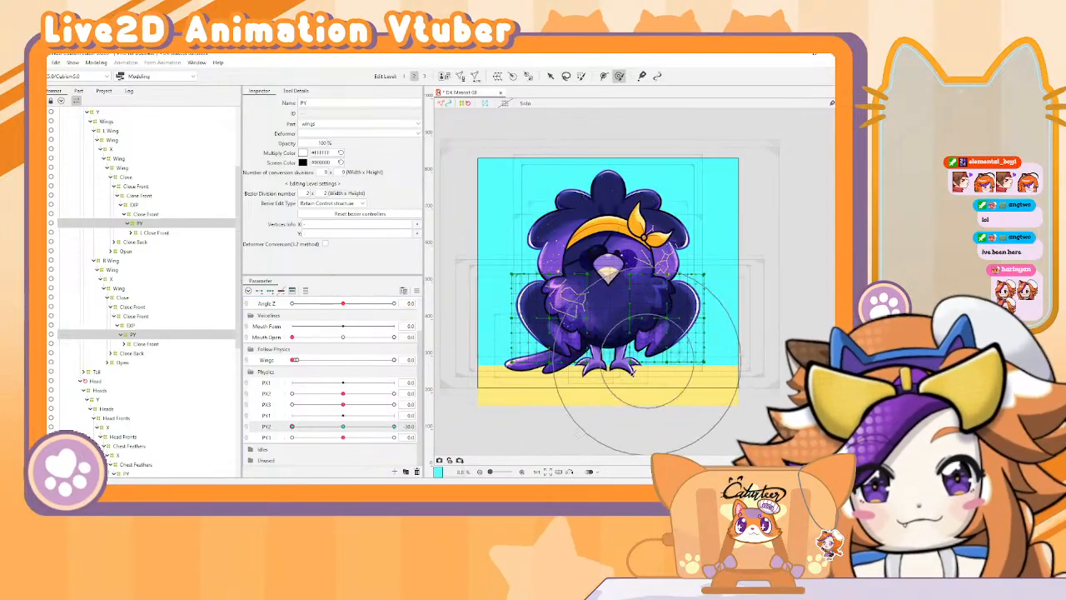
{"action": "left_click", "coordinate": [611, 399]}
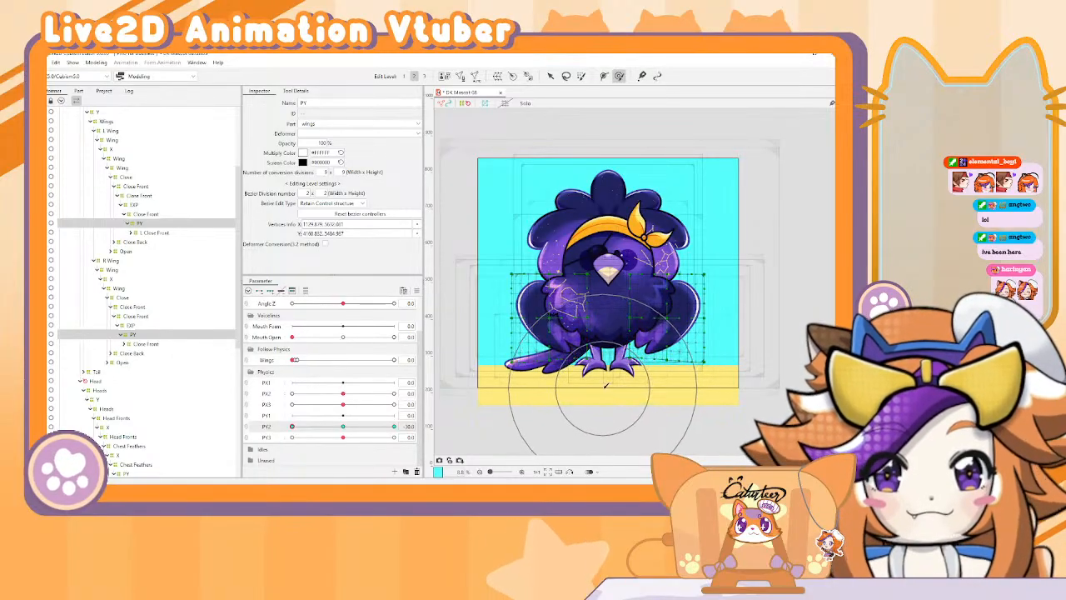
Step: Rename the next nested deformer pair as PX, add three PX2 keys, and brush sideways sway at -30 and 30
{"action": "left_click", "coordinate": [163, 339]}
{"action": "left_click", "coordinate": [178, 233], "text": "ctrl"}
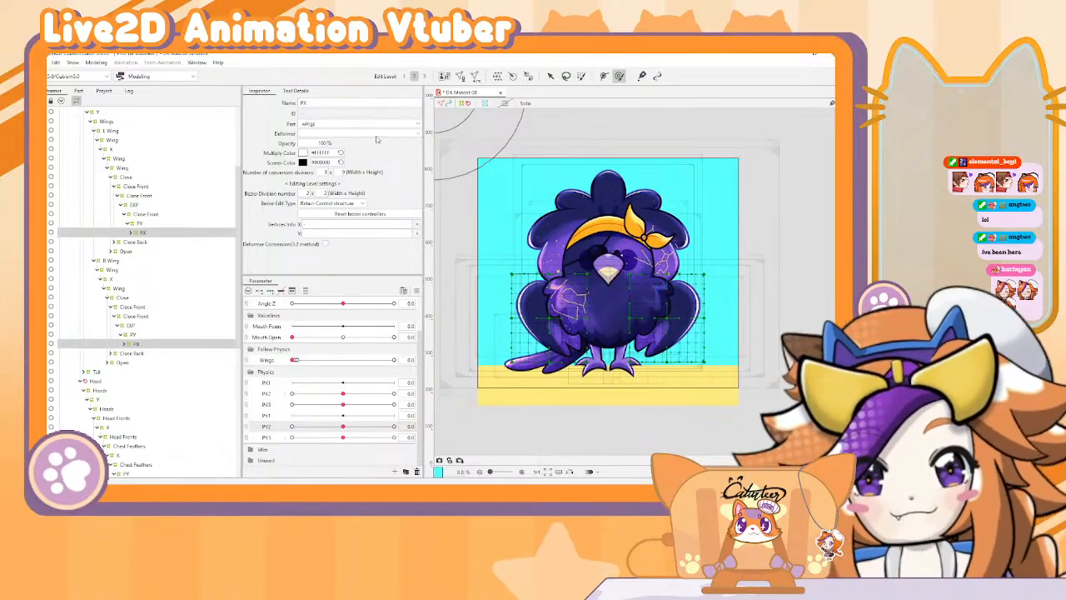
{"action": "left_click", "coordinate": [275, 394]}
{"action": "left_click", "coordinate": [271, 292]}
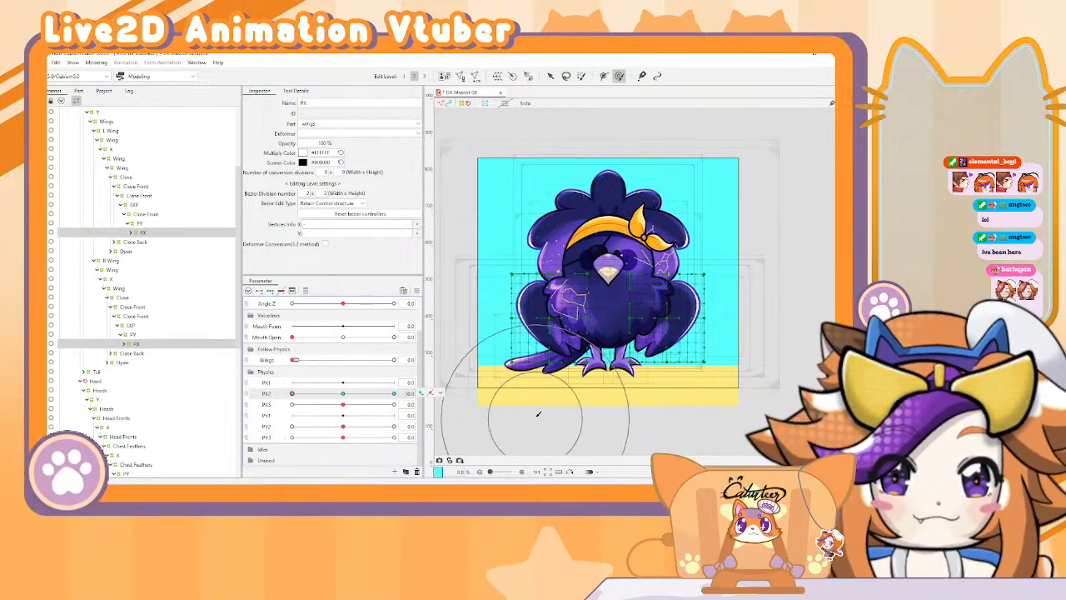
{"action": "left_click_drag", "start_coordinate": [615, 399], "coordinate": [610, 399]}
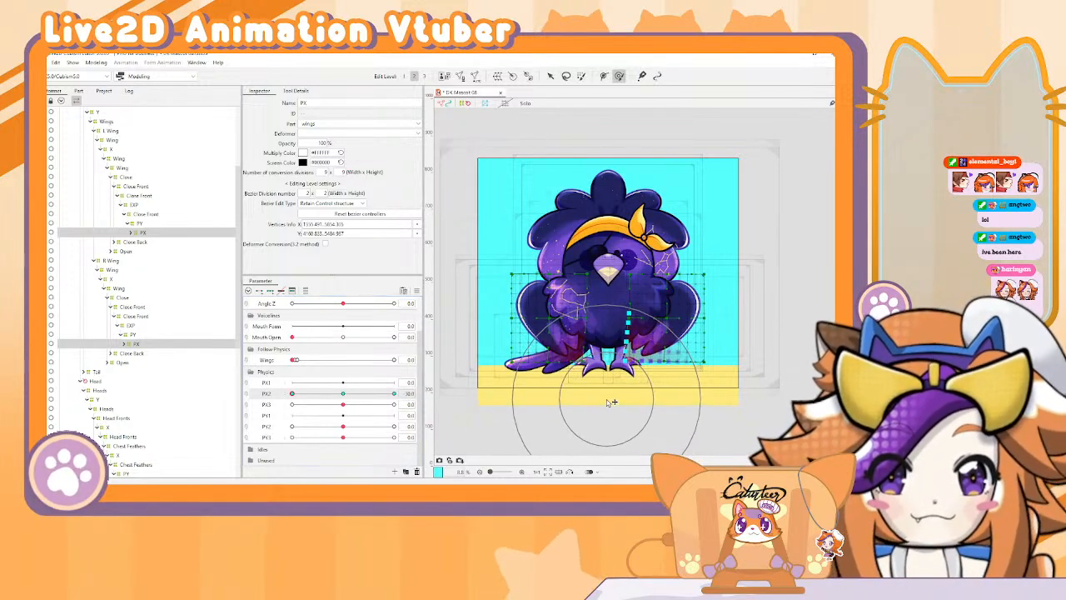
{"action": "left_click_drag", "start_coordinate": [313, 394], "coordinate": [394, 394]}
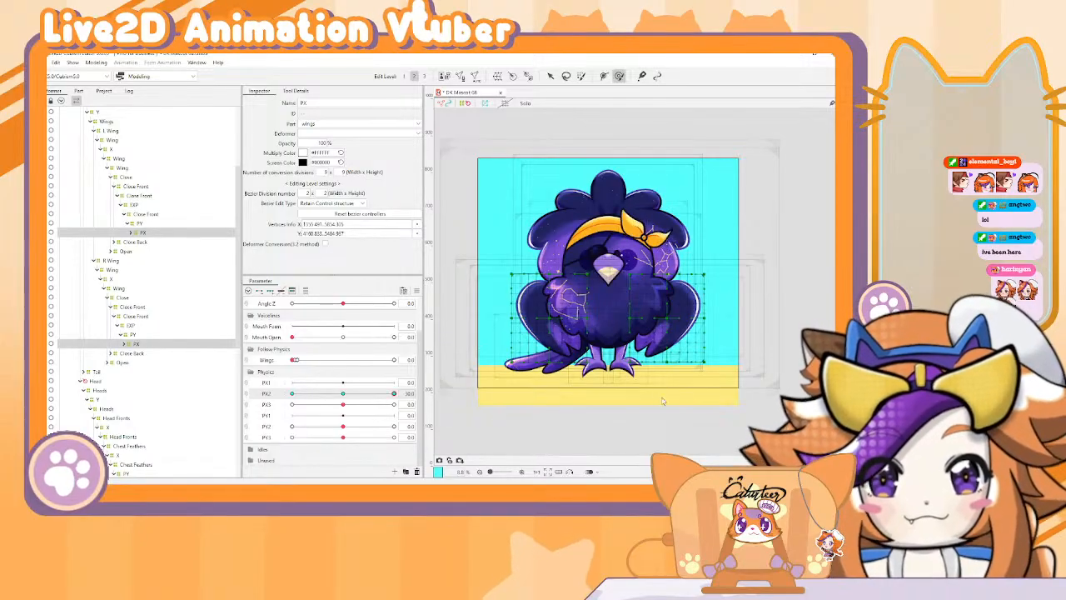
{"action": "left_click_drag", "start_coordinate": [607, 400], "coordinate": [617, 406]}
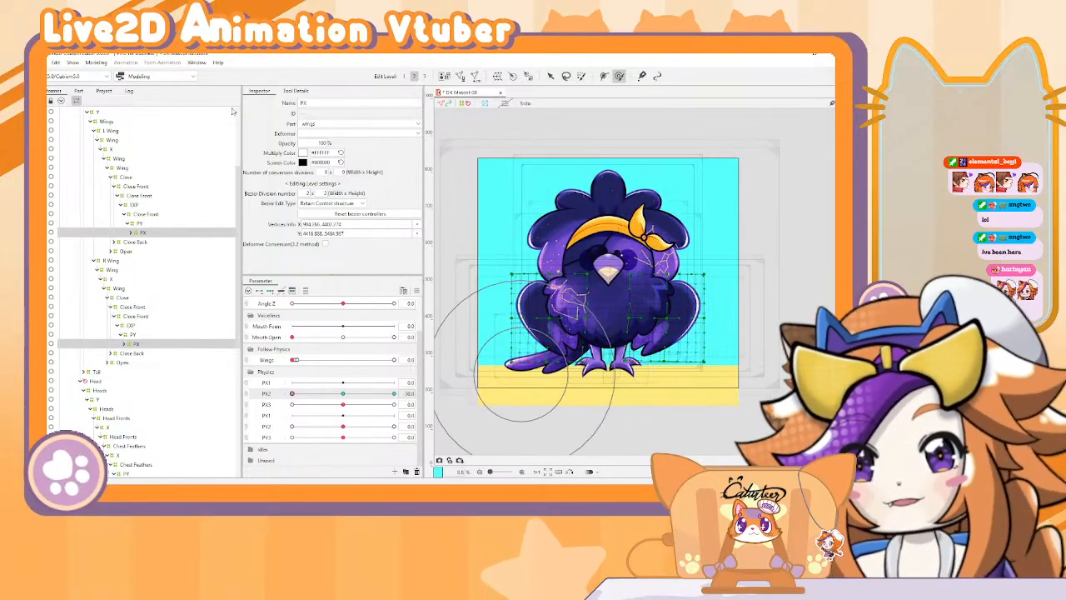
Step: Preview the closed wings' X and Y physics movement in the Physics Settings by moving the model around
{"action": "left_click", "coordinate": [96, 62]}
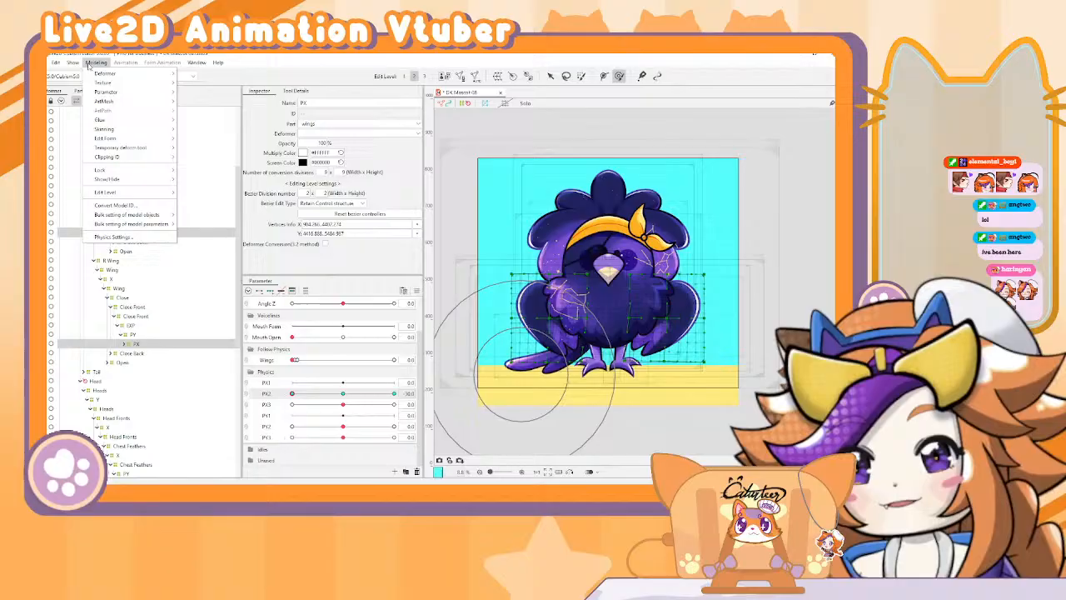
{"action": "left_click", "coordinate": [136, 238]}
{"action": "left_click_drag", "start_coordinate": [813, 213], "coordinate": [585, 83]}
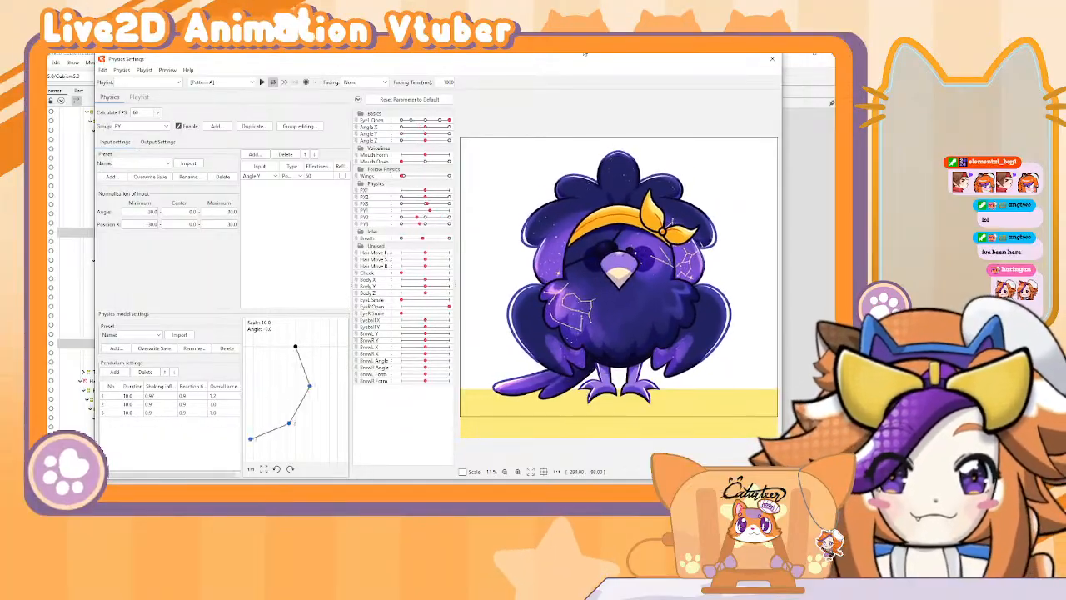
{"action": "left_click_drag", "start_coordinate": [574, 260], "coordinate": [776, 218]}
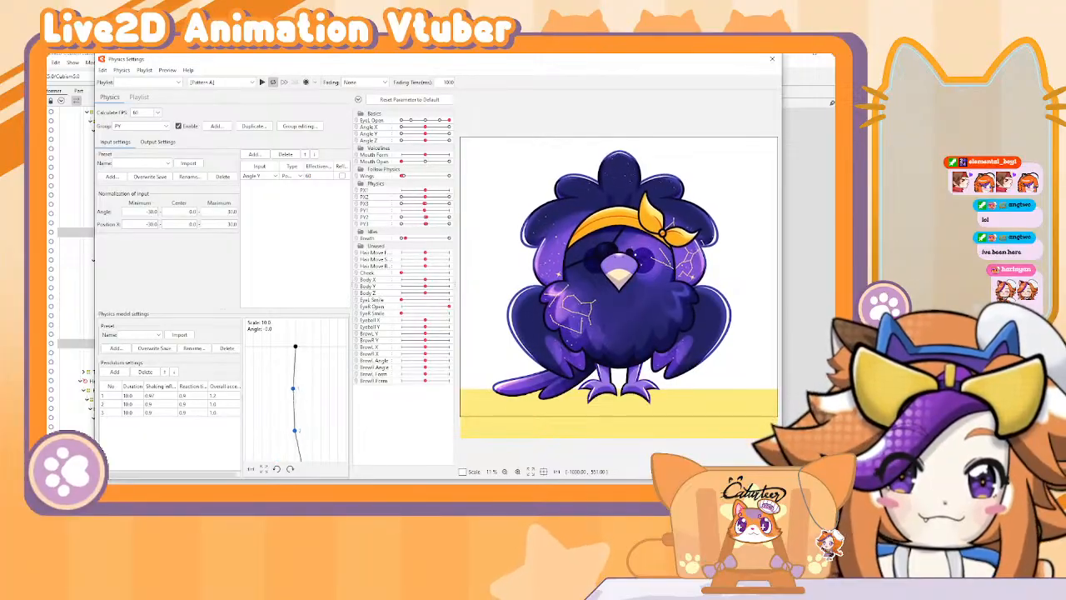
{"action": "left_click", "coordinate": [774, 60]}
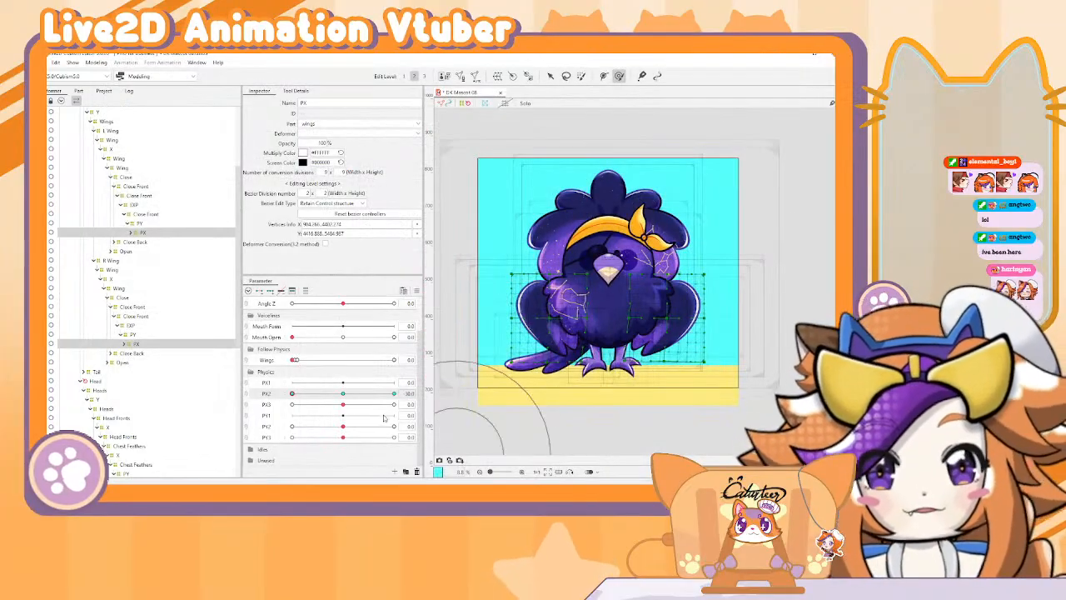
Step: Select the objects keyed at PX2 30 and recheck the closed wings' sway in the Physics Settings
{"action": "left_click", "coordinate": [395, 394]}
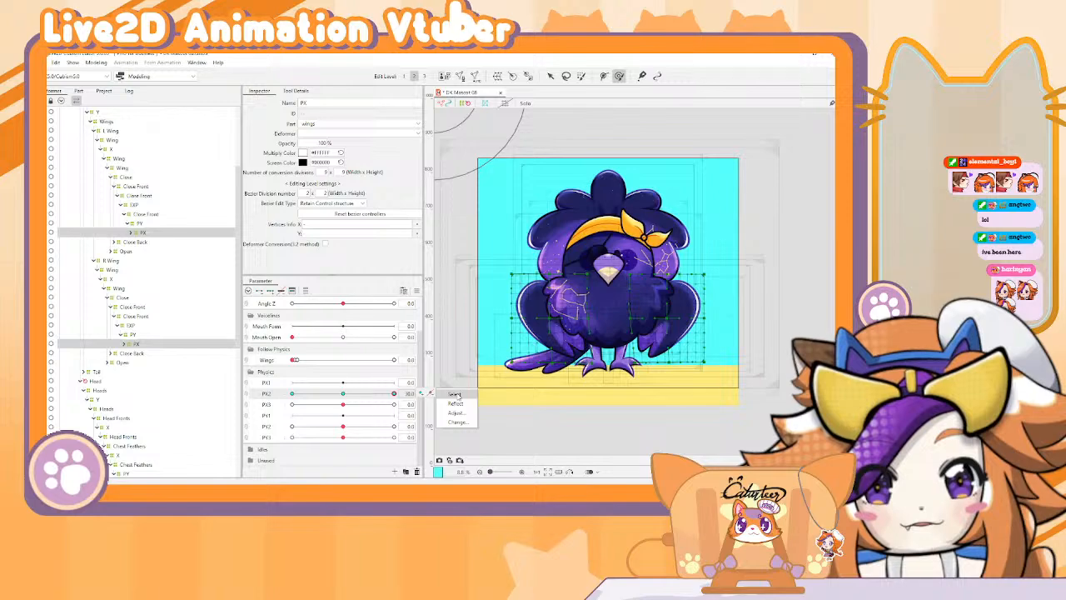
{"action": "left_click", "coordinate": [456, 395]}
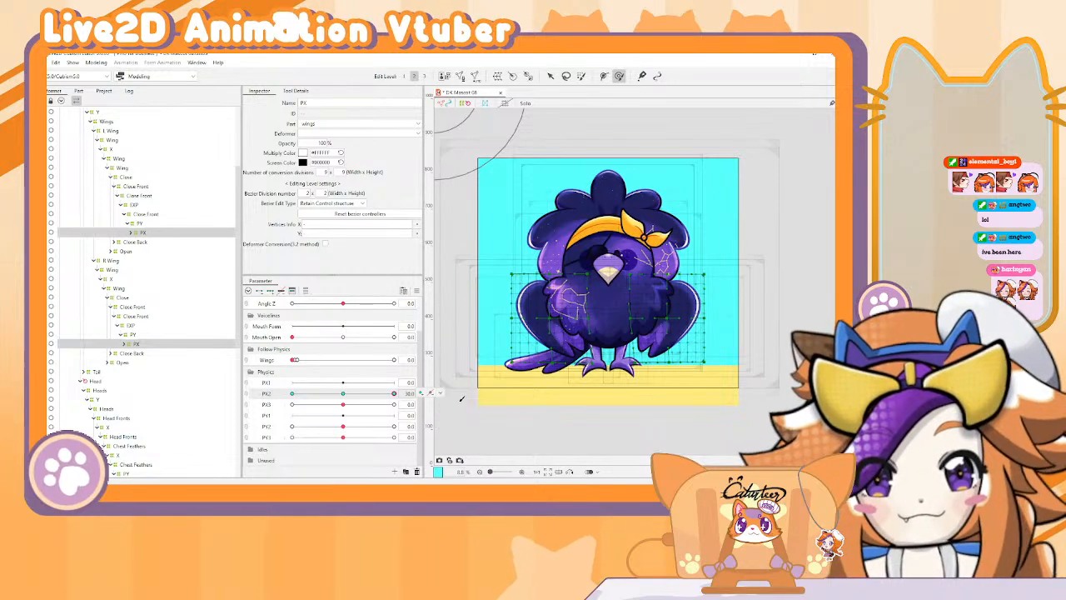
{"action": "left_click", "coordinate": [95, 62]}
{"action": "left_click", "coordinate": [133, 234]}
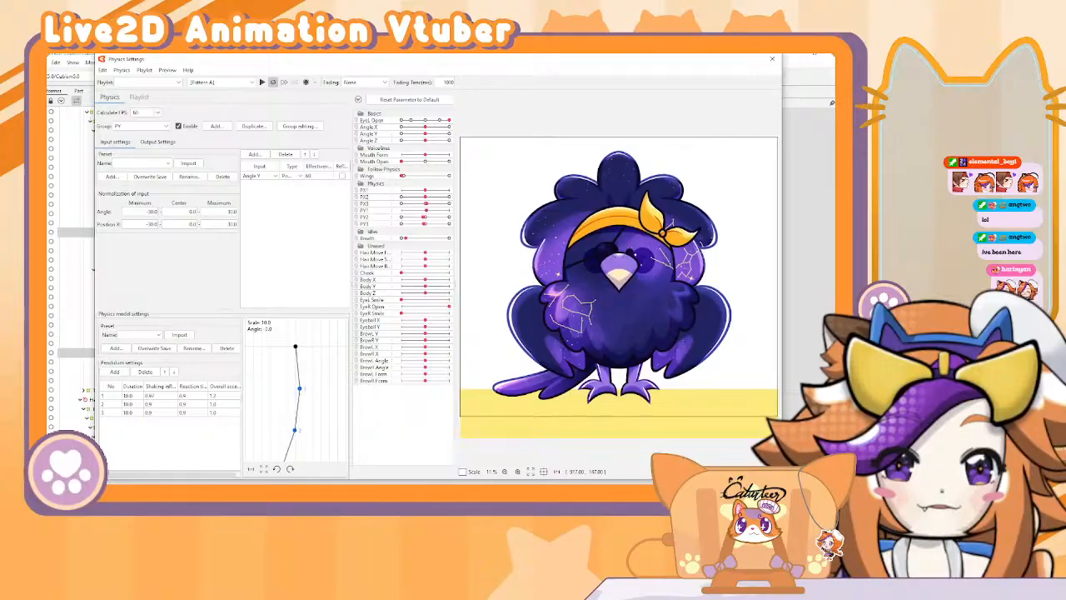
{"action": "left_click", "coordinate": [772, 59]}
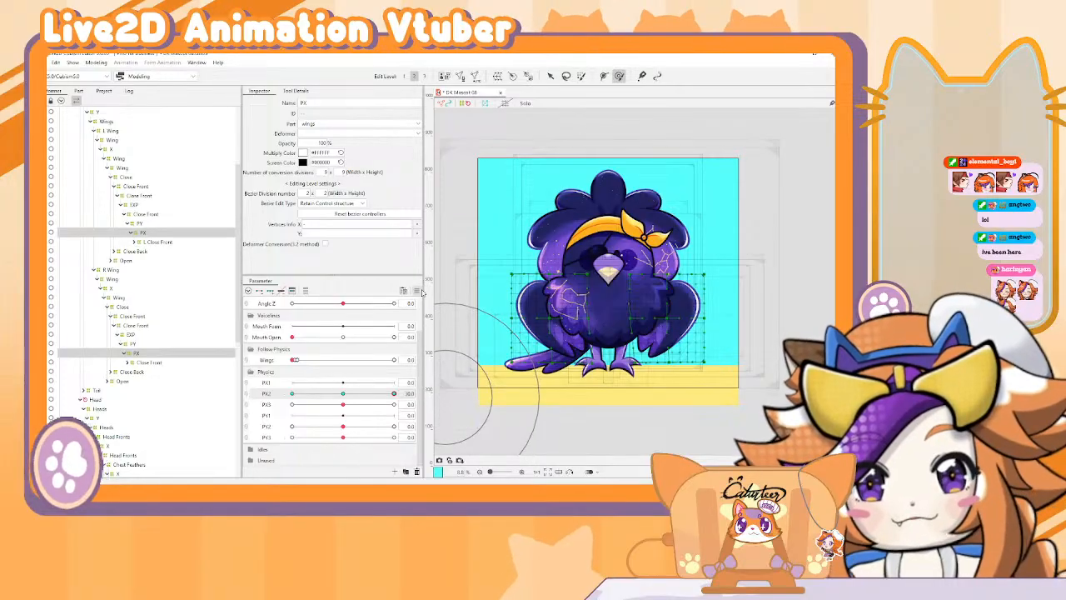
Step: Reset all parameters to default, expand the Open hierarchies, and select the Wing Open deformer under Y in both wings
{"action": "left_click", "coordinate": [416, 291]}
{"action": "left_click", "coordinate": [458, 292]}
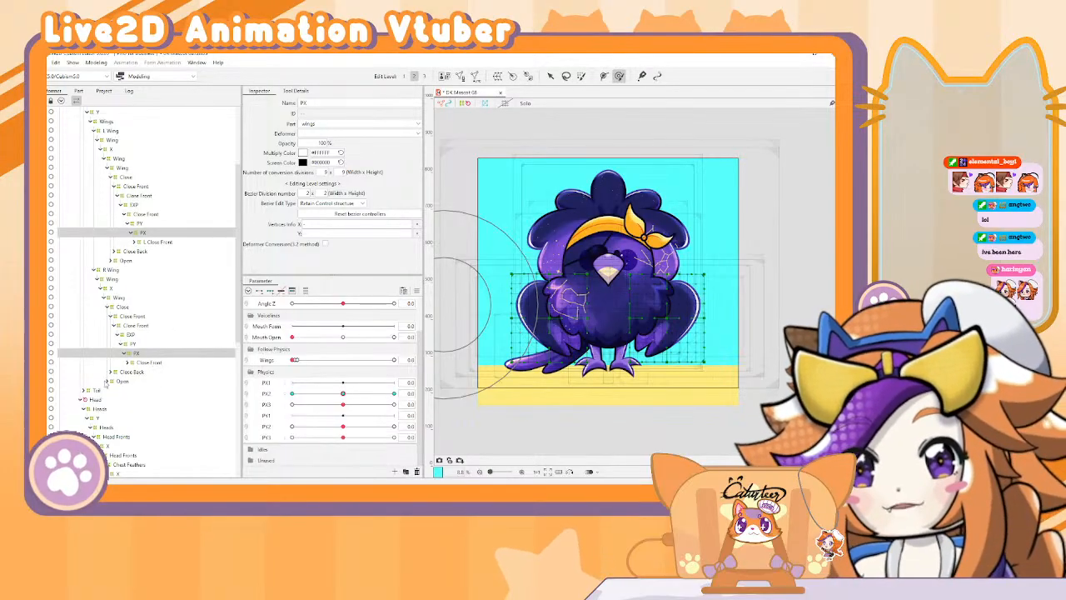
{"action": "left_click", "coordinate": [116, 380]}
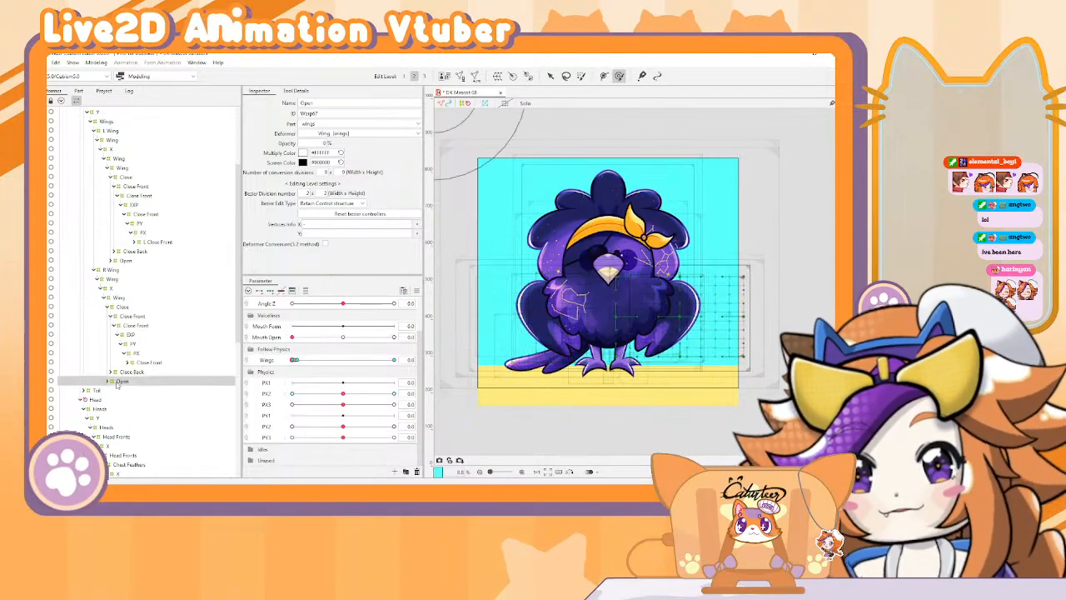
{"action": "right_click", "coordinate": [132, 261]}
{"action": "left_click", "coordinate": [155, 267]}
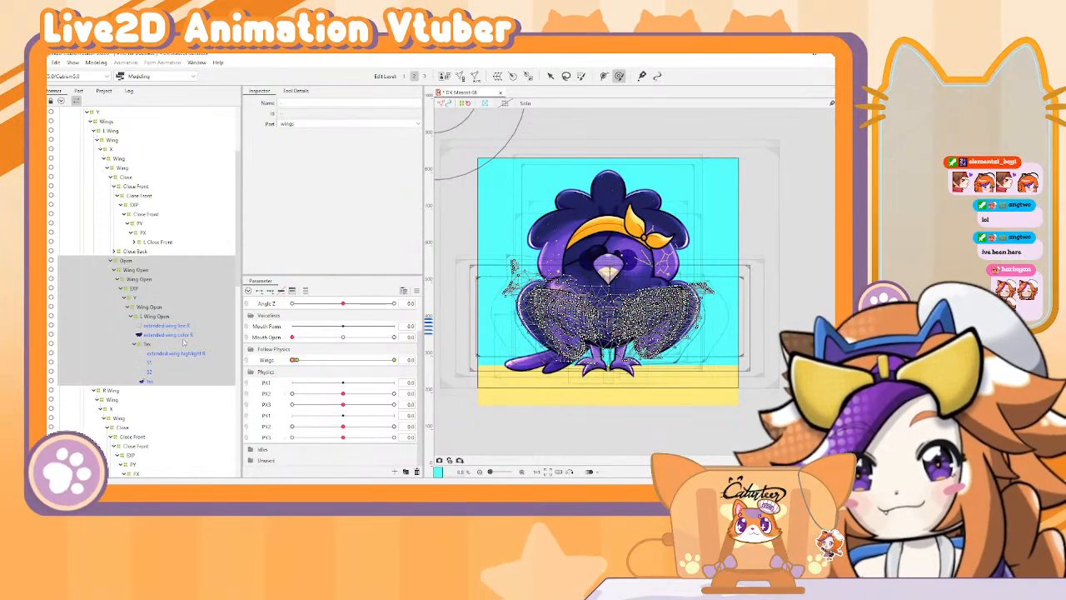
{"action": "left_click", "coordinate": [158, 307]}
{"action": "scroll", "coordinate": [154, 358], "scroll_direction": "down", "scroll_amount": 3}
{"action": "left_click", "coordinate": [150, 412]}
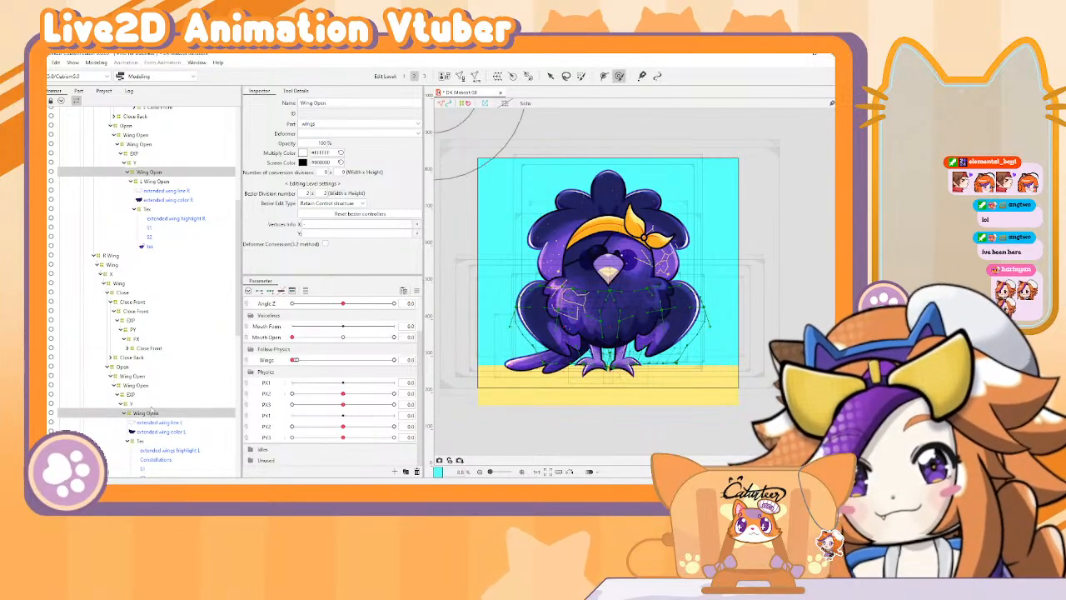
Step: Paste two copies of each selected Wing Open deformer and nest them above the originals in both wing hierarchies
{"action": "key", "text": "ctrl+v"}
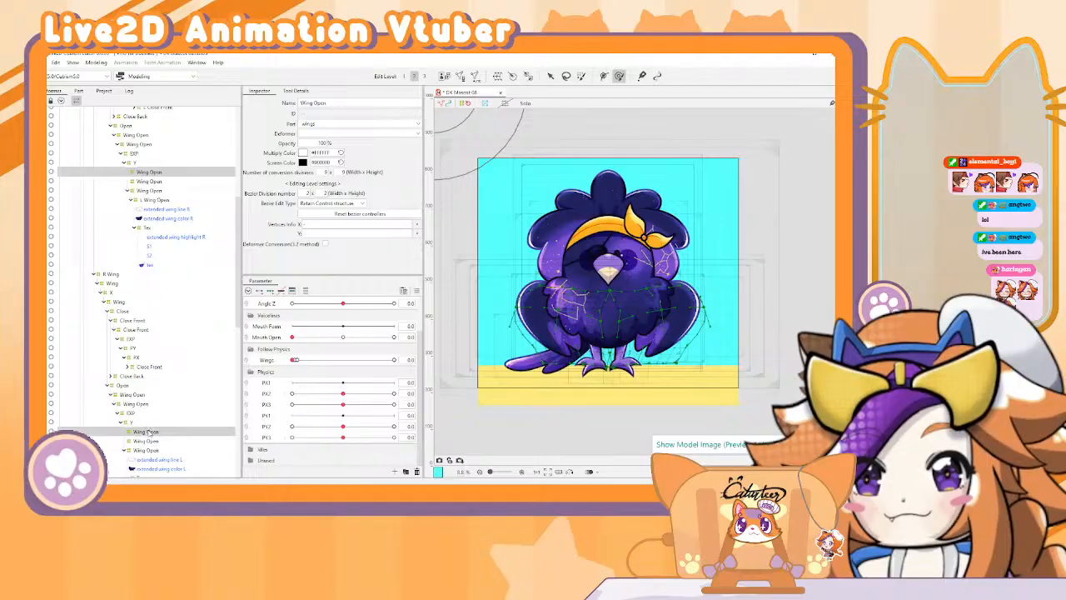
{"action": "left_click", "coordinate": [154, 450]}
{"action": "left_click_drag", "start_coordinate": [152, 449], "coordinate": [150, 433]}
{"action": "left_click_drag", "start_coordinate": [154, 192], "coordinate": [151, 173]}
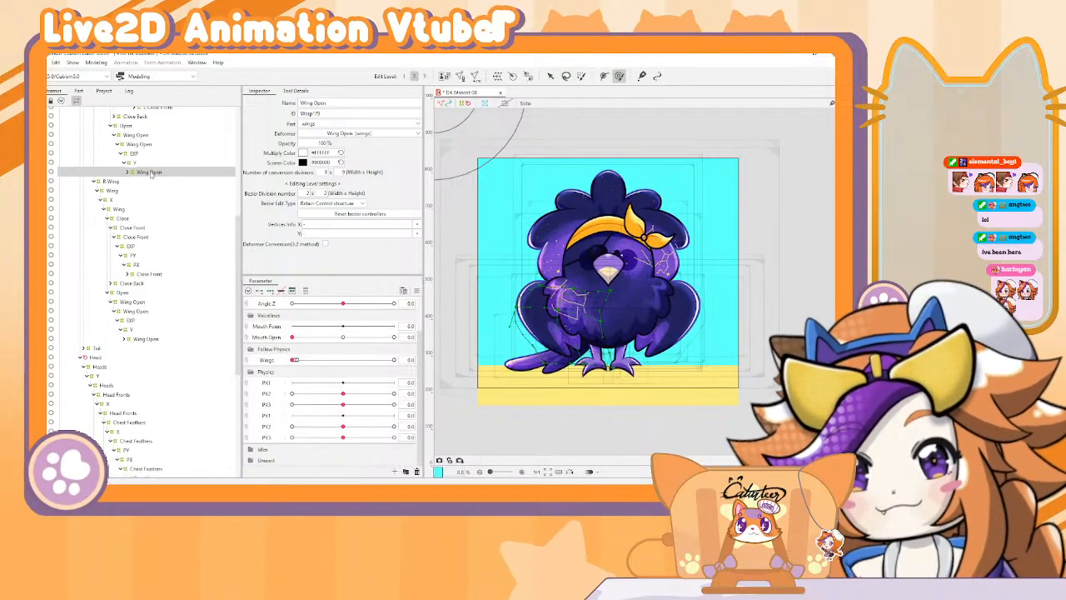
Step: Expand the open-wing hierarchies and rename the outermost Wing Open deformer under Y in both wings as PY
{"action": "left_click", "coordinate": [151, 338], "text": "ctrl"}
{"action": "right_click", "coordinate": [151, 338]}
{"action": "left_click", "coordinate": [152, 343]}
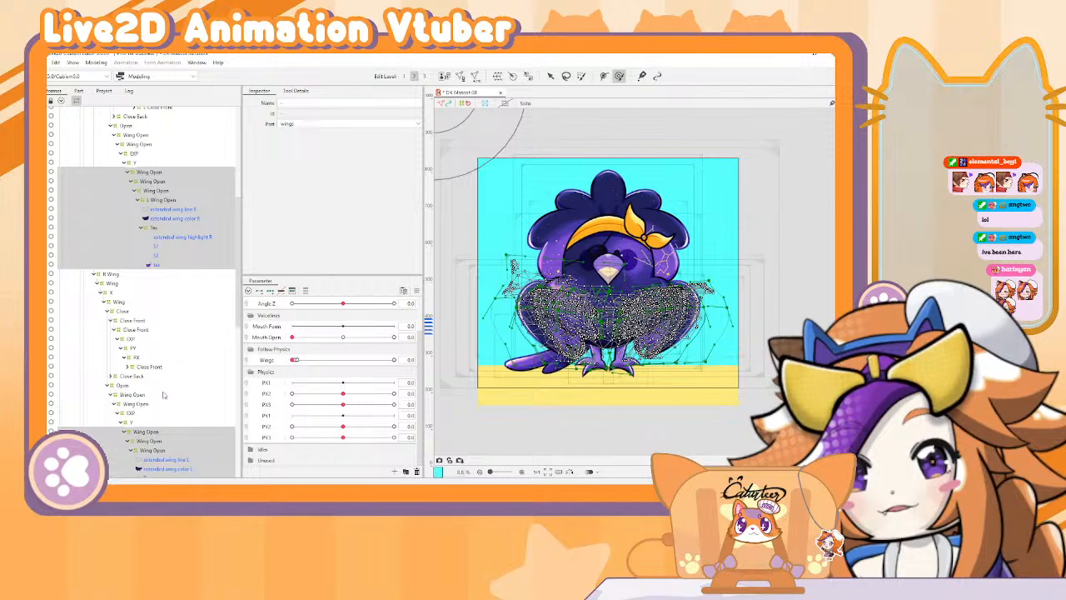
{"action": "left_click", "coordinate": [148, 431]}
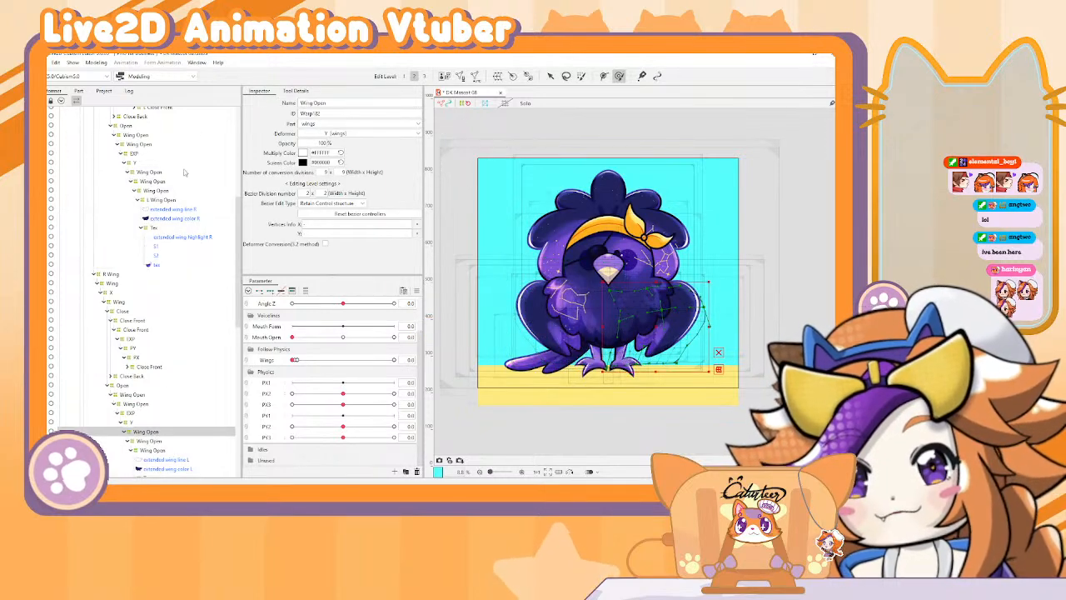
{"action": "left_click", "coordinate": [159, 172]}
{"action": "triple_click", "coordinate": [360, 102]}
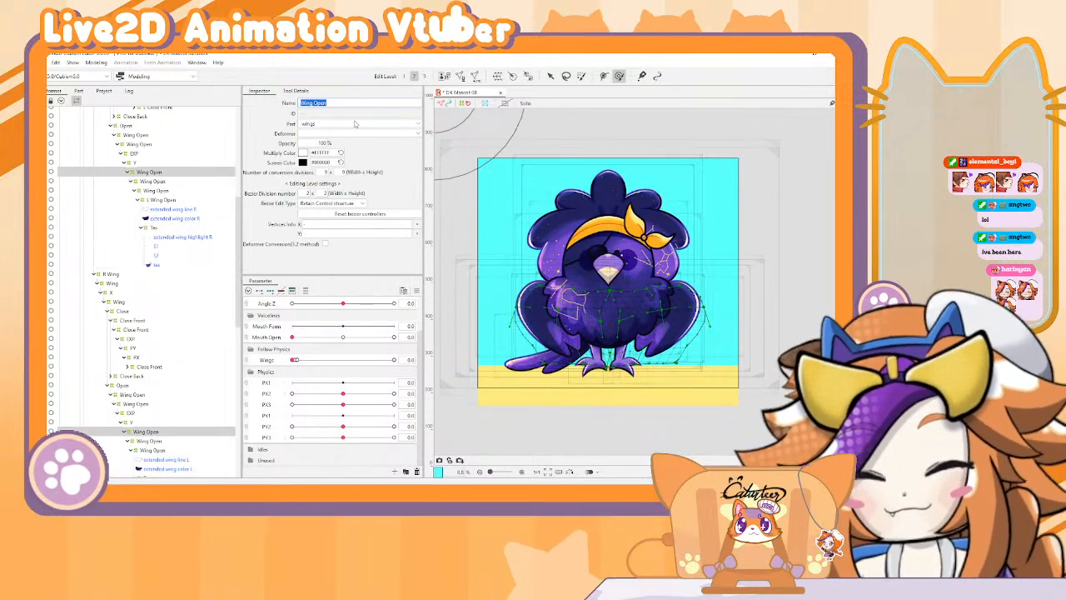
{"action": "type", "text": "PY"}
{"action": "key", "text": "Return"}
Step: Rename the Wing Open deformer directly inside PY in both wings as PX
{"action": "left_click", "coordinate": [158, 182]}
{"action": "left_click", "coordinate": [166, 440]}
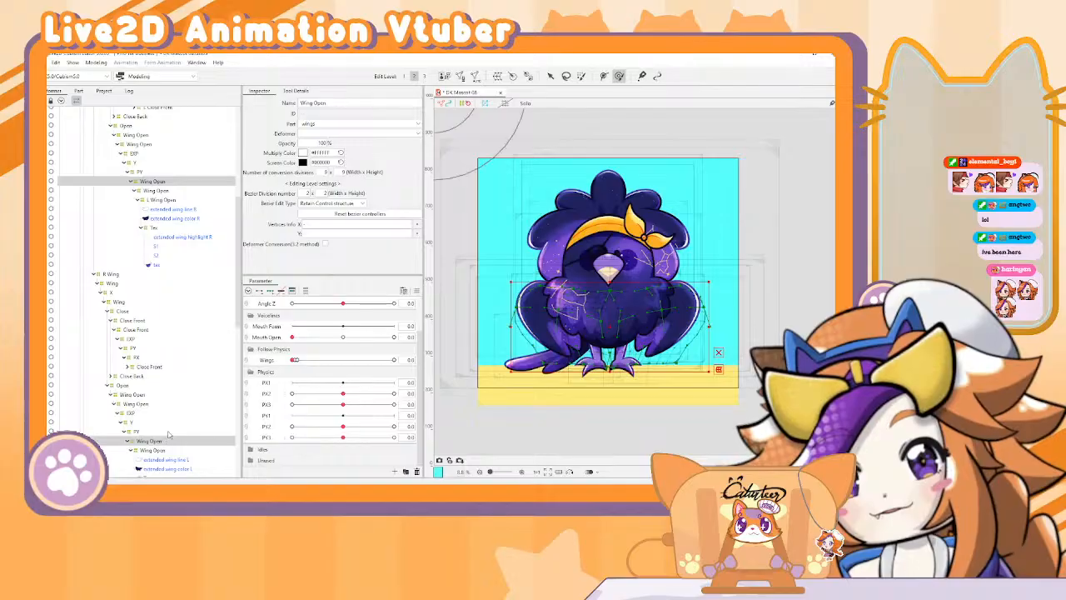
{"action": "triple_click", "coordinate": [333, 103]}
{"action": "type", "text": "PX"}
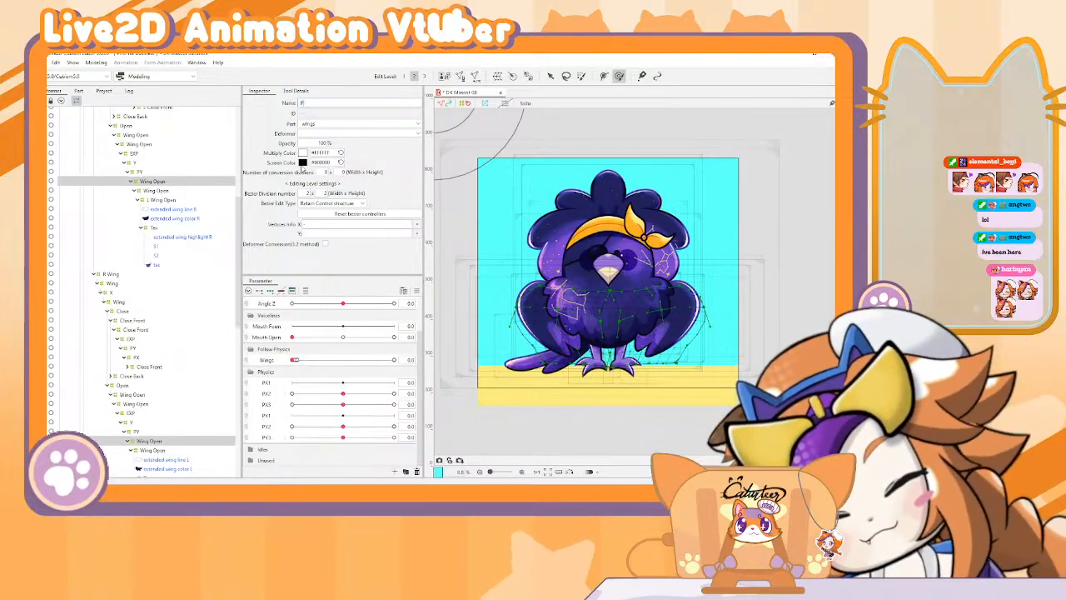
Step: Key both open-wing PY deformers to PY3 and, with the wings opened, pull their lower outer corners outward and up at PY3 30
{"action": "left_click", "coordinate": [132, 432]}
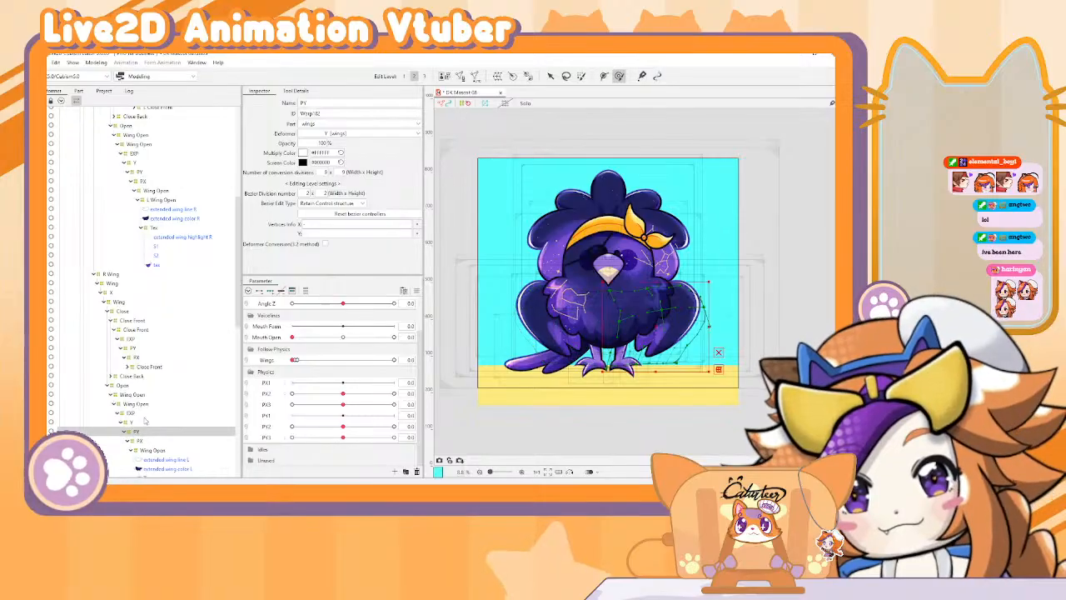
{"action": "left_click", "coordinate": [166, 175]}
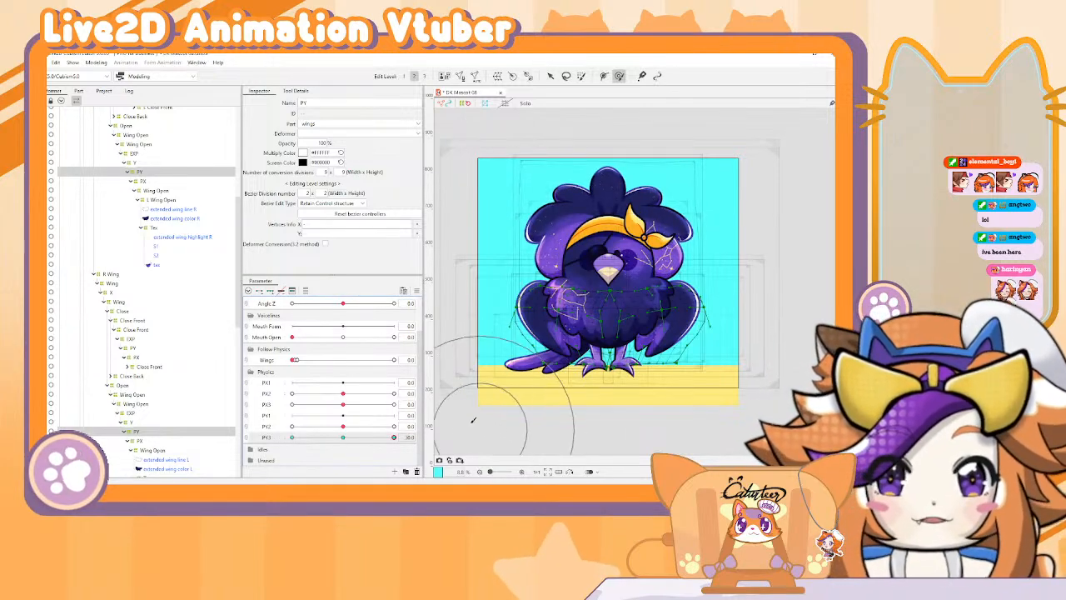
{"action": "left_click_drag", "start_coordinate": [296, 361], "coordinate": [393, 360]}
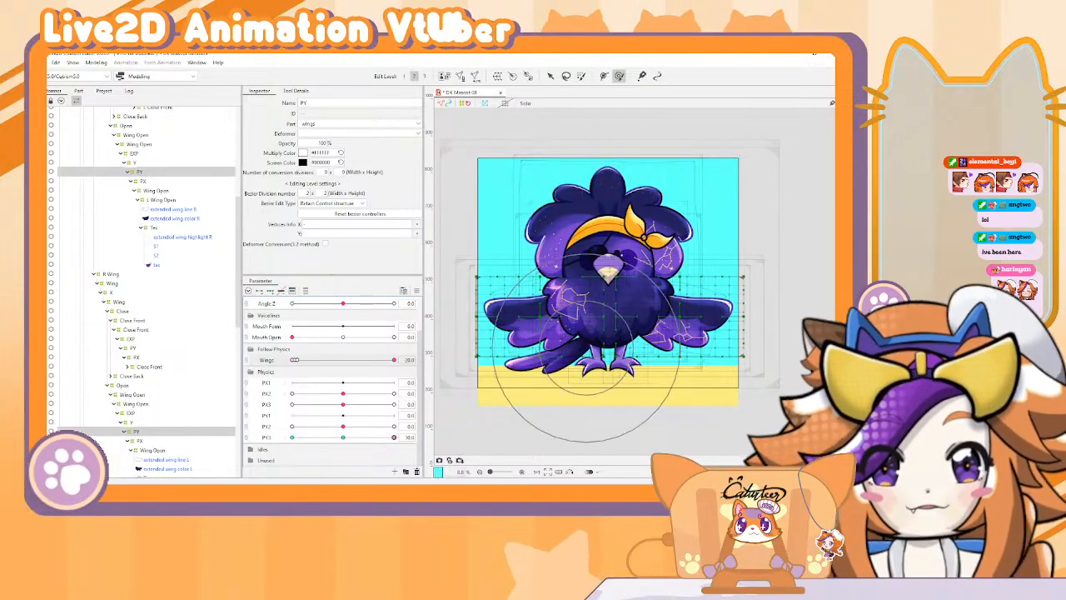
{"action": "left_click_drag", "start_coordinate": [732, 353], "coordinate": [740, 344]}
{"action": "left_click_drag", "start_coordinate": [492, 393], "coordinate": [480, 379]}
Step: Pull the lower outer corners of both open-wing PY deformers downward at PY3 -30
{"action": "left_click_drag", "start_coordinate": [394, 437], "coordinate": [292, 438]}
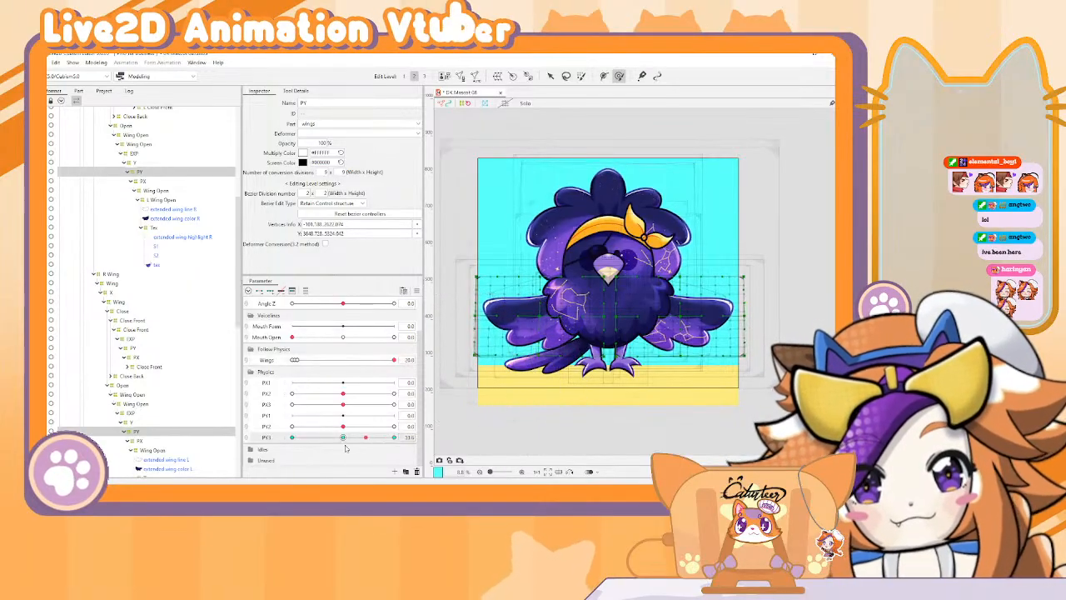
{"action": "left_click_drag", "start_coordinate": [739, 373], "coordinate": [734, 380]}
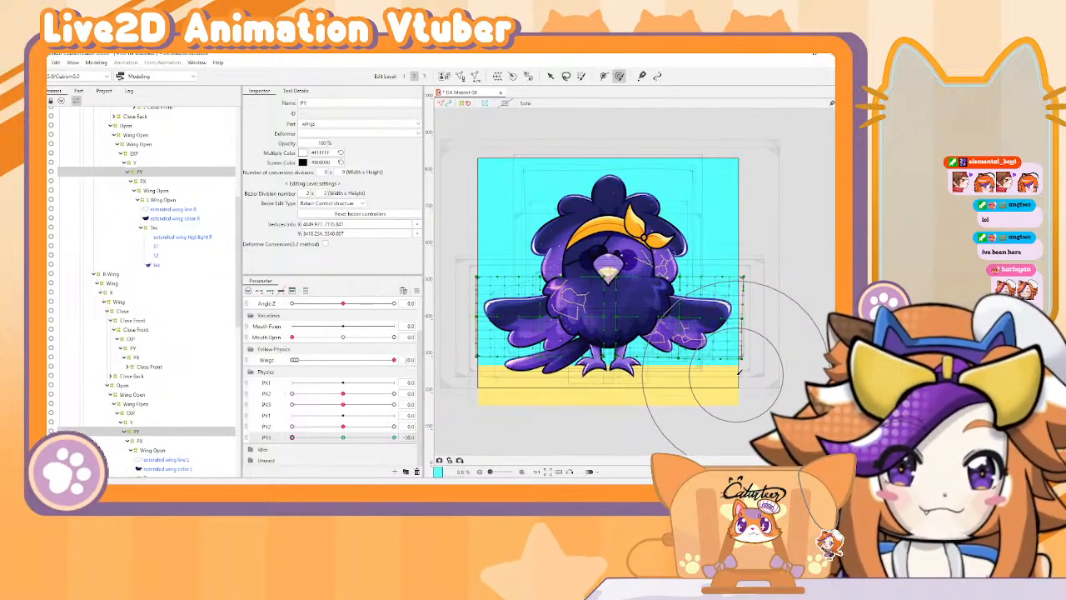
{"action": "left_click_drag", "start_coordinate": [474, 376], "coordinate": [474, 381]}
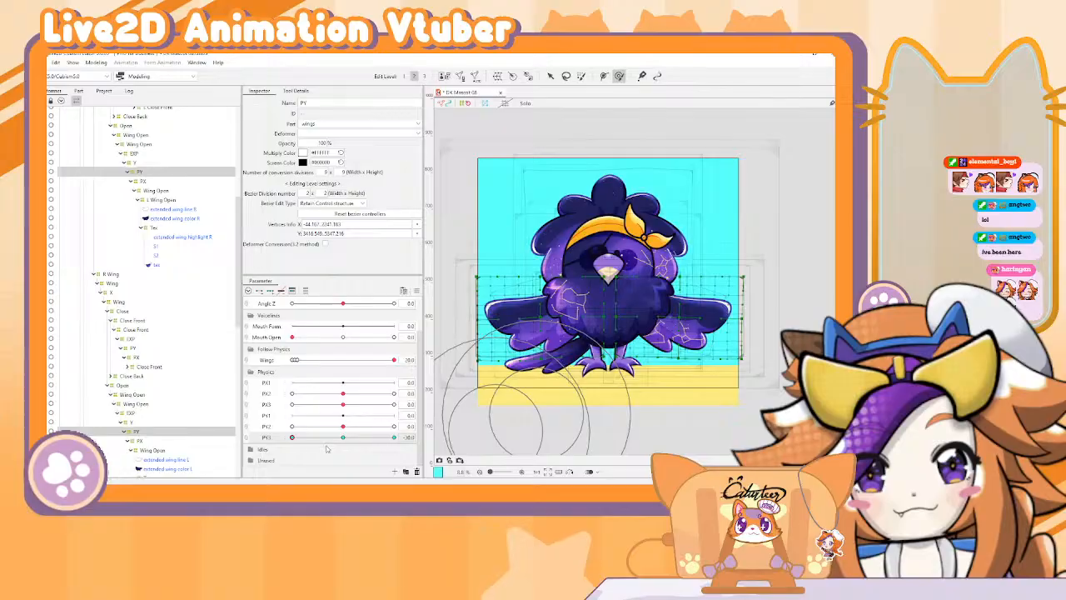
Step: Refine the outer edges of both open-wing PY deformers at PY3 30 and reset all parameters to default
{"action": "mouse_move", "coordinate": [294, 437]}
{"action": "left_mouse_down"}
{"action": "mouse_move", "coordinate": [391, 447]}
{"action": "mouse_move", "coordinate": [290, 457]}
{"action": "left_mouse_up"}
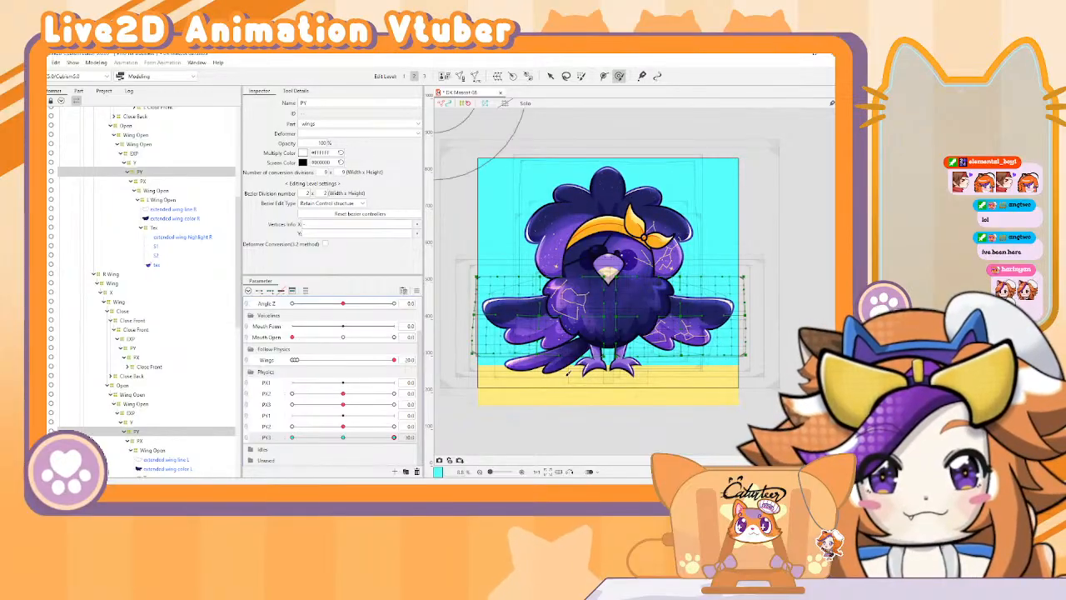
{"action": "left_click_drag", "start_coordinate": [801, 302], "coordinate": [784, 322]}
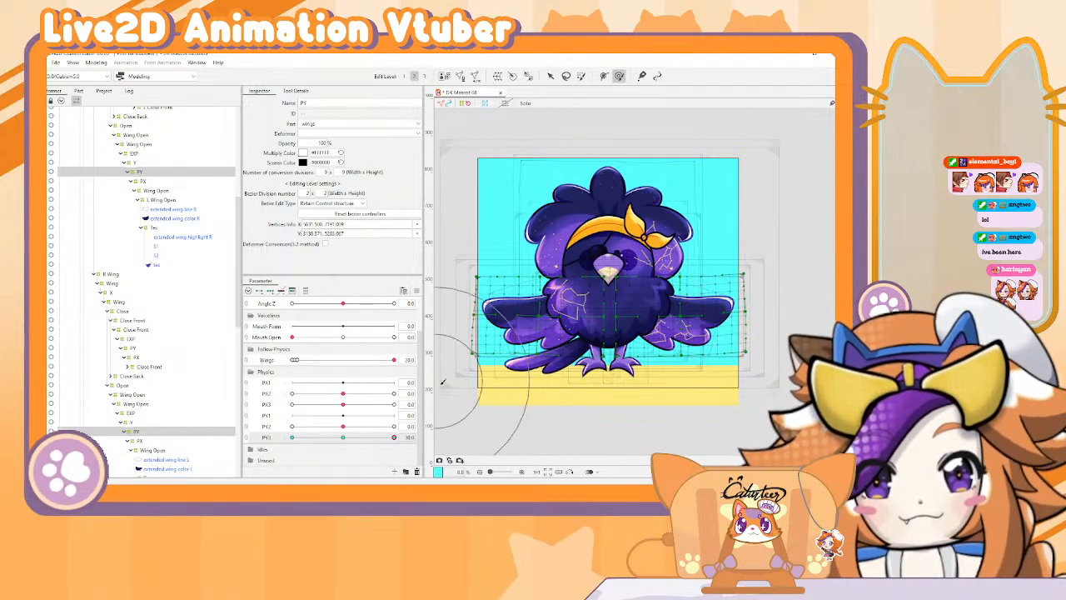
{"action": "mouse_move", "coordinate": [464, 322]}
{"action": "left_mouse_down"}
{"action": "mouse_move", "coordinate": [516, 337]}
{"action": "mouse_move", "coordinate": [472, 314]}
{"action": "left_mouse_up"}
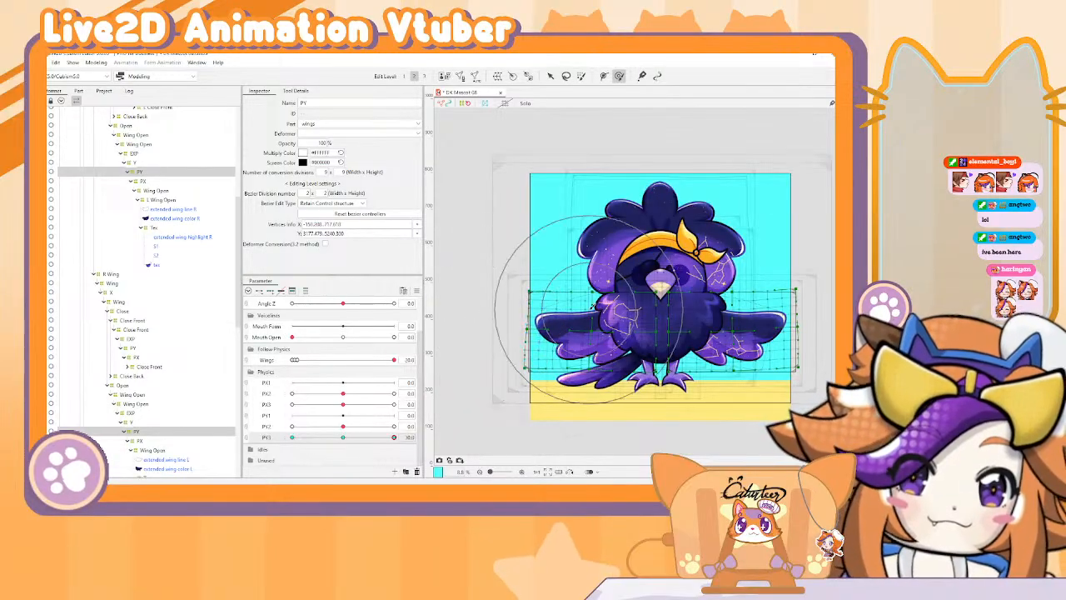
{"action": "left_click_drag", "start_coordinate": [791, 283], "coordinate": [836, 281]}
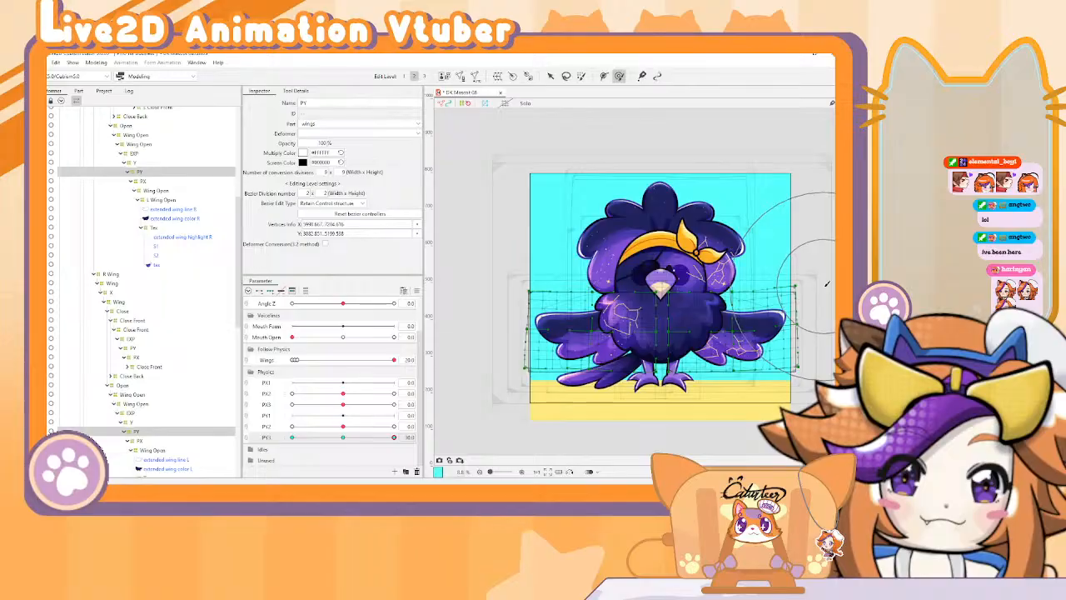
{"action": "mouse_move", "coordinate": [387, 440]}
{"action": "left_mouse_down"}
{"action": "mouse_move", "coordinate": [211, 458]}
{"action": "mouse_move", "coordinate": [495, 417]}
{"action": "mouse_move", "coordinate": [289, 454]}
{"action": "mouse_move", "coordinate": [379, 442]}
{"action": "left_mouse_up"}
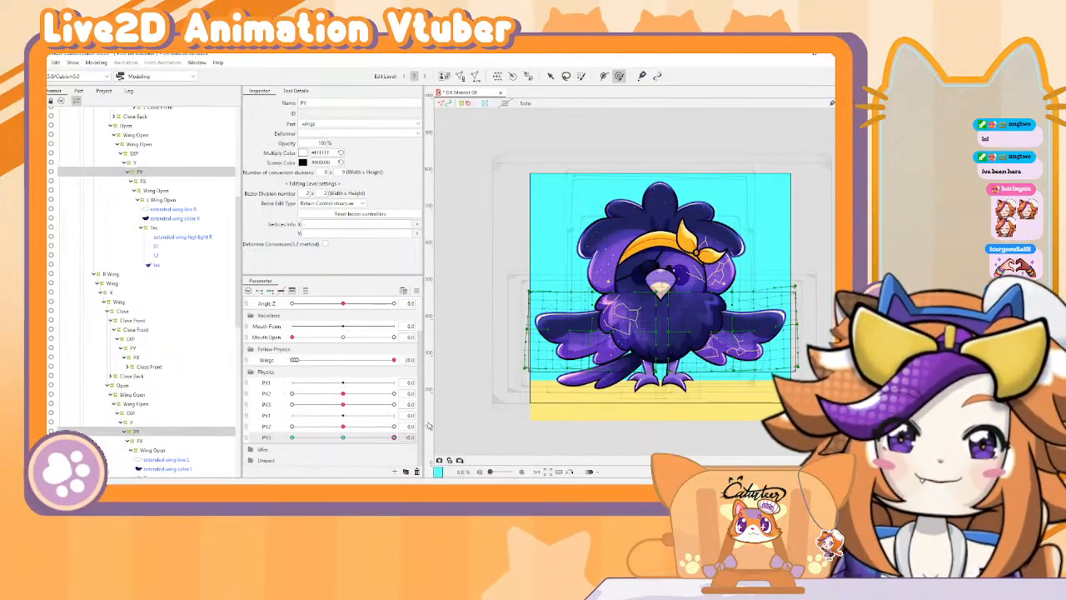
{"action": "left_click", "coordinate": [416, 290]}
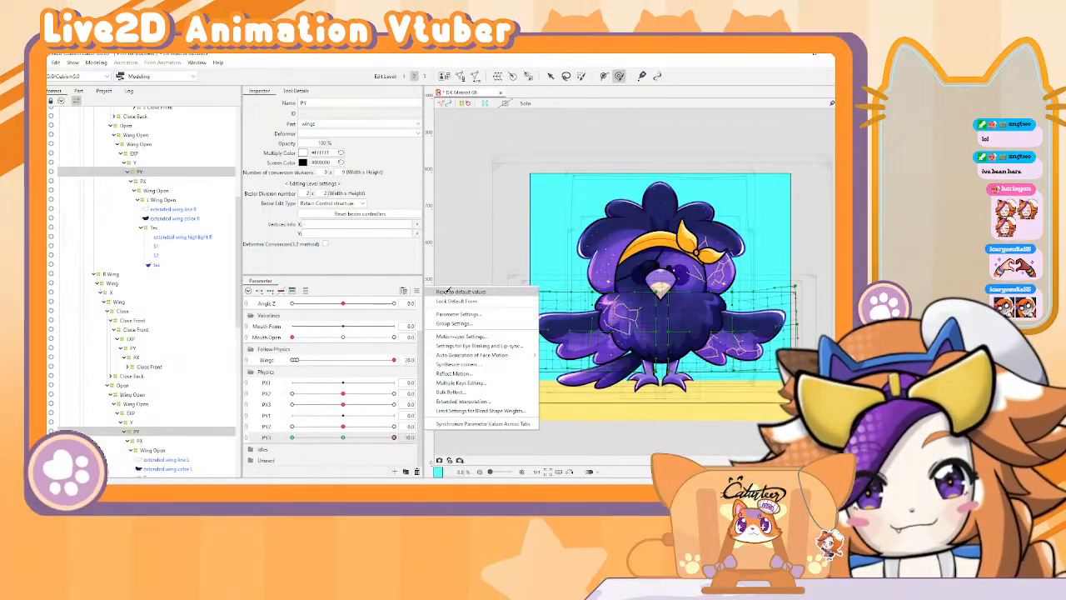
{"action": "left_click", "coordinate": [447, 293]}
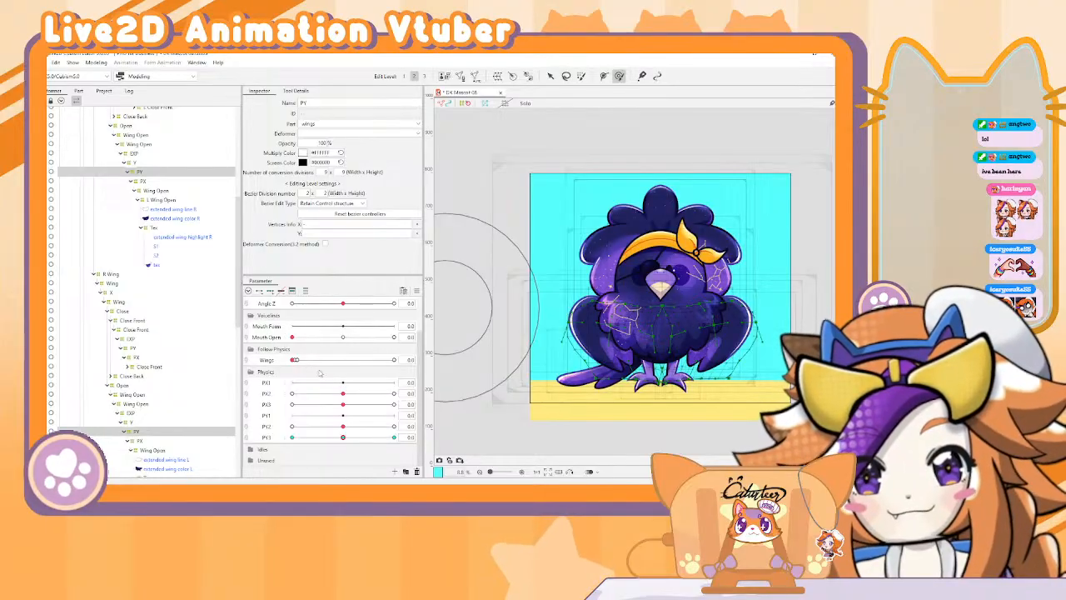
Step: Reopen the wings, key both open-wing PX deformers to PX3, and push their lower edges to the left at PX3 -30
{"action": "left_click_drag", "start_coordinate": [303, 361], "coordinate": [394, 360]}
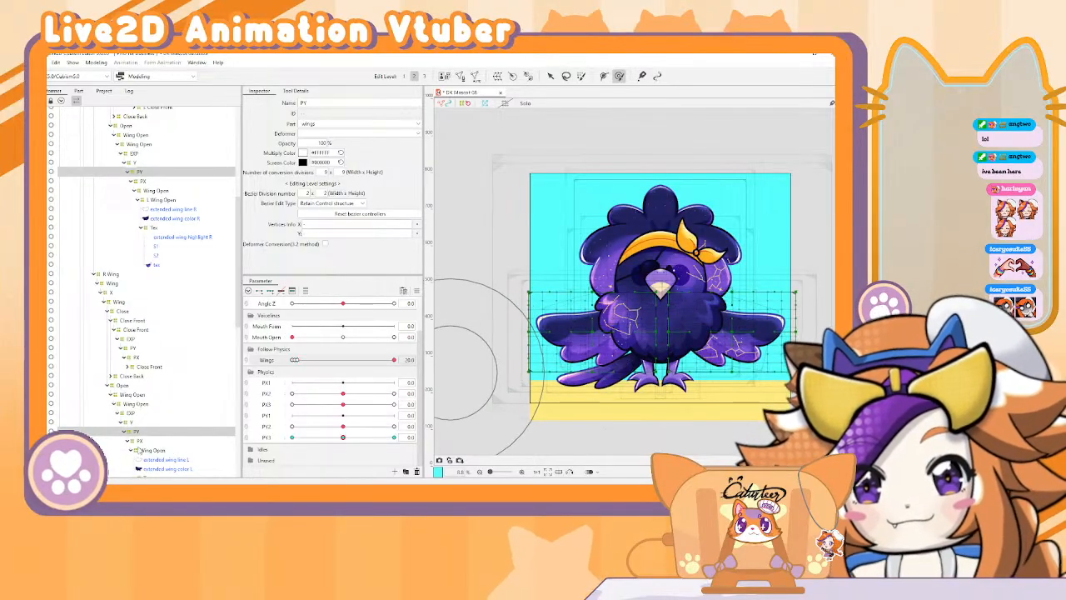
{"action": "left_click", "coordinate": [141, 440]}
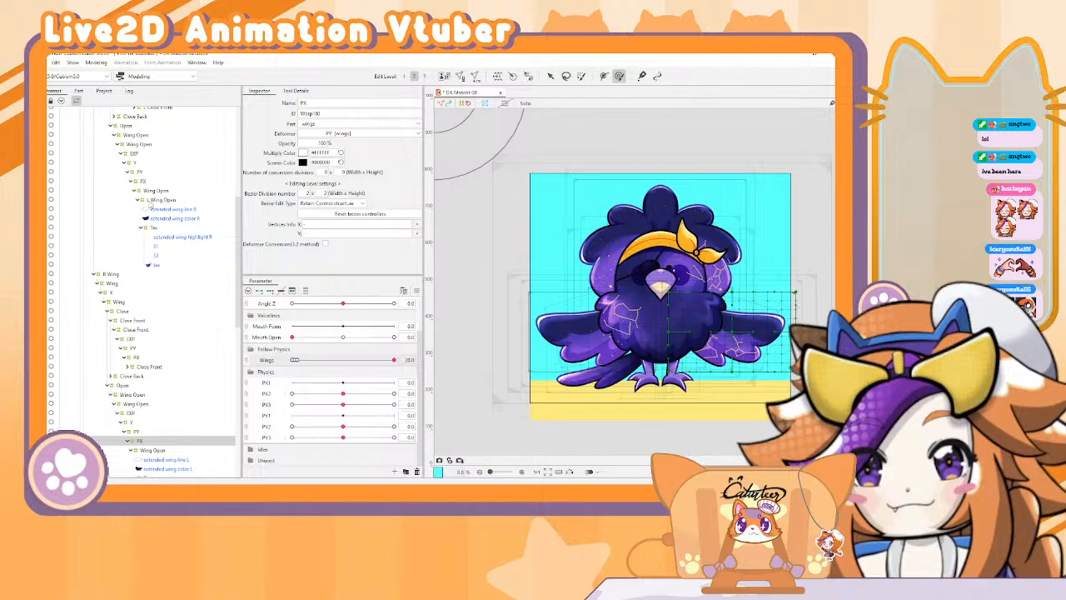
{"action": "left_click", "coordinate": [152, 182], "text": "ctrl"}
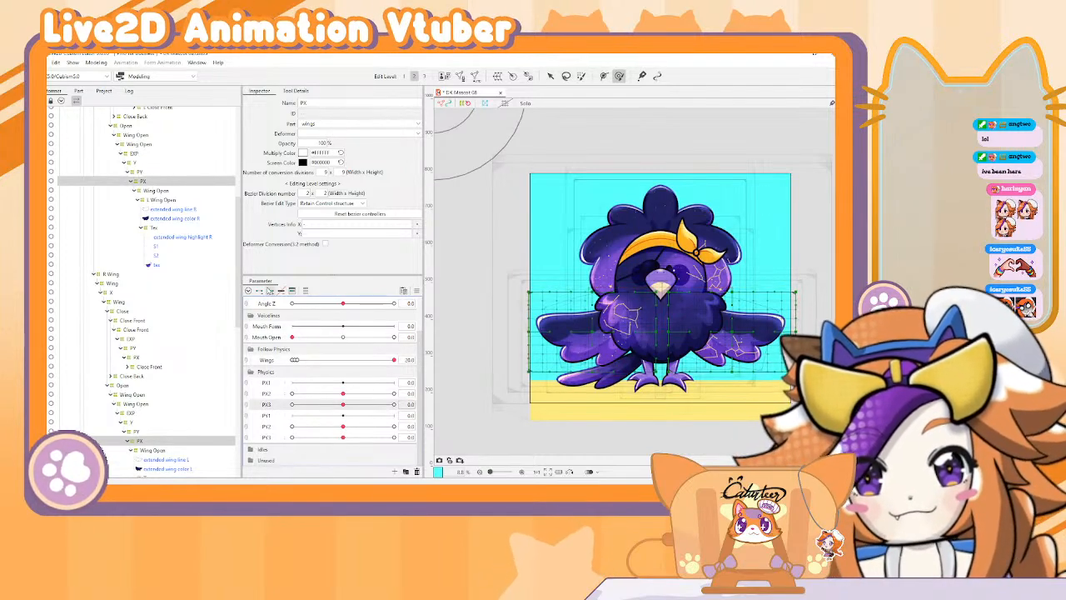
{"action": "left_click_drag", "start_coordinate": [340, 405], "coordinate": [212, 406]}
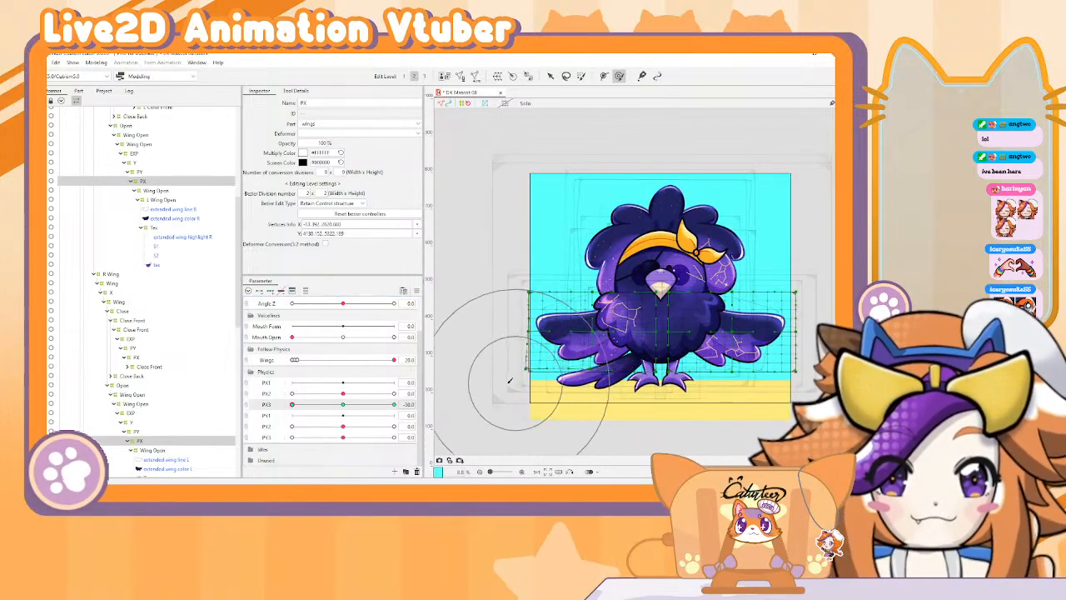
{"action": "left_click_drag", "start_coordinate": [801, 407], "coordinate": [789, 409]}
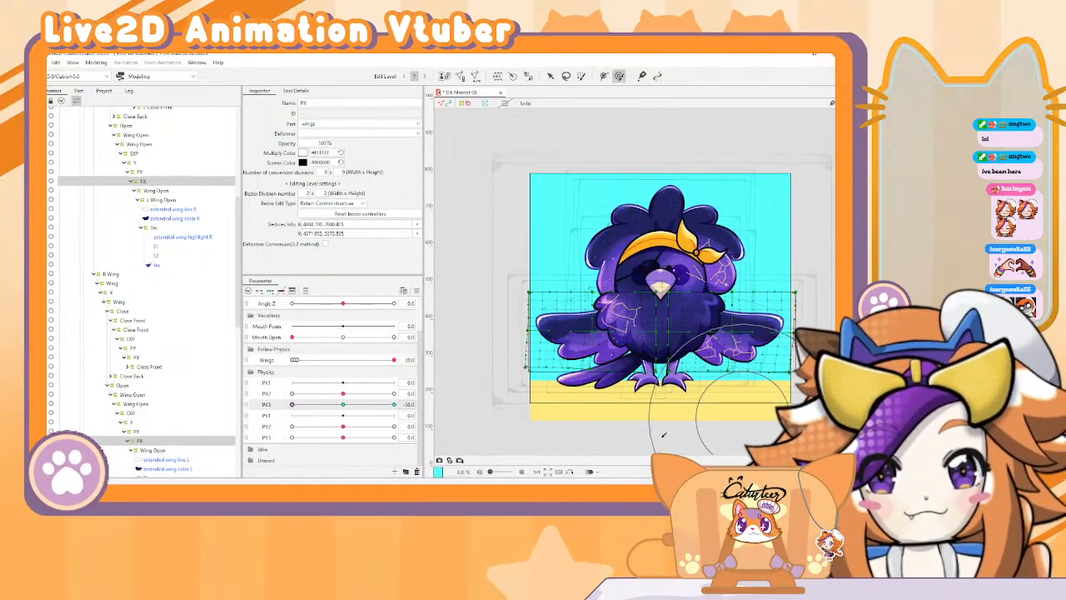
Step: Push the lower edges of both open-wing PX deformers to the right at PX3 30
{"action": "left_click_drag", "start_coordinate": [299, 404], "coordinate": [394, 404]}
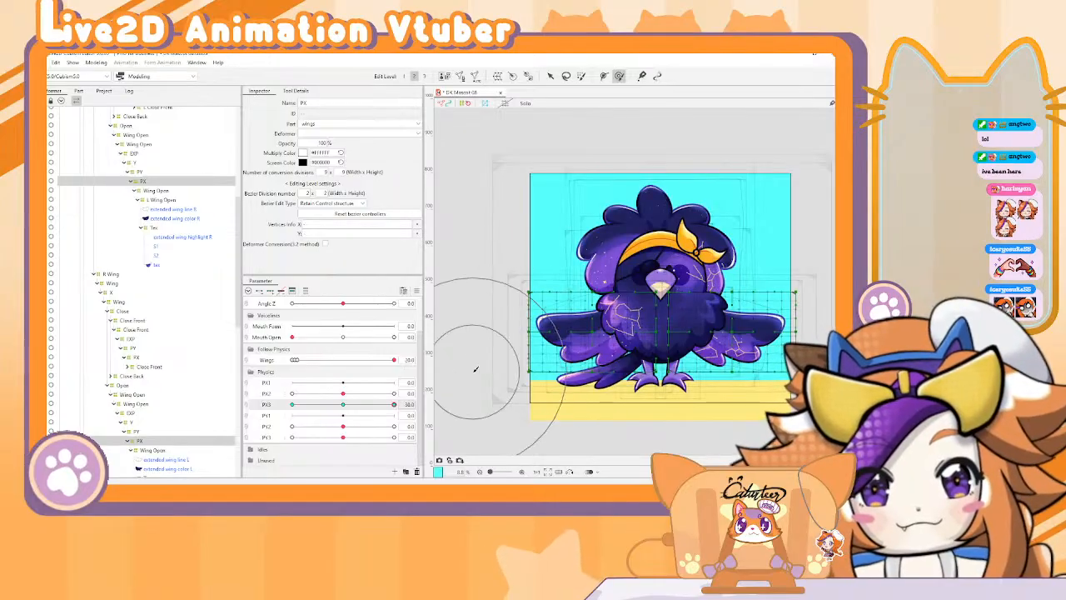
{"action": "left_click_drag", "start_coordinate": [535, 423], "coordinate": [588, 426]}
{"action": "left_click_drag", "start_coordinate": [730, 430], "coordinate": [747, 419]}
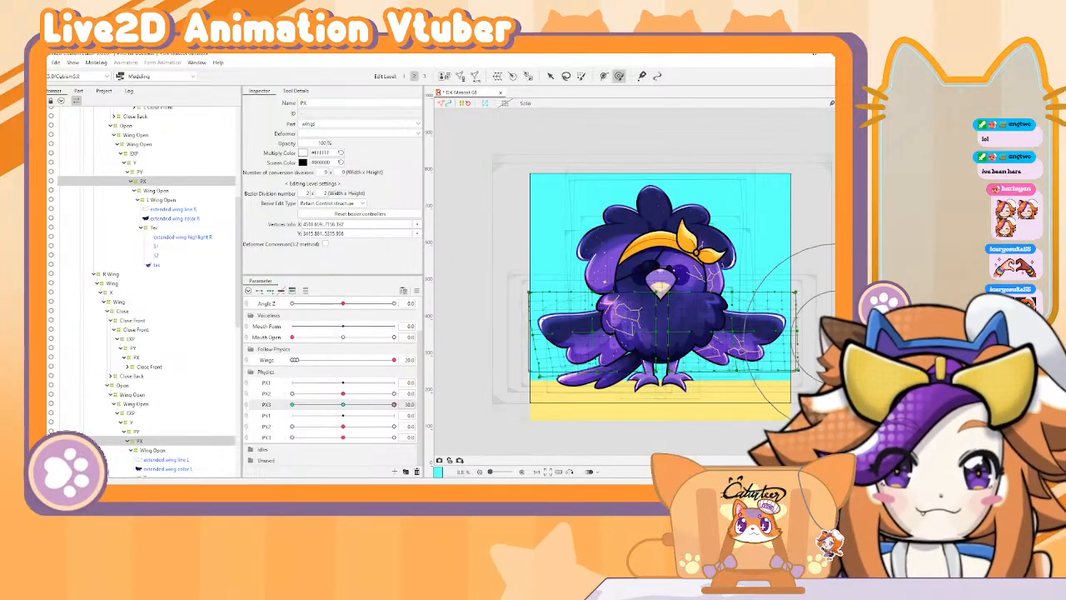
{"action": "mouse_move", "coordinate": [826, 339]}
{"action": "left_mouse_down"}
{"action": "mouse_move", "coordinate": [781, 348]}
{"action": "mouse_move", "coordinate": [794, 357]}
{"action": "left_mouse_up"}
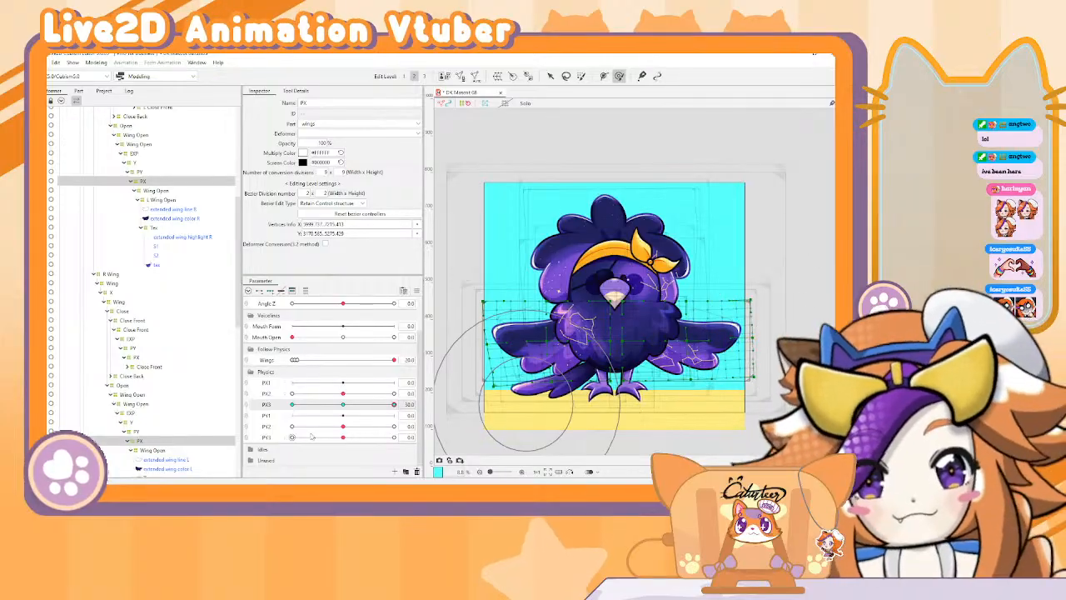
Step: Refine the outer edge of the open-wing PX deformers at PX3 -30
{"action": "left_click_drag", "start_coordinate": [391, 405], "coordinate": [229, 419]}
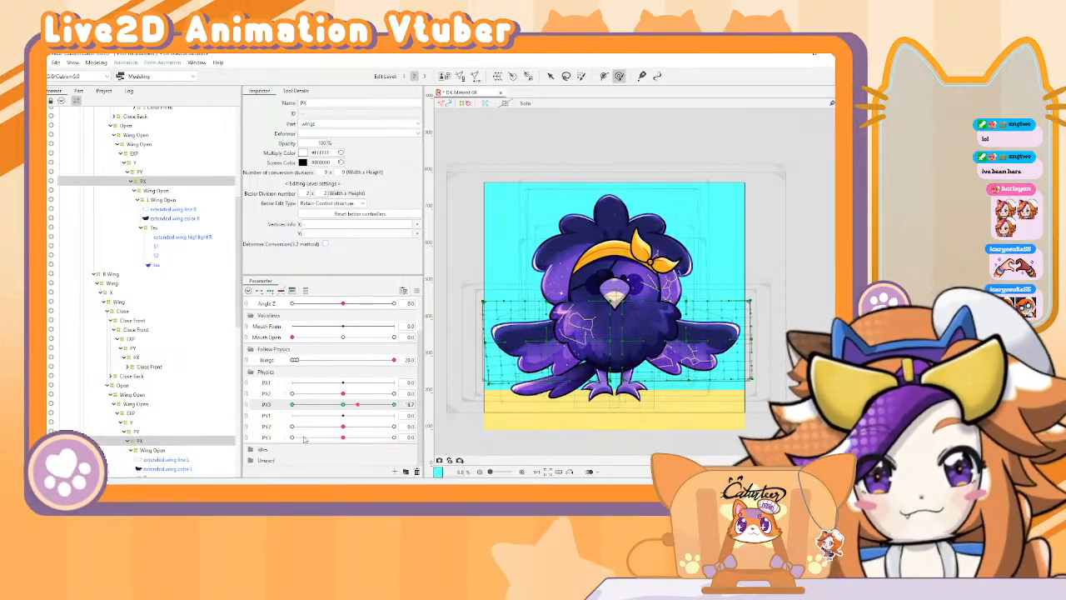
{"action": "left_click_drag", "start_coordinate": [559, 368], "coordinate": [585, 372]}
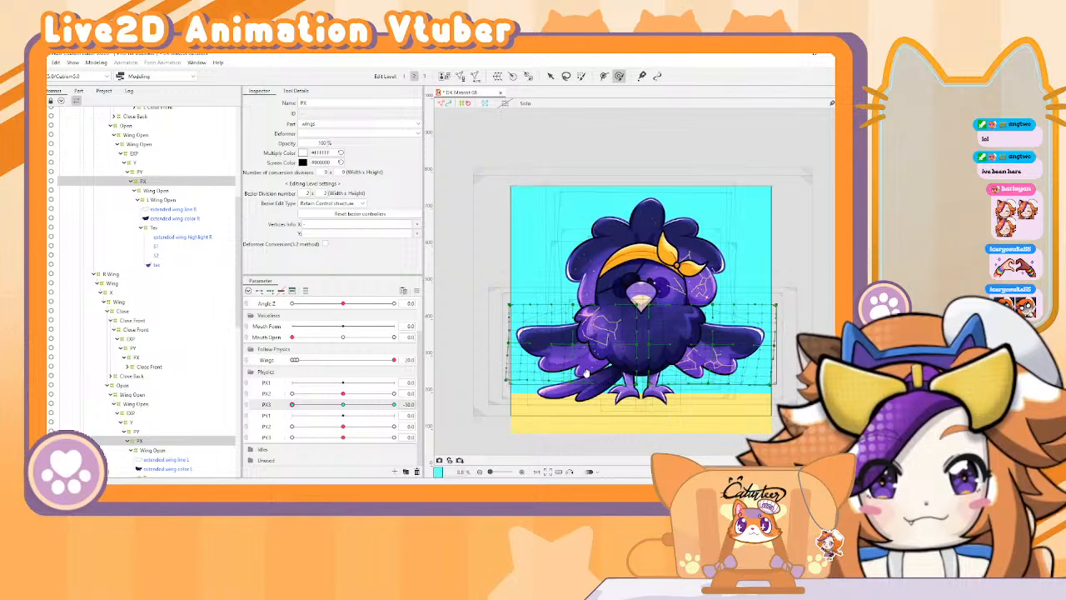
{"action": "mouse_move", "coordinate": [482, 351]}
{"action": "left_mouse_down"}
{"action": "mouse_move", "coordinate": [546, 352]}
{"action": "mouse_move", "coordinate": [515, 343]}
{"action": "left_mouse_up"}
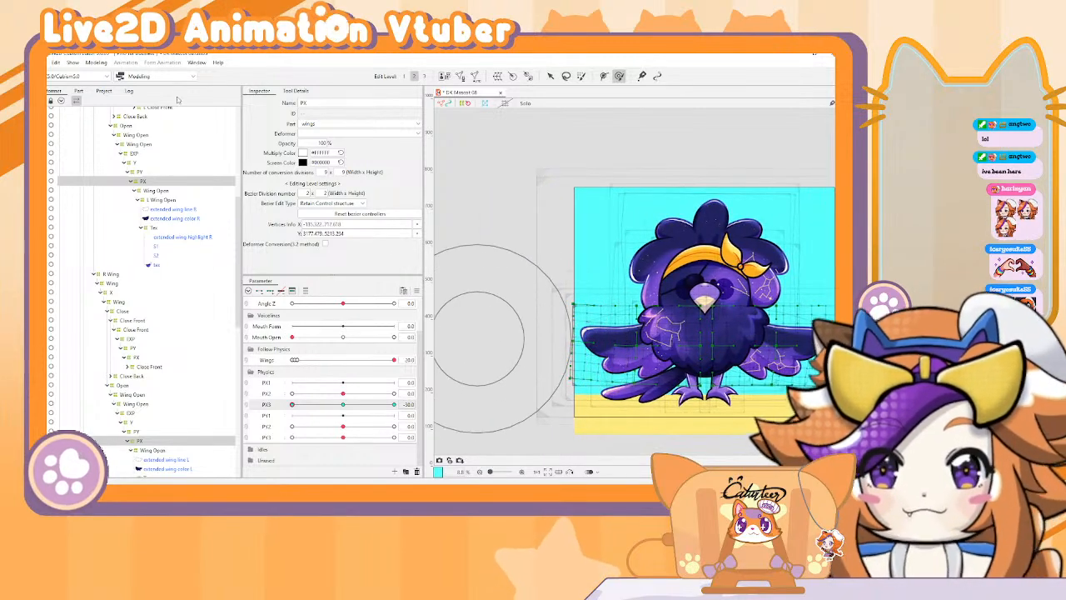
Step: Preview the open wings' physics sway in the Physics Settings with the mouth open by moving the model around
{"action": "left_click", "coordinate": [96, 63]}
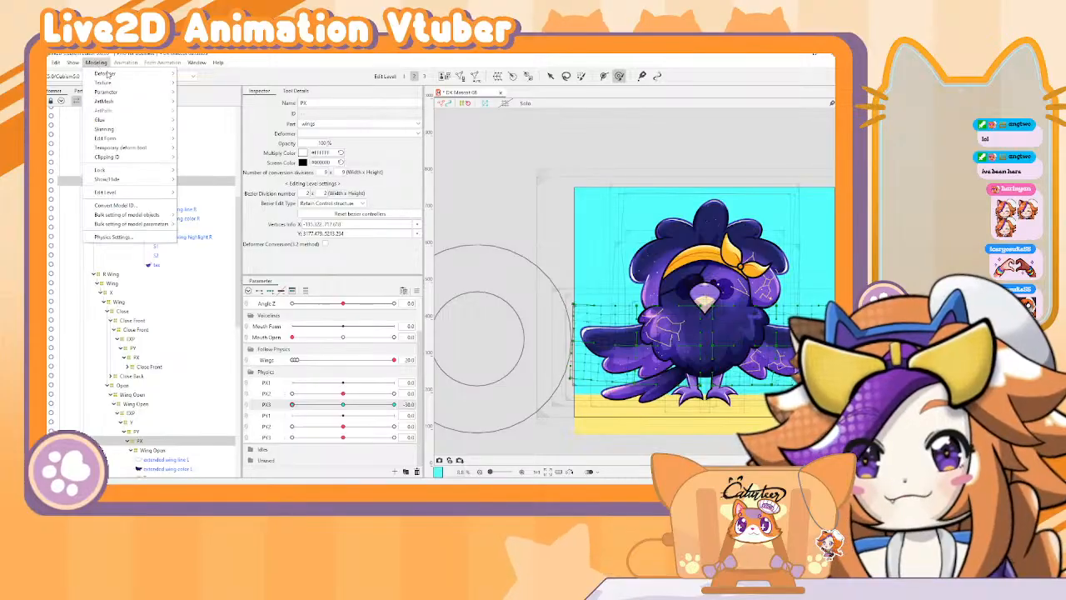
{"action": "left_click", "coordinate": [114, 237]}
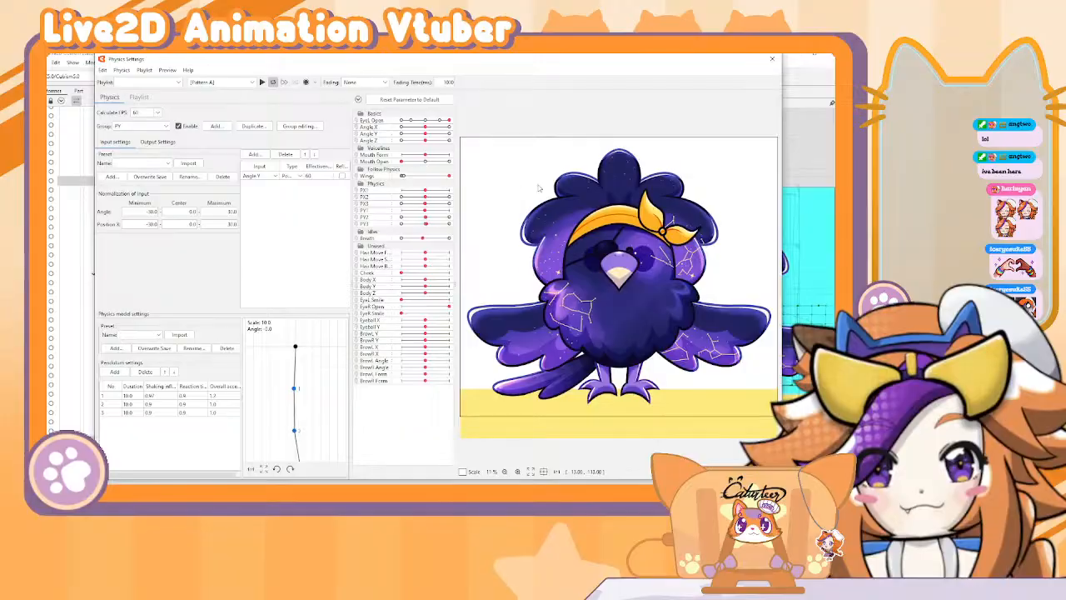
{"action": "left_click", "coordinate": [449, 162]}
{"action": "left_click_drag", "start_coordinate": [636, 309], "coordinate": [493, 306]}
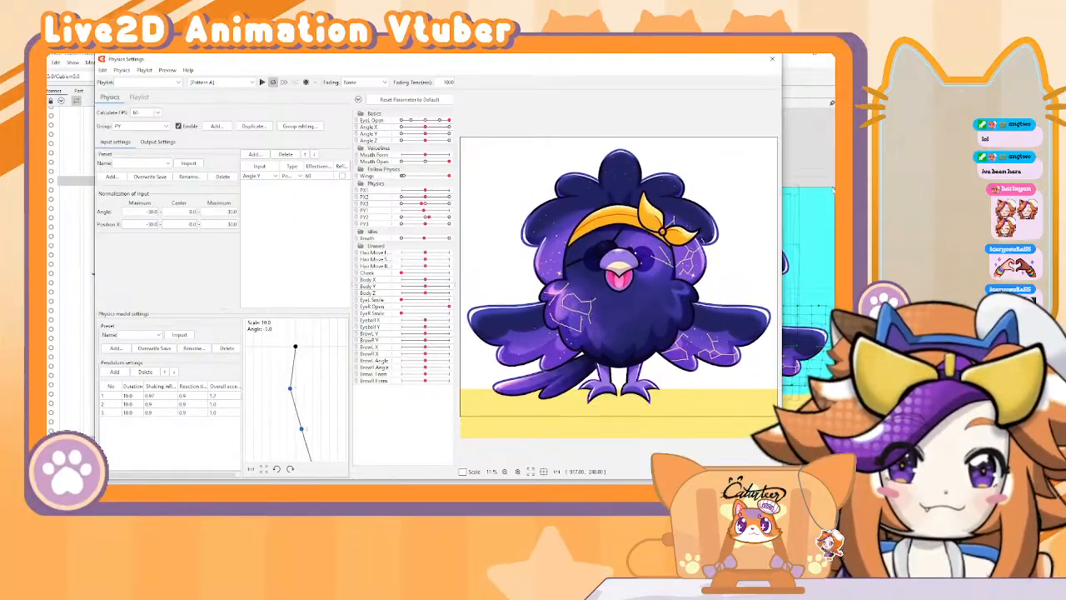
{"action": "left_click_drag", "start_coordinate": [556, 55], "coordinate": [607, 54]}
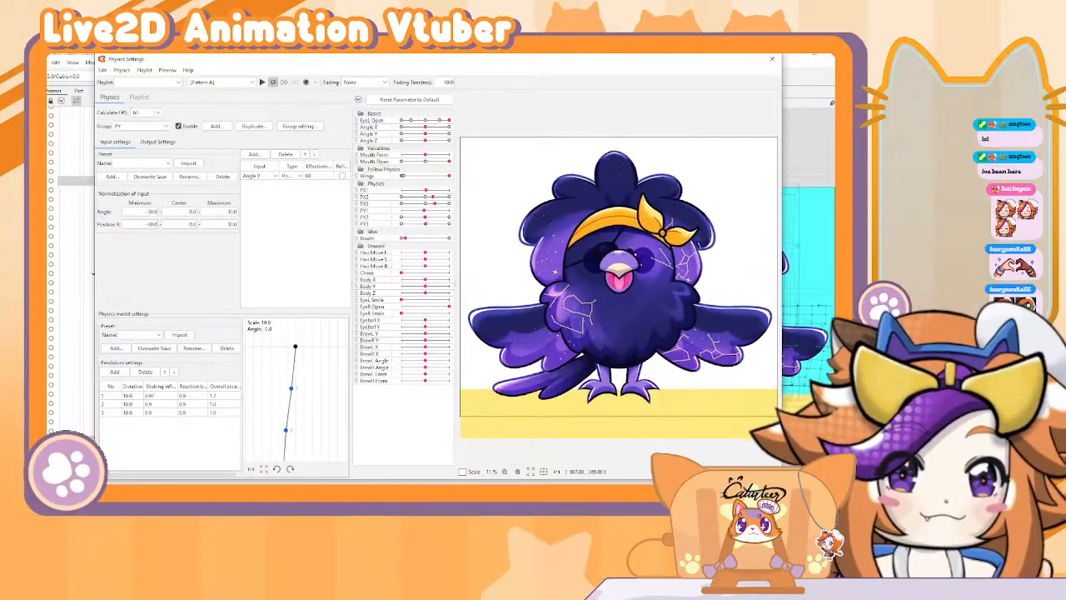
{"action": "left_click", "coordinate": [772, 58]}
Step: Reset all parameters to their defaults and select the tail art mesh from the overlapping objects on the canvas
{"action": "left_click", "coordinate": [417, 291]}
{"action": "left_click", "coordinate": [452, 291]}
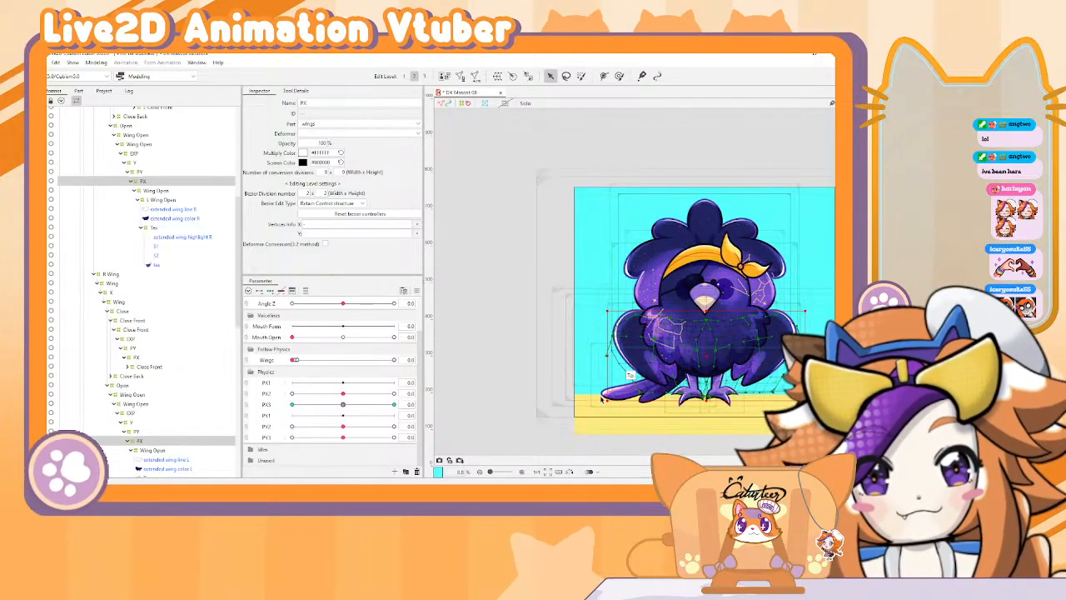
{"action": "left_click", "coordinate": [604, 399]}
{"action": "right_click", "coordinate": [611, 398]}
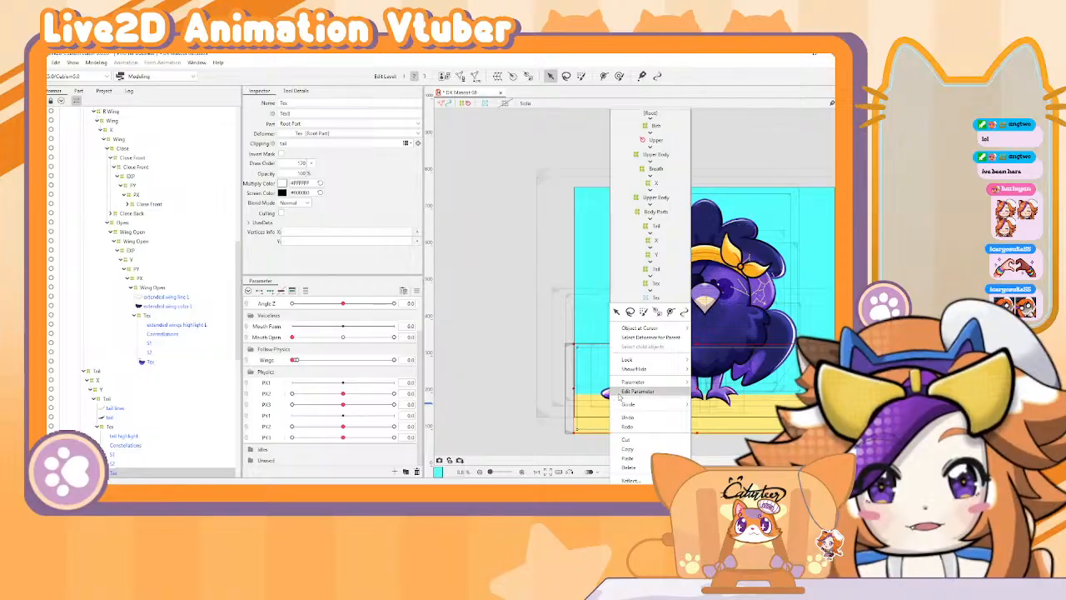
{"action": "mouse_move", "coordinate": [658, 328]}
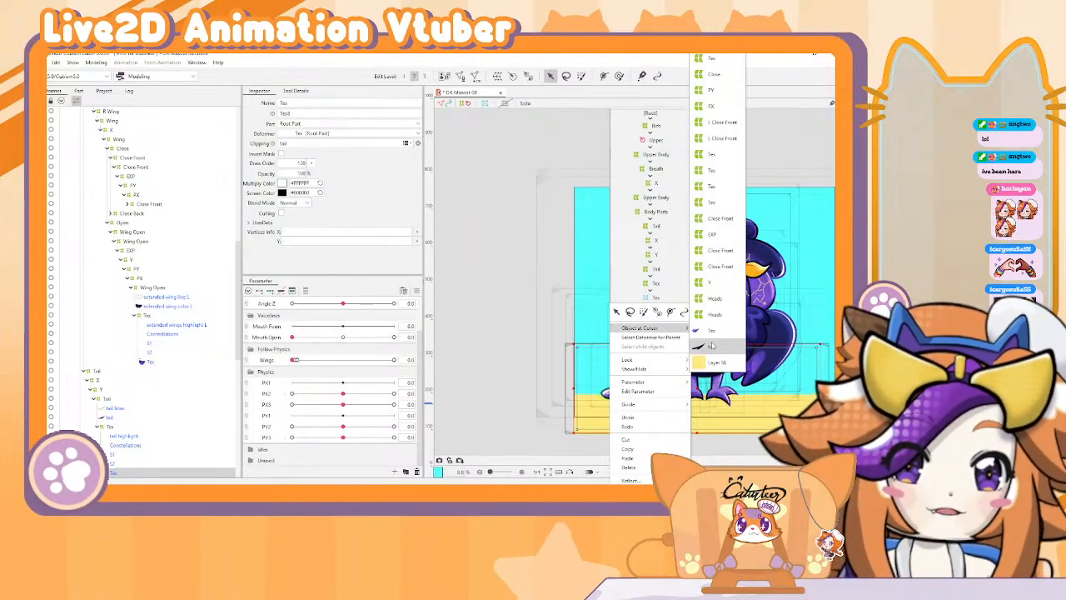
{"action": "left_click", "coordinate": [711, 347]}
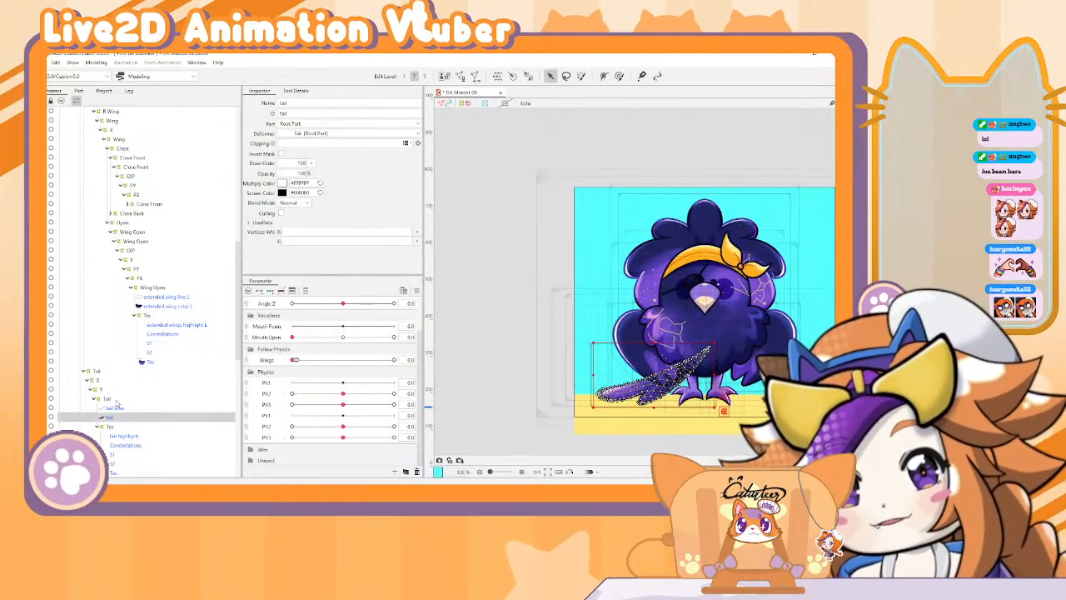
Step: Nest the Tail warp deformer inside two pasted copies and name the outermost copy PY
{"action": "left_click", "coordinate": [114, 400]}
{"action": "key", "text": "ctrl+v"}
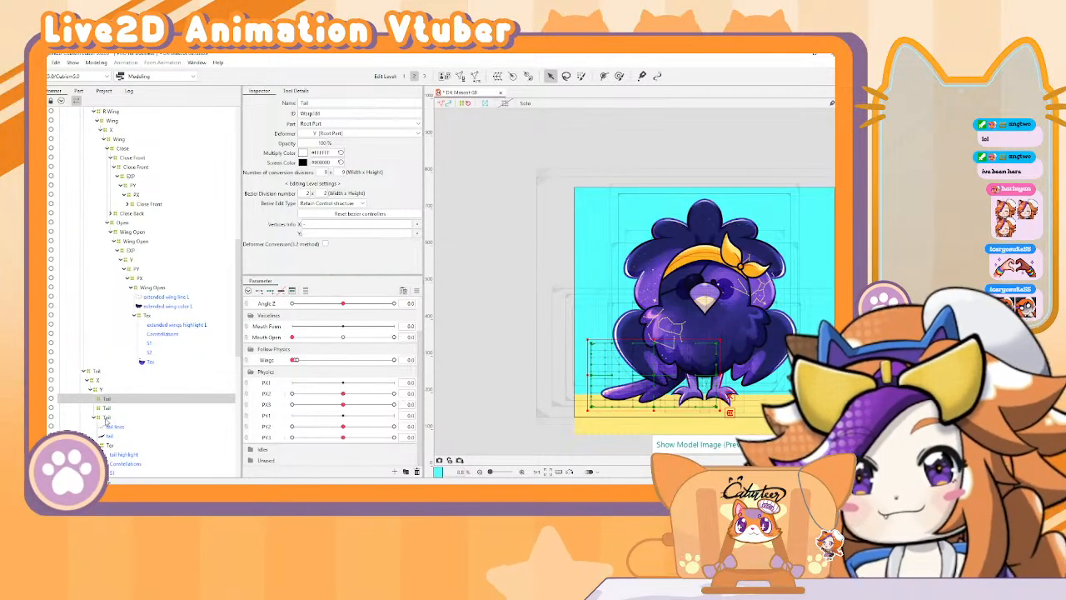
{"action": "left_click", "coordinate": [109, 416]}
{"action": "left_click_drag", "start_coordinate": [109, 416], "coordinate": [108, 399]}
{"action": "left_click", "coordinate": [94, 398]}
{"action": "left_click", "coordinate": [110, 397]}
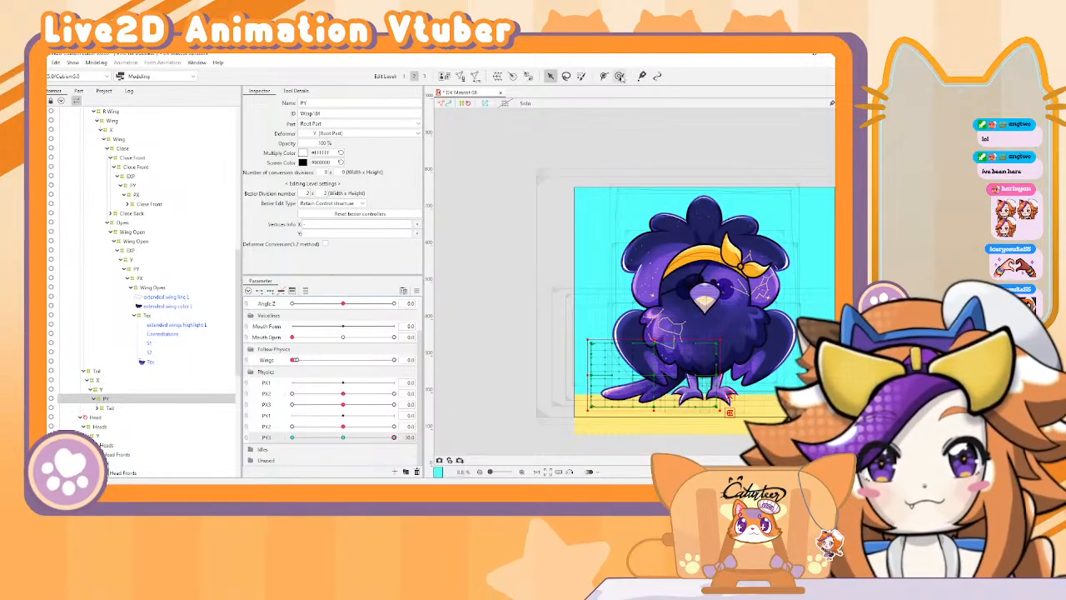
Step: Key the tail's PY deformer to PY3, warping its outer end at 30 and pulling it downward at -30
{"action": "mouse_move", "coordinate": [624, 430]}
{"action": "left_mouse_down"}
{"action": "mouse_move", "coordinate": [628, 422]}
{"action": "mouse_move", "coordinate": [583, 429]}
{"action": "mouse_move", "coordinate": [582, 420]}
{"action": "left_mouse_up"}
{"action": "left_click", "coordinate": [393, 437]}
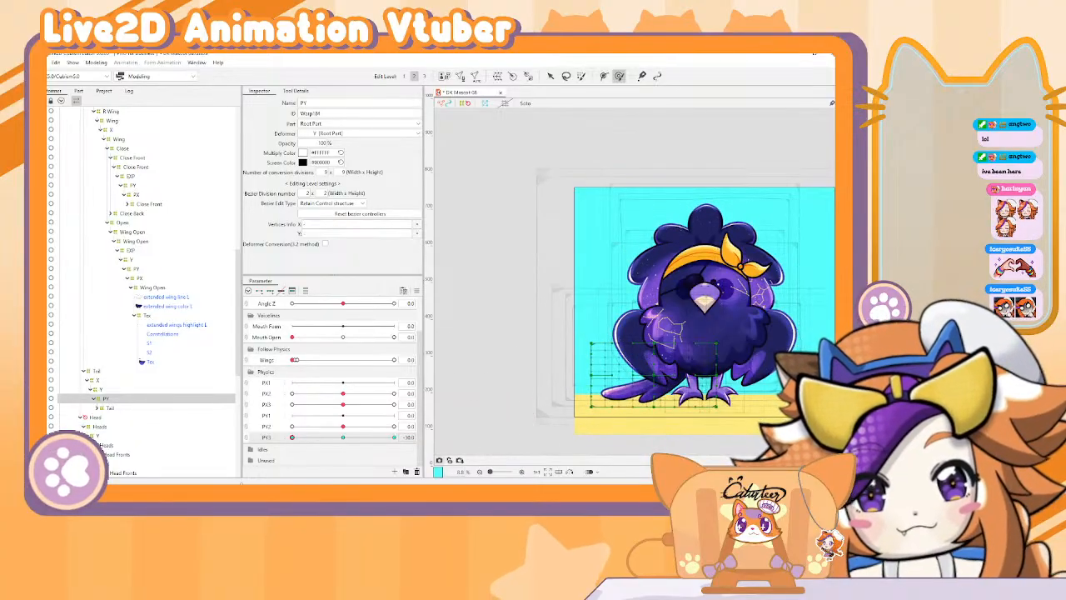
{"action": "mouse_move", "coordinate": [616, 416]}
{"action": "left_mouse_down"}
{"action": "mouse_move", "coordinate": [563, 419]}
{"action": "mouse_move", "coordinate": [569, 433]}
{"action": "mouse_move", "coordinate": [583, 422]}
{"action": "mouse_move", "coordinate": [600, 435]}
{"action": "mouse_move", "coordinate": [545, 444]}
{"action": "left_mouse_up"}
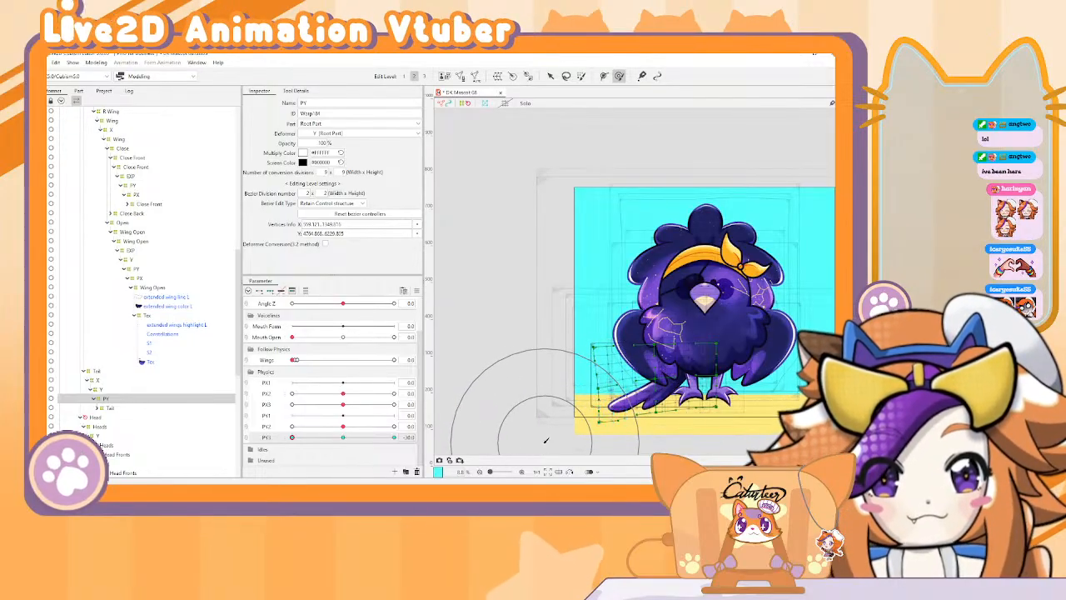
{"action": "left_click", "coordinate": [343, 437]}
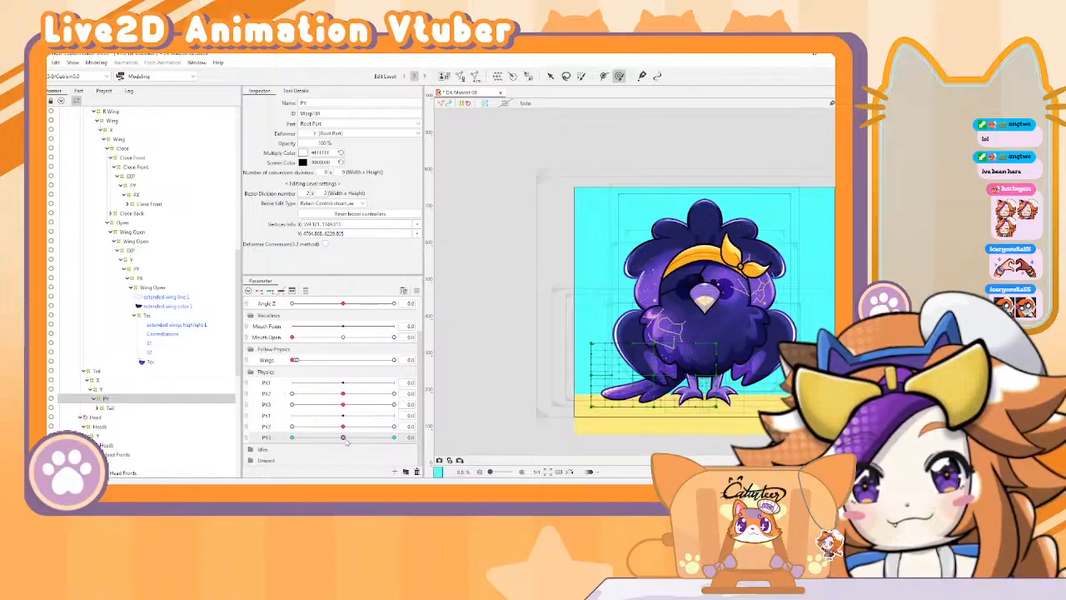
Step: Rename the inner Tail copy PX, key it to PX3, and warp the tail's outer end at -30 and 30
{"action": "left_click", "coordinate": [110, 407]}
{"action": "left_click", "coordinate": [352, 103]}
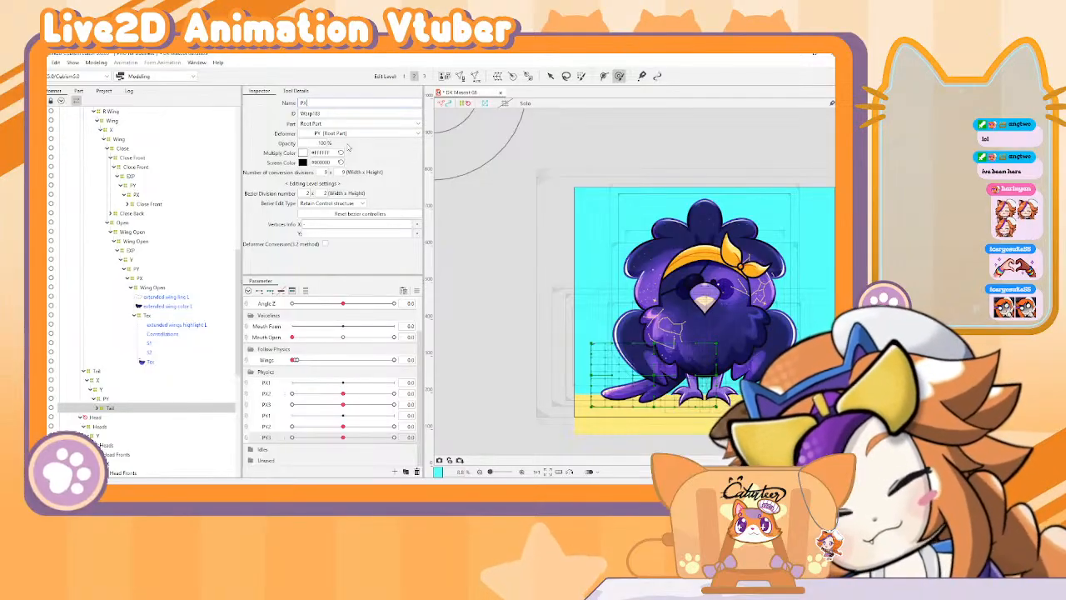
{"action": "left_click", "coordinate": [271, 404]}
{"action": "left_click_drag", "start_coordinate": [343, 405], "coordinate": [292, 407]}
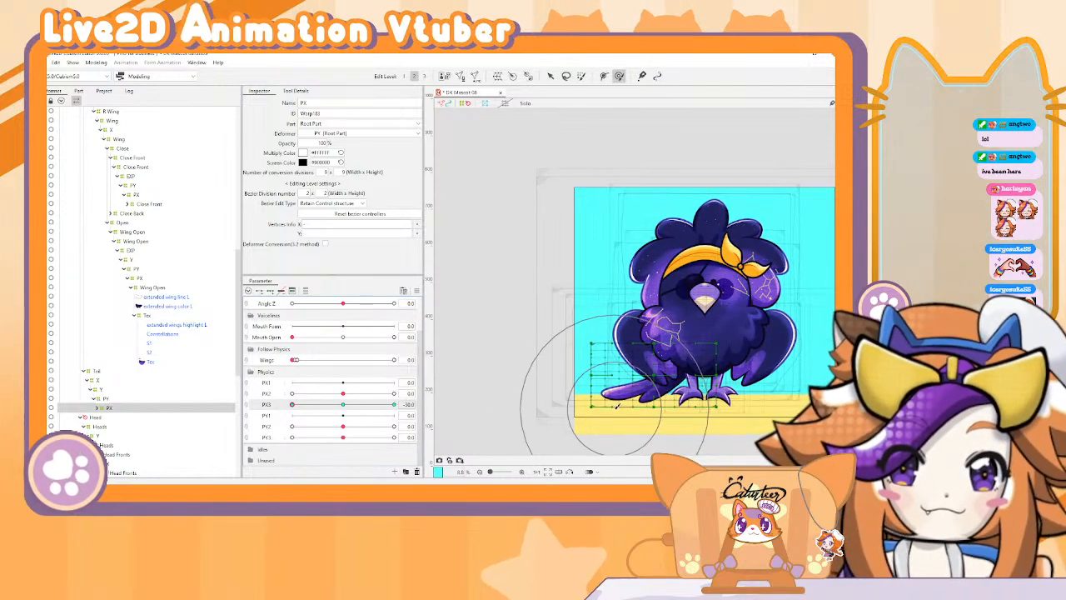
{"action": "left_click_drag", "start_coordinate": [607, 415], "coordinate": [568, 410]}
{"action": "left_click_drag", "start_coordinate": [292, 406], "coordinate": [395, 406]}
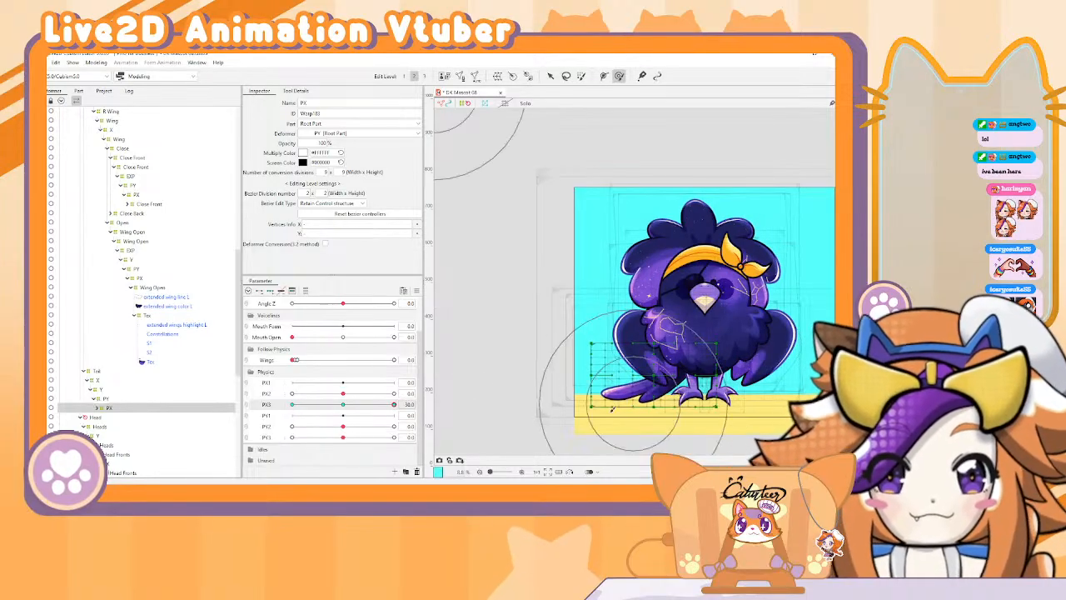
{"action": "mouse_move", "coordinate": [605, 417]}
{"action": "left_mouse_down"}
{"action": "mouse_move", "coordinate": [619, 407]}
{"action": "mouse_move", "coordinate": [601, 432]}
{"action": "left_mouse_up"}
Step: Expand the objects under the tail's PX deformer, reset the parameters, and regenerate the tail highlight mesh with the Standard preset
{"action": "right_click", "coordinate": [174, 410]}
{"action": "left_click", "coordinate": [185, 414]}
{"action": "scroll", "coordinate": [137, 313], "scroll_direction": "down", "scroll_amount": 3}
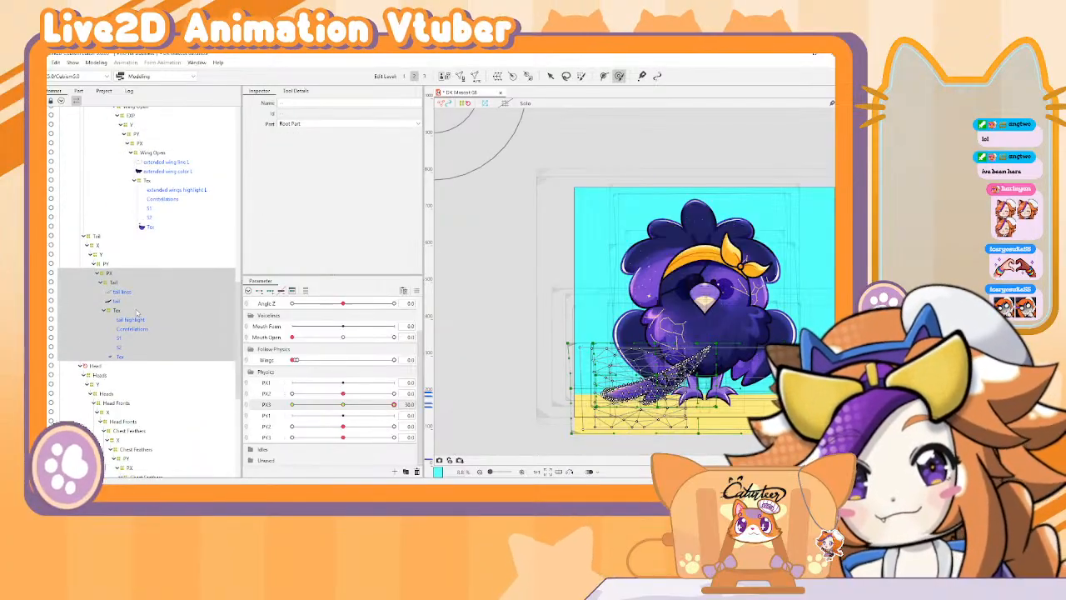
{"action": "left_click", "coordinate": [140, 336]}
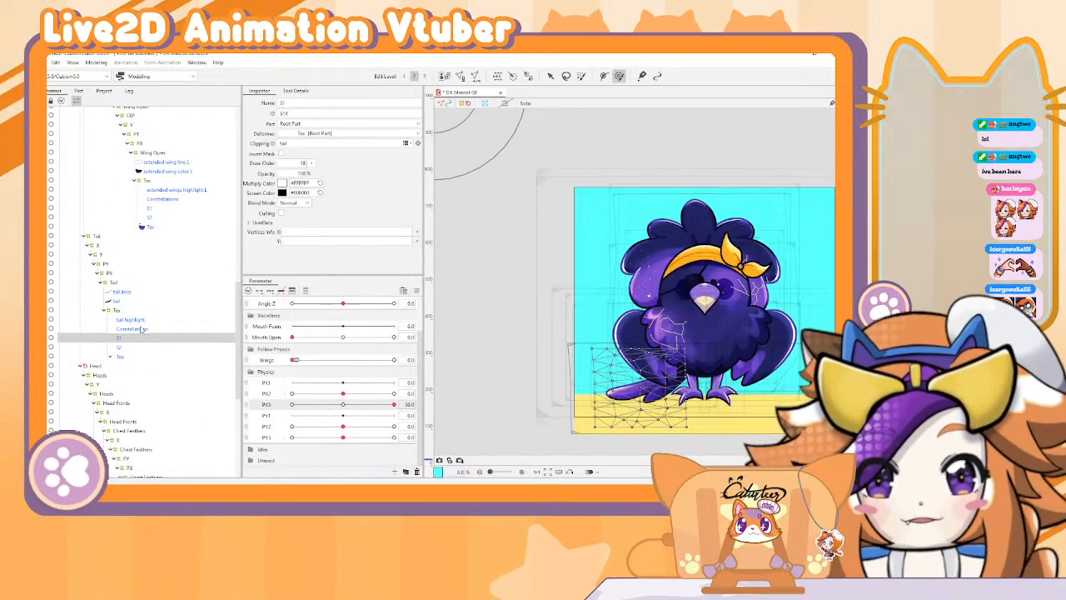
{"action": "left_click", "coordinate": [133, 320]}
{"action": "left_click", "coordinate": [416, 291]}
{"action": "left_click", "coordinate": [440, 292]}
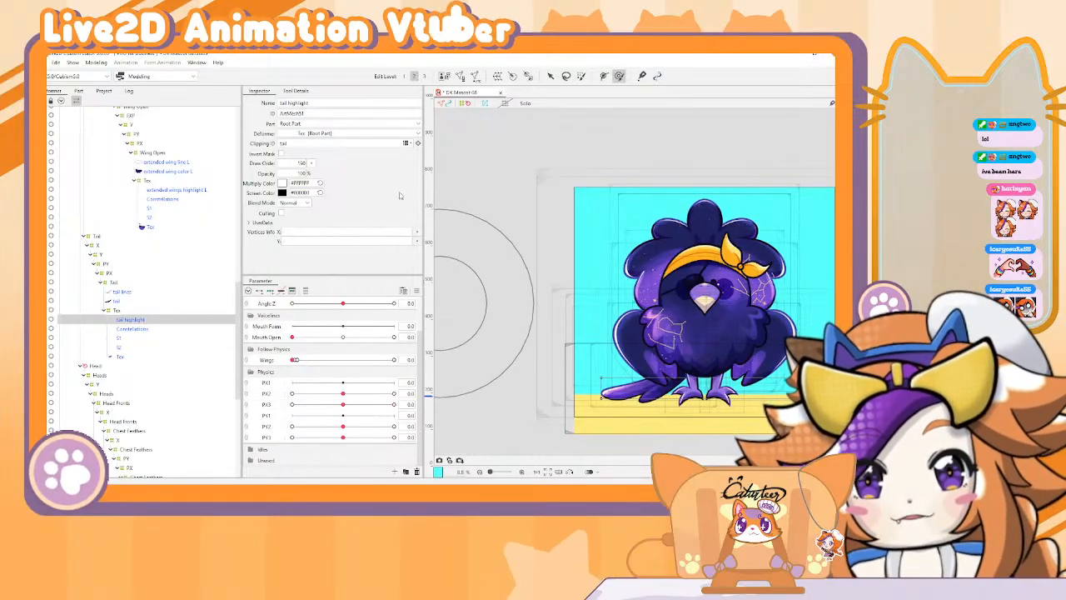
{"action": "left_click", "coordinate": [476, 77]}
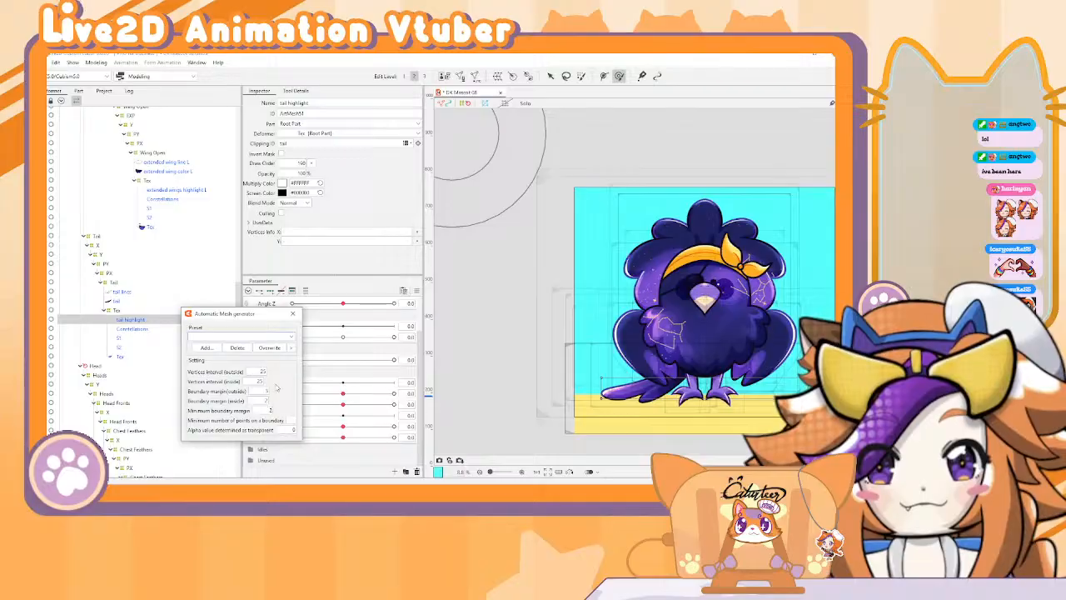
{"action": "left_click", "coordinate": [291, 337]}
{"action": "left_click", "coordinate": [264, 345]}
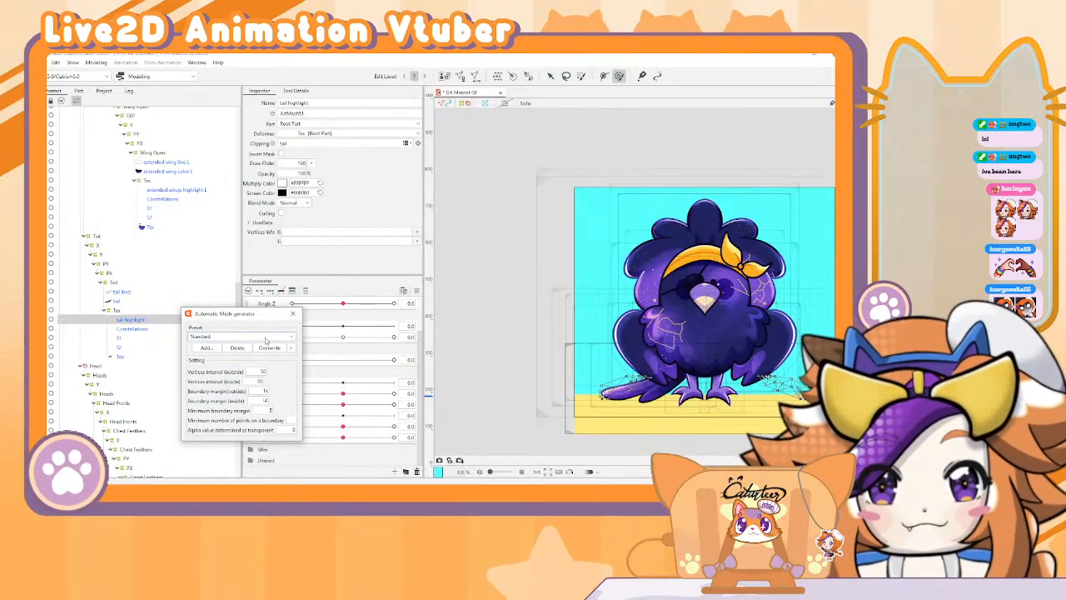
{"action": "left_click", "coordinate": [292, 314]}
Step: Regenerate the tail's Constellations mesh using the automatic mesh generator's Standard preset
{"action": "left_click", "coordinate": [148, 330]}
{"action": "left_click", "coordinate": [133, 339], "text": "ctrl"}
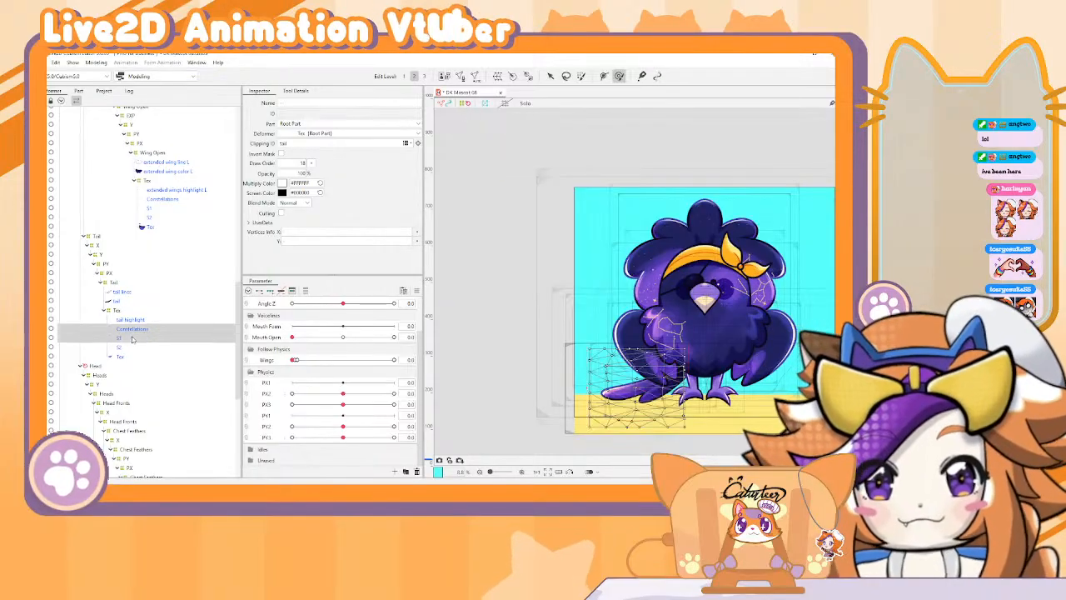
{"action": "left_click", "coordinate": [132, 339], "text": "ctrl"}
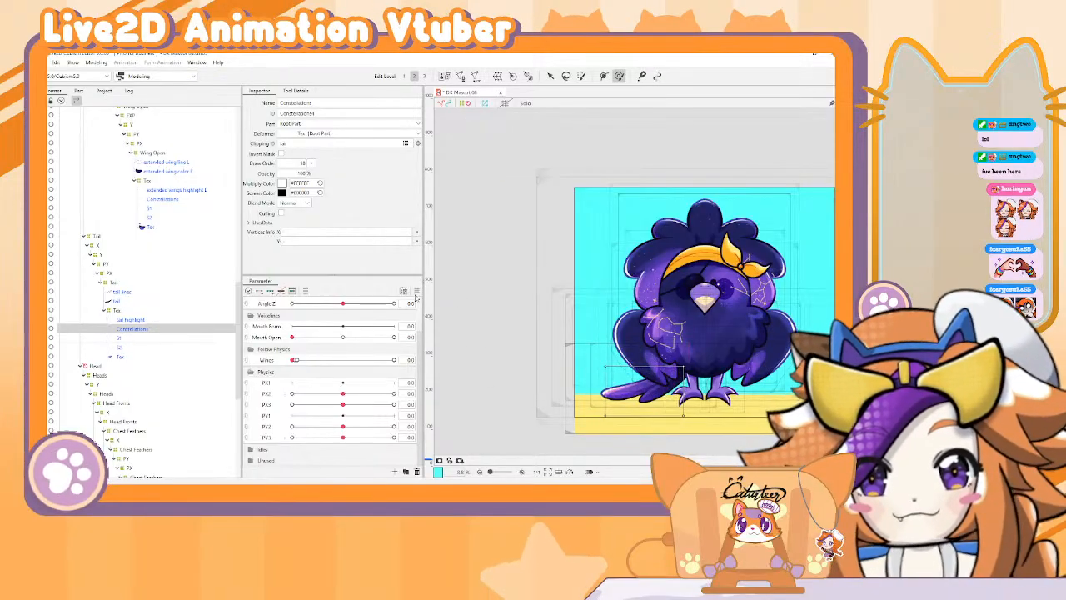
{"action": "left_click", "coordinate": [417, 292]}
{"action": "left_click", "coordinate": [447, 293]}
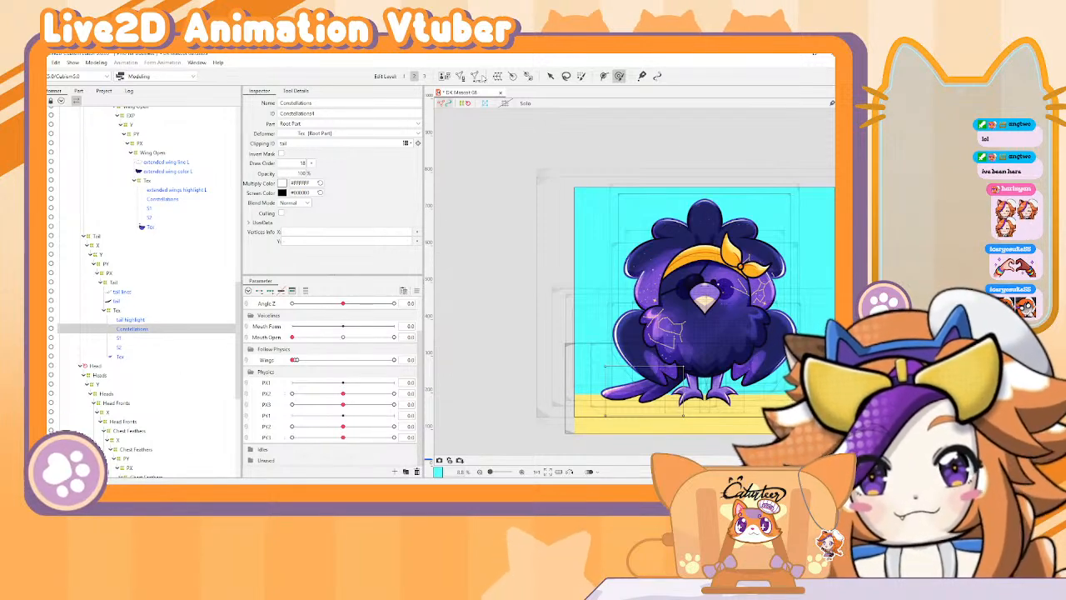
{"action": "left_click", "coordinate": [477, 76]}
{"action": "left_click", "coordinate": [290, 337]}
{"action": "left_click", "coordinate": [288, 345]}
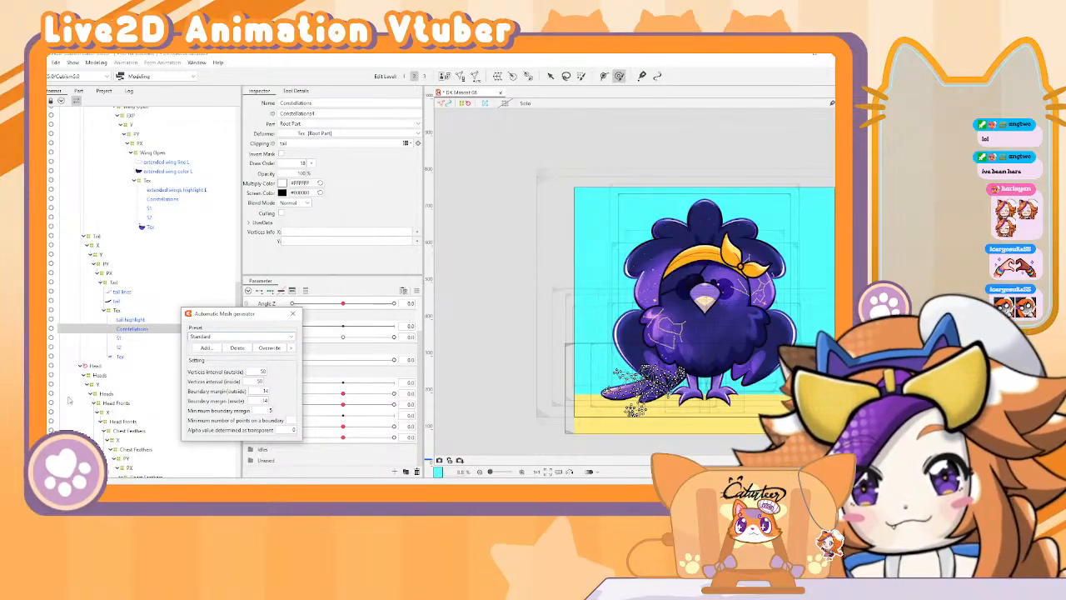
Step: Regenerate the tail's Tex mesh with the Deformation (Little) preset and close the mesh generator
{"action": "left_click", "coordinate": [135, 338]}
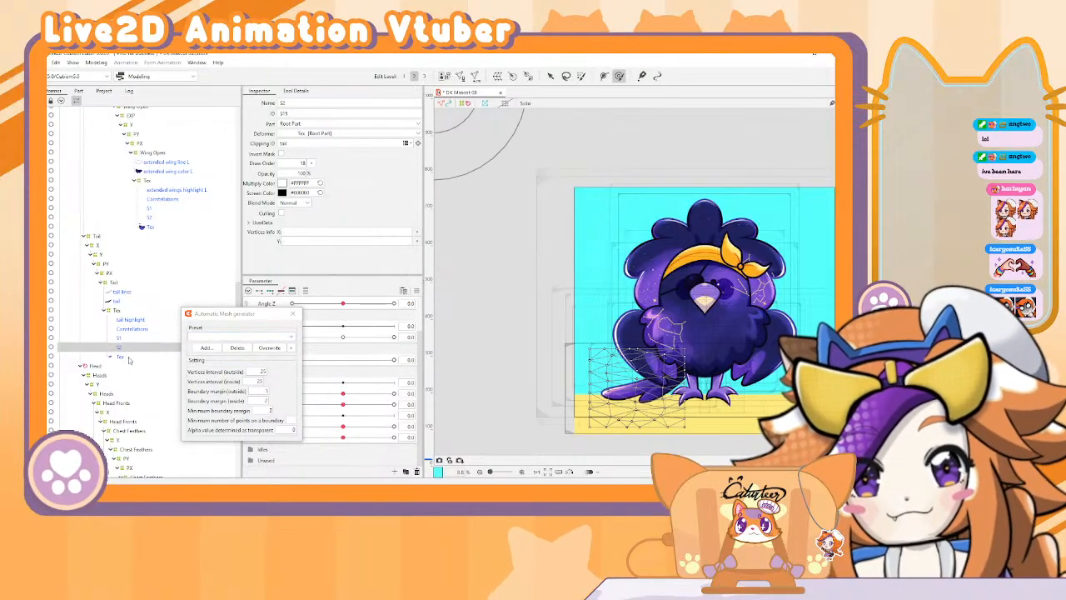
{"action": "left_click", "coordinate": [129, 358]}
{"action": "left_click", "coordinate": [292, 337]}
{"action": "left_click", "coordinate": [266, 352]}
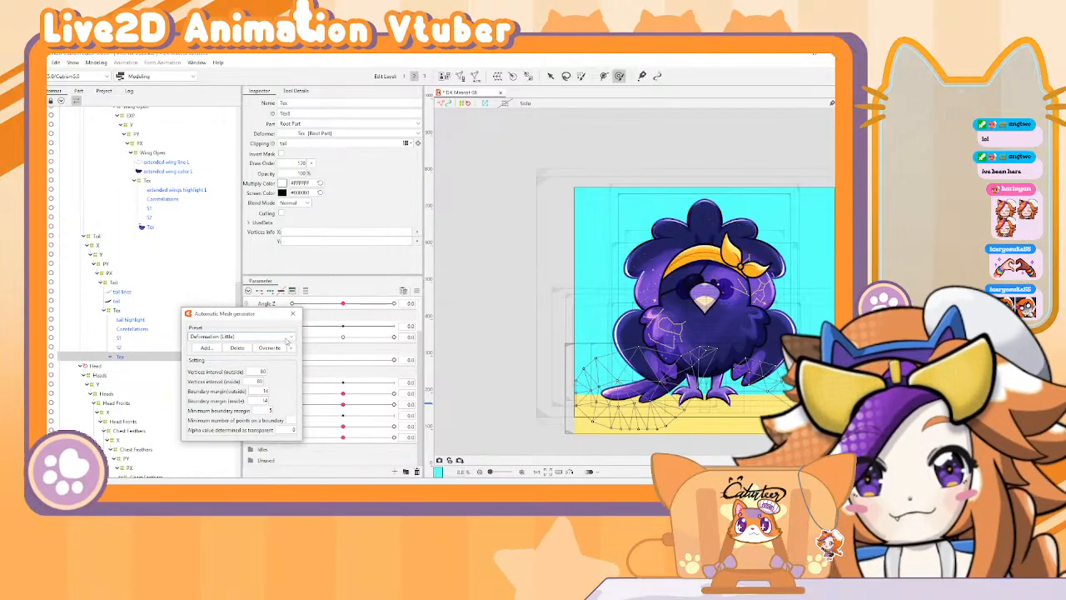
{"action": "left_click", "coordinate": [292, 313]}
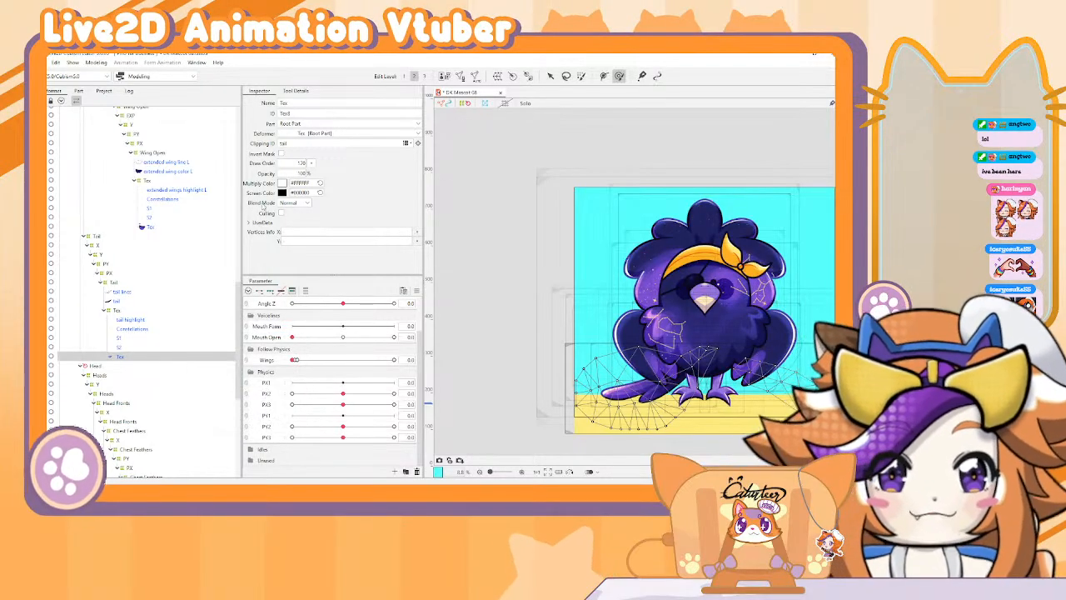
Step: Preview the tail's physics sway in the Physics Settings by moving the model around
{"action": "left_click", "coordinate": [96, 62]}
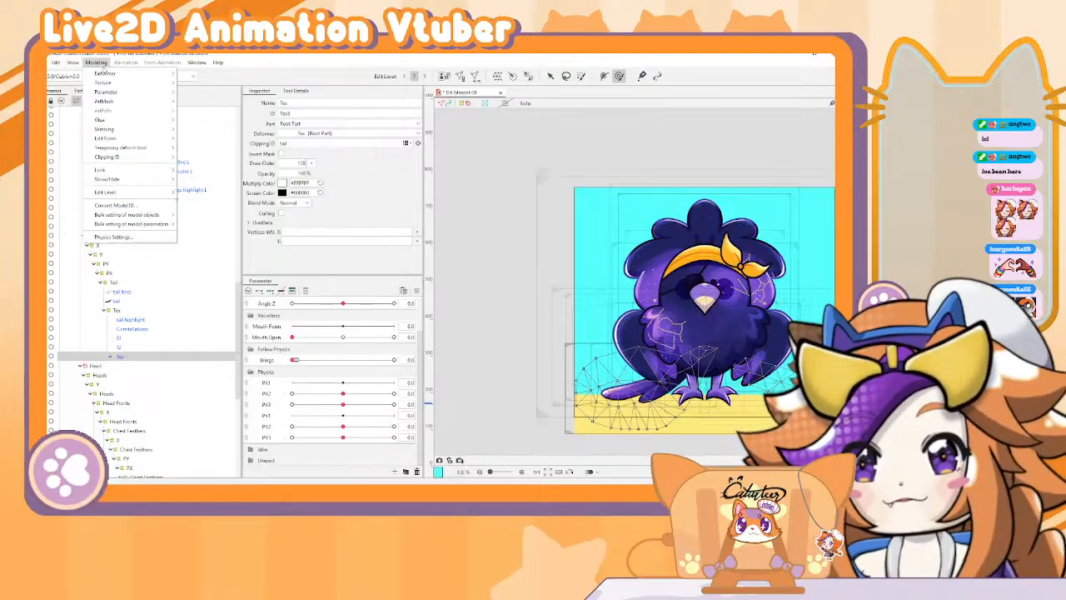
{"action": "left_click", "coordinate": [123, 241]}
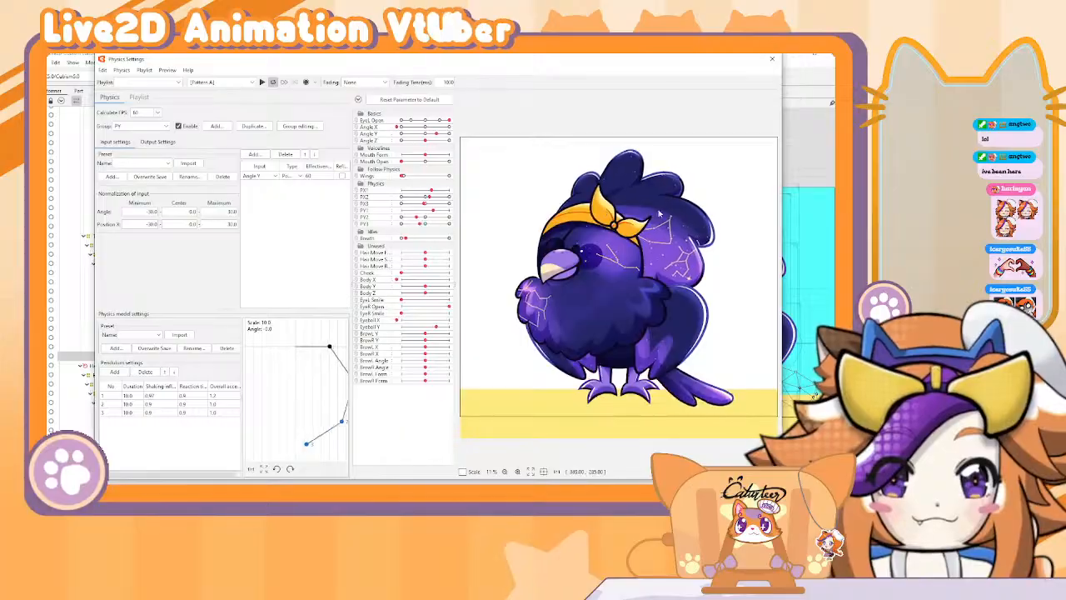
{"action": "left_click_drag", "start_coordinate": [828, 219], "coordinate": [520, 335]}
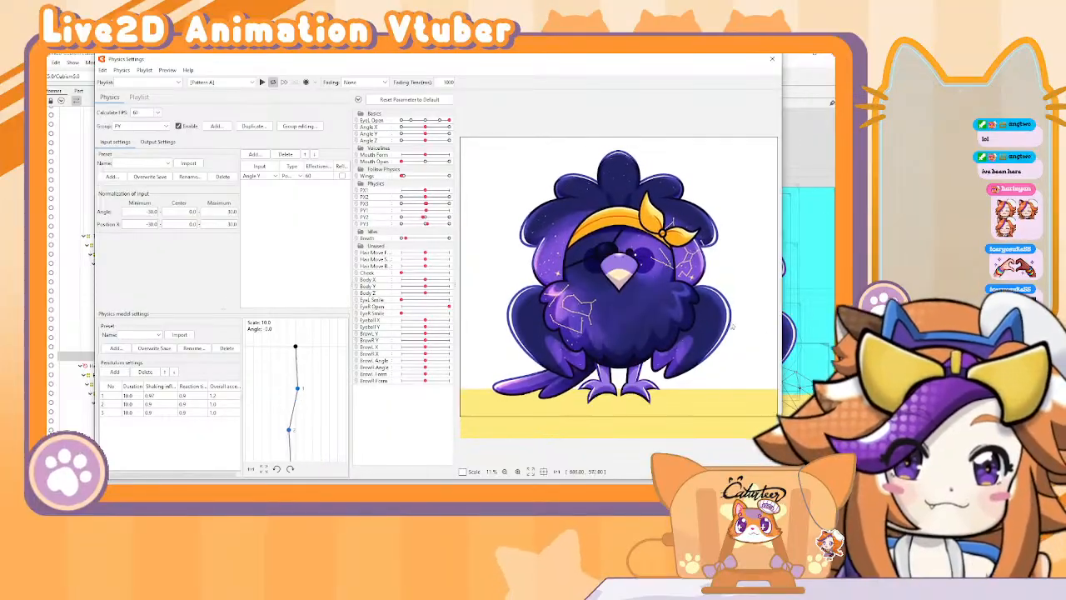
{"action": "left_click_drag", "start_coordinate": [662, 60], "coordinate": [837, 286]}
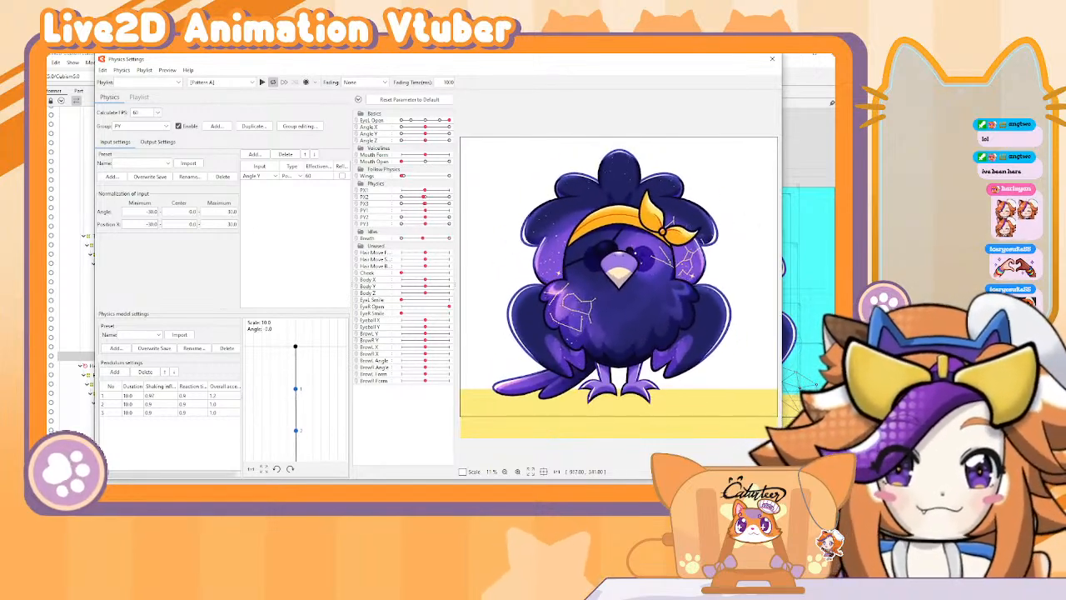
{"action": "left_click", "coordinate": [773, 59]}
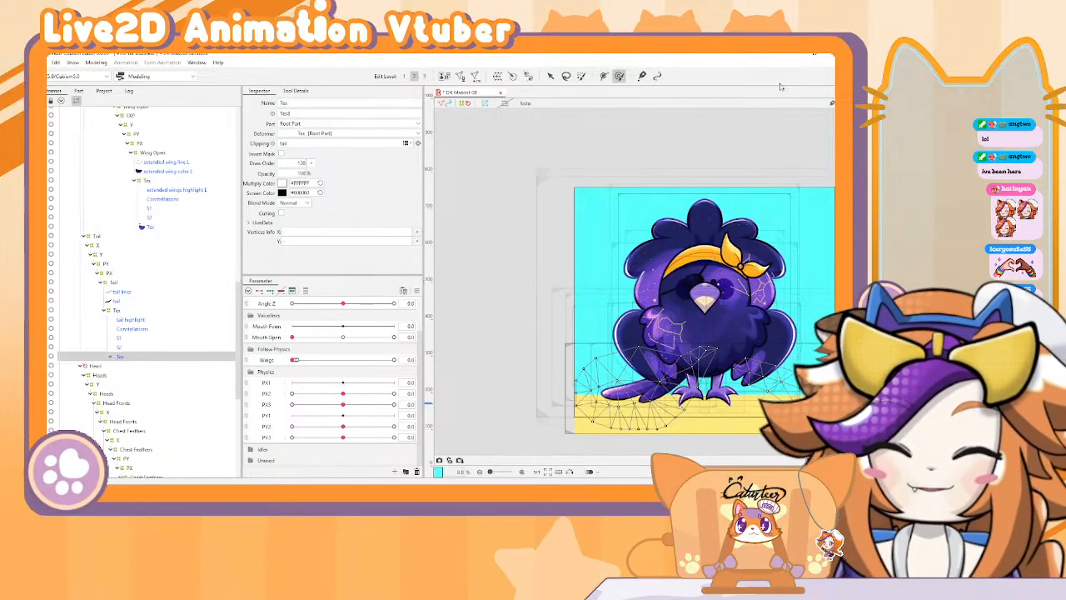
Step: Save the model as DK Mascot 09 and close the project's folder window
{"action": "key", "text": "ctrl+s"}
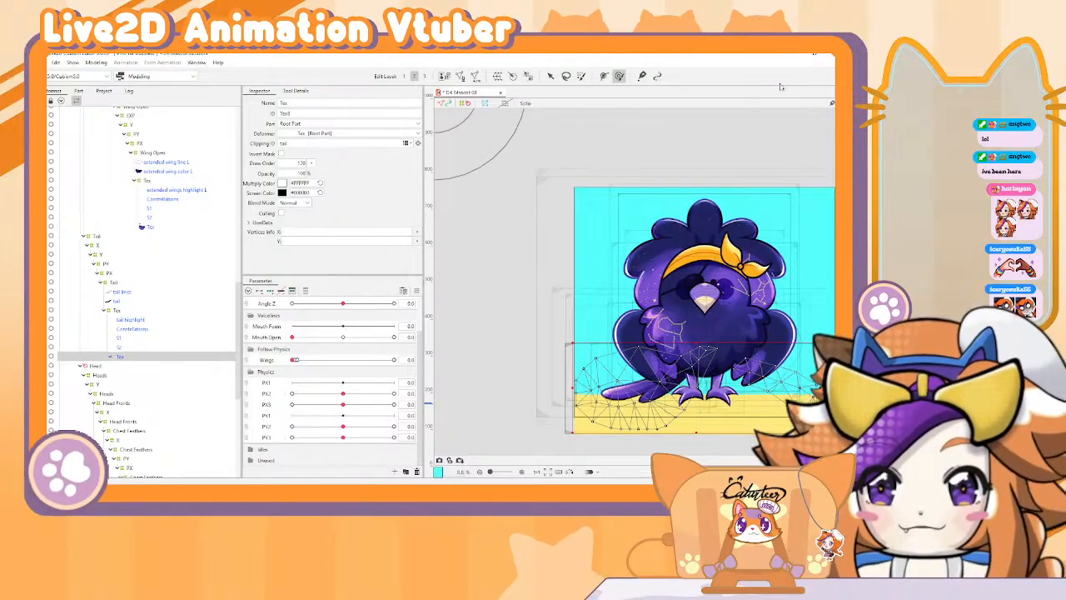
{"action": "key", "text": "Return"}
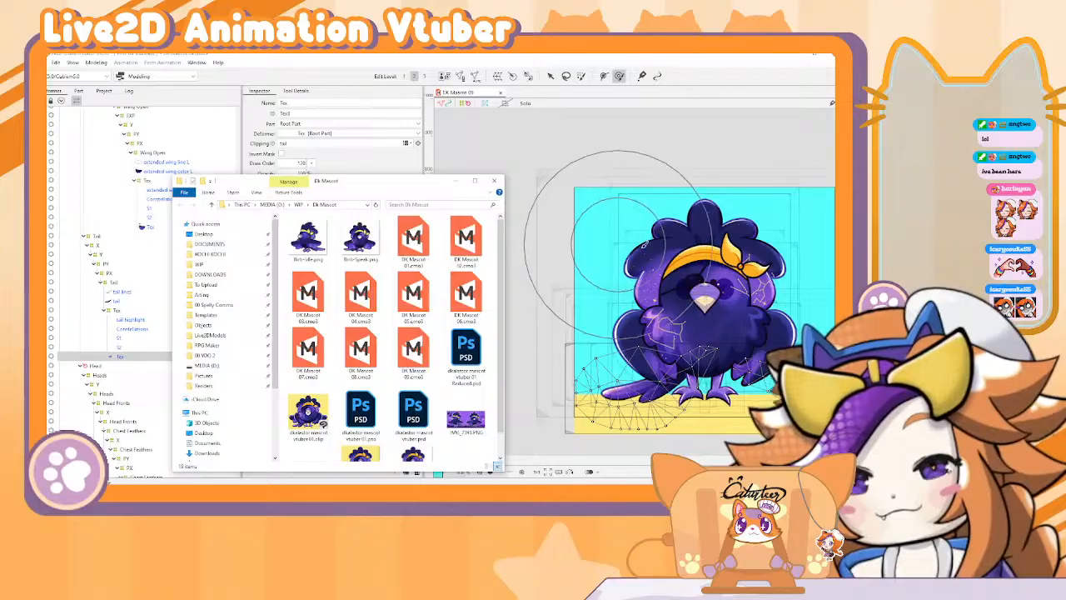
{"action": "left_click", "coordinate": [495, 181]}
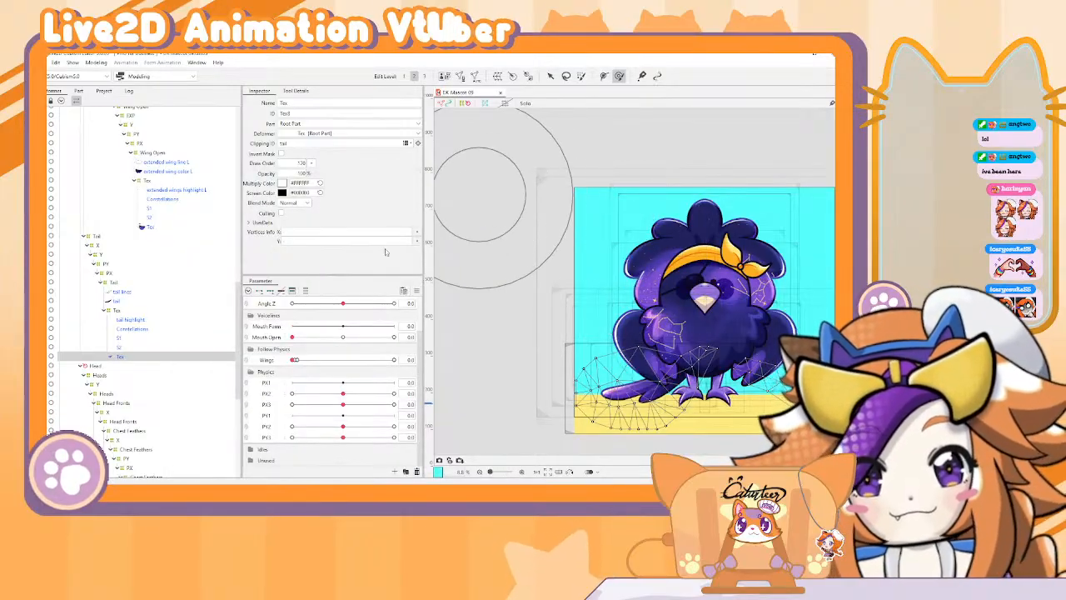
Step: Select all child objects of the Upper deformer in the deformer hierarchy
{"action": "left_click", "coordinate": [129, 338]}
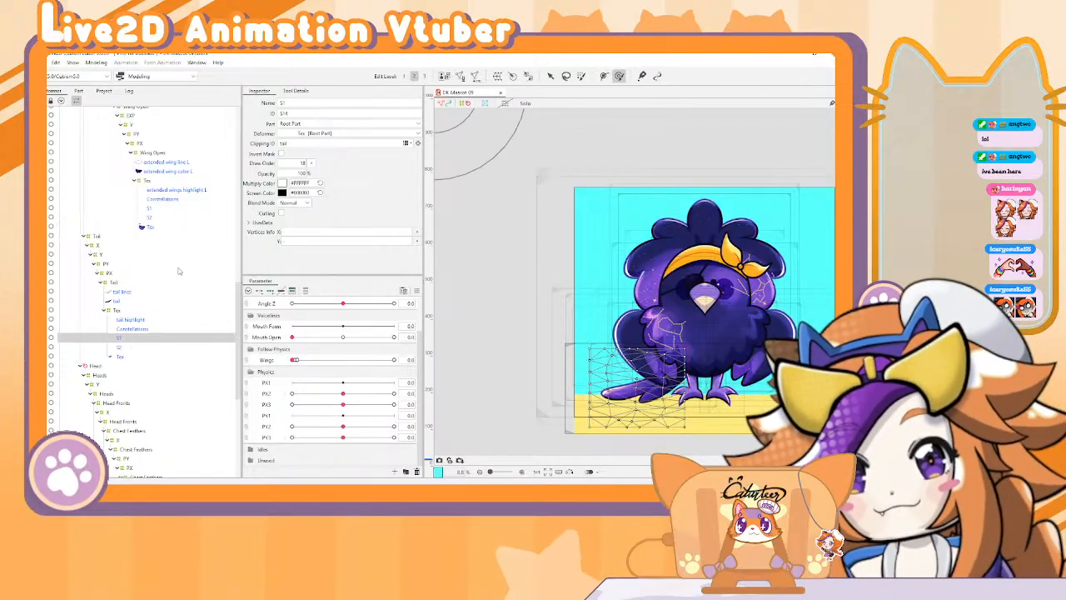
{"action": "scroll", "coordinate": [140, 237], "scroll_direction": "up", "scroll_amount": 10}
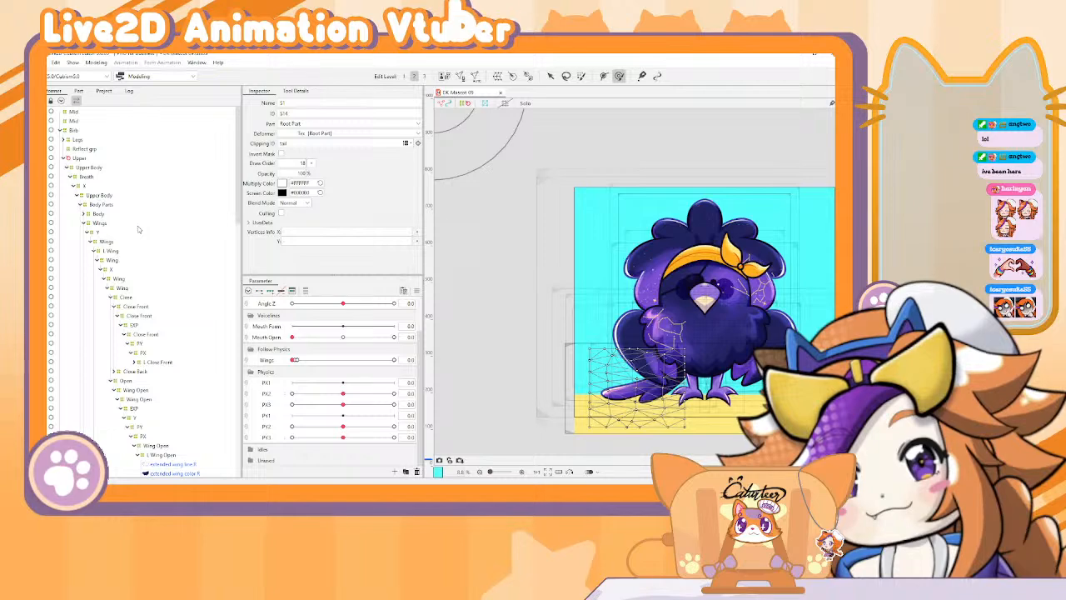
{"action": "left_click", "coordinate": [83, 159]}
{"action": "right_click", "coordinate": [120, 160]}
{"action": "left_click", "coordinate": [150, 161]}
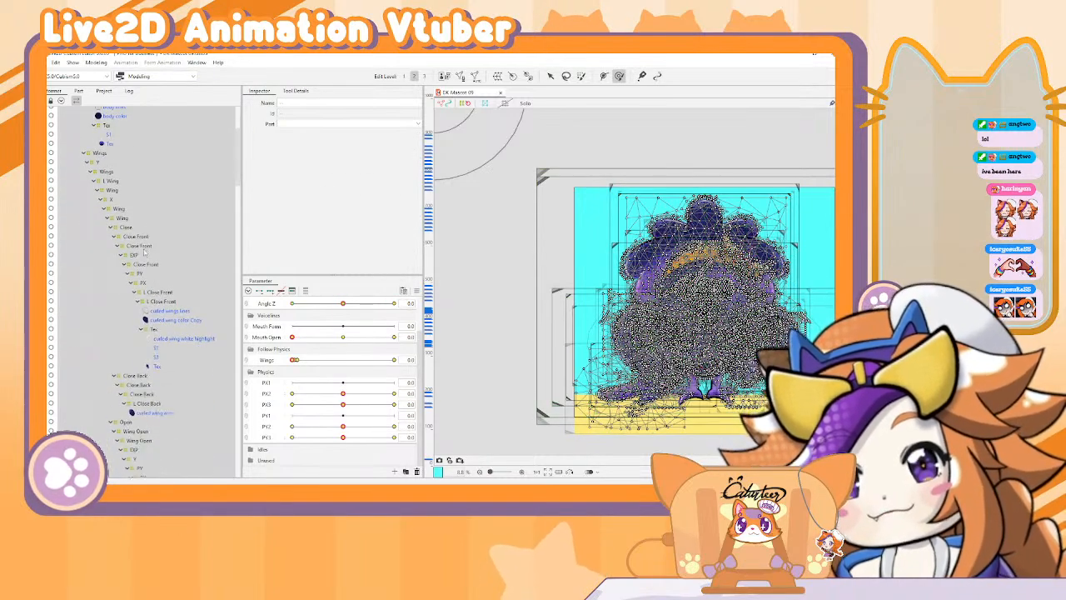
Step: Select the S1 star meshes of the body, the chest feathers and the head together in the deformer hierarchy
{"action": "left_click", "coordinate": [115, 204]}
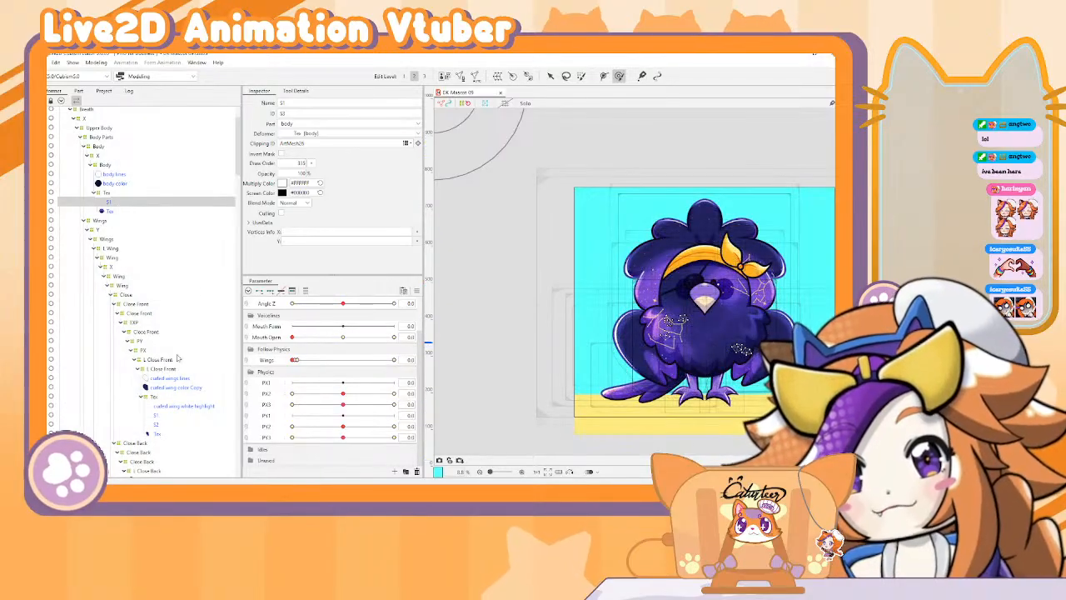
{"action": "scroll", "coordinate": [167, 281], "scroll_direction": "down", "scroll_amount": 3}
{"action": "scroll", "coordinate": [167, 280], "scroll_direction": "down", "scroll_amount": 5}
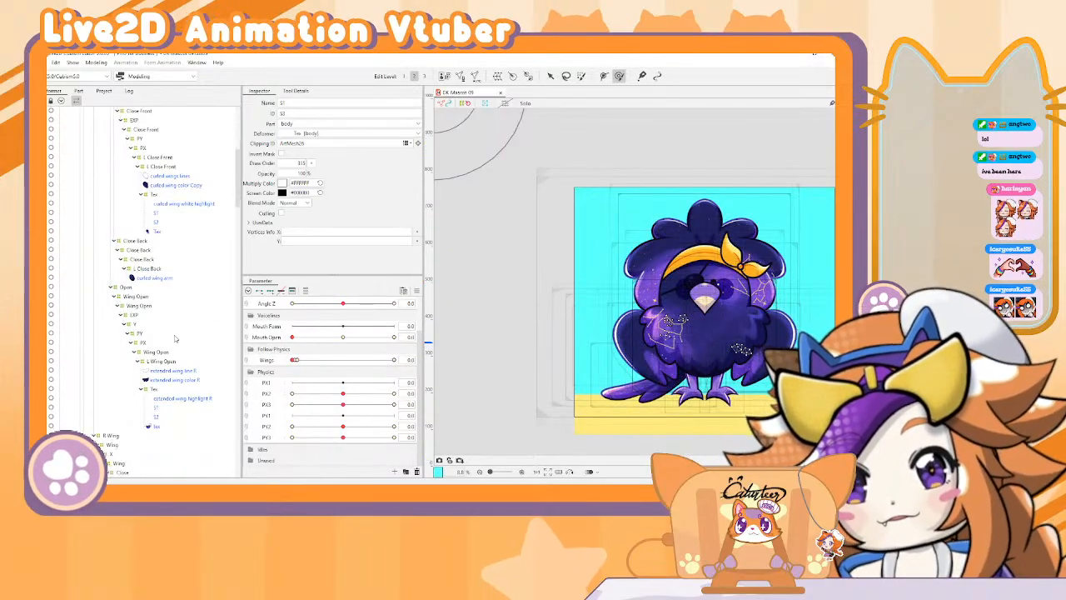
{"action": "scroll", "coordinate": [151, 358], "scroll_direction": "down", "scroll_amount": 5}
{"action": "scroll", "coordinate": [161, 348], "scroll_direction": "down", "scroll_amount": 5}
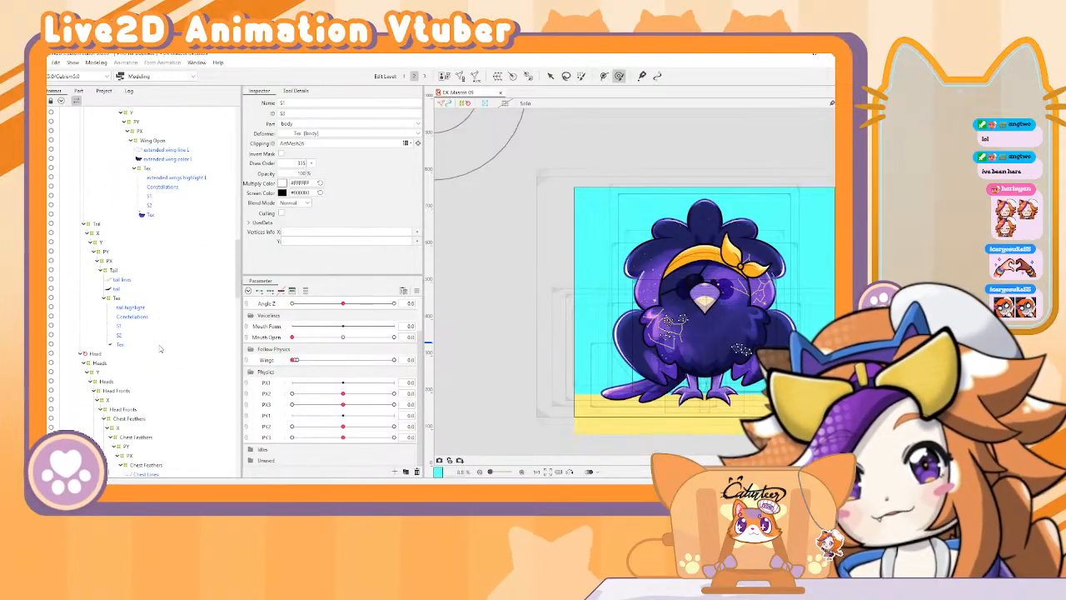
{"action": "scroll", "coordinate": [125, 327], "scroll_direction": "down", "scroll_amount": 10}
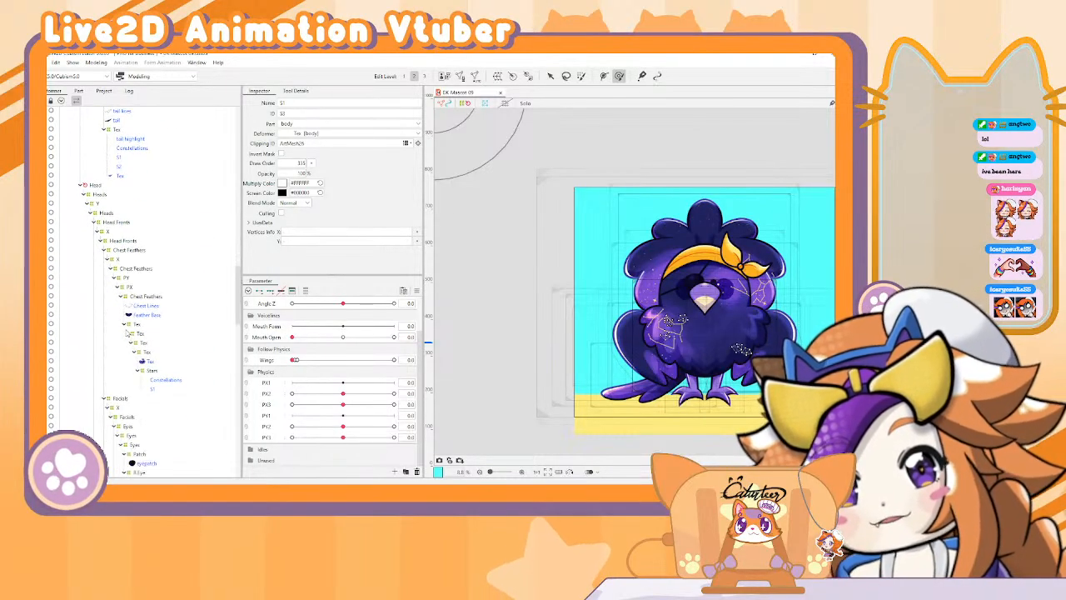
{"action": "left_click", "coordinate": [154, 322], "text": "ctrl"}
{"action": "scroll", "coordinate": [154, 323], "scroll_direction": "down", "scroll_amount": 7}
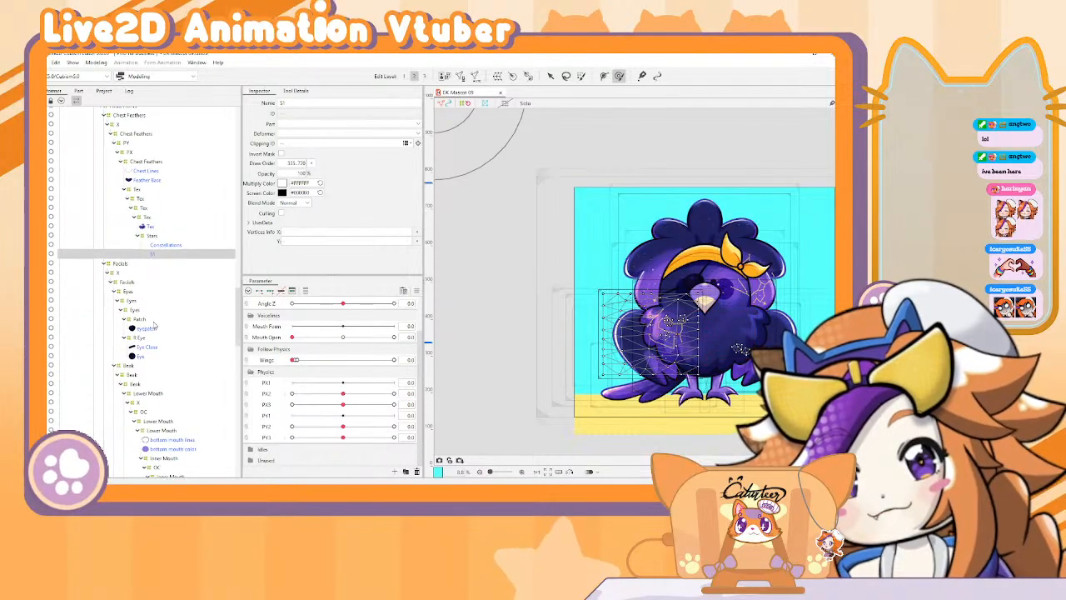
{"action": "scroll", "coordinate": [154, 324], "scroll_direction": "down", "scroll_amount": 6}
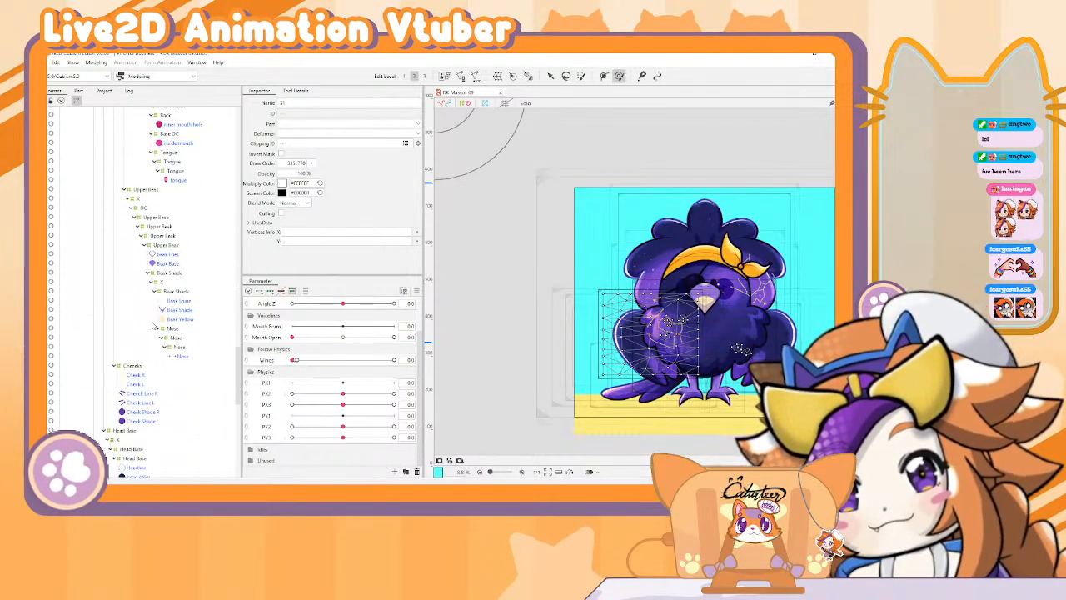
{"action": "scroll", "coordinate": [155, 327], "scroll_direction": "down", "scroll_amount": 10}
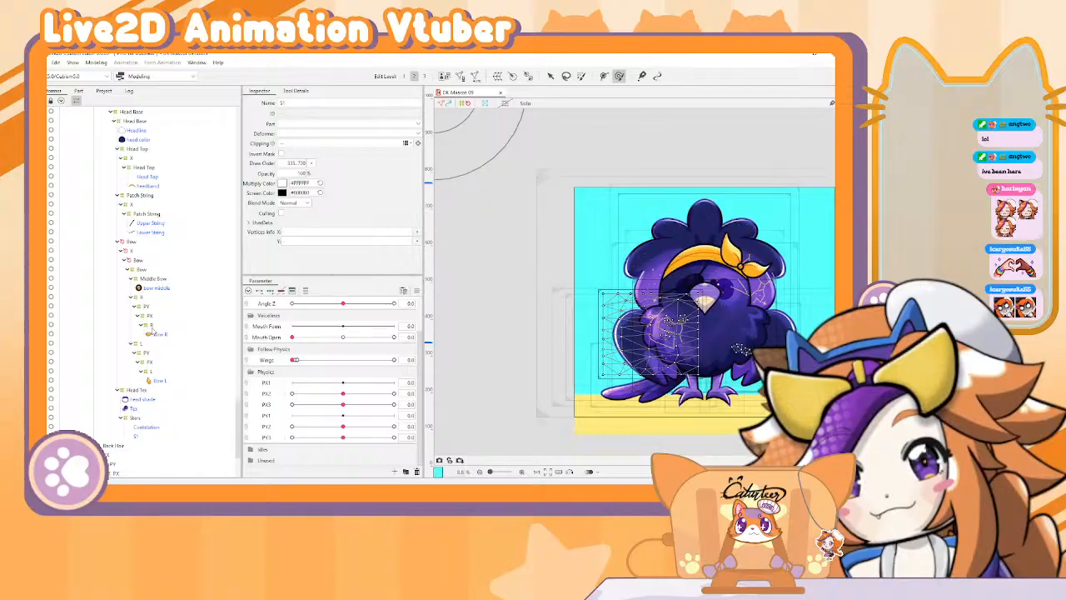
{"action": "left_click", "coordinate": [143, 368], "text": "ctrl"}
{"action": "scroll", "coordinate": [145, 368], "scroll_direction": "down", "scroll_amount": 3}
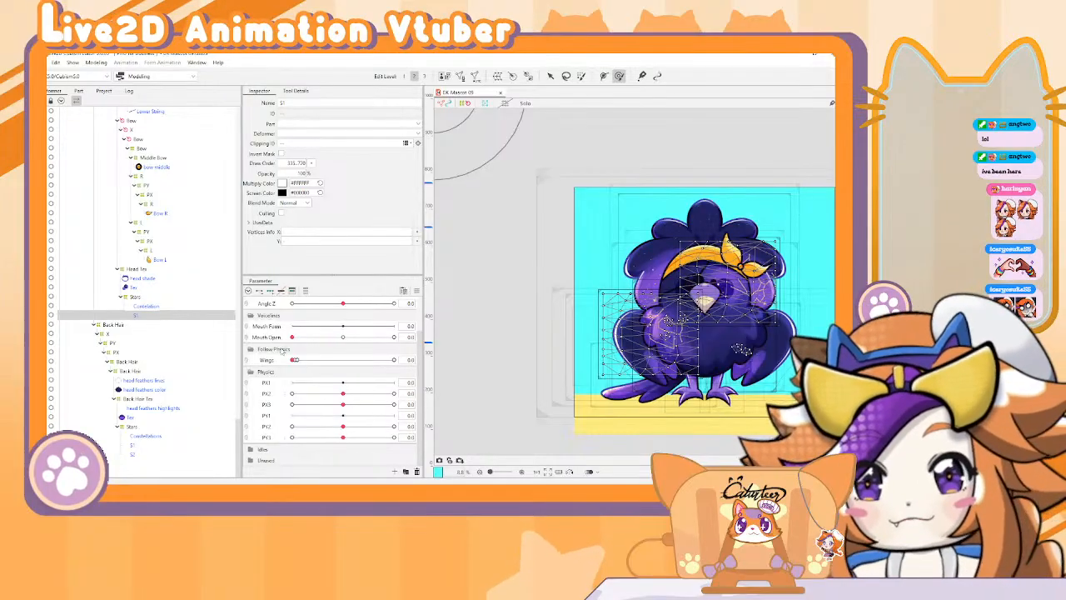
Step: Add three keyforms on the Breath parameter for the selected S1 meshes and set their opacity to 20% at Breath 0.5
{"action": "left_click", "coordinate": [251, 449]}
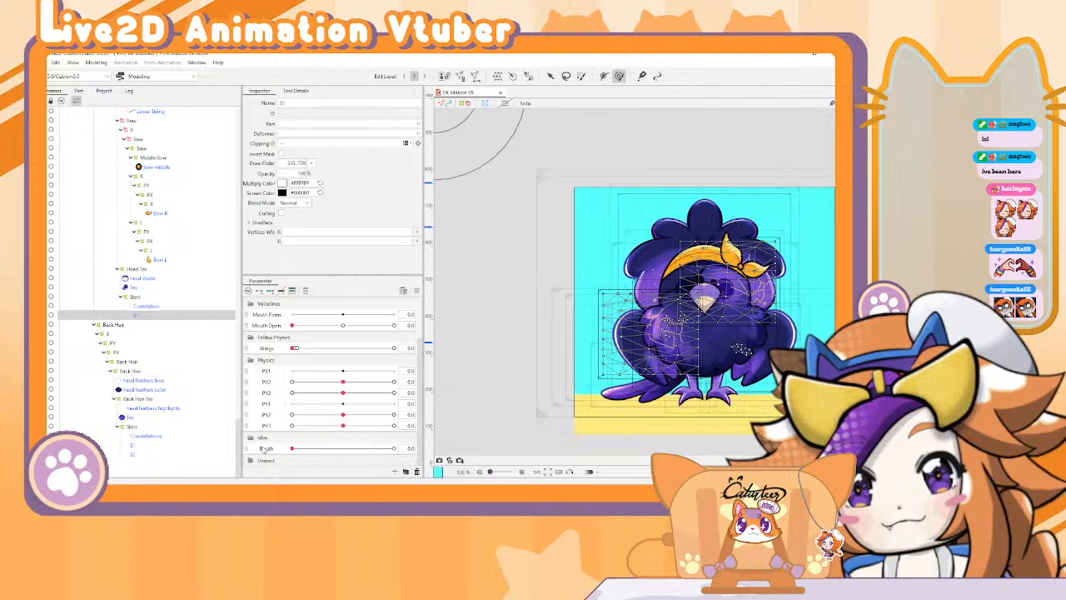
{"action": "left_click", "coordinate": [263, 450]}
{"action": "left_click", "coordinate": [270, 292]}
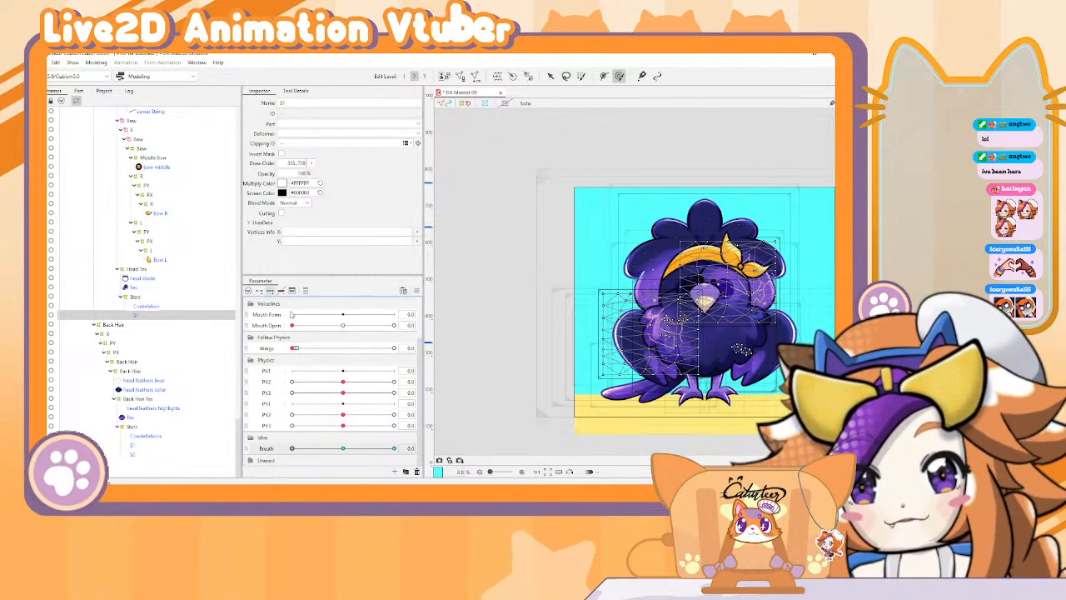
{"action": "left_click", "coordinate": [343, 448]}
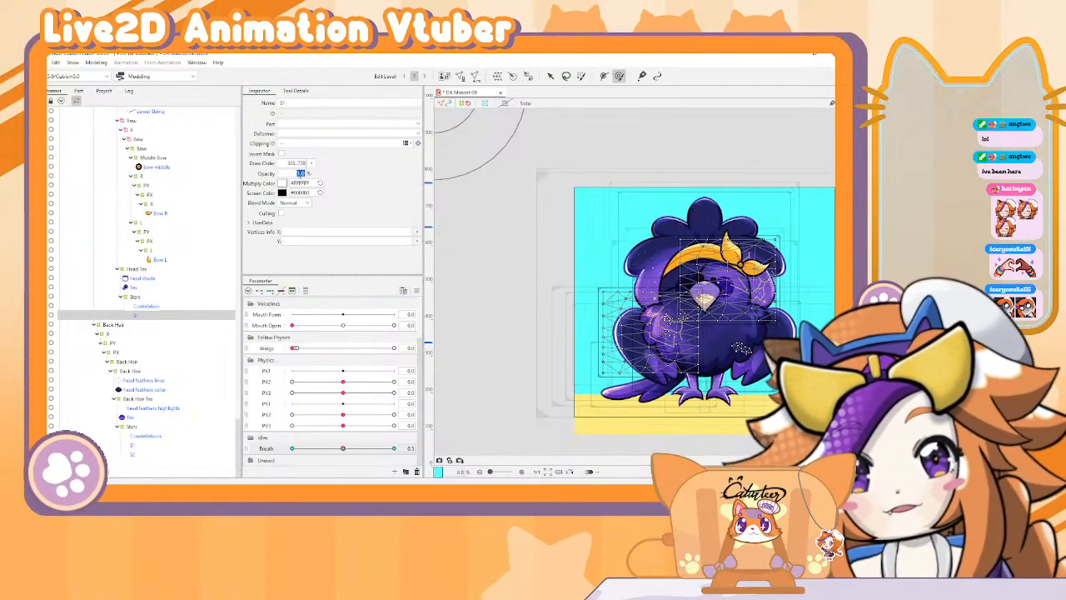
{"action": "type", "text": "70"}
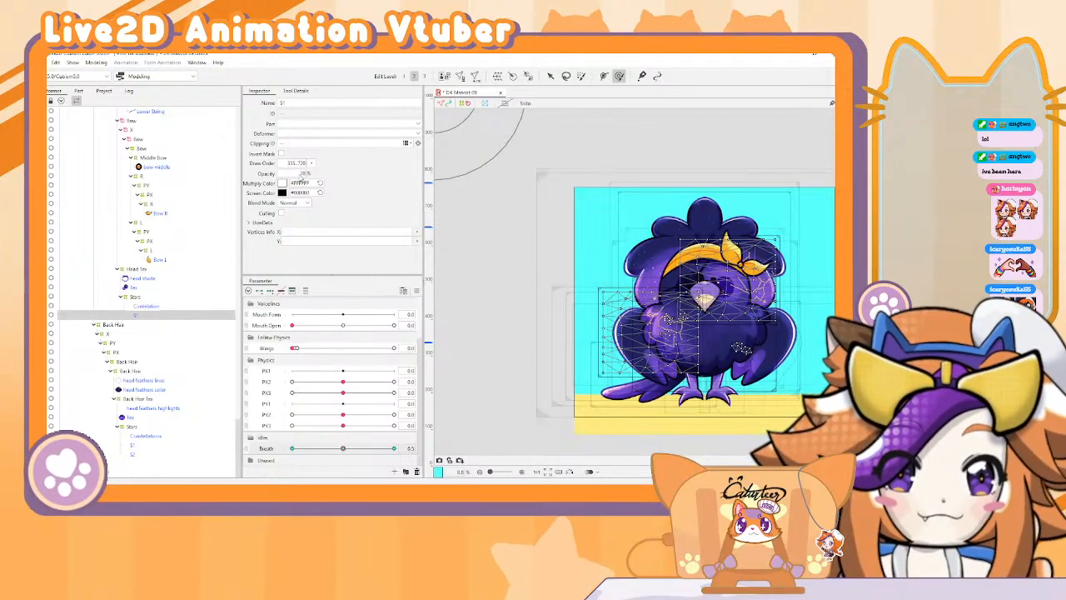
Step: Check the star fade across the Breath range and set the selected S1 meshes' opacity to 40% at Breath 0.5
{"action": "scroll", "coordinate": [694, 270], "scroll_direction": "up", "scroll_amount": 3}
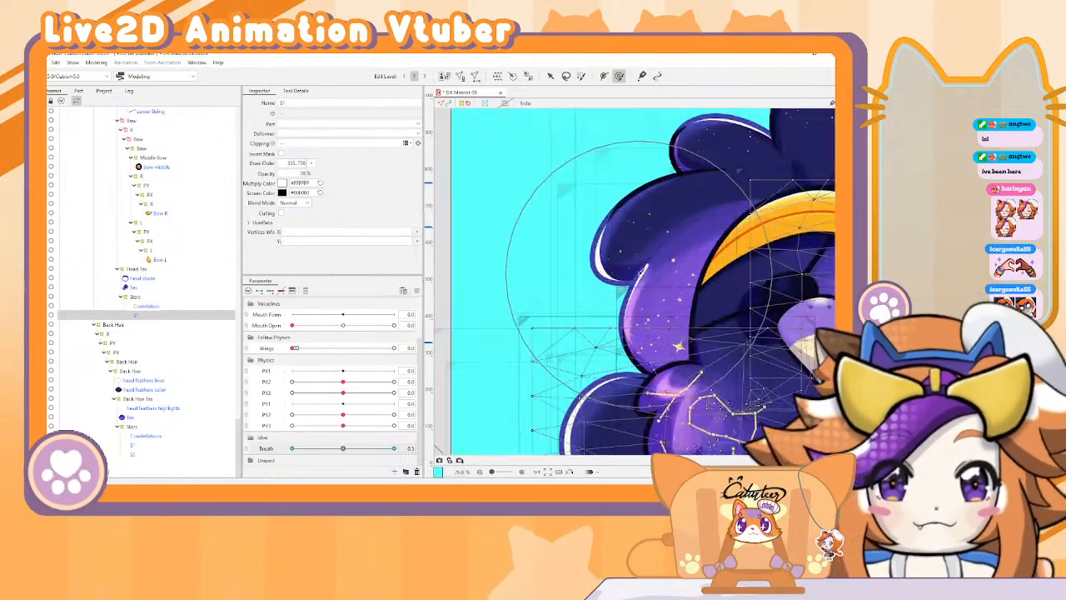
{"action": "left_click_drag", "start_coordinate": [693, 270], "coordinate": [477, 275]}
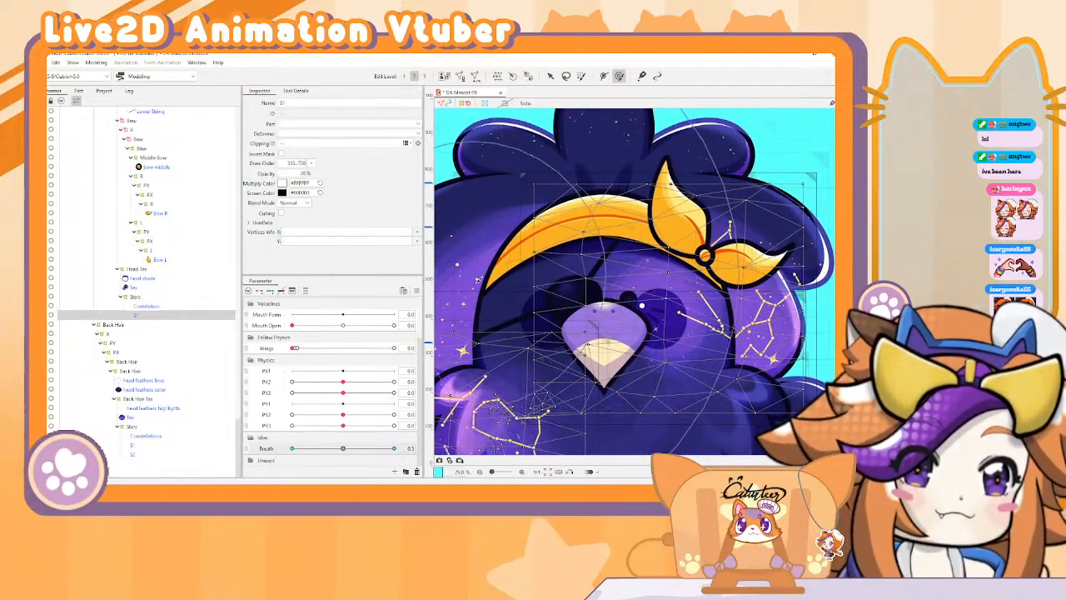
{"action": "left_click_drag", "start_coordinate": [344, 450], "coordinate": [292, 450]}
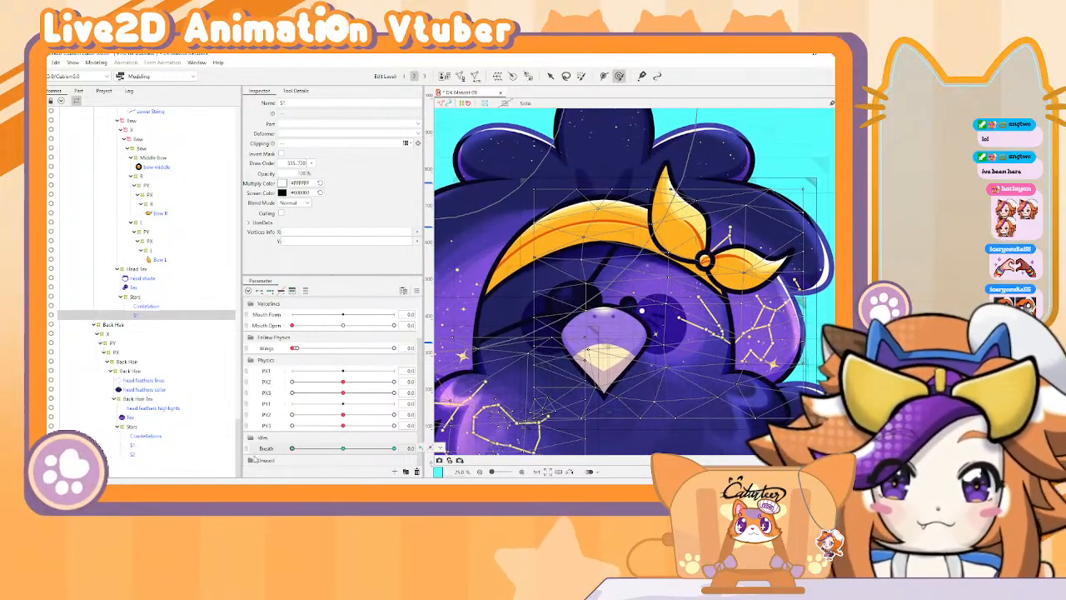
{"action": "left_click_drag", "start_coordinate": [300, 449], "coordinate": [277, 466]}
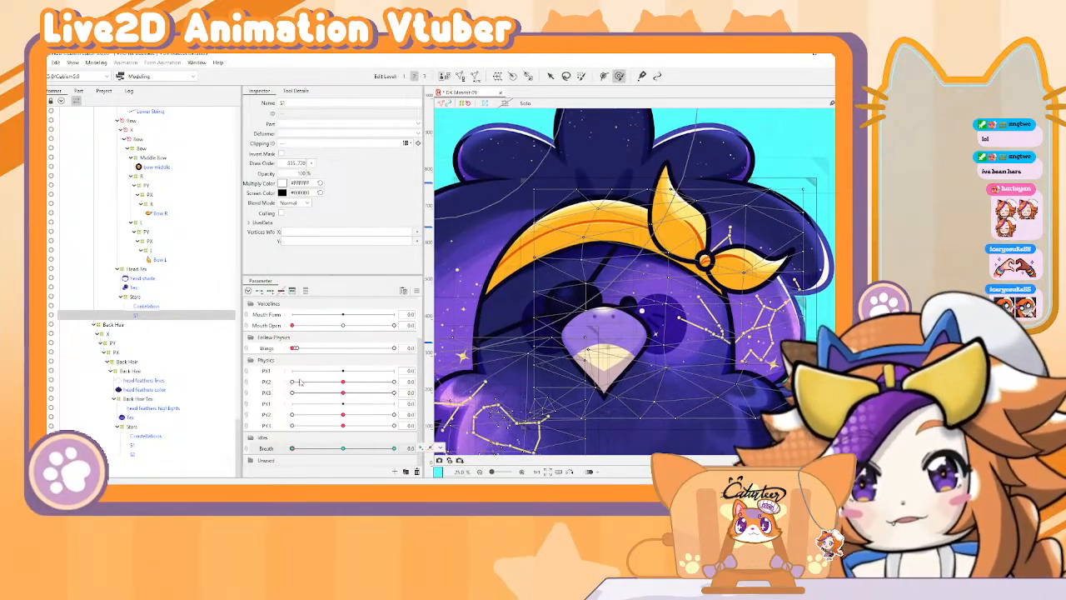
{"action": "left_click", "coordinate": [343, 448]}
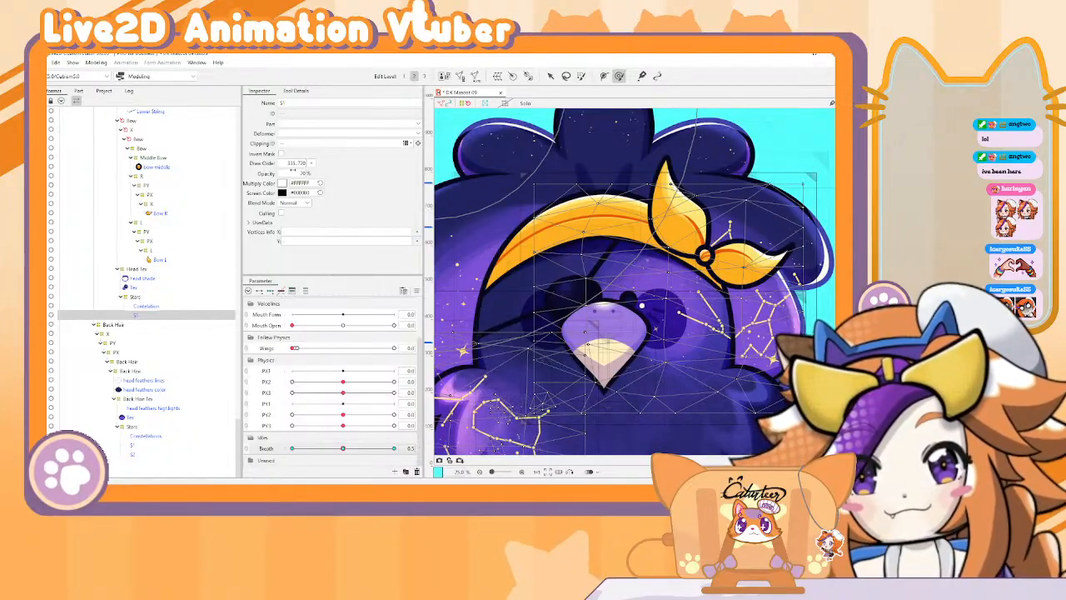
{"action": "type", "text": "20"}
{"action": "key", "text": "Return"}
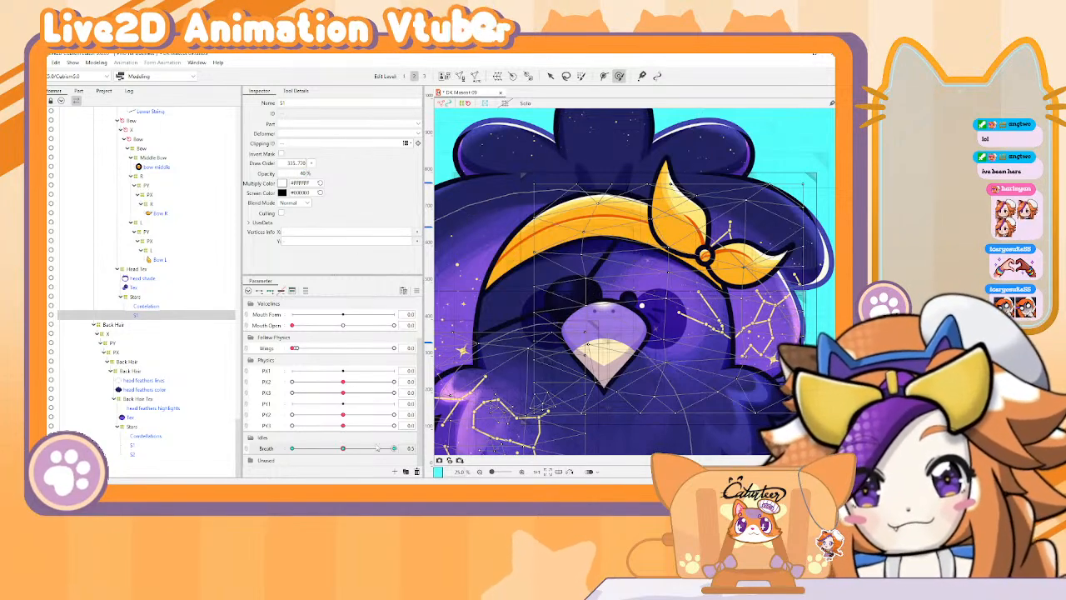
{"action": "left_click_drag", "start_coordinate": [327, 448], "coordinate": [411, 447]}
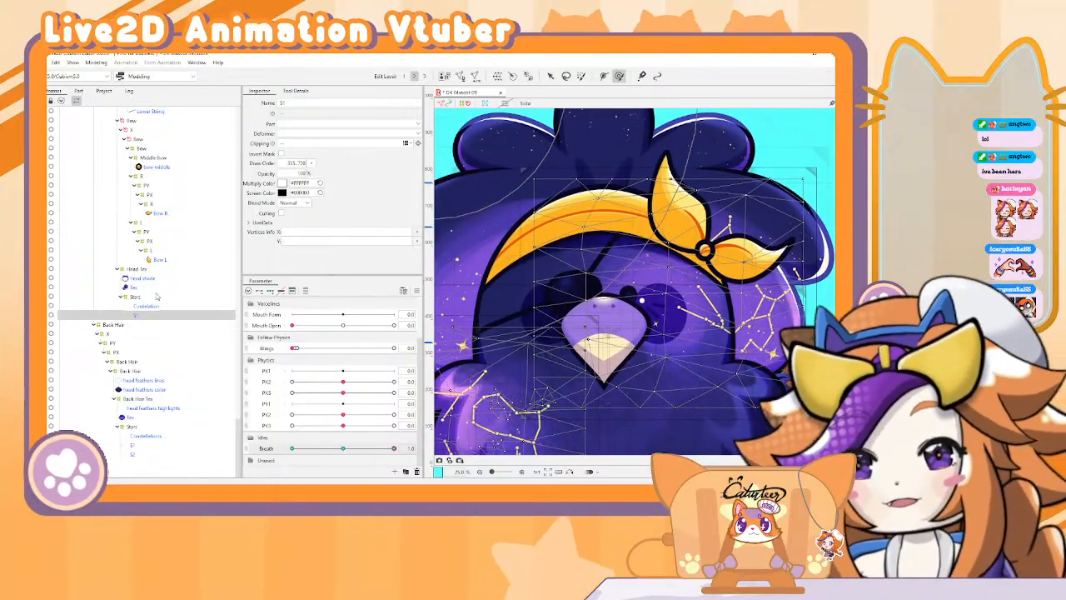
Step: Select the S1 star meshes of the back hair and the tail together
{"action": "left_click", "coordinate": [146, 447]}
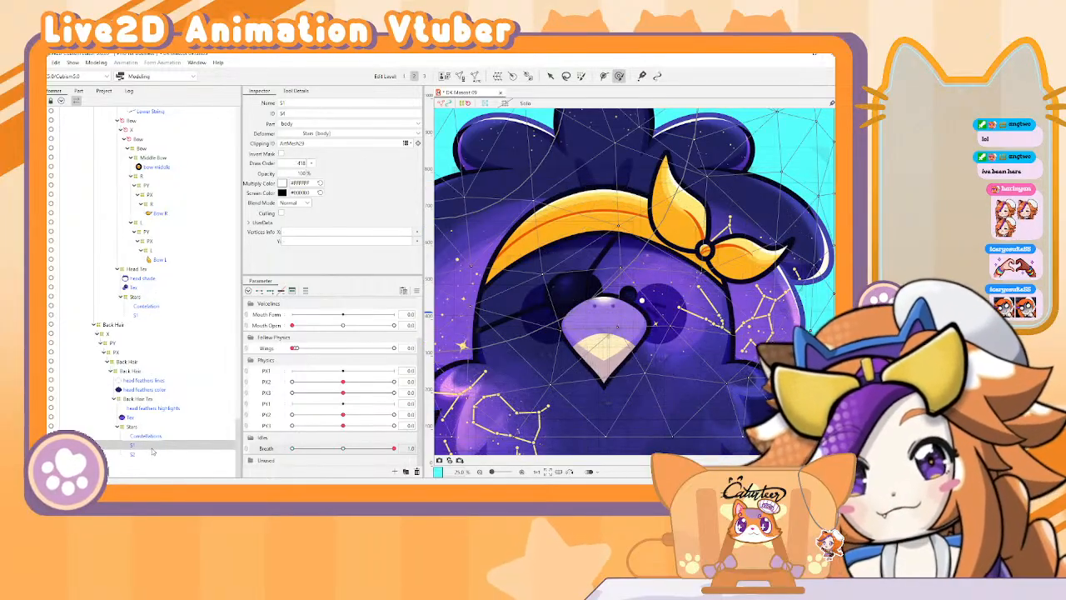
{"action": "scroll", "coordinate": [152, 450], "scroll_direction": "up", "scroll_amount": 10}
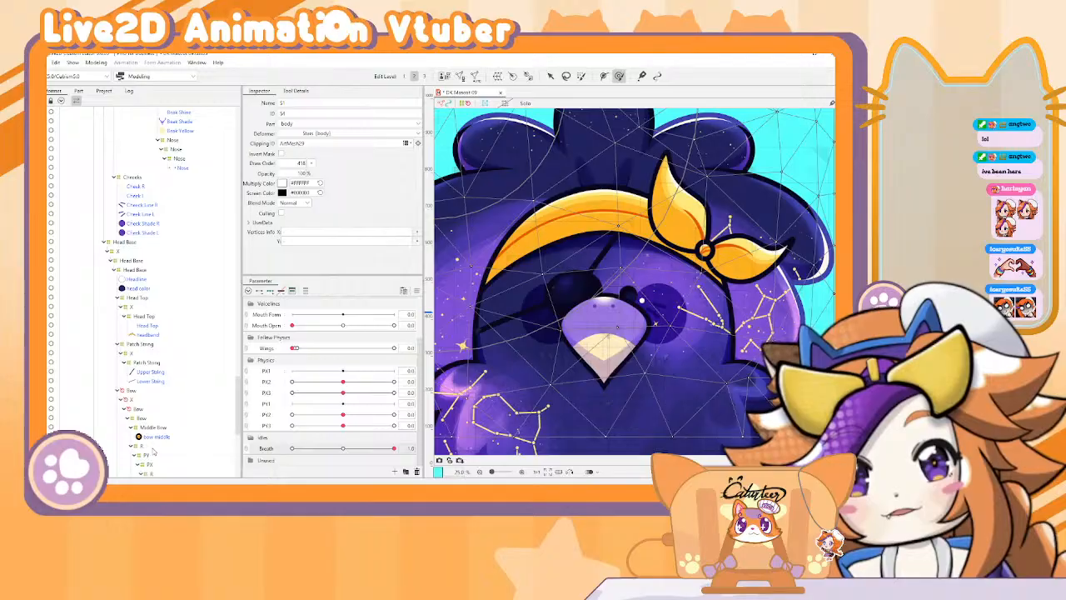
{"action": "scroll", "coordinate": [152, 450], "scroll_direction": "up", "scroll_amount": 5}
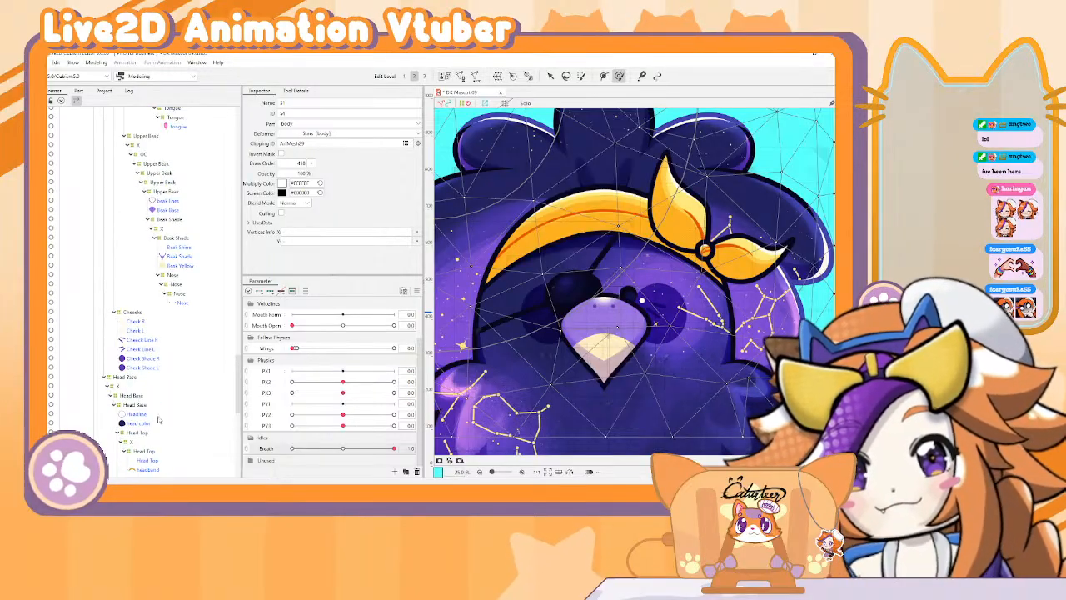
{"action": "scroll", "coordinate": [158, 419], "scroll_direction": "down", "scroll_amount": 10}
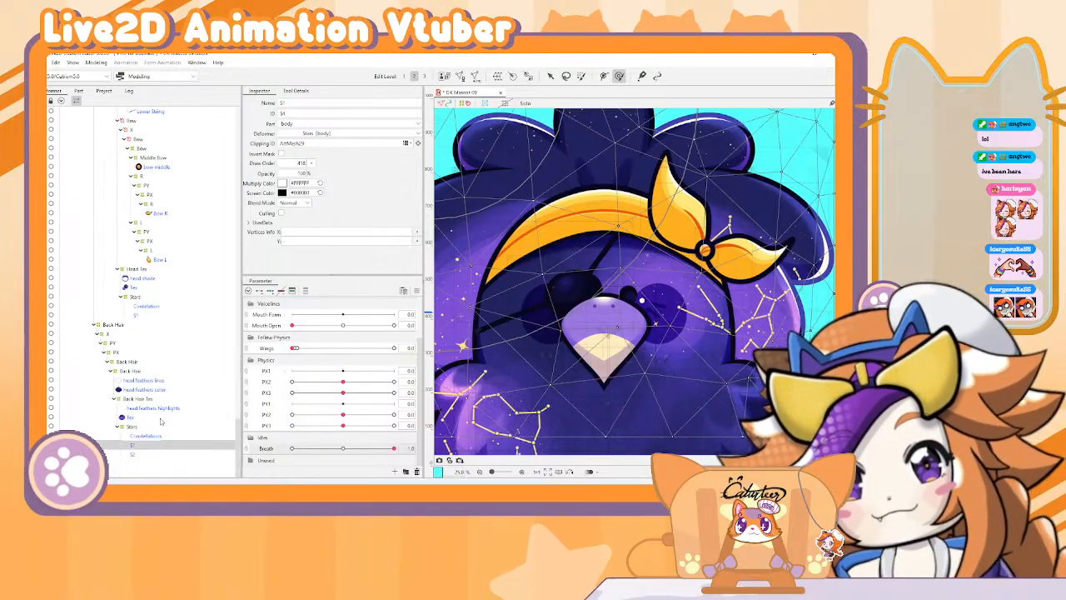
{"action": "scroll", "coordinate": [161, 421], "scroll_direction": "up", "scroll_amount": 12}
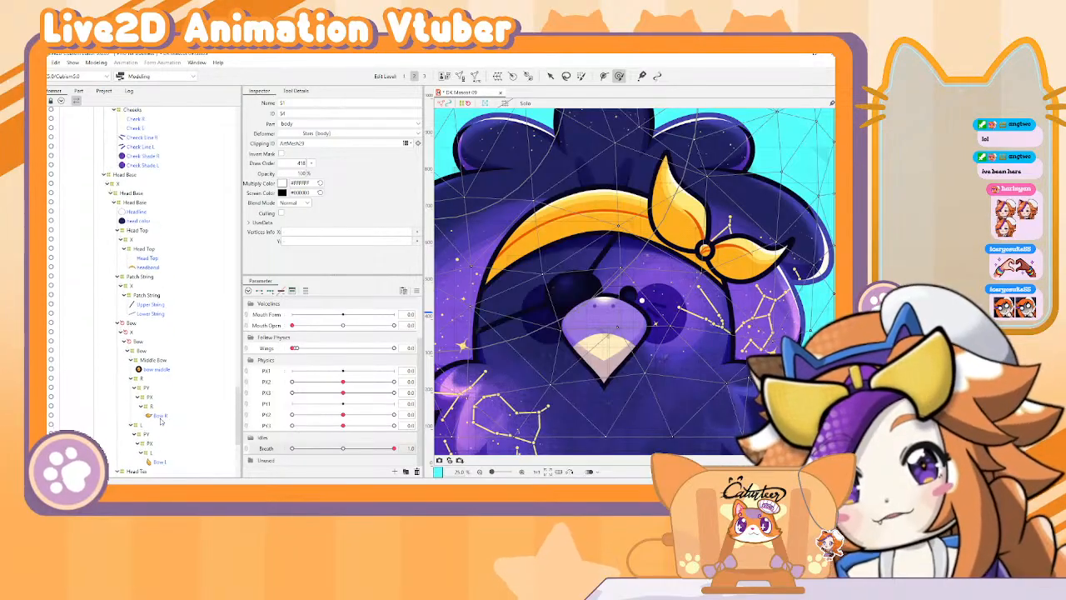
{"action": "scroll", "coordinate": [161, 422], "scroll_direction": "up", "scroll_amount": 15}
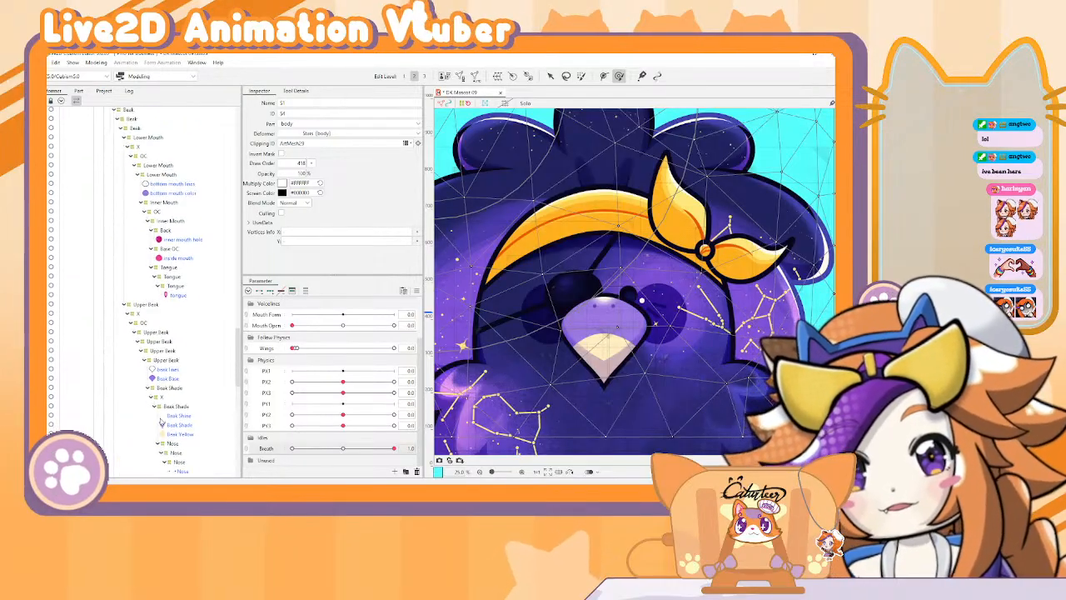
{"action": "scroll", "coordinate": [161, 421], "scroll_direction": "up", "scroll_amount": 15}
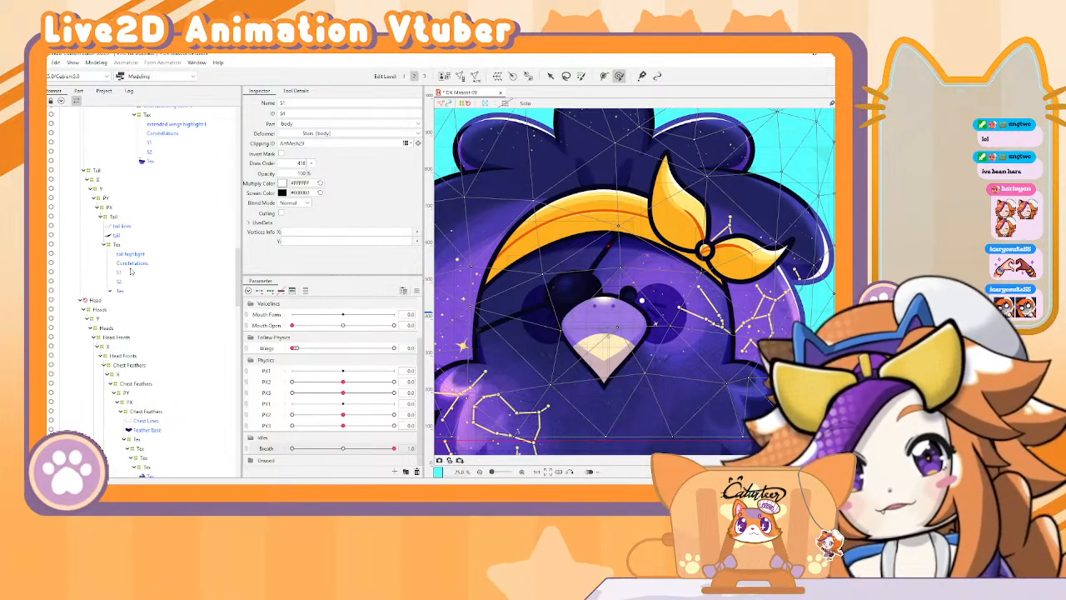
{"action": "left_click", "coordinate": [123, 273], "text": "ctrl"}
Step: Add the closed and open wings' S1 meshes to the selection and set the opacity to 10% at Breath 0
{"action": "scroll", "coordinate": [127, 274], "scroll_direction": "up", "scroll_amount": 4}
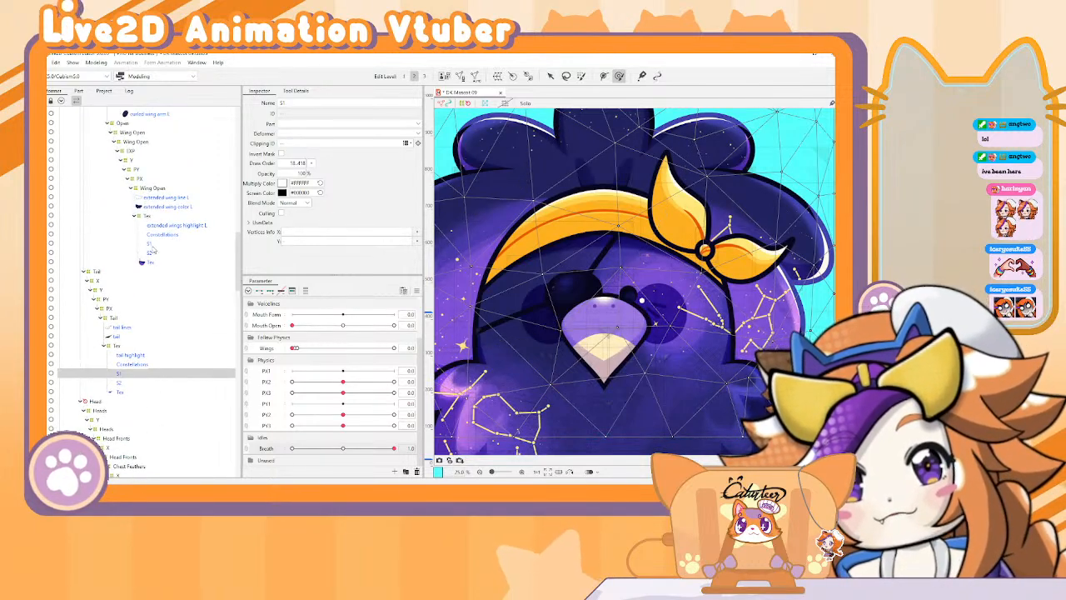
{"action": "left_click", "coordinate": [154, 245], "text": "ctrl"}
{"action": "scroll", "coordinate": [156, 253], "scroll_direction": "up", "scroll_amount": 8}
{"action": "left_click", "coordinate": [150, 294], "text": "ctrl"}
{"action": "scroll", "coordinate": [151, 297], "scroll_direction": "up", "scroll_amount": 6}
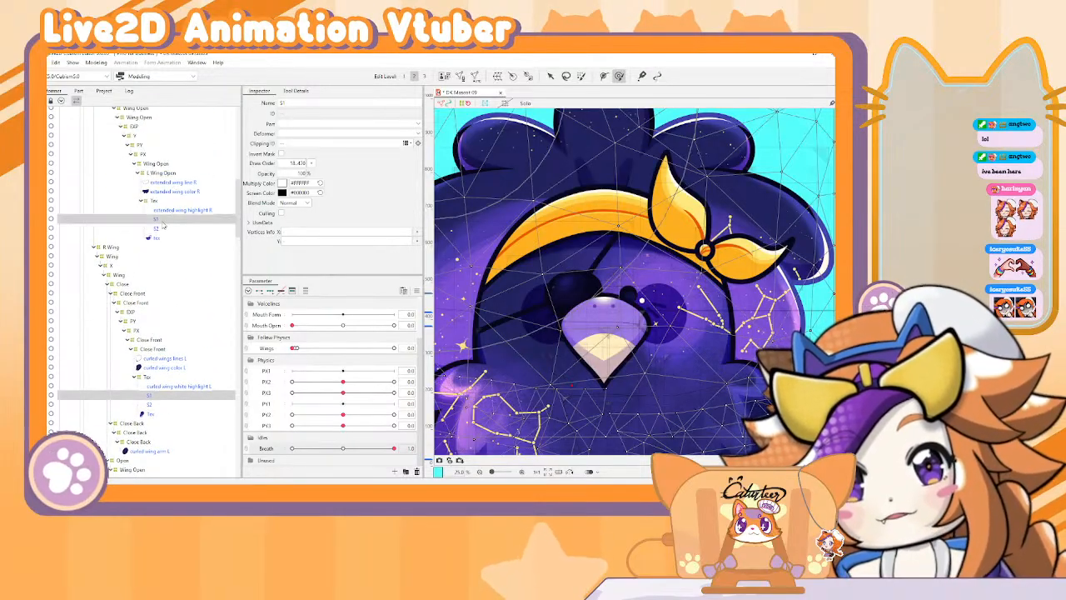
{"action": "scroll", "coordinate": [164, 225], "scroll_direction": "up", "scroll_amount": 5}
{"action": "scroll", "coordinate": [164, 230], "scroll_direction": "up", "scroll_amount": 3}
{"action": "scroll", "coordinate": [164, 231], "scroll_direction": "up", "scroll_amount": 5}
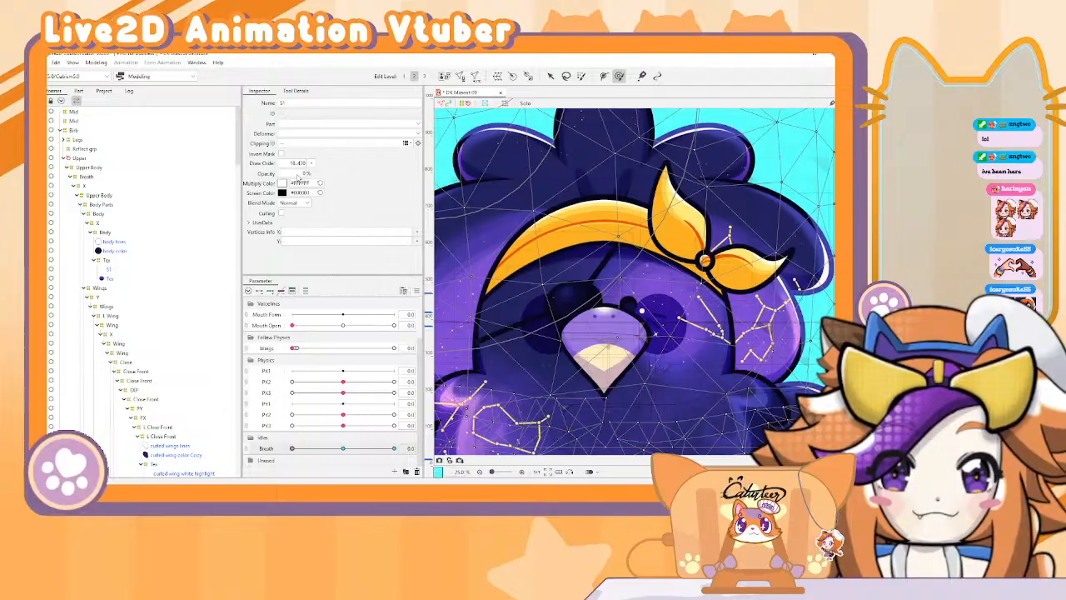
{"action": "left_click", "coordinate": [304, 176]}
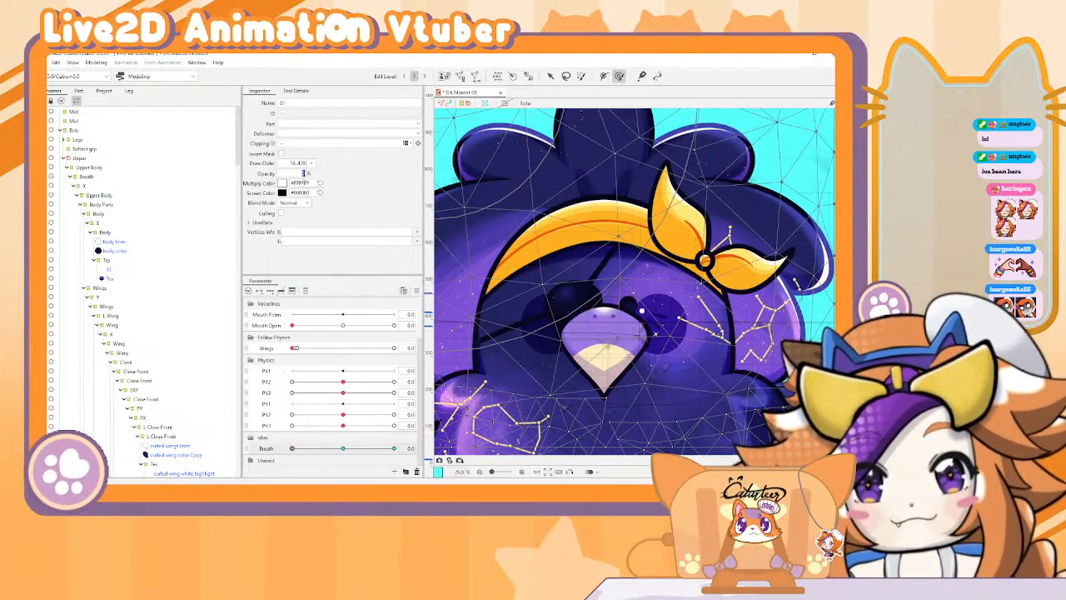
{"action": "type", "text": "10"}
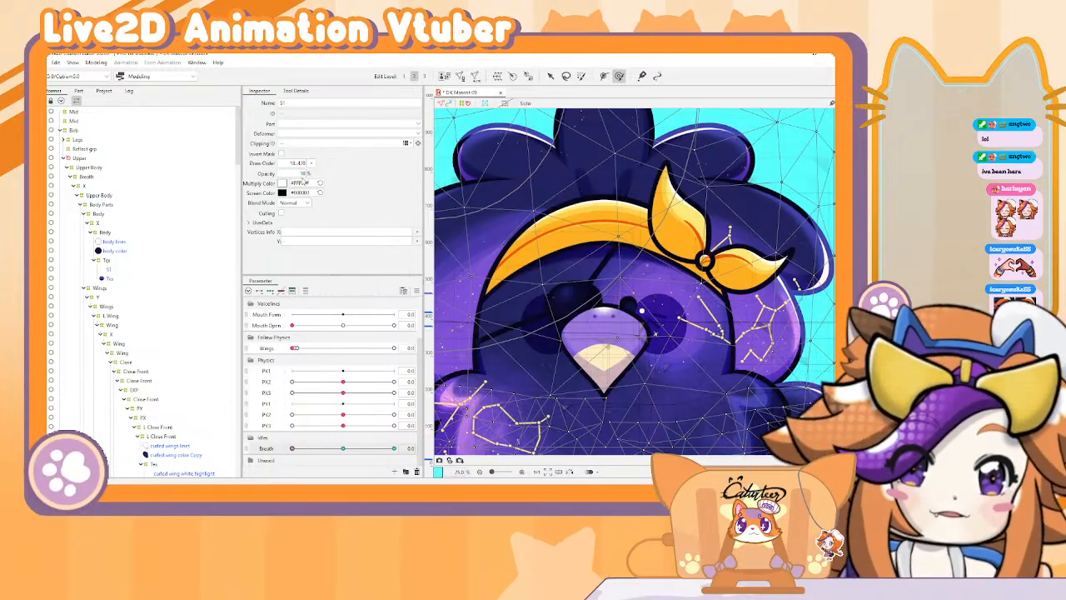
Step: Select the S2 star meshes of the closed and open L Wing and the closed R Wing
{"action": "scroll", "coordinate": [108, 343], "scroll_direction": "down", "scroll_amount": 6}
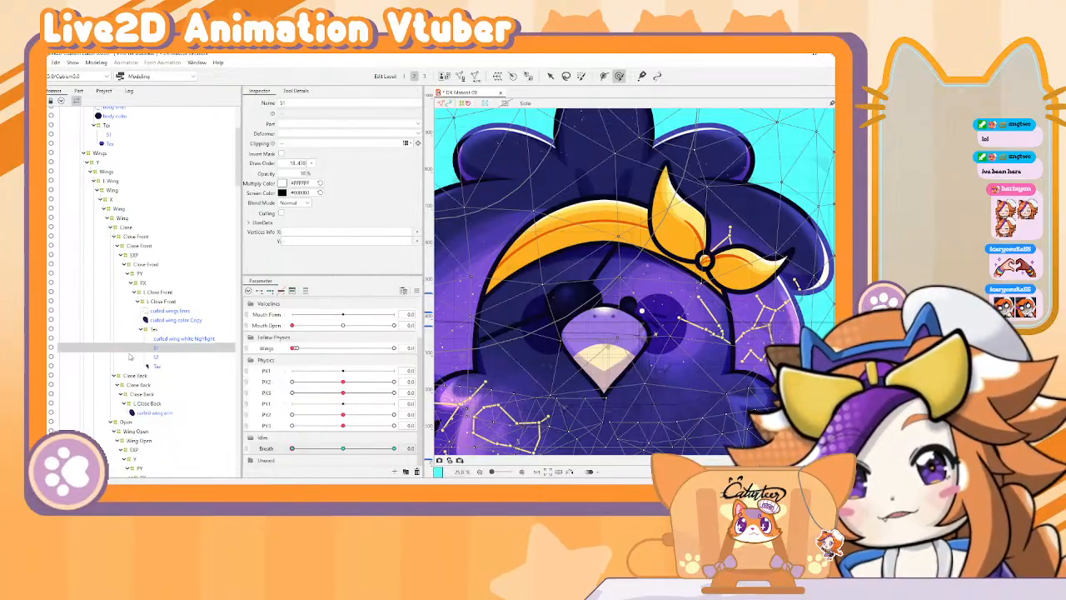
{"action": "left_click", "coordinate": [161, 290]}
{"action": "scroll", "coordinate": [162, 333], "scroll_direction": "down", "scroll_amount": 4}
{"action": "left_click", "coordinate": [162, 350]}
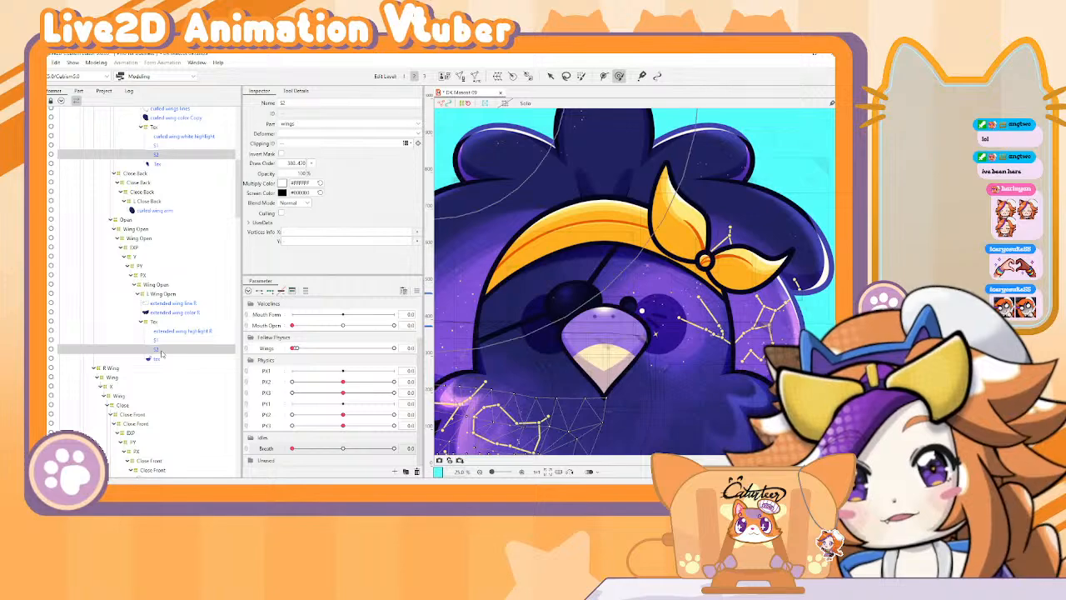
{"action": "scroll", "coordinate": [158, 357], "scroll_direction": "down", "scroll_amount": 5}
{"action": "left_click", "coordinate": [156, 358]}
{"action": "scroll", "coordinate": [156, 360], "scroll_direction": "down", "scroll_amount": 7}
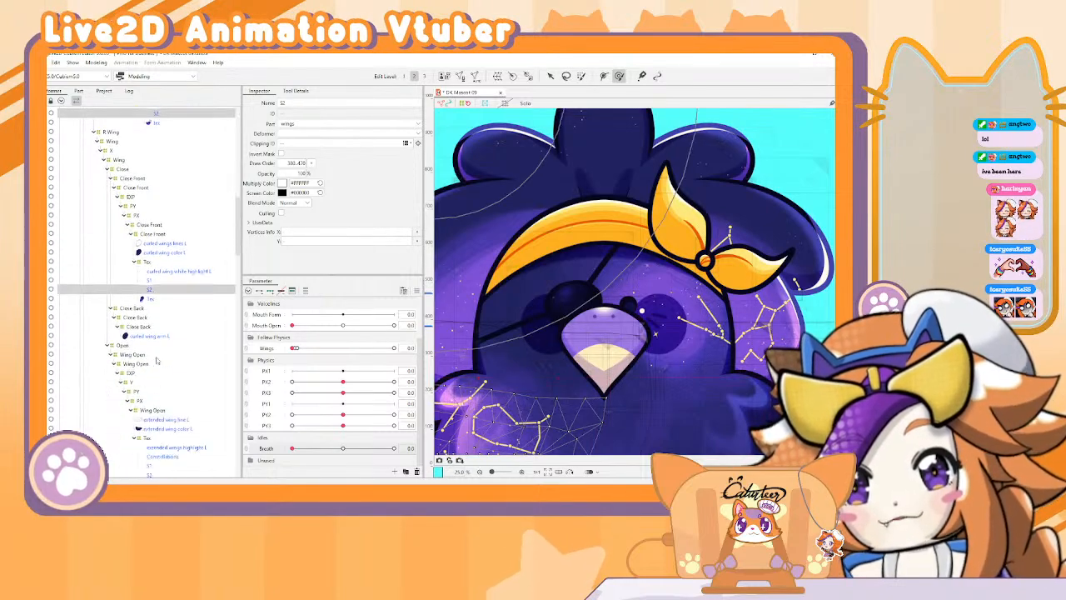
Step: Extend the selection with the S2 star meshes of the open R Wing, the tail and the back hair
{"action": "left_click", "coordinate": [155, 306]}
{"action": "scroll", "coordinate": [137, 308], "scroll_direction": "down", "scroll_amount": 4}
{"action": "scroll", "coordinate": [121, 306], "scroll_direction": "down", "scroll_amount": 10}
{"action": "scroll", "coordinate": [125, 325], "scroll_direction": "down", "scroll_amount": 10}
{"action": "scroll", "coordinate": [139, 366], "scroll_direction": "down", "scroll_amount": 1}
{"action": "left_click", "coordinate": [138, 456]}
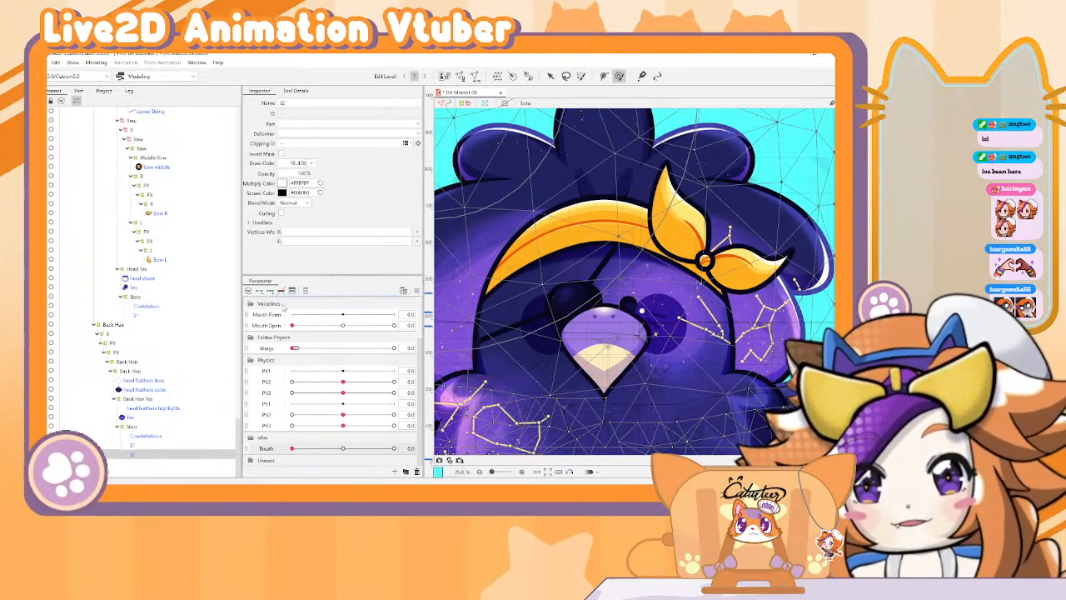
Step: Set the selected S2 star meshes' opacity to 10% at Breath 1 and preview the model's movement in the physics settings
{"action": "left_click", "coordinate": [393, 449]}
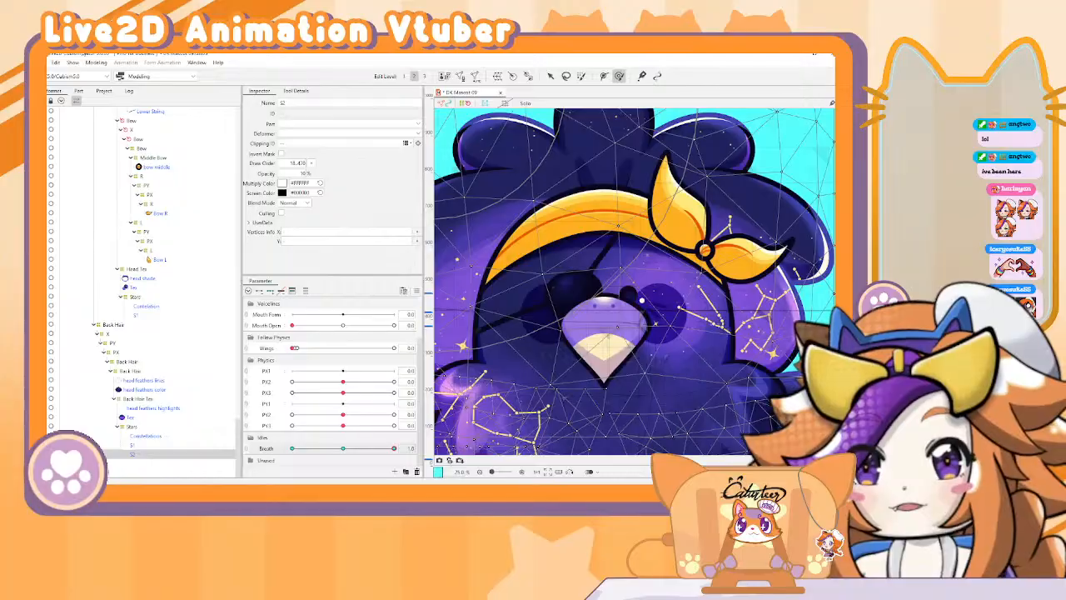
{"action": "left_click", "coordinate": [97, 64]}
{"action": "left_click", "coordinate": [102, 235]}
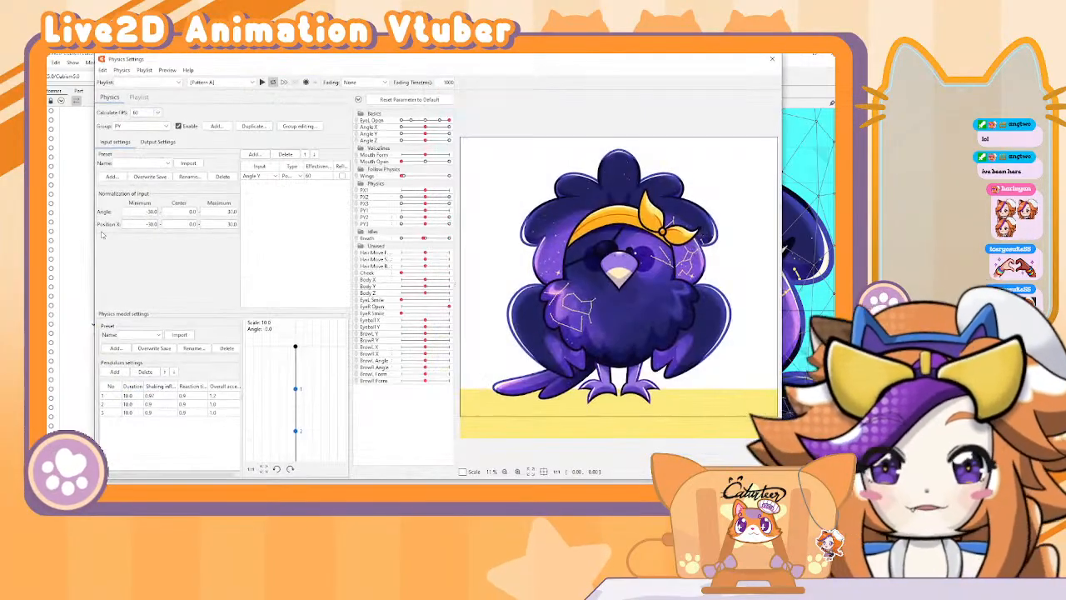
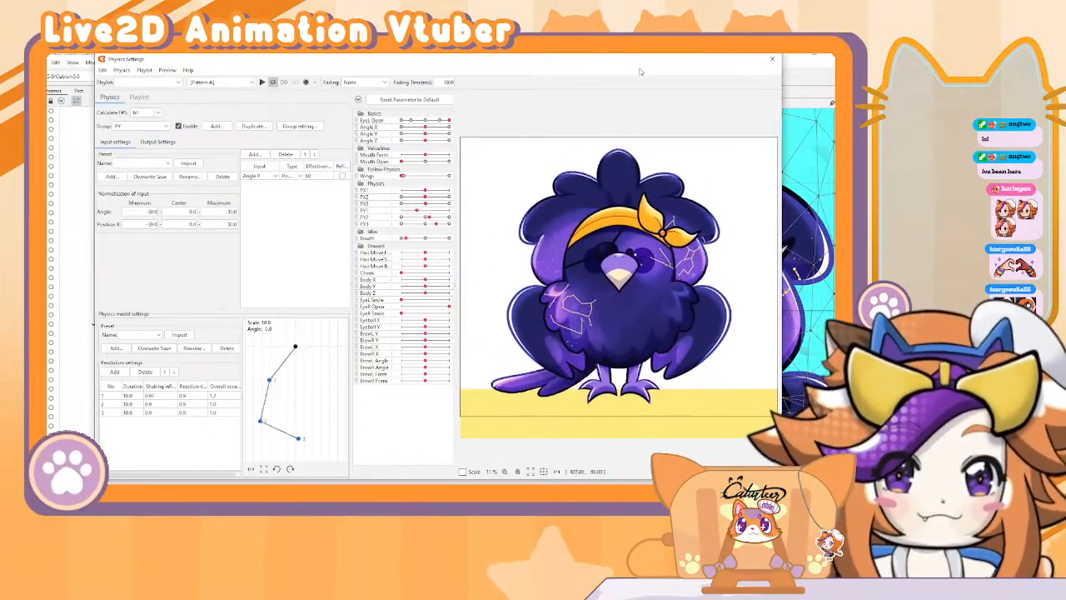
{"action": "left_click", "coordinate": [771, 60]}
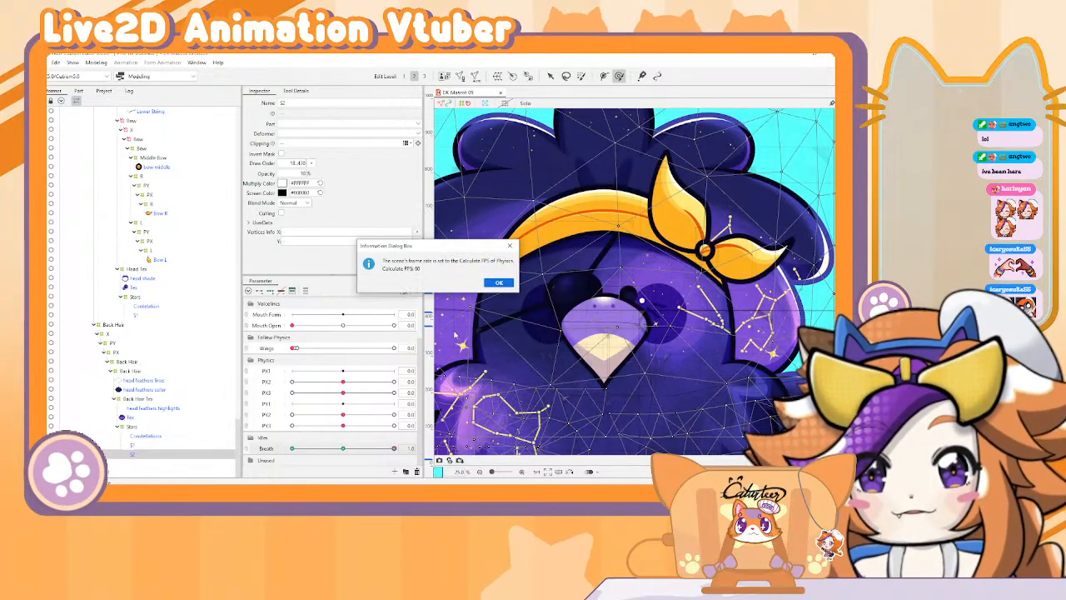
Step: Generate a random pose animation with SDK (Unity) as the target and expand the model's Live2D parameters in the timeline
{"action": "left_click", "coordinate": [499, 283]}
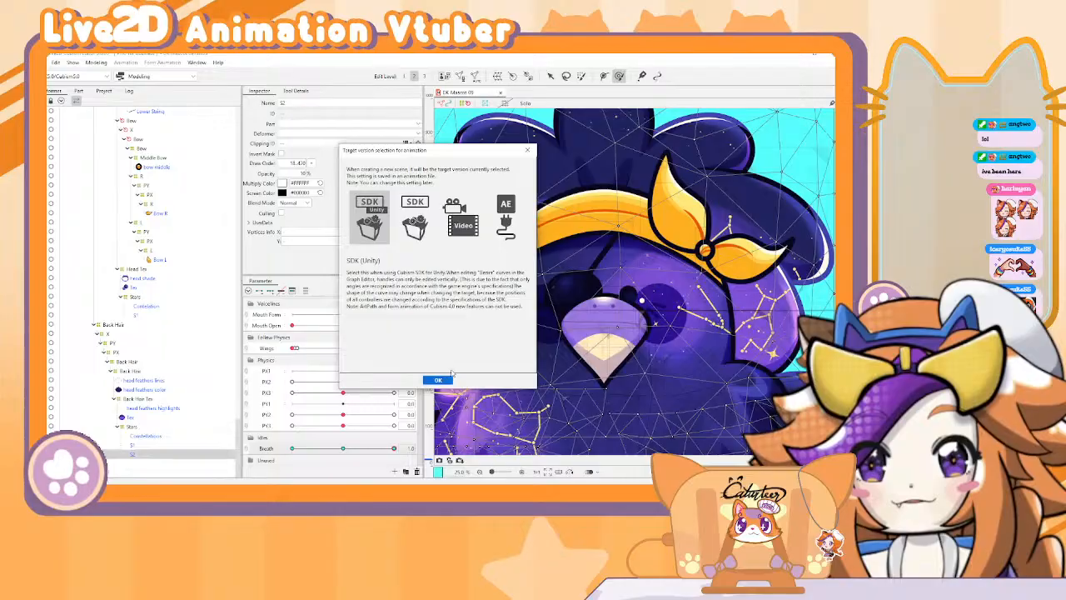
{"action": "left_click", "coordinate": [438, 380]}
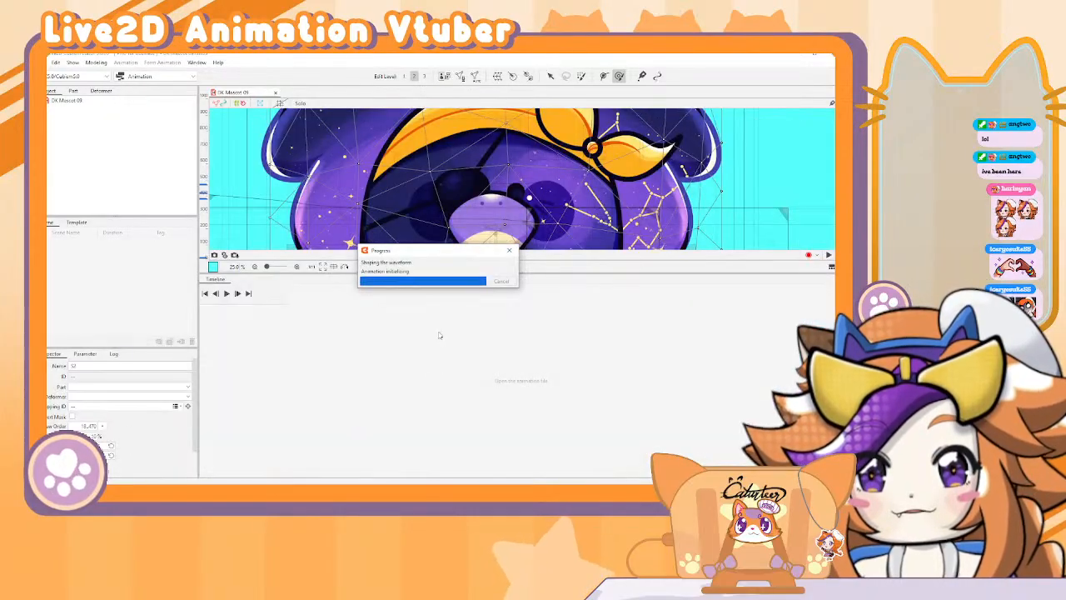
{"action": "left_click", "coordinate": [204, 320]}
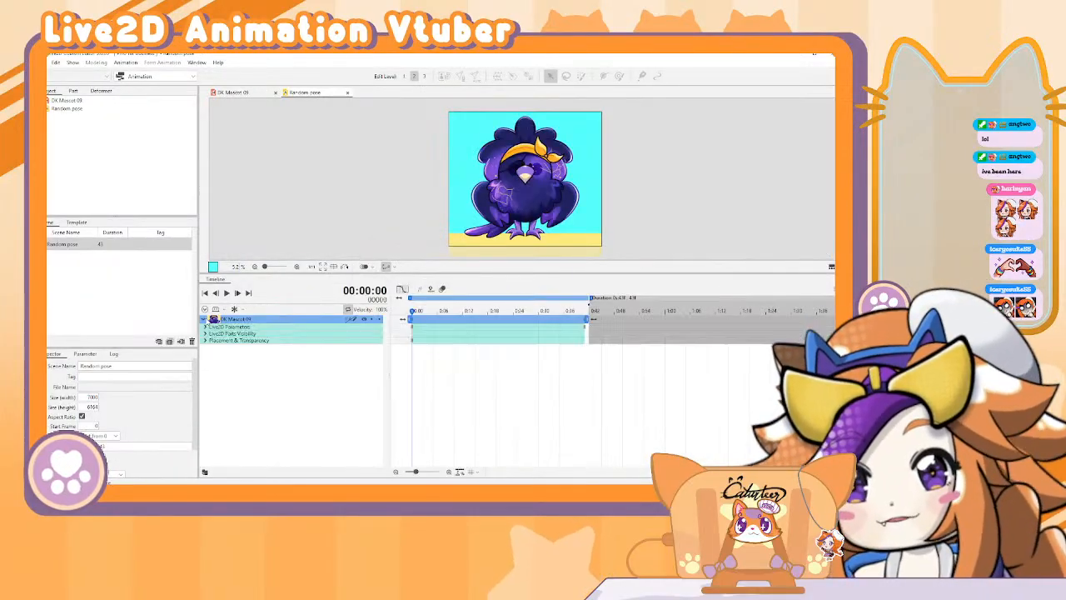
{"action": "left_click", "coordinate": [205, 326]}
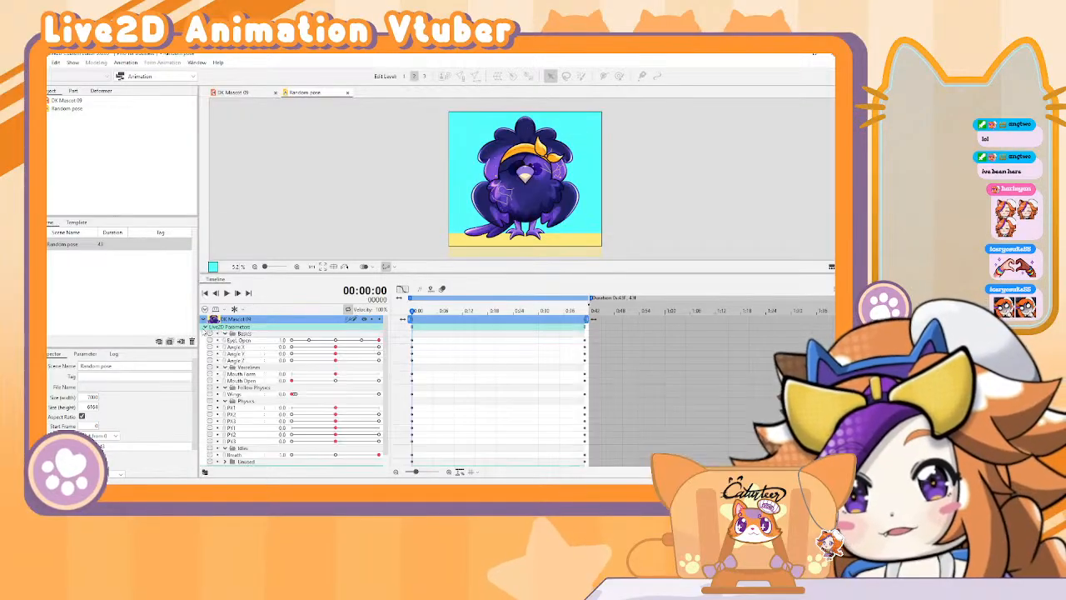
Step: Delete the Live2D parameter keyframes at the start and the end of the random pose animation
{"action": "left_click", "coordinate": [411, 332]}
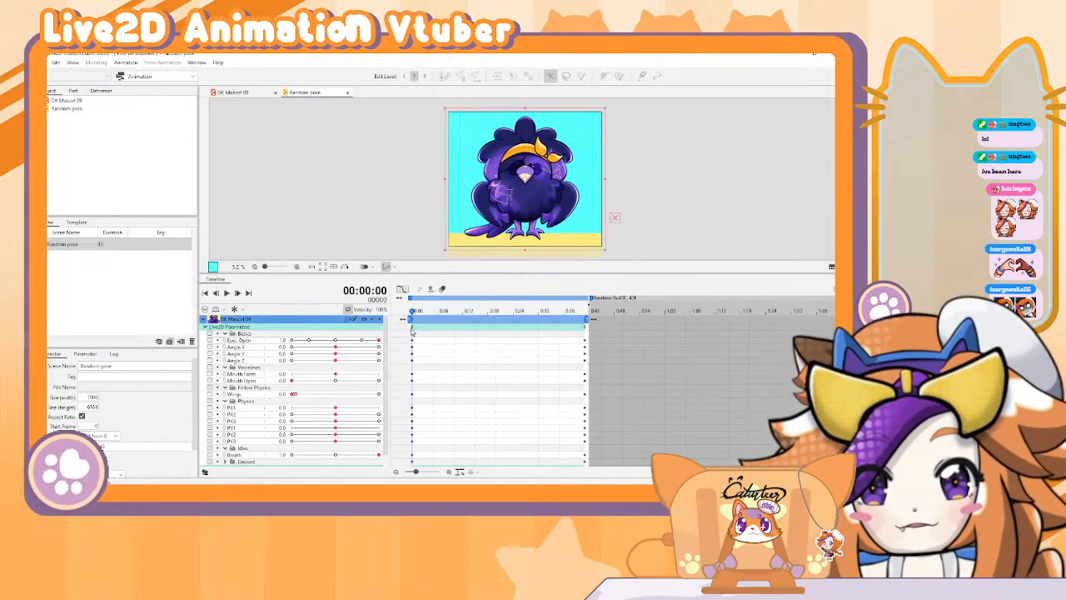
{"action": "key", "text": "Delete"}
{"action": "left_click", "coordinate": [587, 328]}
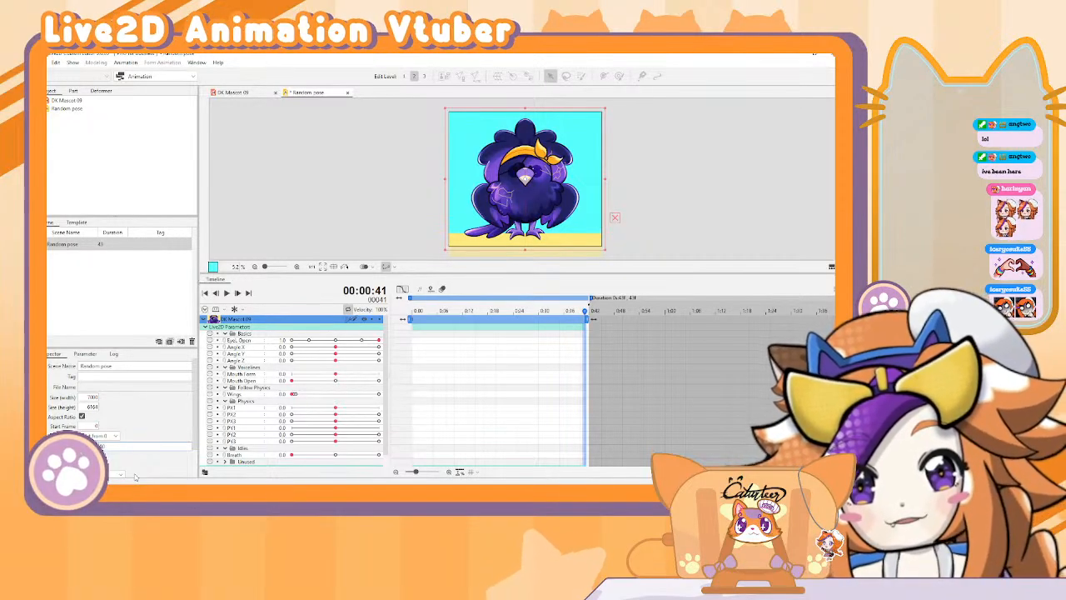
Step: Set the scene duration to 600 frames, extending the model's track beyond it and the work area to the 10-second mark
{"action": "key", "text": "Return"}
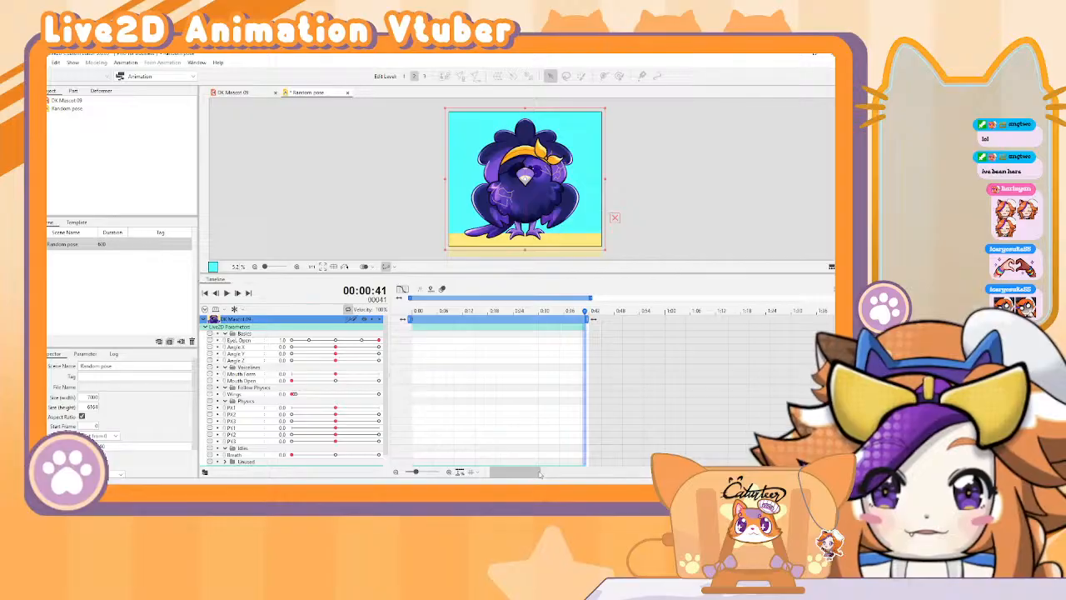
{"action": "left_click", "coordinate": [396, 472]}
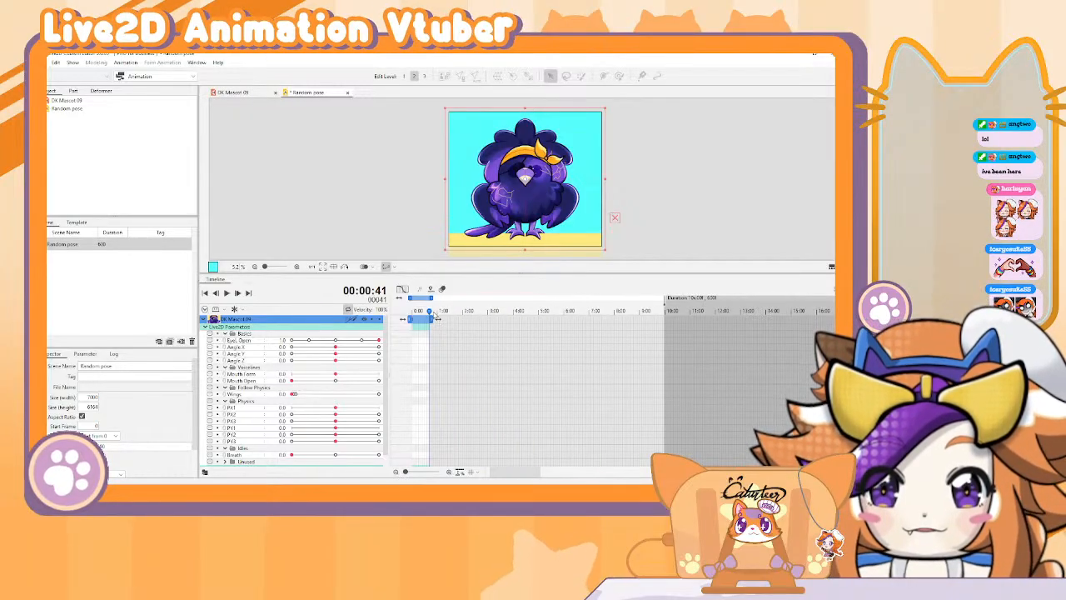
{"action": "left_click_drag", "start_coordinate": [456, 319], "coordinate": [738, 320]}
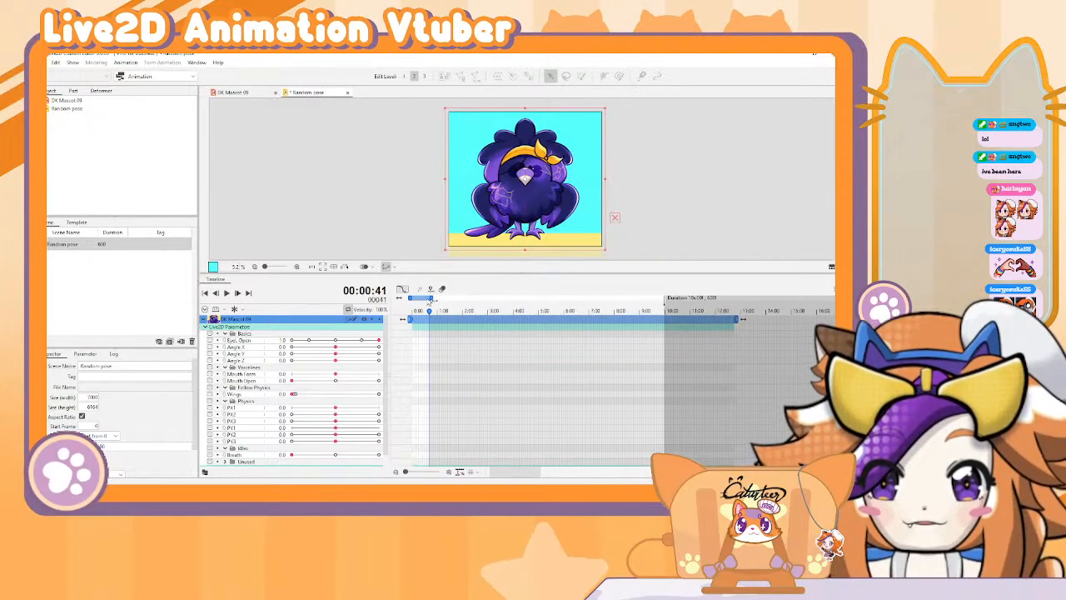
{"action": "left_click_drag", "start_coordinate": [430, 297], "coordinate": [666, 298]}
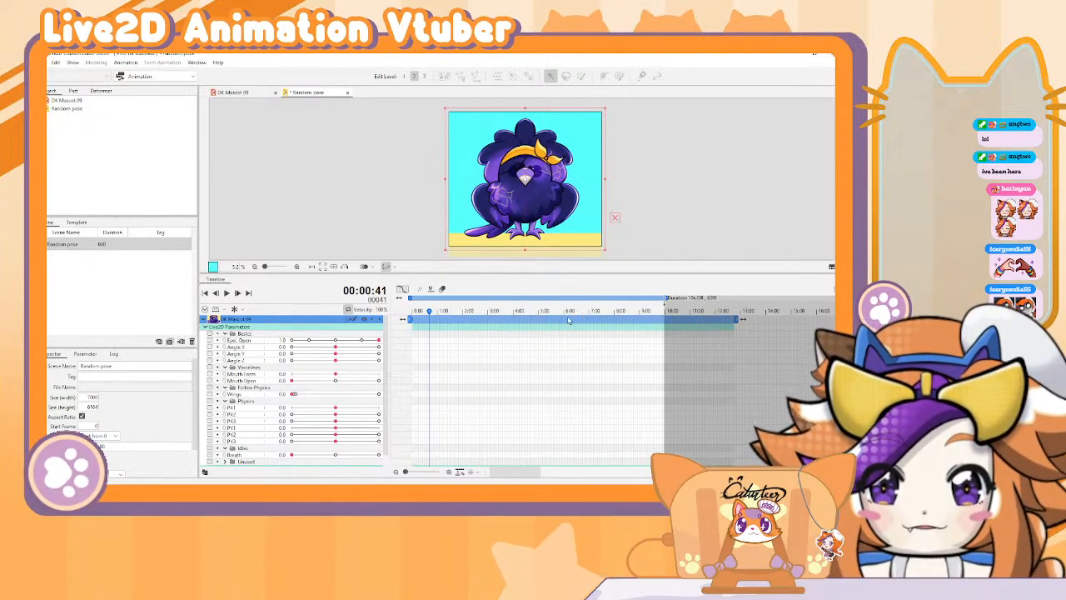
Step: Key a blink on EyeL Open with values 1.0 at frame 0, 0.0 at frame 12 and 1.0 at about frame 36
{"action": "left_click_drag", "start_coordinate": [433, 320], "coordinate": [393, 319]}
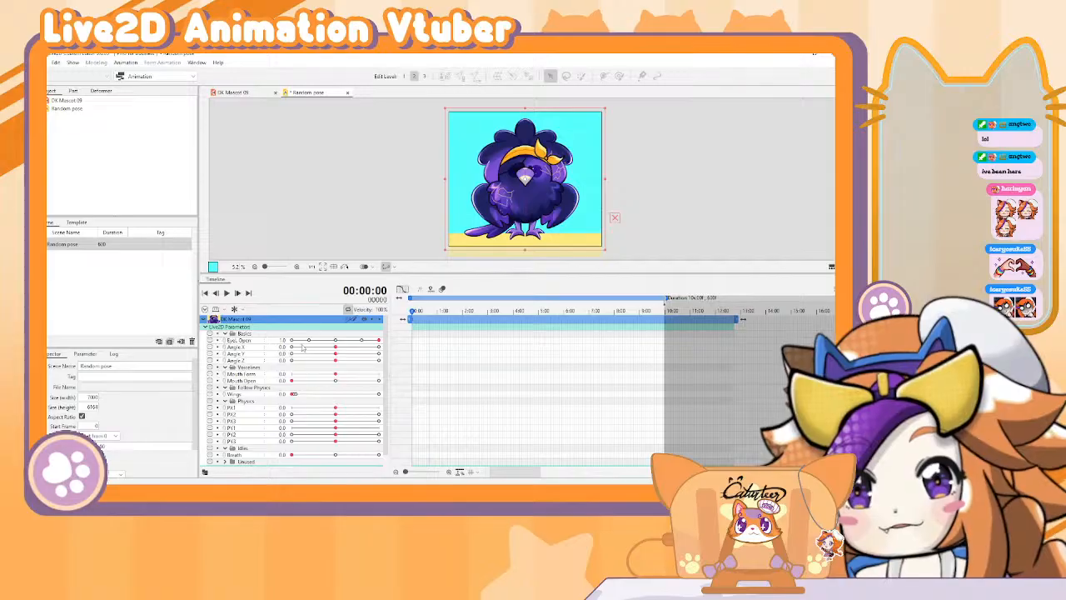
{"action": "left_click", "coordinate": [379, 340]}
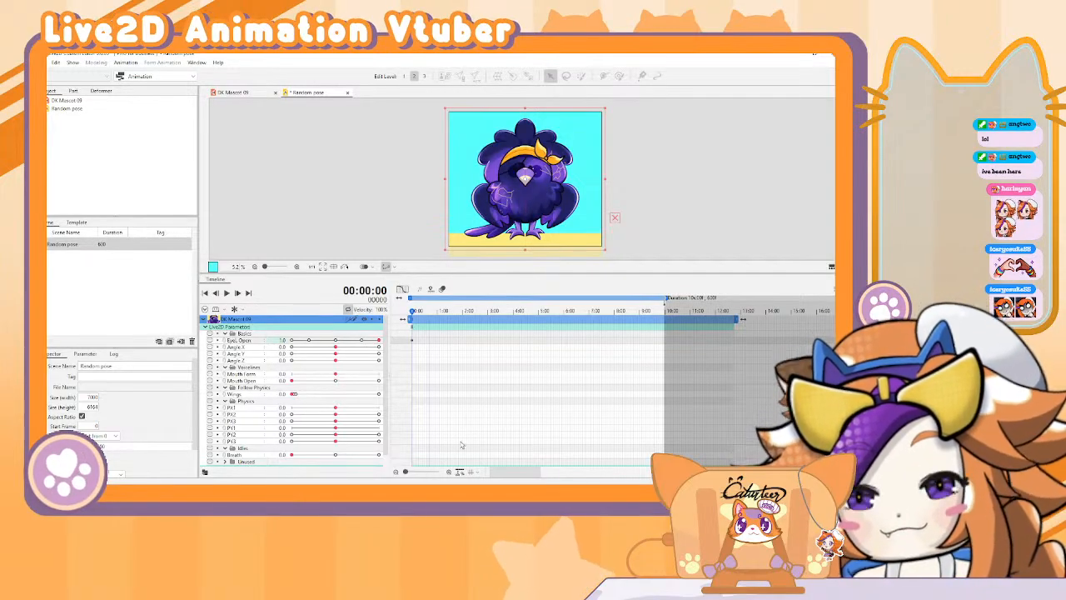
{"action": "left_click", "coordinate": [453, 471]}
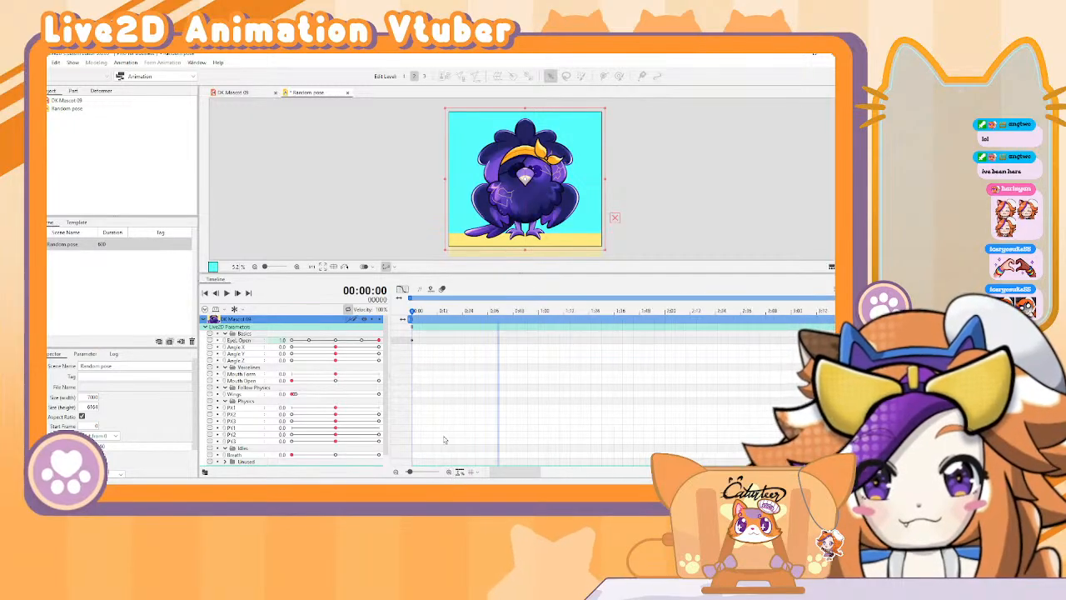
{"action": "left_click_drag", "start_coordinate": [439, 312], "coordinate": [437, 312]}
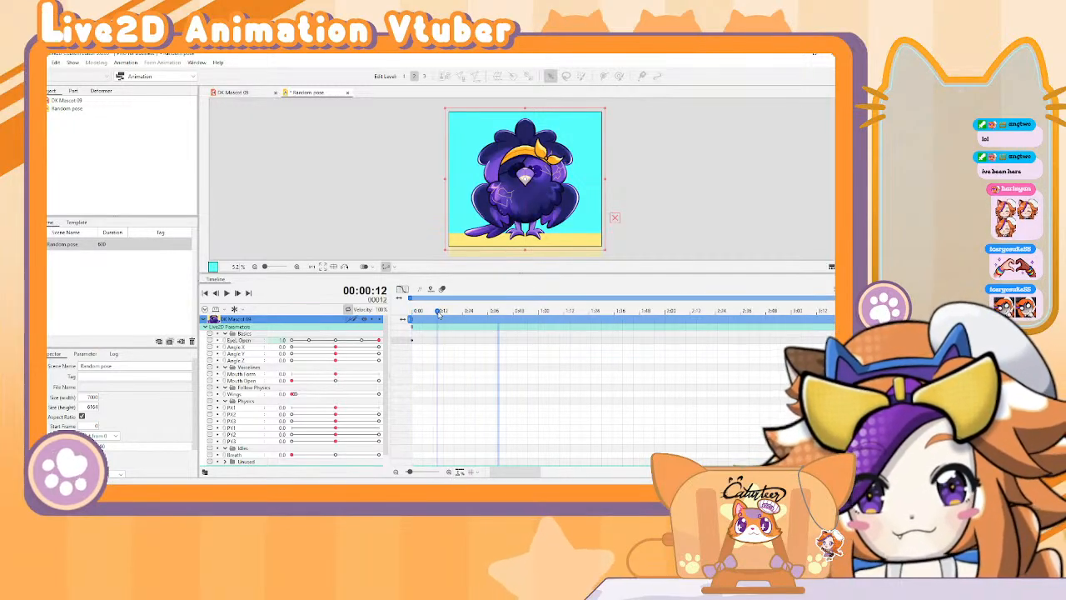
{"action": "left_click", "coordinate": [292, 340]}
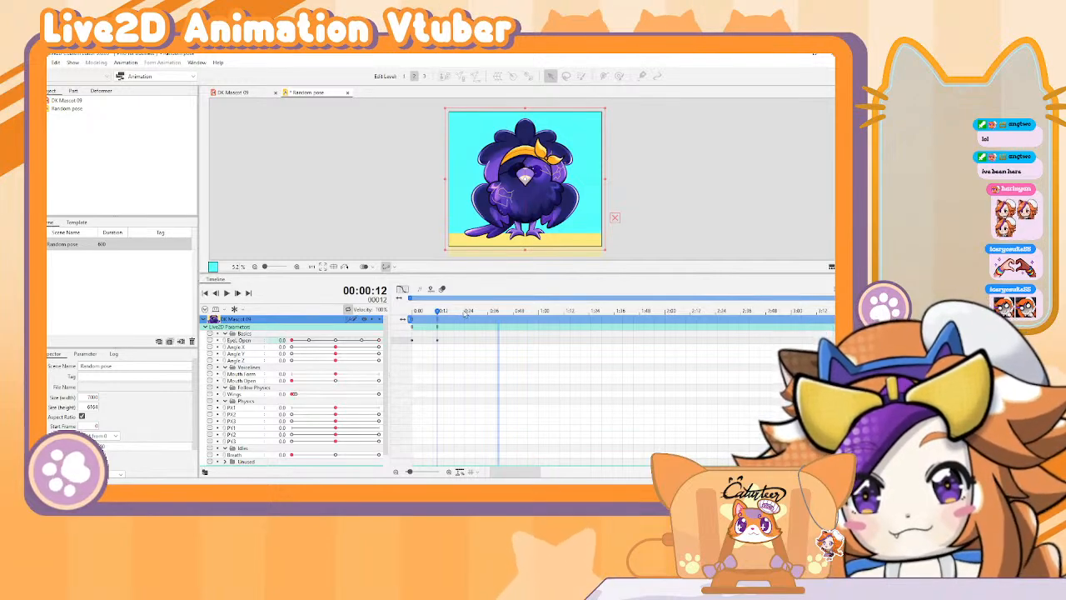
{"action": "left_click_drag", "start_coordinate": [464, 312], "coordinate": [446, 316]}
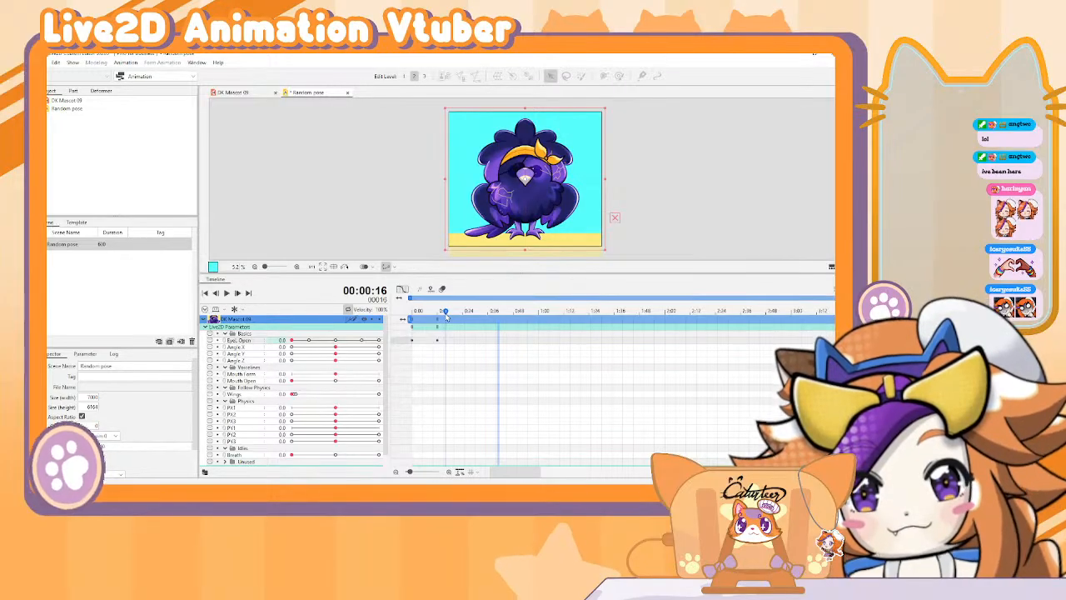
{"action": "left_click_drag", "start_coordinate": [445, 313], "coordinate": [488, 311]}
{"action": "left_click", "coordinate": [379, 341]}
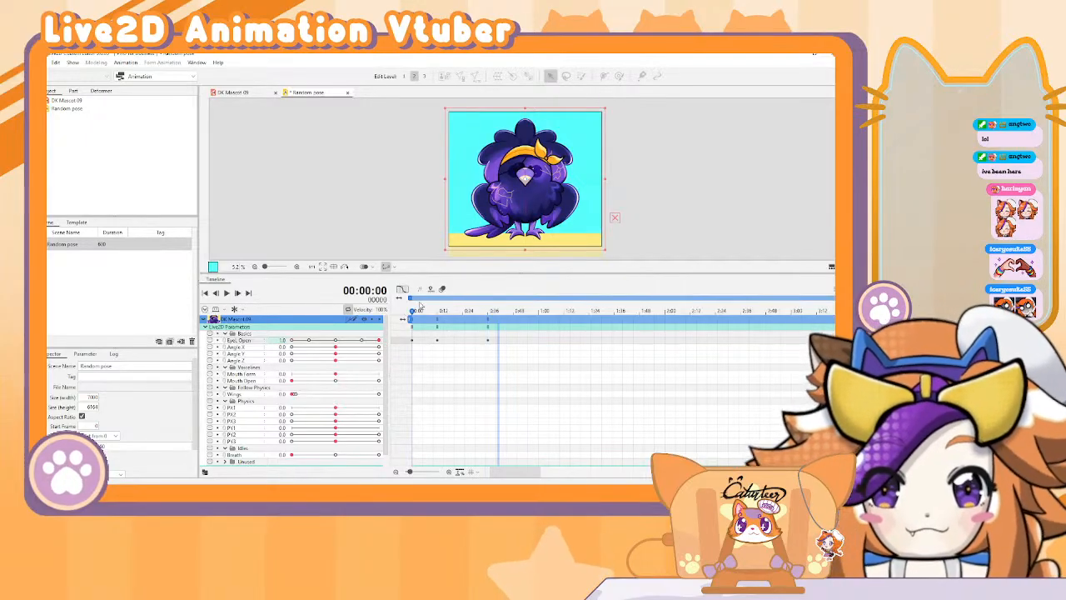
Step: Play back the blink and tighten its timing, moving the closed-eye key to about frame 7 and the reopening key to about frame 24
{"action": "scroll", "coordinate": [529, 182], "scroll_direction": "up", "scroll_amount": 5}
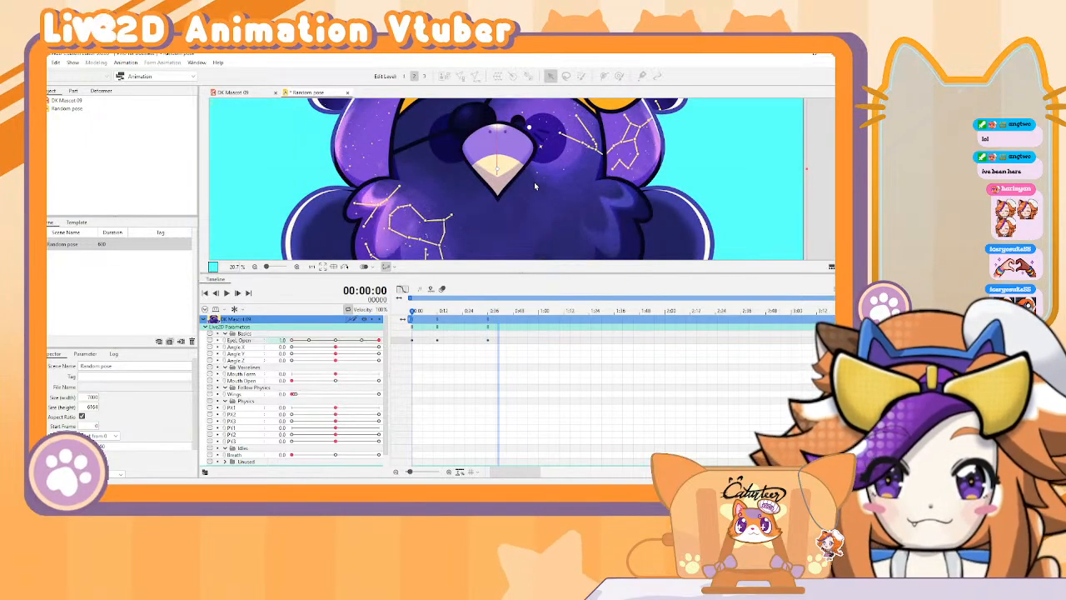
{"action": "key", "text": "space"}
{"action": "key", "text": "space"}
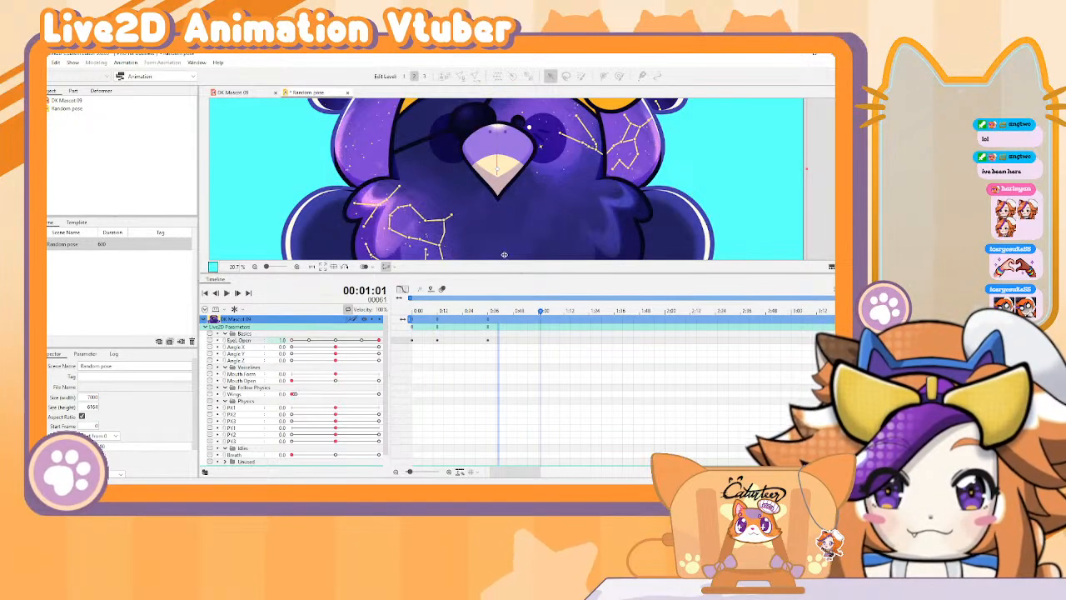
{"action": "left_click_drag", "start_coordinate": [461, 337], "coordinate": [435, 350]}
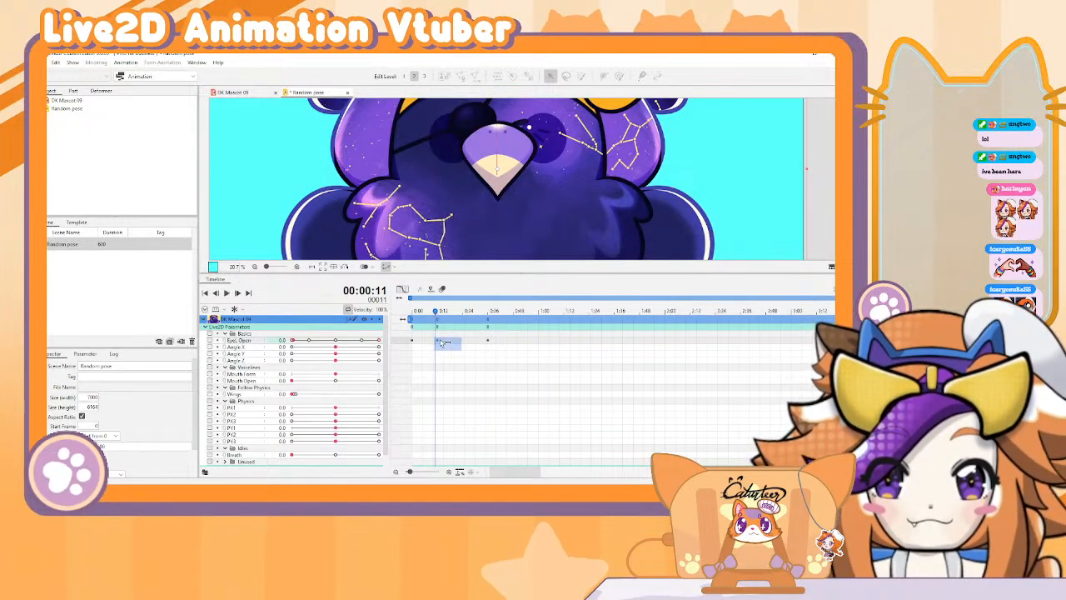
{"action": "left_click_drag", "start_coordinate": [513, 340], "coordinate": [464, 348]}
{"action": "left_click_drag", "start_coordinate": [426, 311], "coordinate": [399, 315]}
{"action": "key", "text": "space"}
{"action": "key", "text": "space"}
Step: Copy the three blink keyframes and paste them at about 2.2, 2.7, 5.5, 8.7 and 9.2 seconds
{"action": "left_click_drag", "start_coordinate": [482, 341], "coordinate": [413, 344]}
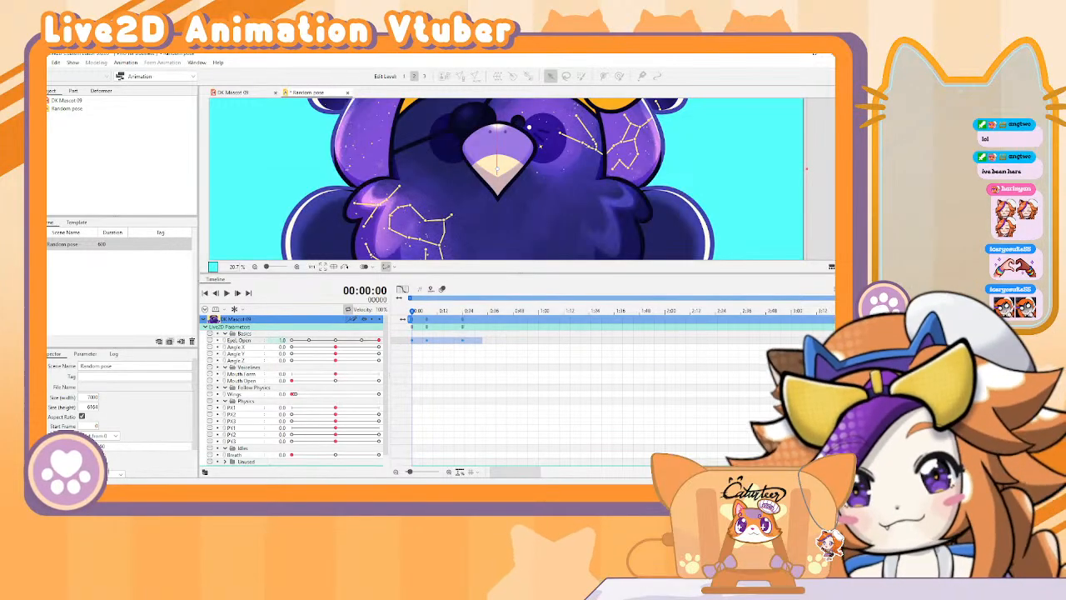
{"action": "left_click", "coordinate": [396, 473]}
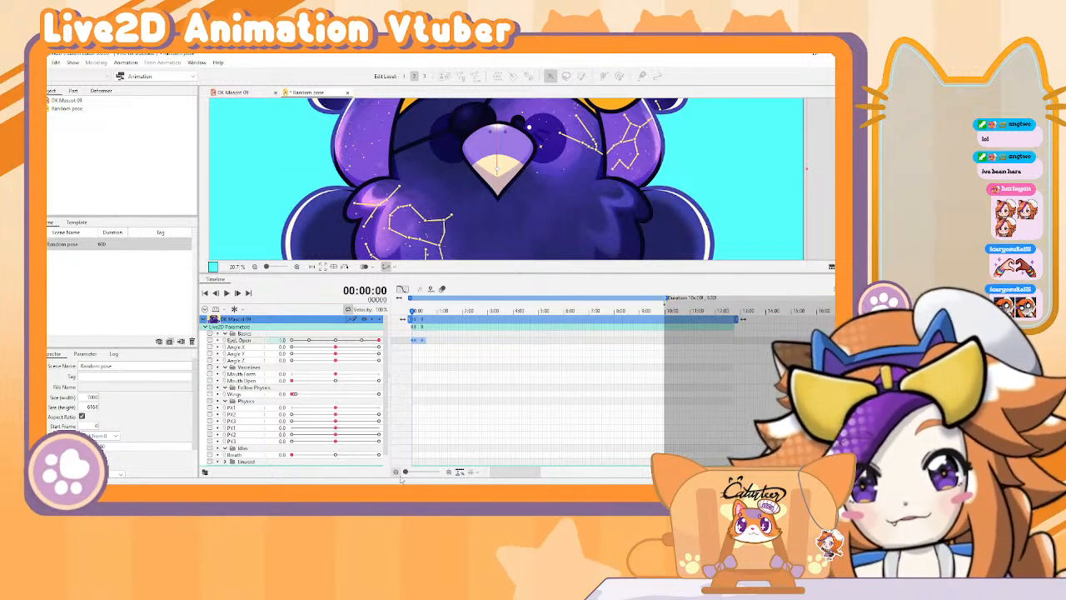
{"action": "left_click", "coordinate": [468, 312]}
{"action": "left_click", "coordinate": [482, 319]}
{"action": "left_click", "coordinate": [553, 312]}
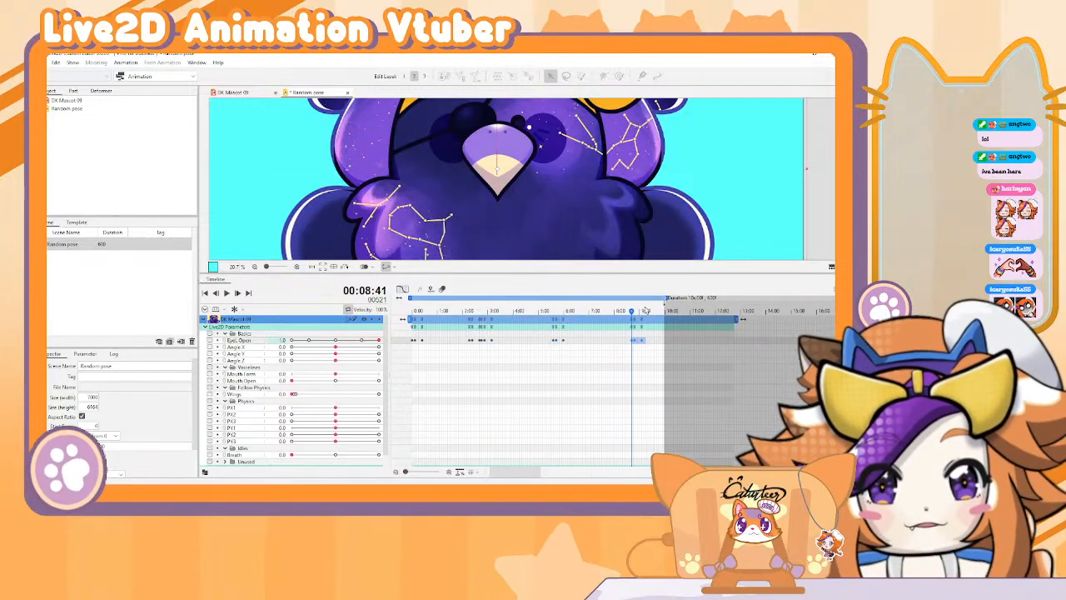
{"action": "key", "text": "ctrl+v"}
Step: Play the animation from the start and shift the first blink's keyframes slightly later
{"action": "left_click_drag", "start_coordinate": [646, 310], "coordinate": [398, 320]}
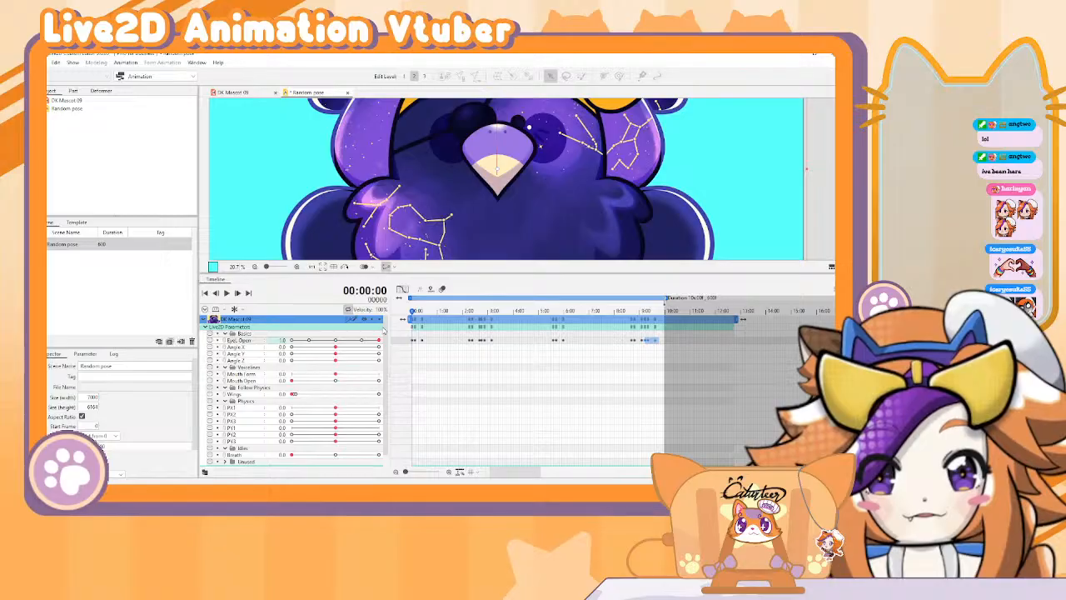
{"action": "key", "text": "space"}
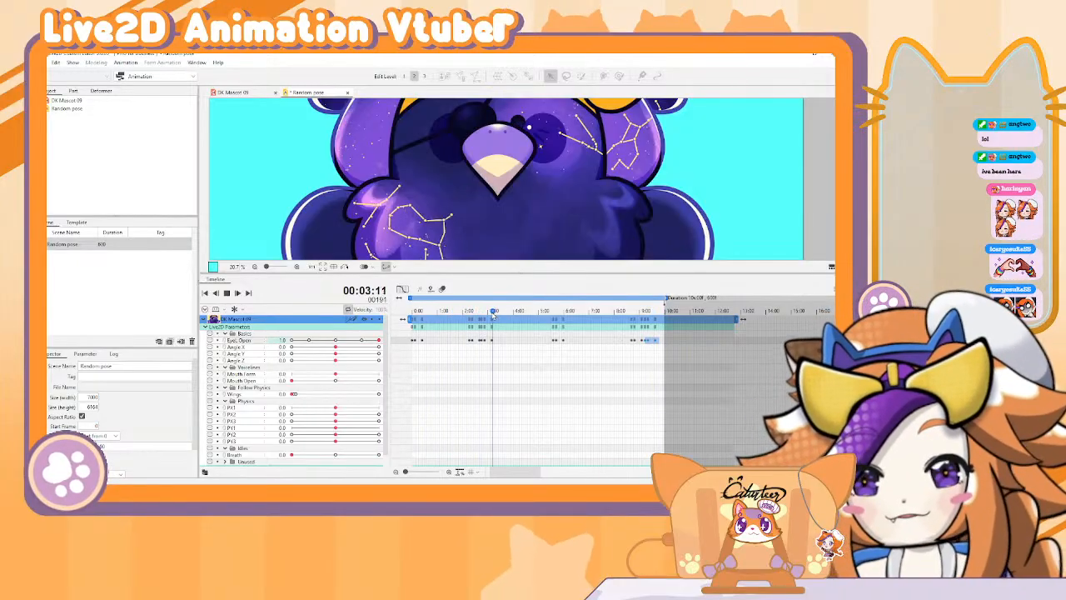
{"action": "left_click_drag", "start_coordinate": [446, 345], "coordinate": [412, 340]}
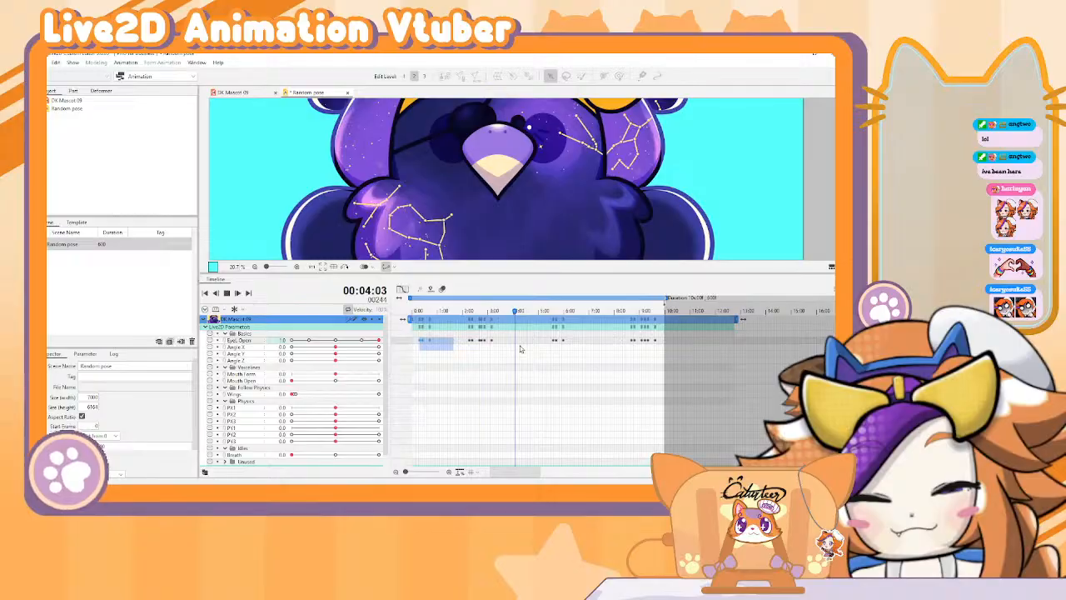
{"action": "key", "text": "space"}
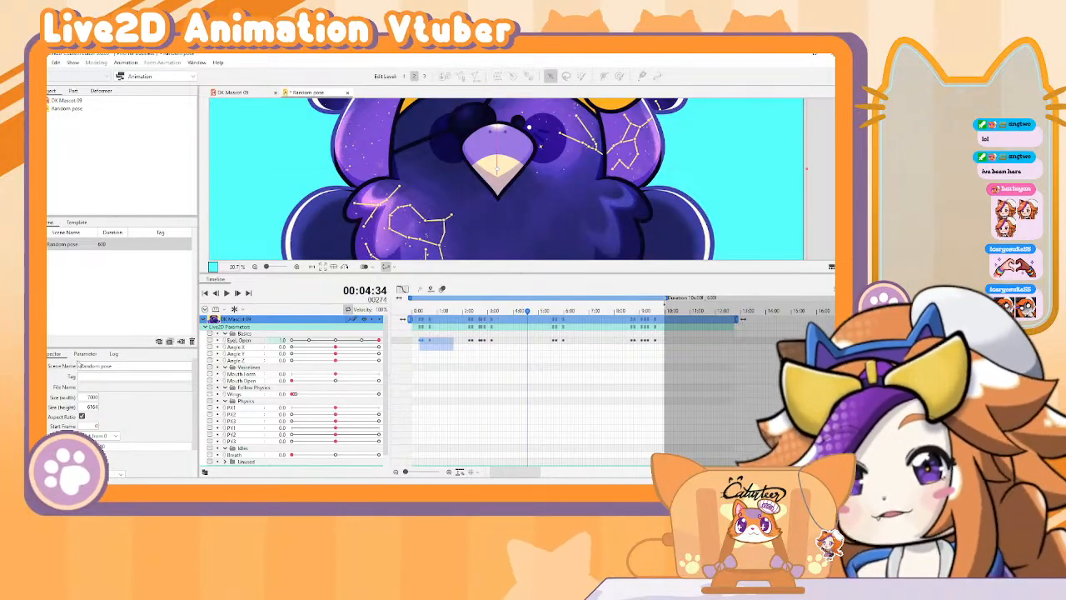
Step: Rename the scene as Blink
{"action": "triple_click", "coordinate": [101, 364]}
{"action": "type", "text": "Blink"}
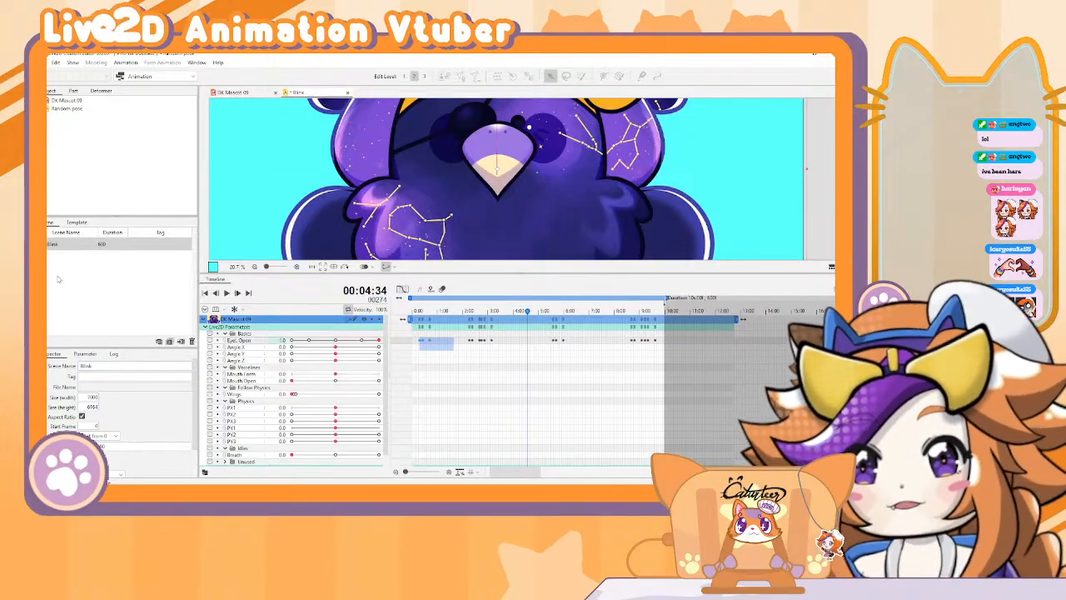
Step: Start saving the animation and create a new folder named DK Mascot inside the Dk Mascot project folder
{"action": "key", "text": "ctrl+s"}
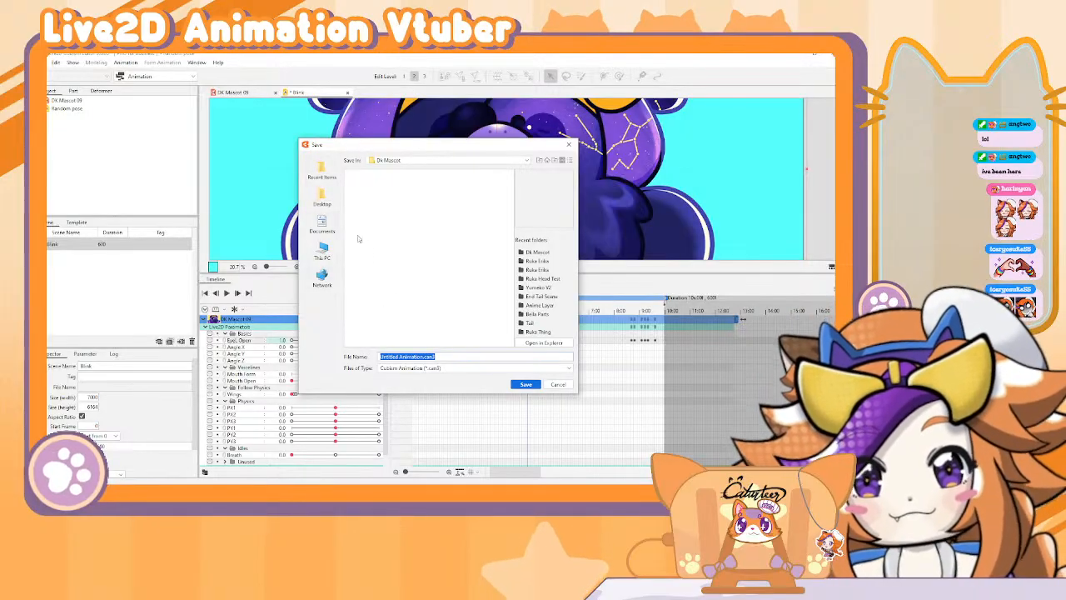
{"action": "left_click", "coordinate": [555, 161]}
{"action": "type", "text": "DK Blink"}
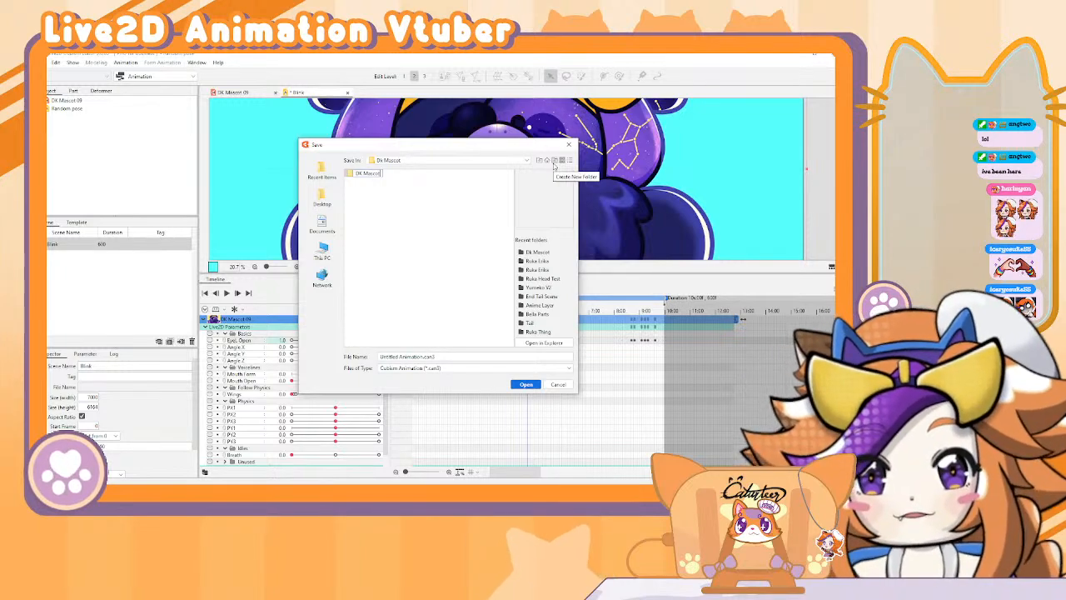
{"action": "key", "text": "Return"}
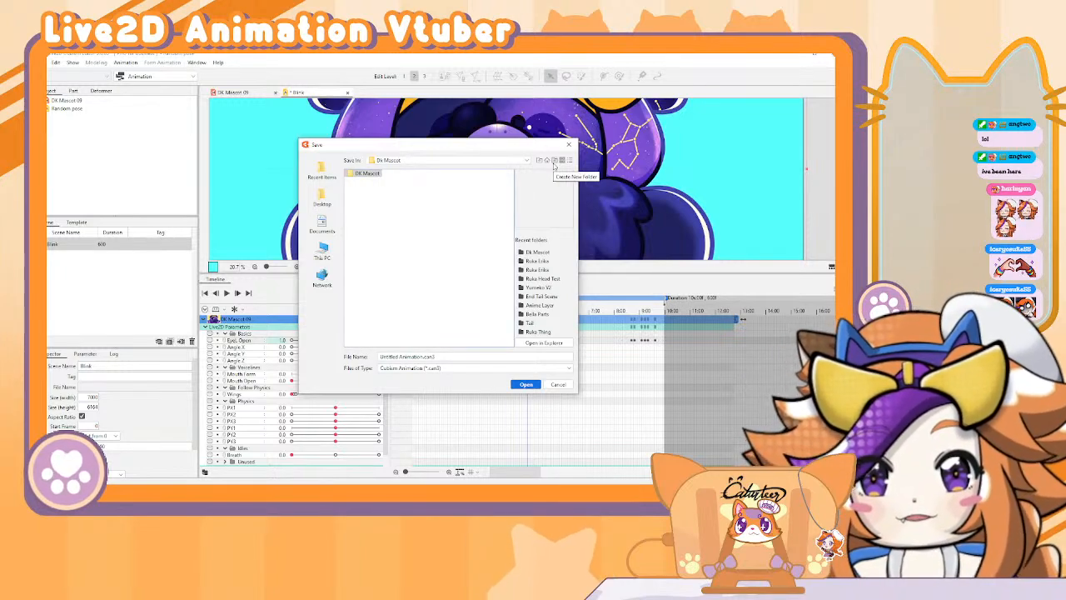
{"action": "key", "text": "Return"}
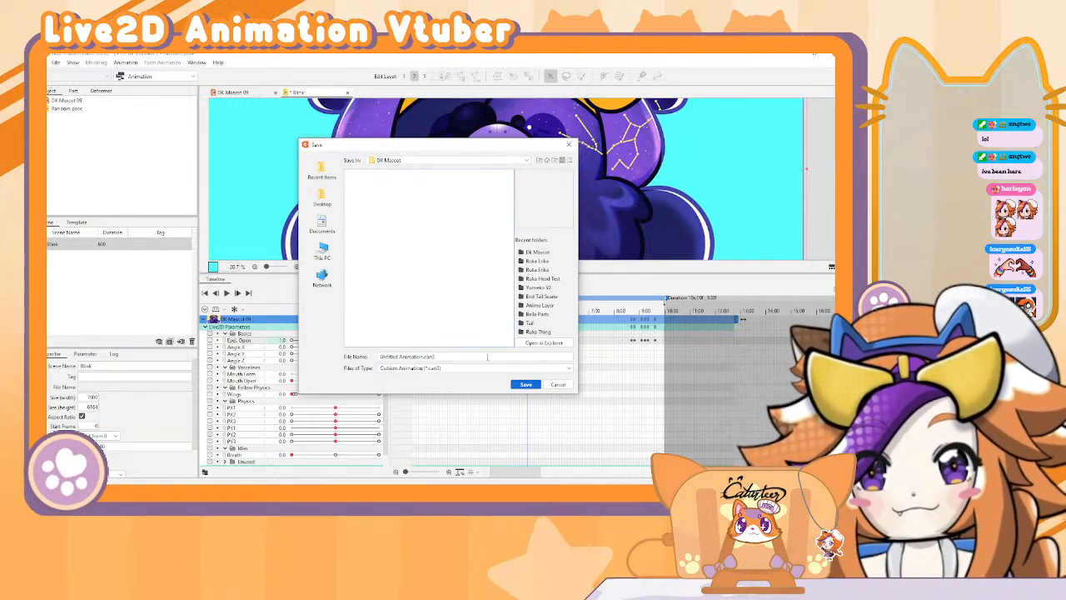
Step: Save the animation project as Anim.can3 in the main Dk Mascot project folder
{"action": "left_click_drag", "start_coordinate": [423, 357], "coordinate": [379, 358]}
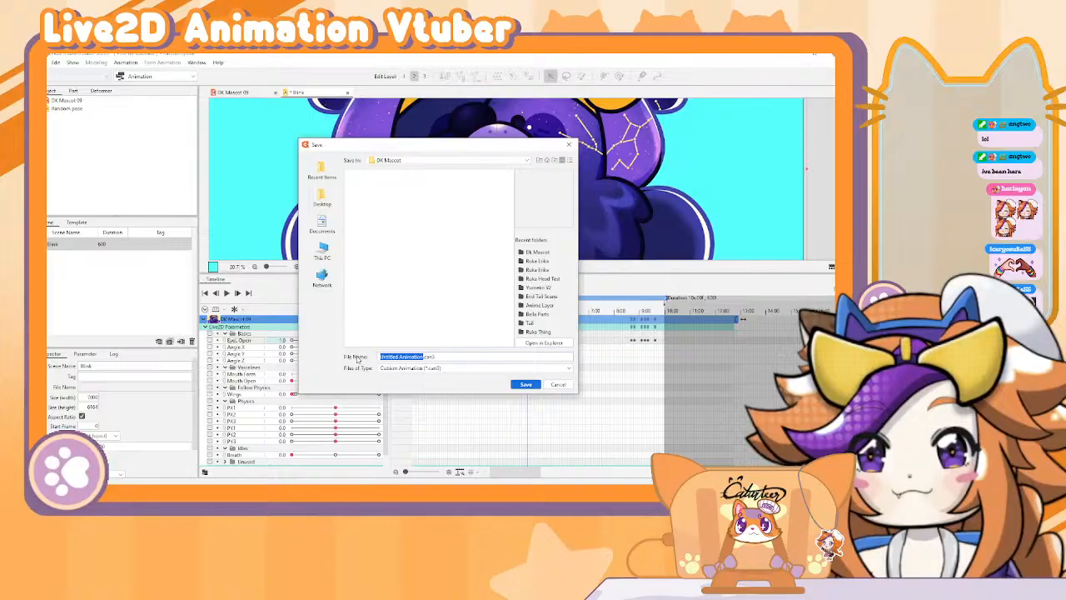
{"action": "type", "text": "Anim"}
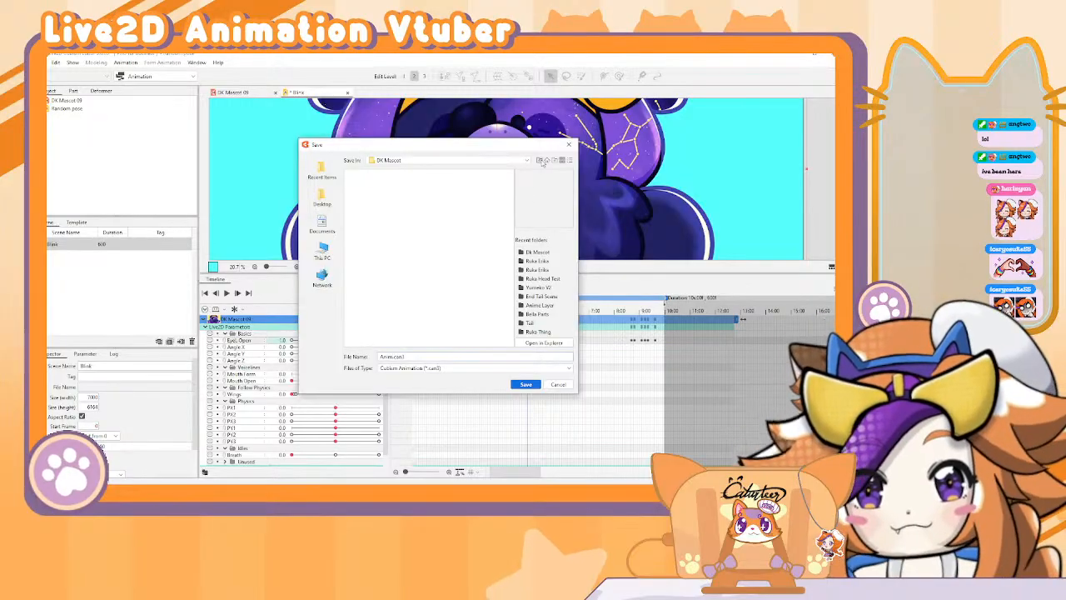
{"action": "left_click", "coordinate": [525, 384]}
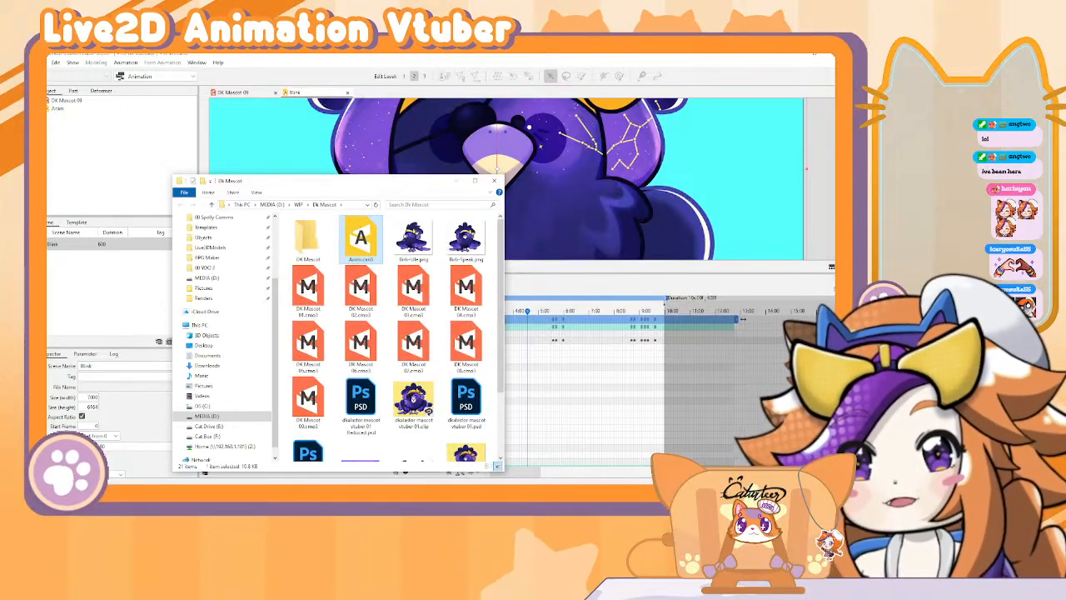
Step: Export the selected Blink scene as a motion file into the DK Mascot subfolder and check that folder in the file explorer
{"action": "left_click", "coordinate": [52, 63]}
{"action": "mouse_move", "coordinate": [124, 181]}
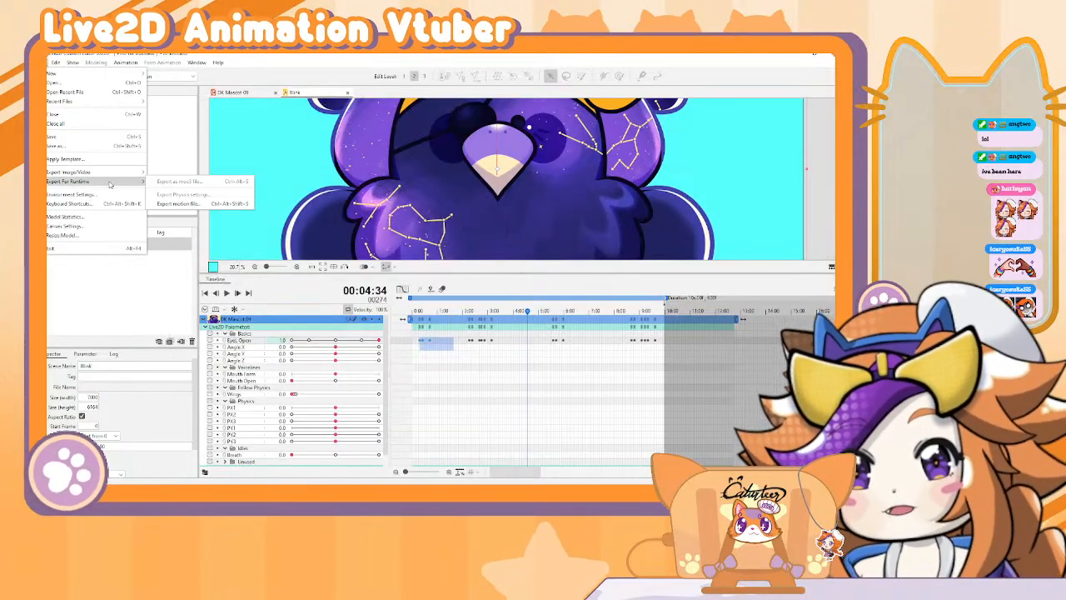
{"action": "left_click", "coordinate": [190, 205]}
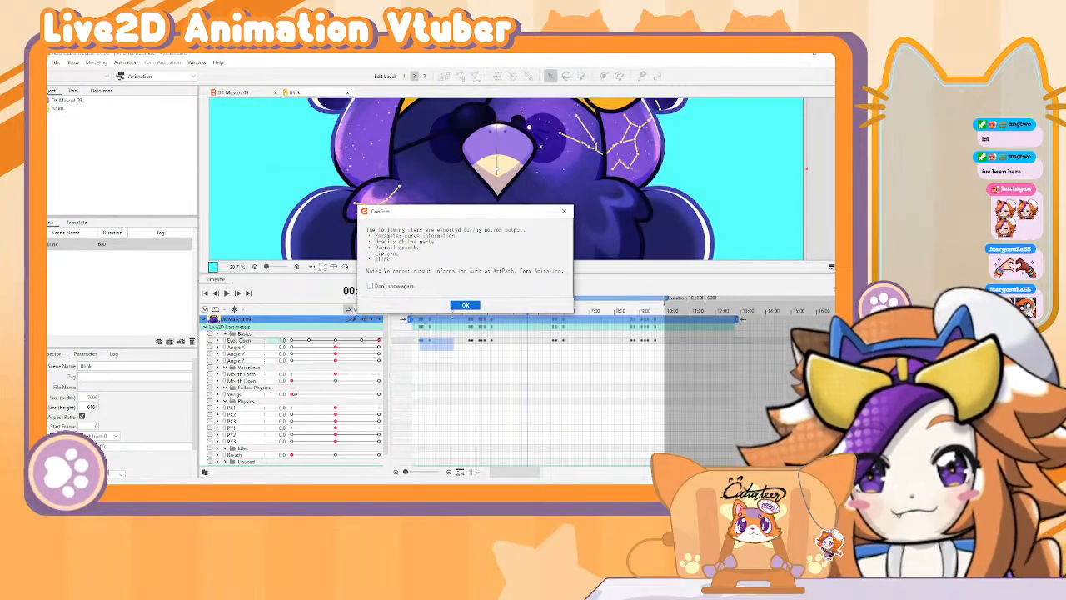
{"action": "left_click", "coordinate": [466, 305]}
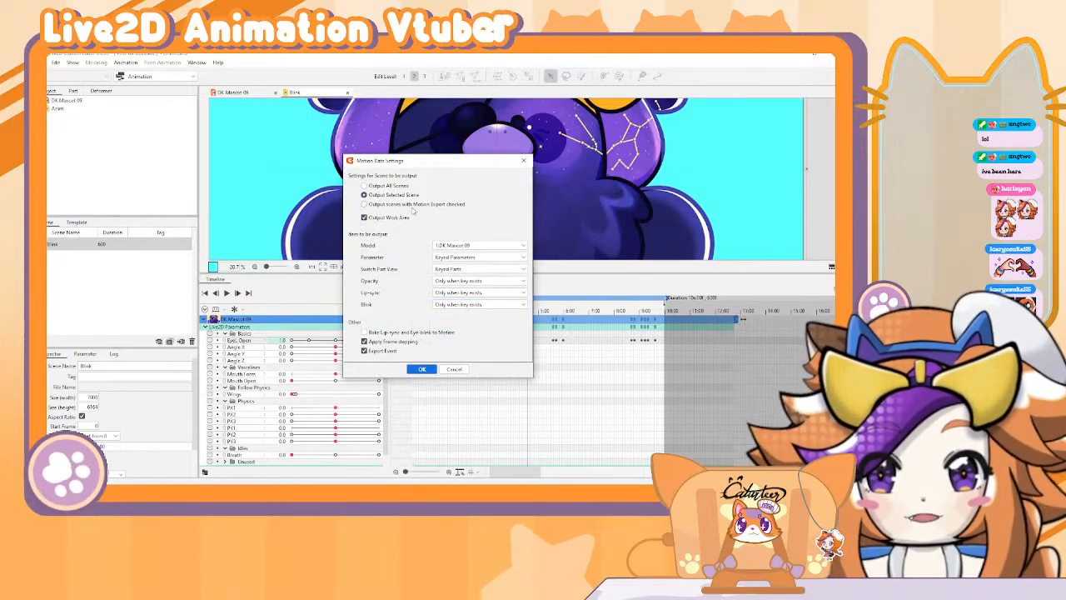
{"action": "left_click", "coordinate": [421, 369]}
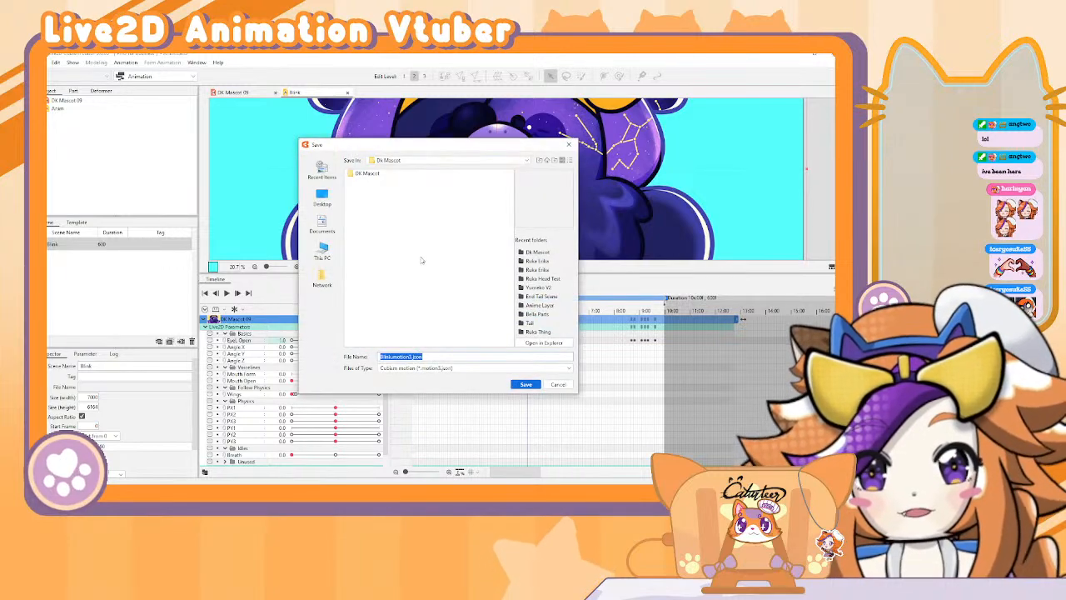
{"action": "left_click", "coordinate": [368, 173]}
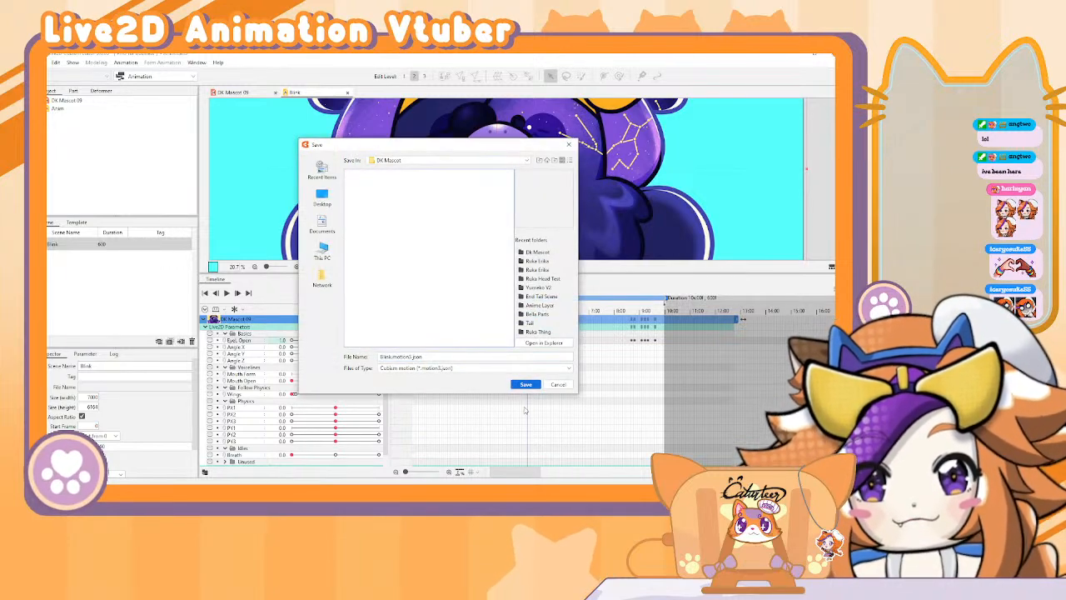
{"action": "left_click", "coordinate": [525, 383]}
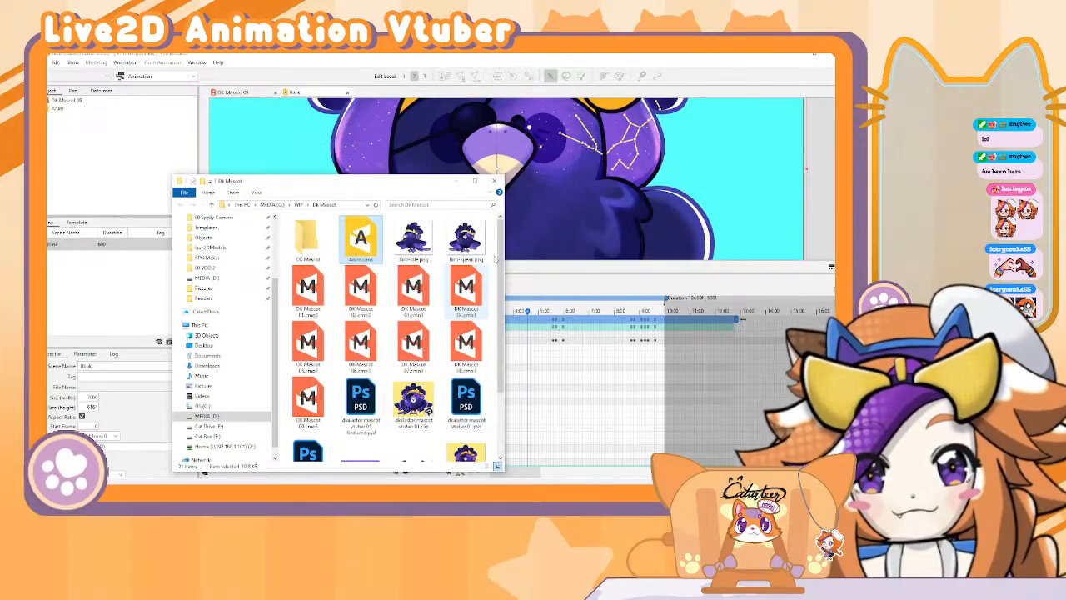
{"action": "double_click", "coordinate": [304, 239]}
{"action": "left_click", "coordinate": [455, 181]}
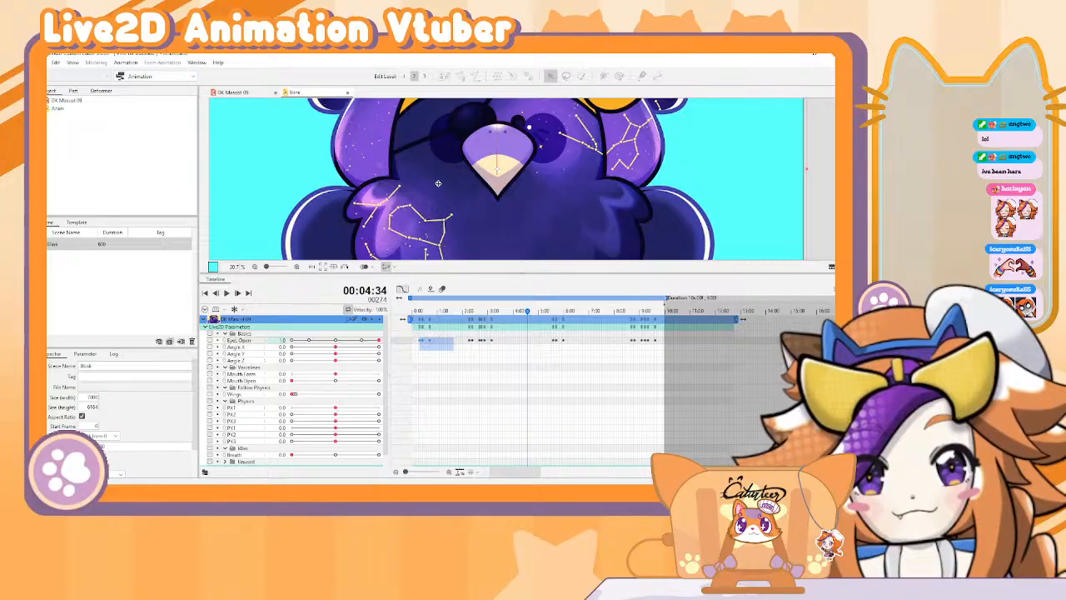
Step: Close the Blink animation and save the bird model as DK Mascot 10.cmo3
{"action": "left_click", "coordinate": [348, 93]}
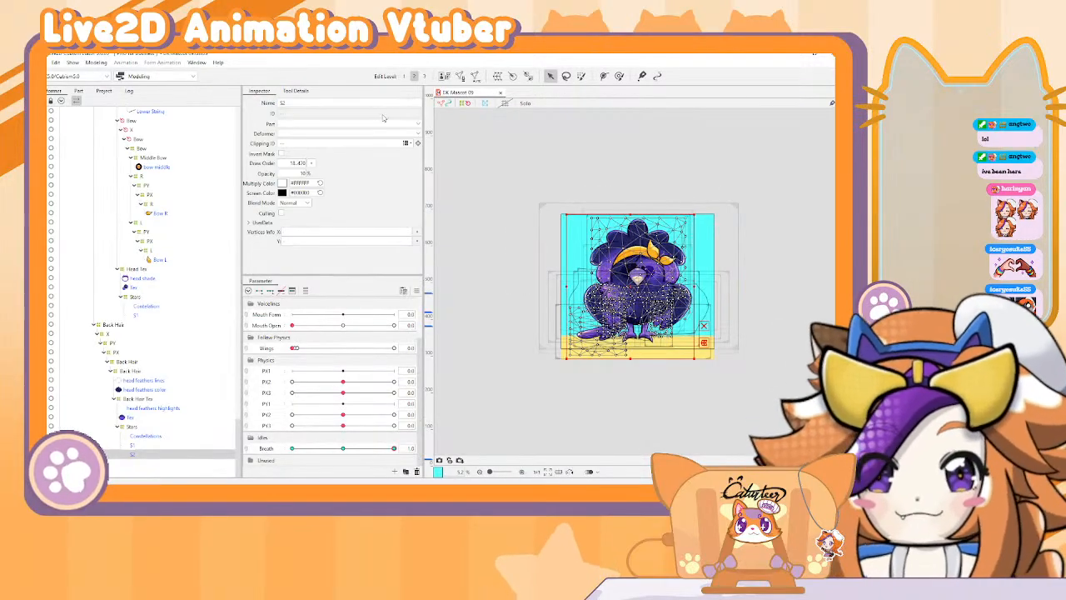
{"action": "key", "text": "ctrl+shift+s"}
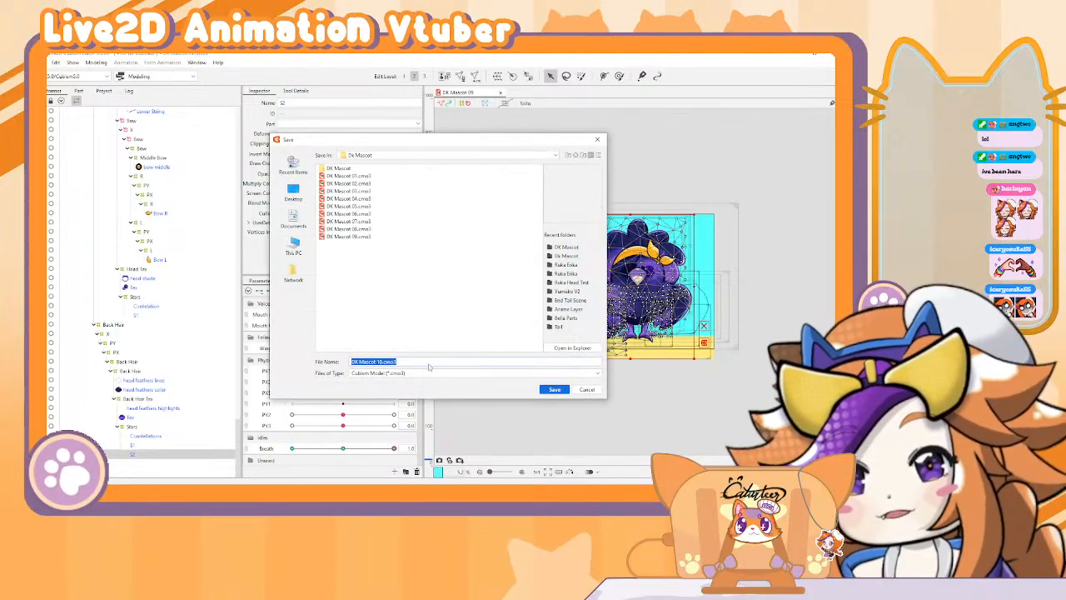
{"action": "key", "text": "Return"}
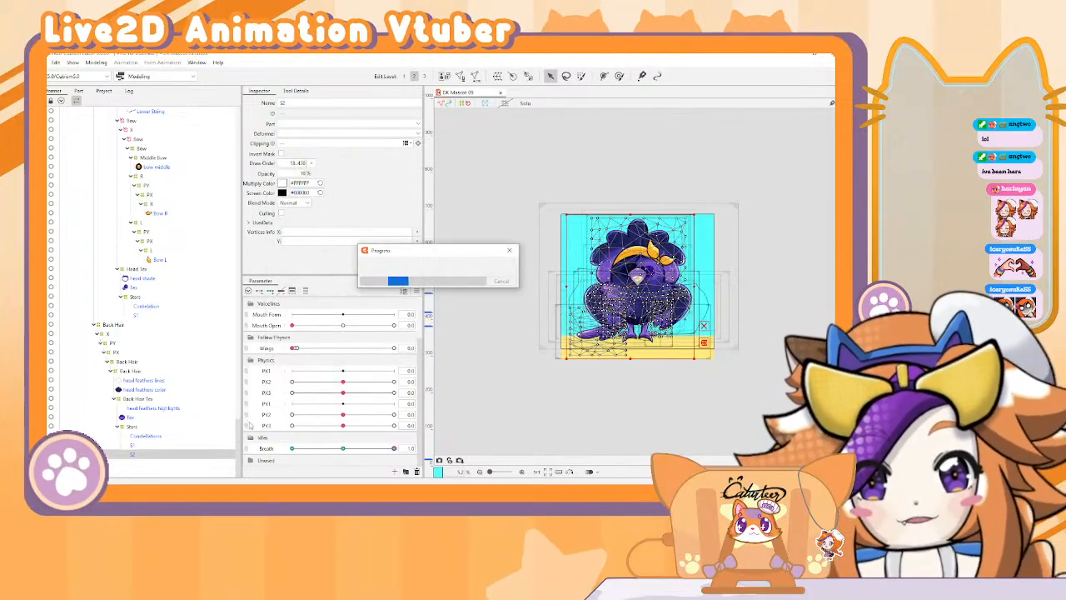
{"action": "key", "text": "alt+Tab"}
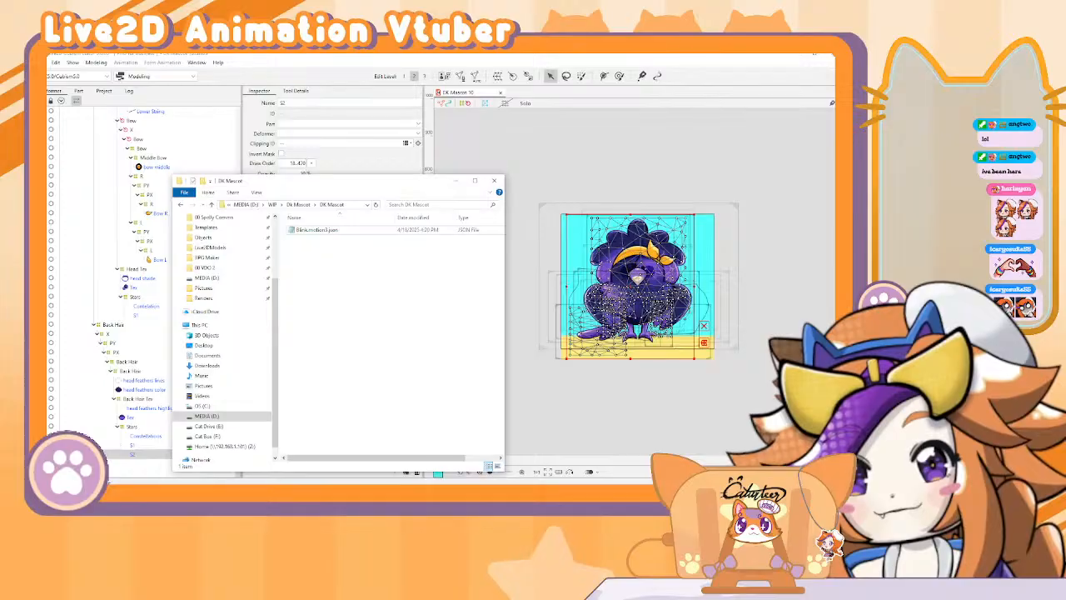
{"action": "key", "text": "alt+Tab"}
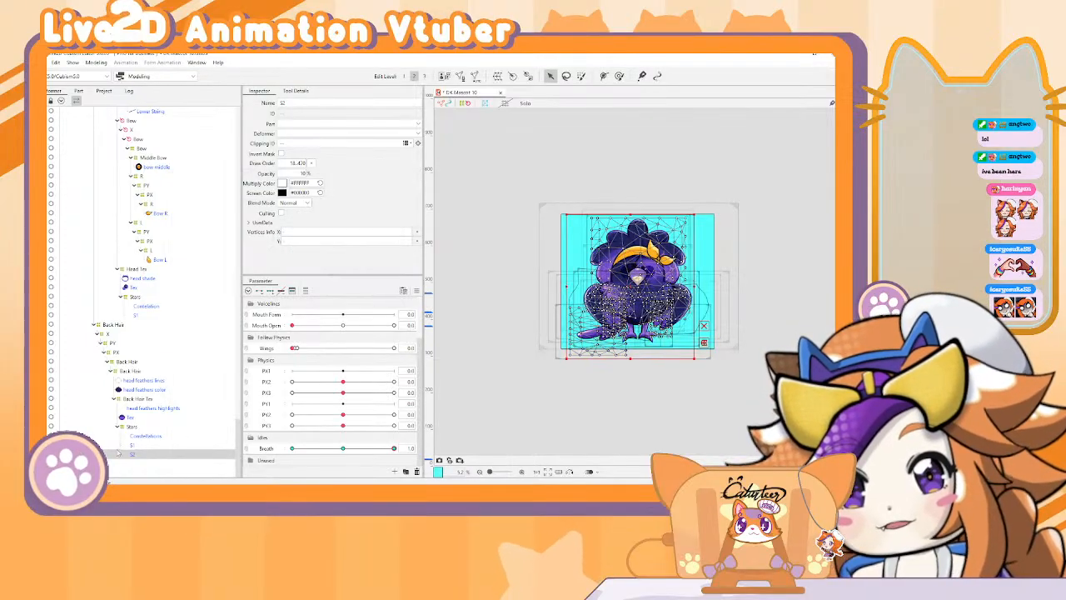
Step: Deselect everything and create a new texture atlas 4096 px wide and 4096 px high
{"action": "left_click", "coordinate": [569, 125]}
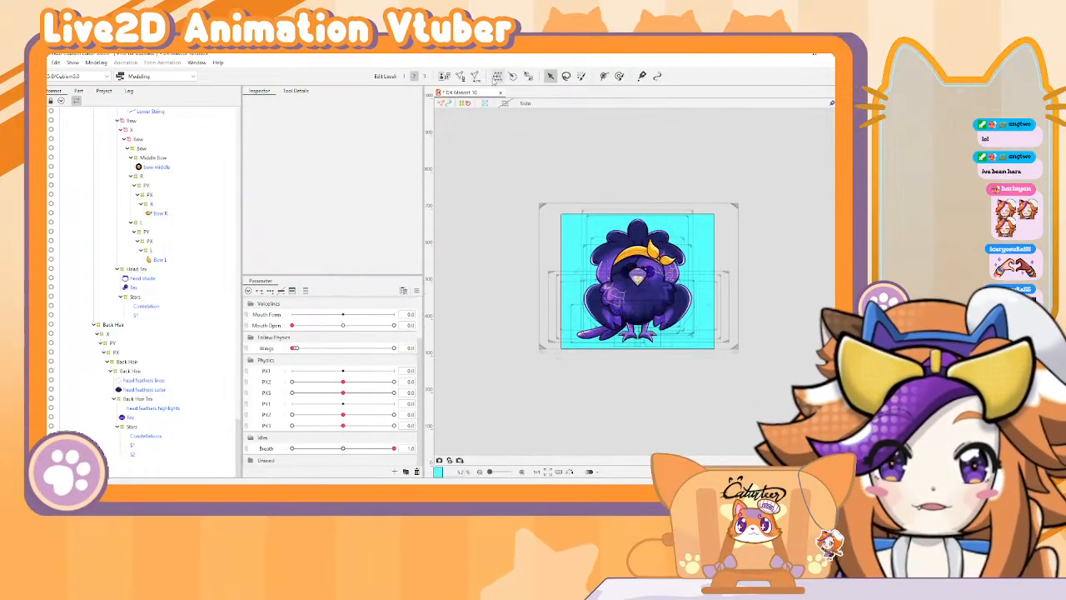
{"action": "left_click", "coordinate": [443, 76]}
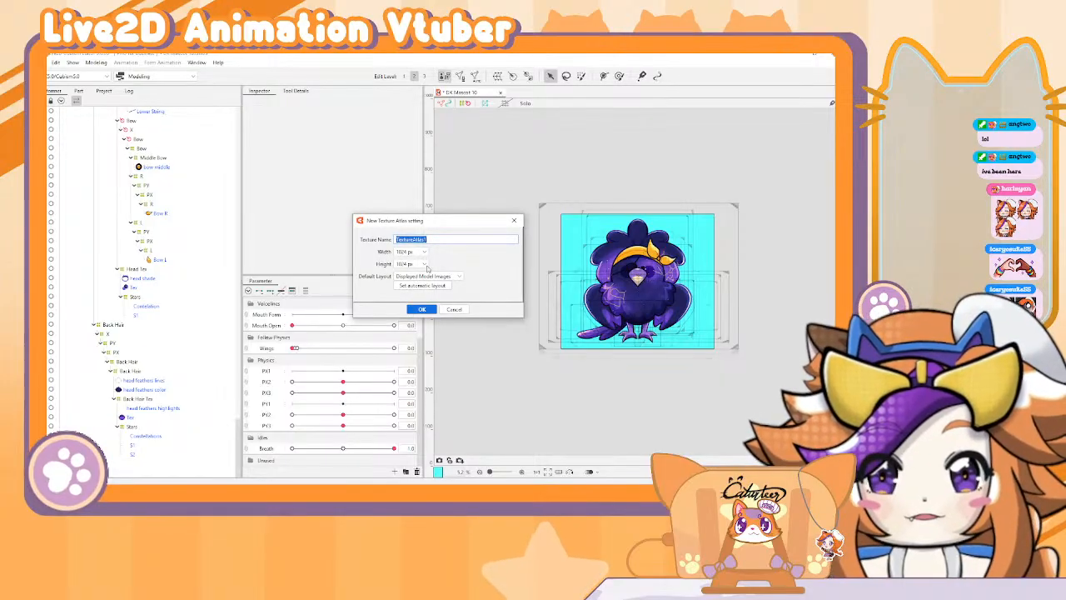
{"action": "left_click", "coordinate": [424, 252]}
{"action": "left_click", "coordinate": [408, 320]}
{"action": "left_click", "coordinate": [423, 264]}
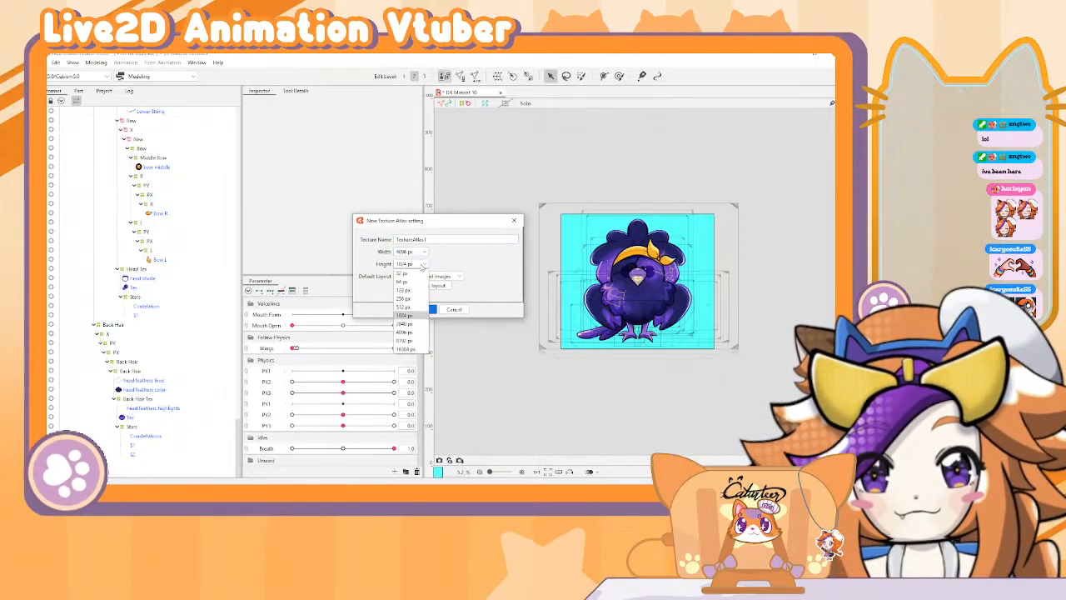
{"action": "left_click", "coordinate": [404, 332]}
{"action": "left_click", "coordinate": [427, 310]}
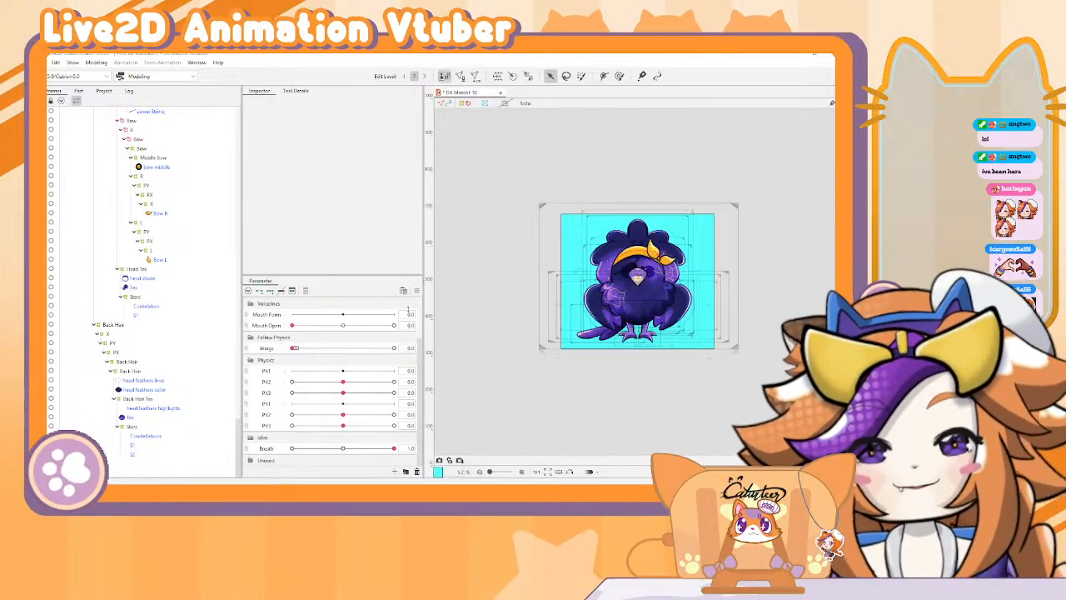
Step: Switch to the web browser and open the Twitch home page in a new tab
{"action": "key", "text": "ctrl+t"}
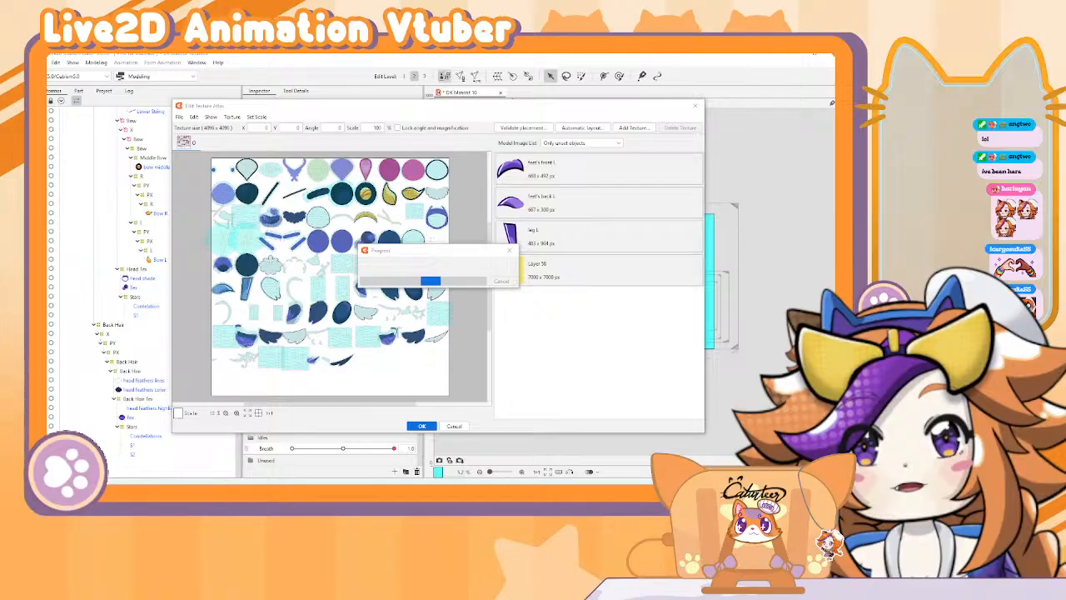
{"action": "left_click_drag", "start_coordinate": [48, 167], "coordinate": [760, 41]}
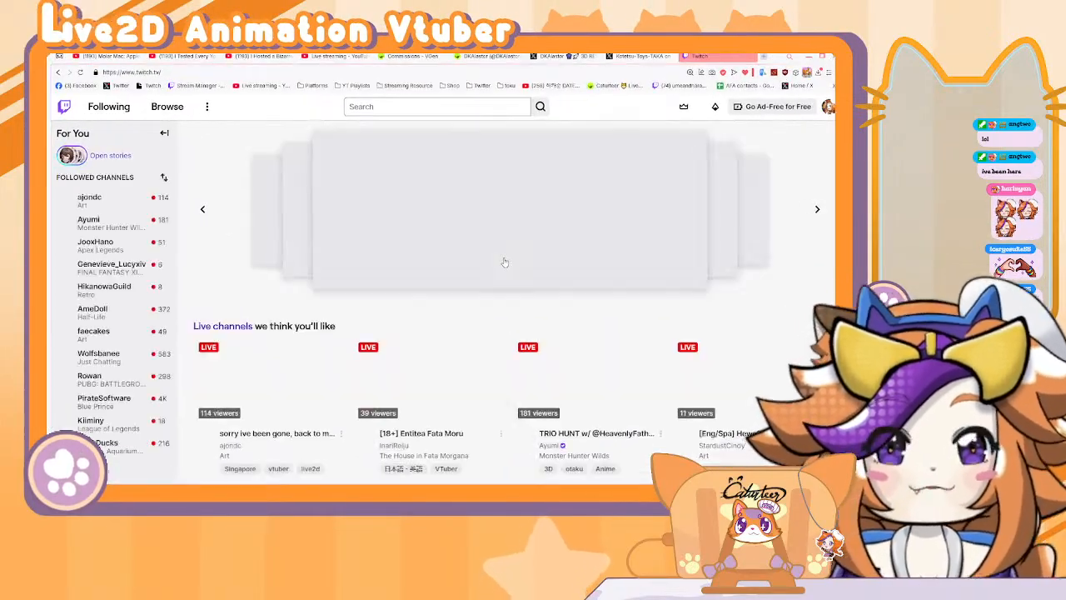